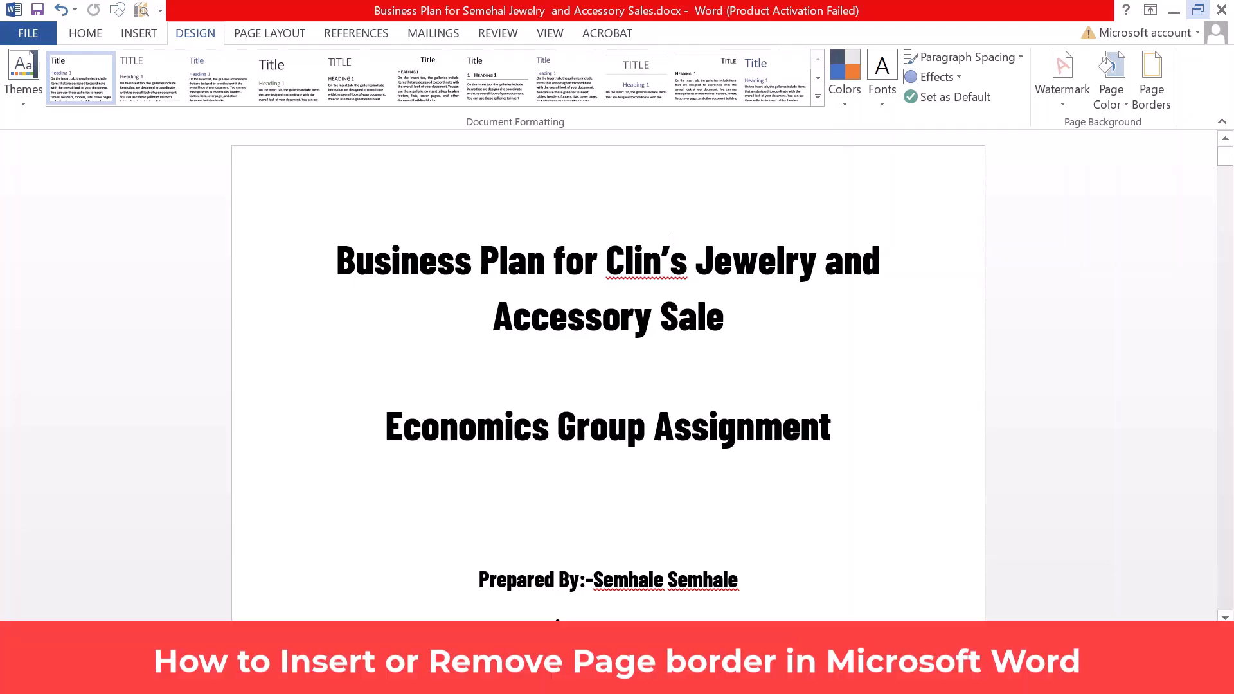
{"action": "left_click_drag", "start_coordinate": [1222, 168], "coordinate": [1221, 122]}
{"action": "left_click", "coordinate": [799, 259]}
{"action": "left_click", "coordinate": [492, 315]}
{"action": "left_click", "coordinate": [86, 37]}
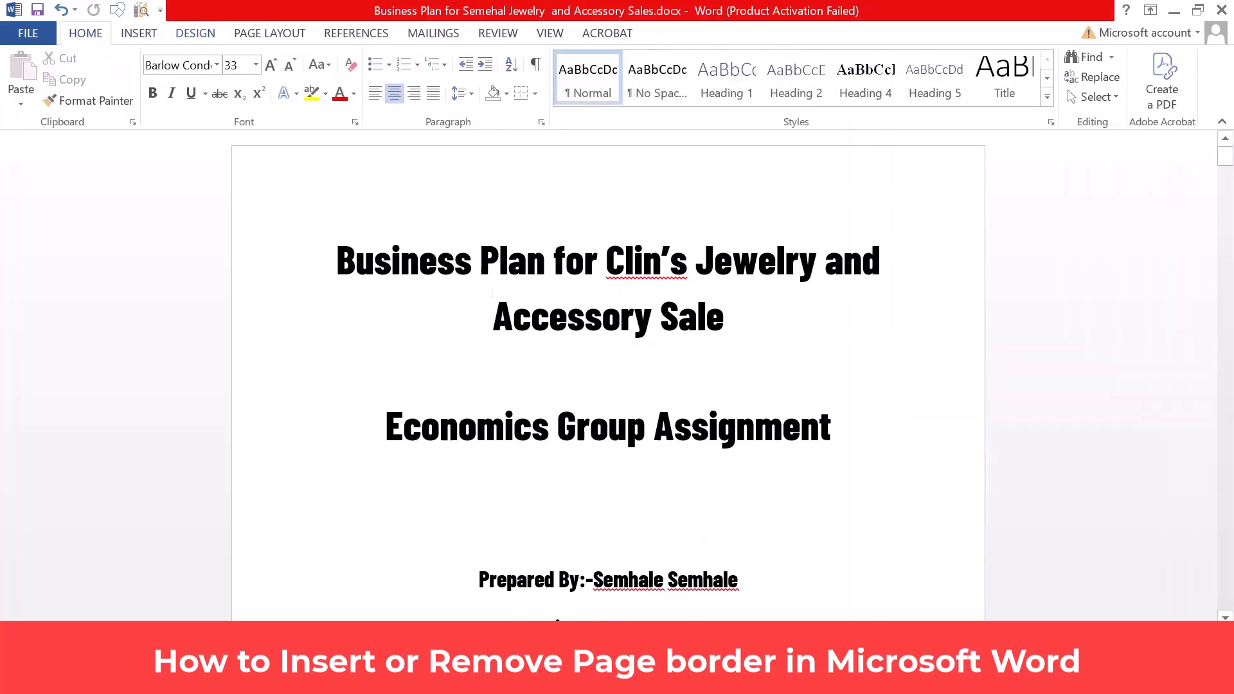
{"action": "left_click", "coordinate": [337, 259]}
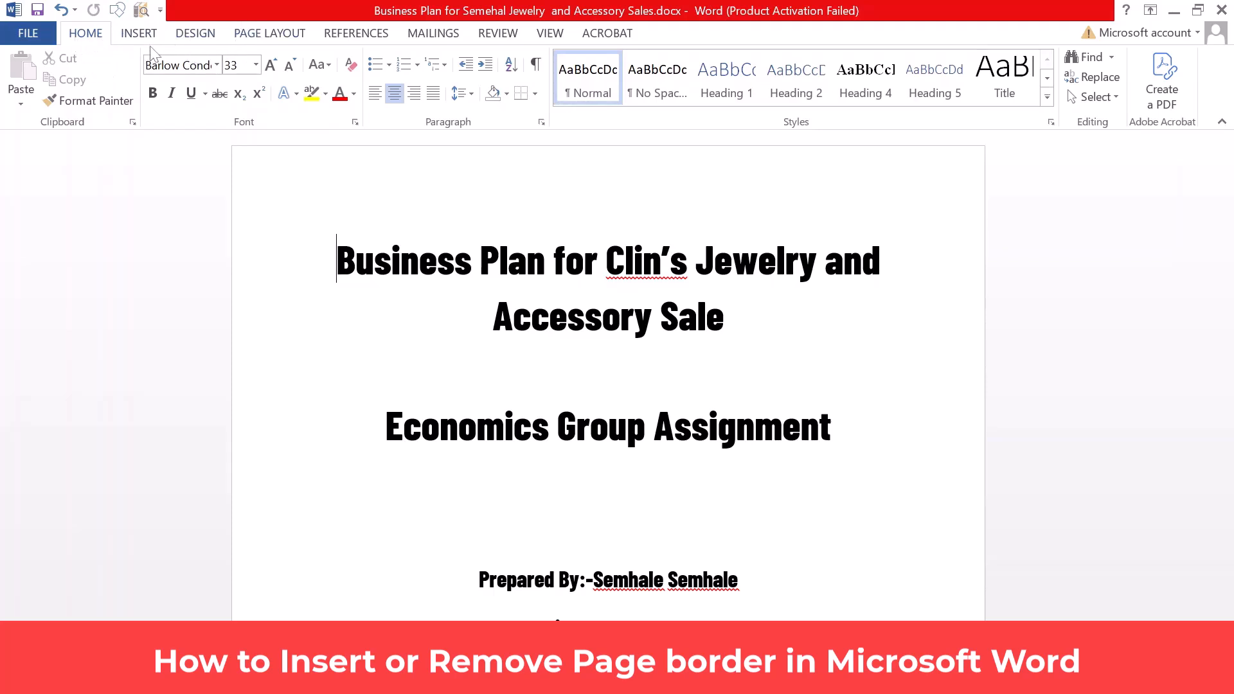
- Set up a box page border using the 3 pt thin-thick-thin line style
{"action": "left_click", "coordinate": [199, 36]}
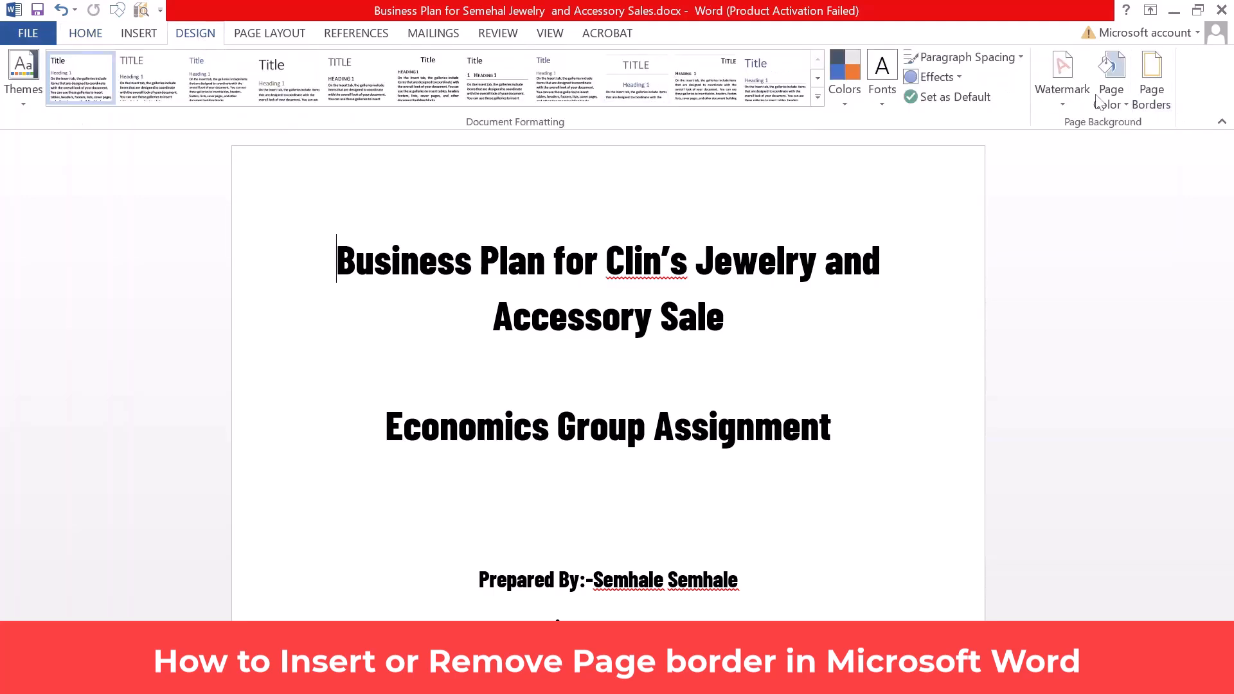
{"action": "left_click", "coordinate": [1163, 96]}
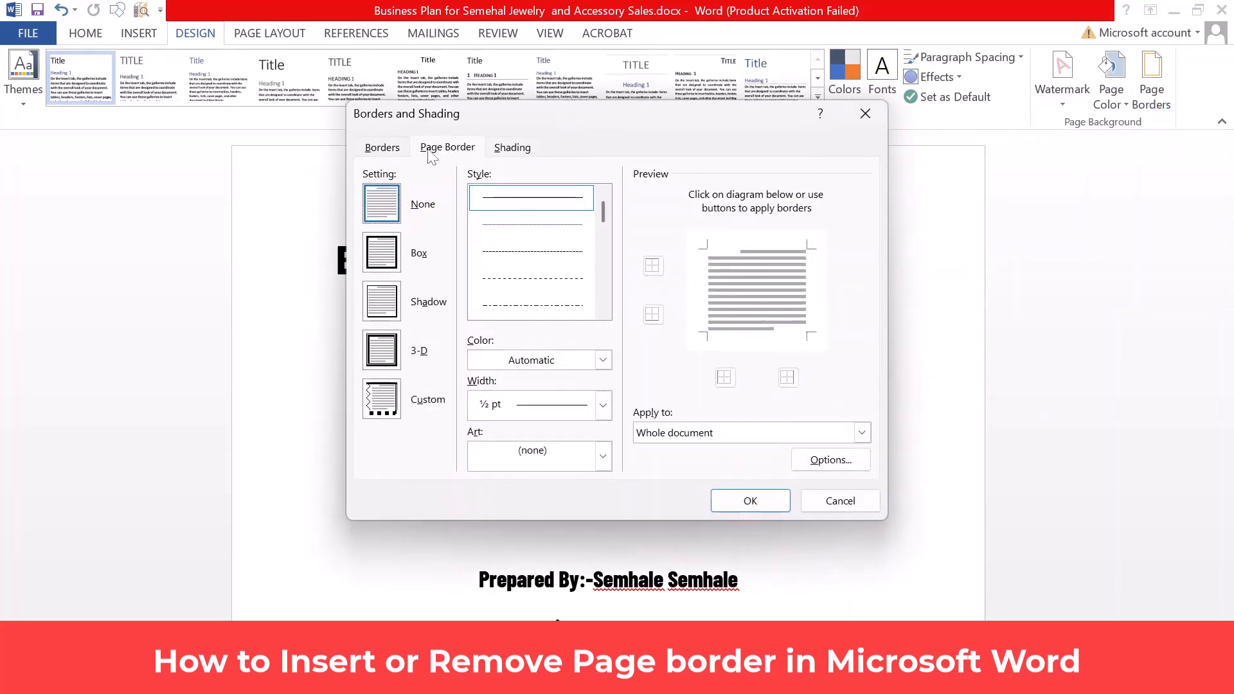
{"action": "left_click", "coordinate": [602, 311]}
{"action": "left_click", "coordinate": [603, 312]}
{"action": "left_click", "coordinate": [603, 312]}
{"action": "left_click", "coordinate": [607, 315]}
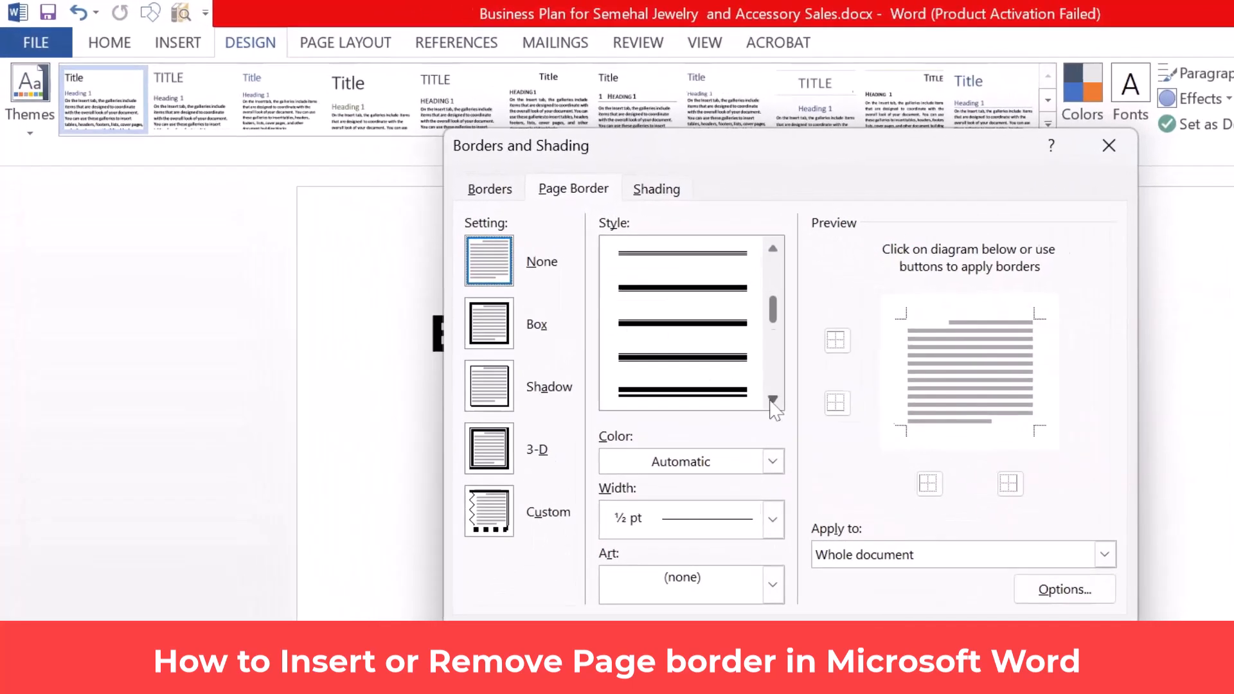
{"action": "left_click", "coordinate": [607, 315]}
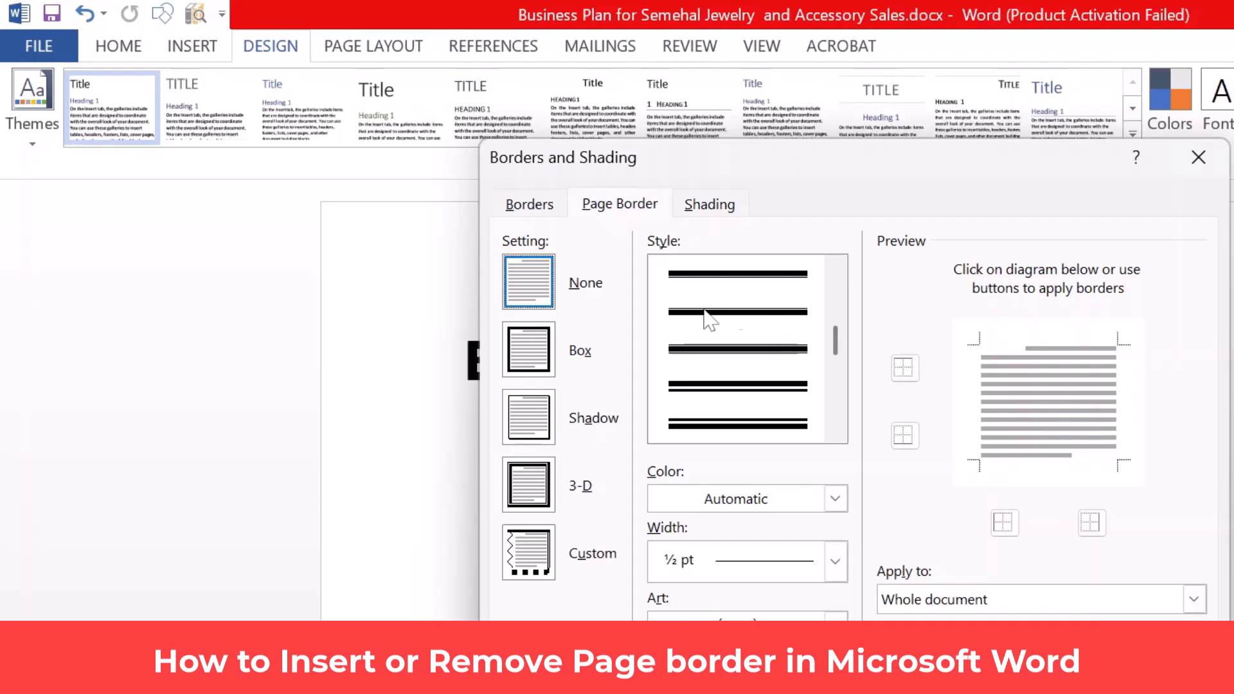
{"action": "left_click", "coordinate": [739, 313]}
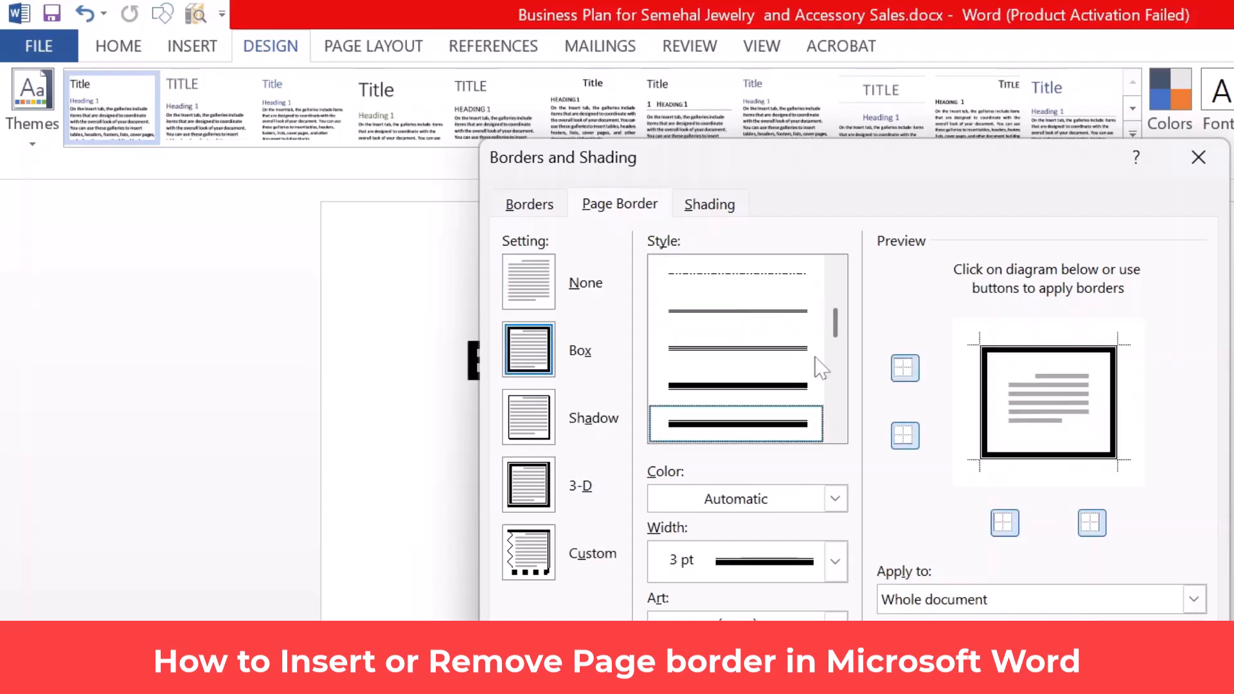
{"action": "left_click", "coordinate": [835, 431]}
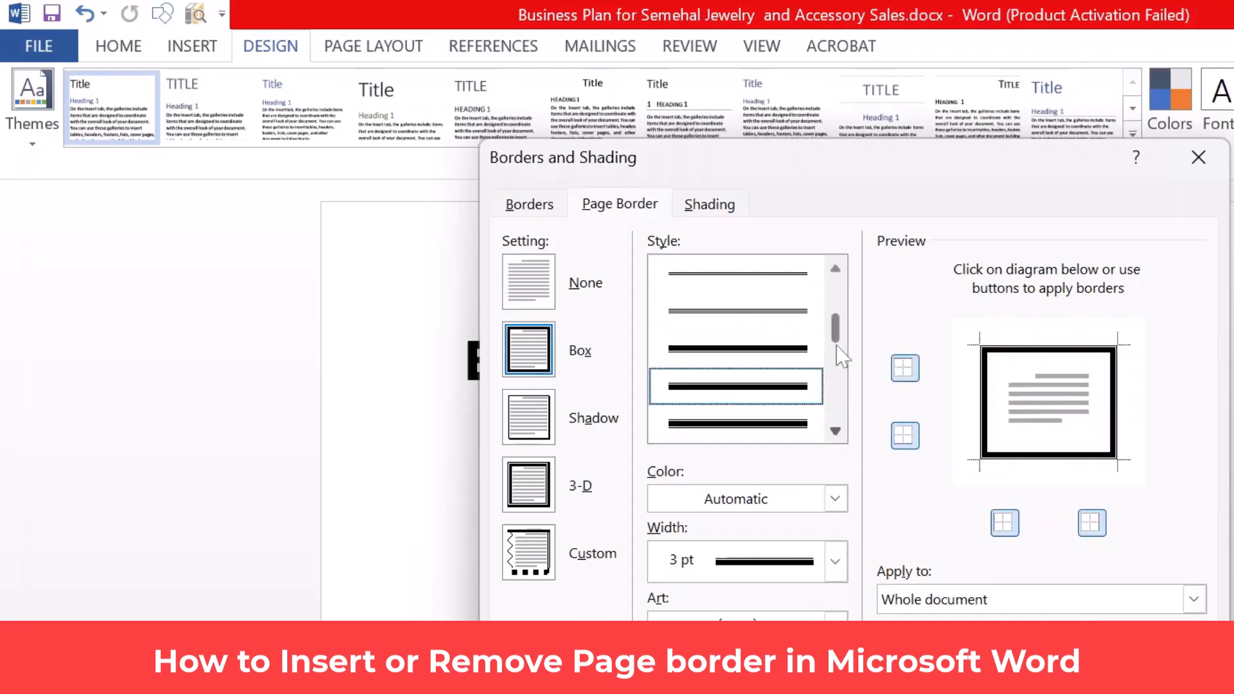
{"action": "left_click", "coordinate": [839, 404]}
{"action": "left_click_drag", "start_coordinate": [839, 403], "coordinate": [848, 336]}
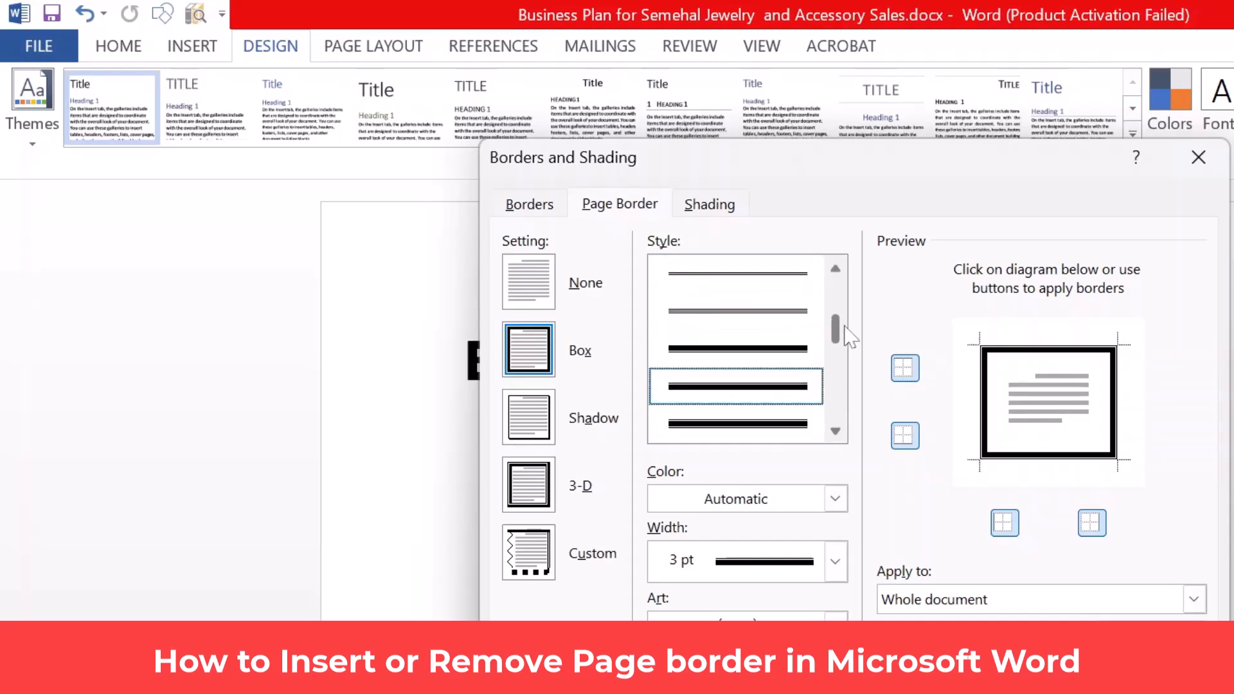
{"action": "left_click", "coordinate": [766, 425]}
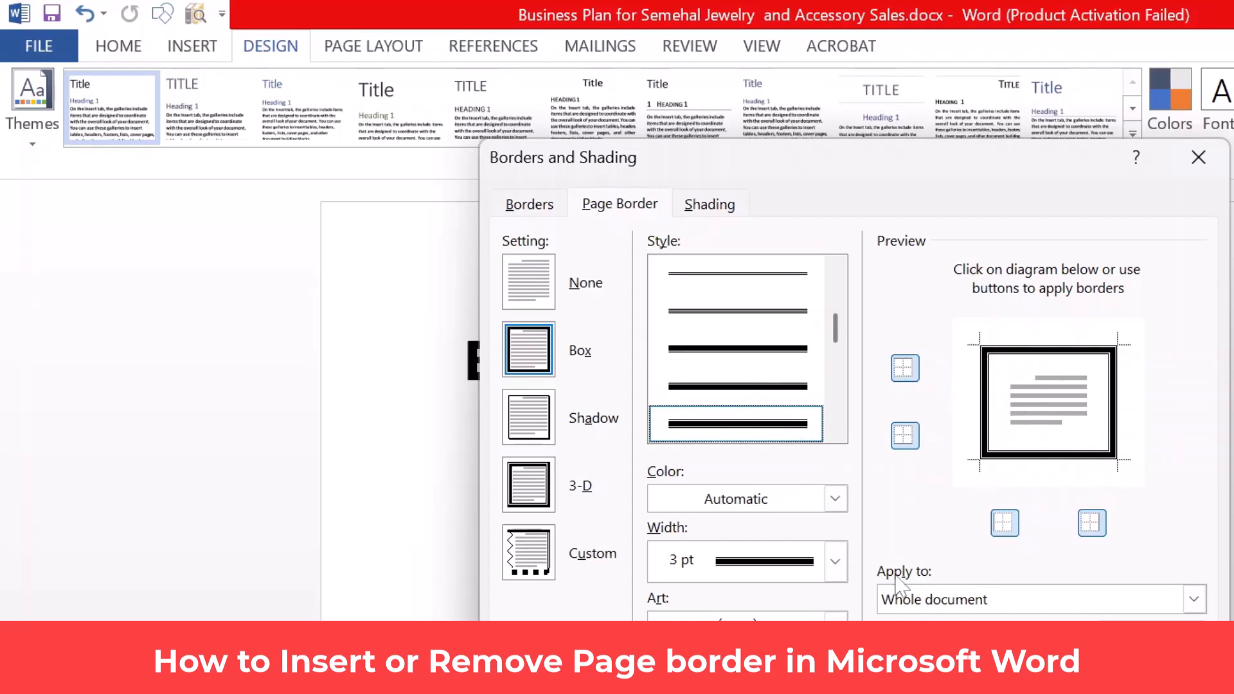
- Apply the box border to "This section - First page only" and check it through the pages
{"action": "left_click", "coordinate": [962, 601]}
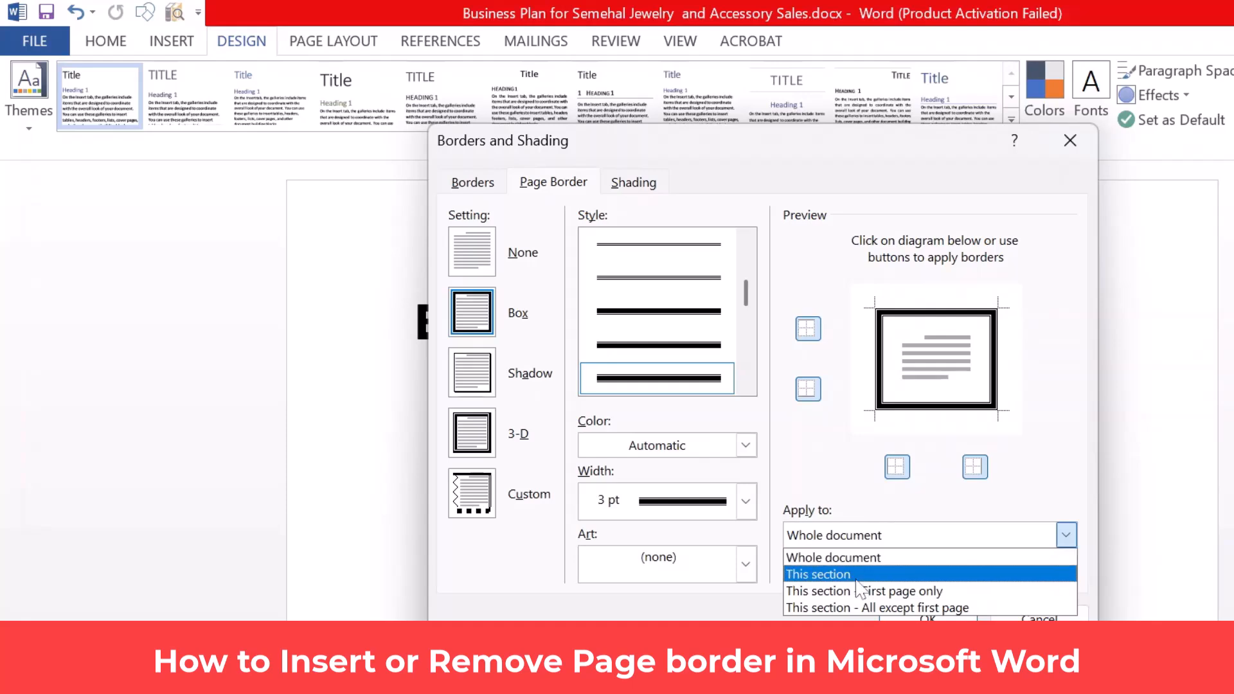
{"action": "left_click", "coordinate": [857, 592]}
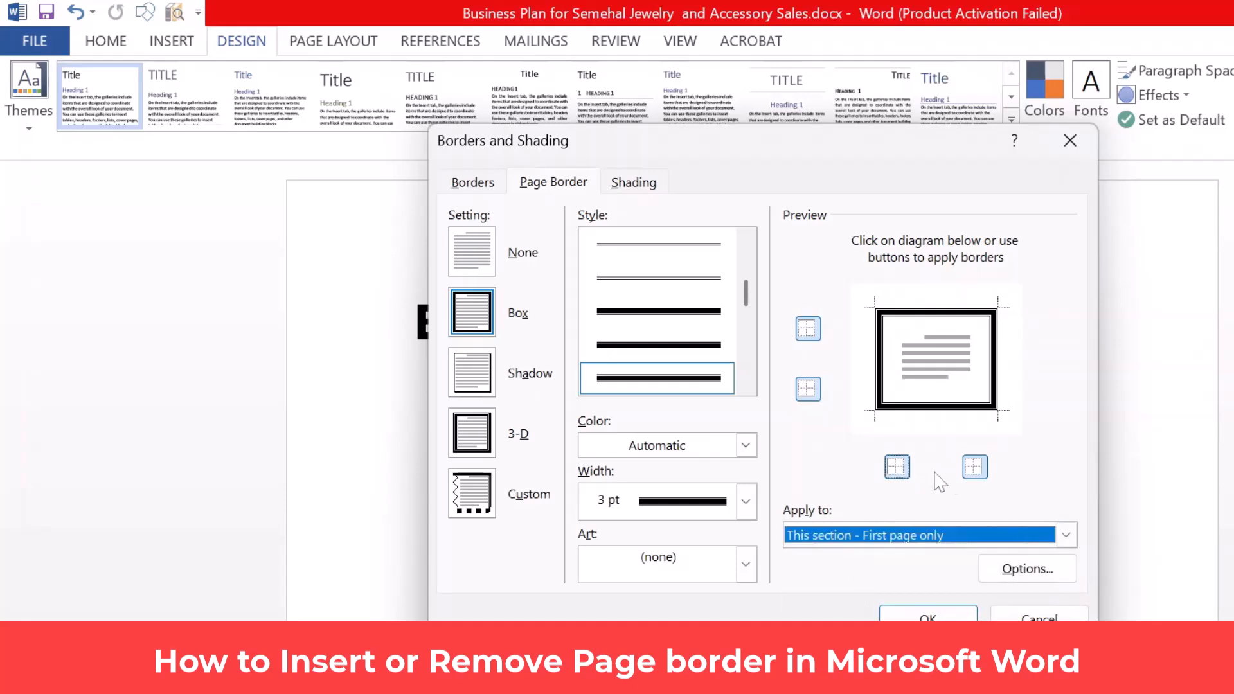
{"action": "left_click", "coordinate": [925, 614]}
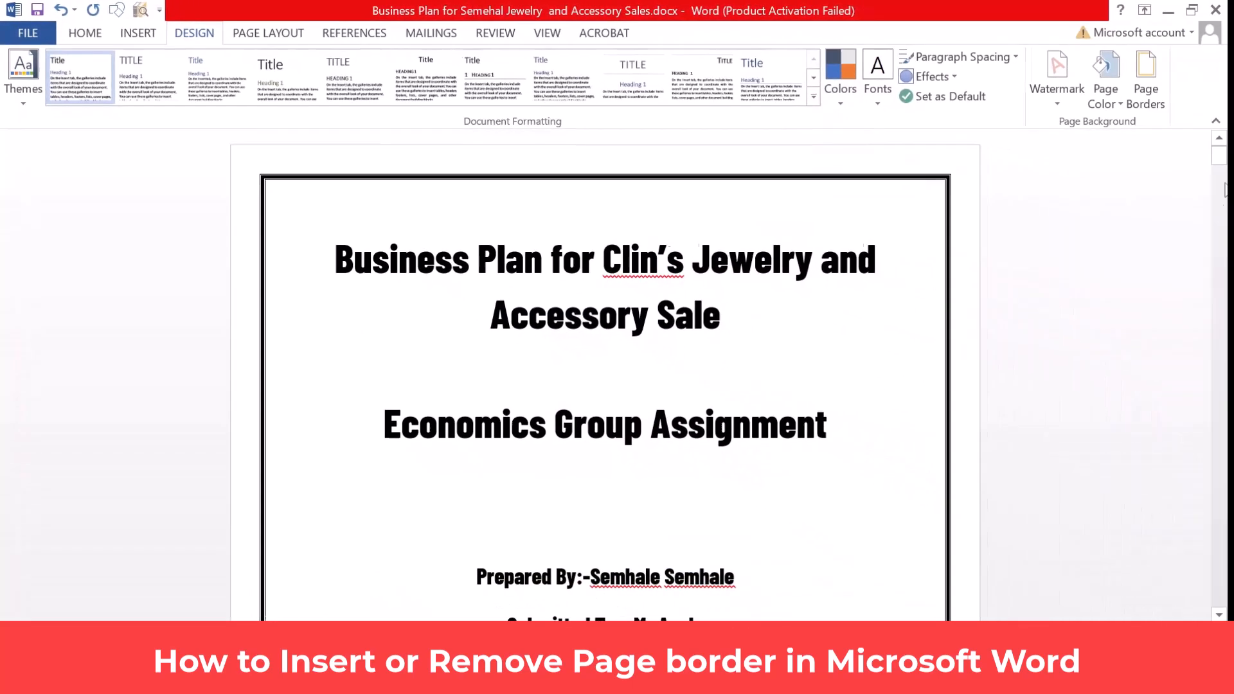
{"action": "scroll", "coordinate": [1194, 251], "scroll_direction": "down", "scroll_amount": 10}
{"action": "left_click_drag", "start_coordinate": [1190, 243], "coordinate": [1200, 151]}
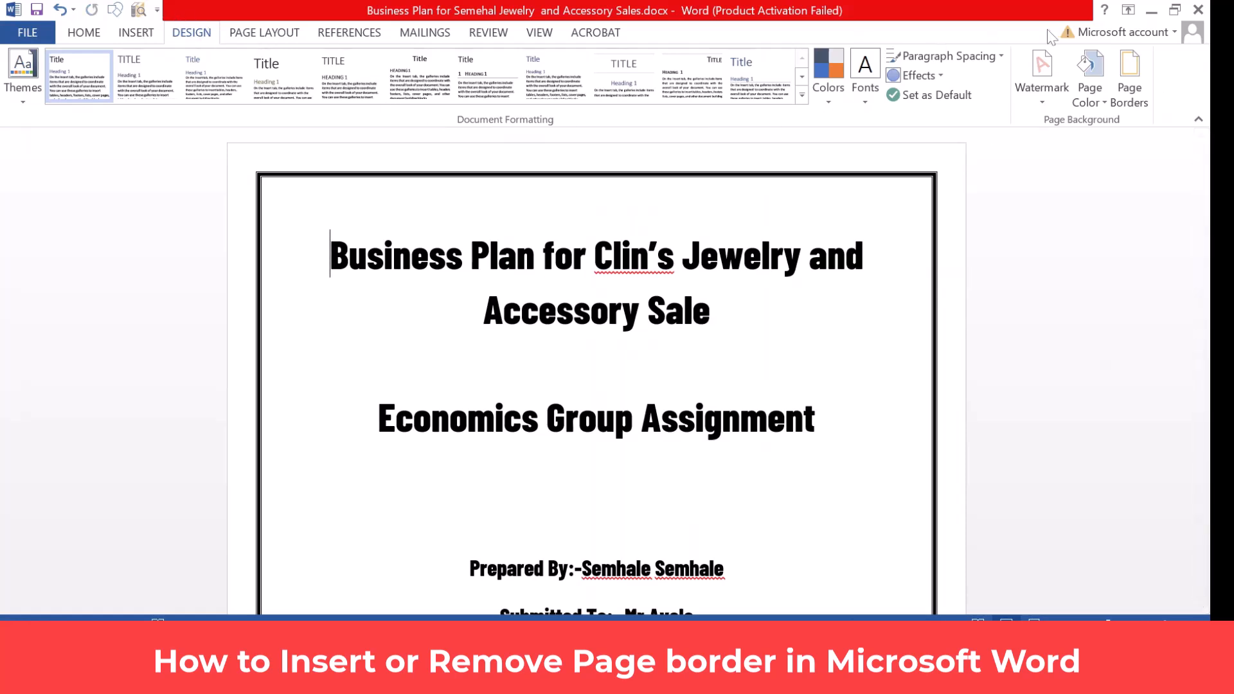
- Extend the page border to the whole document and check the following pages
{"action": "left_click", "coordinate": [1129, 76]}
{"action": "left_click", "coordinate": [713, 424]}
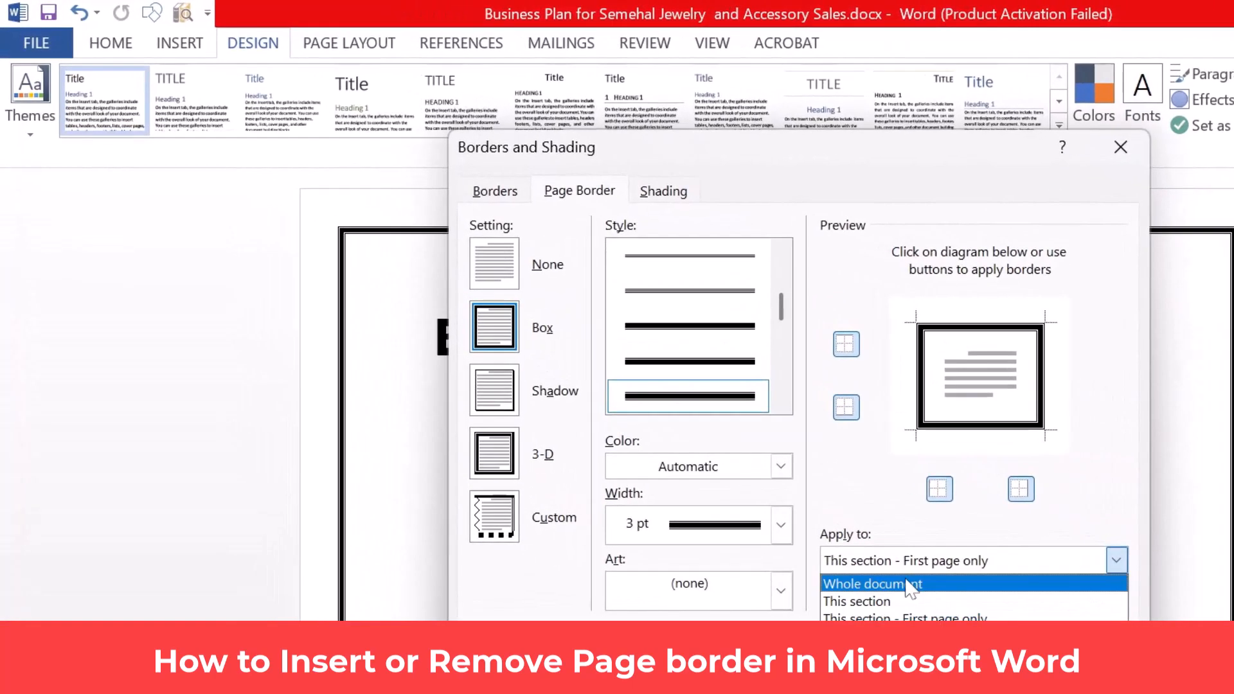
{"action": "left_click", "coordinate": [912, 585]}
{"action": "key", "text": "Return"}
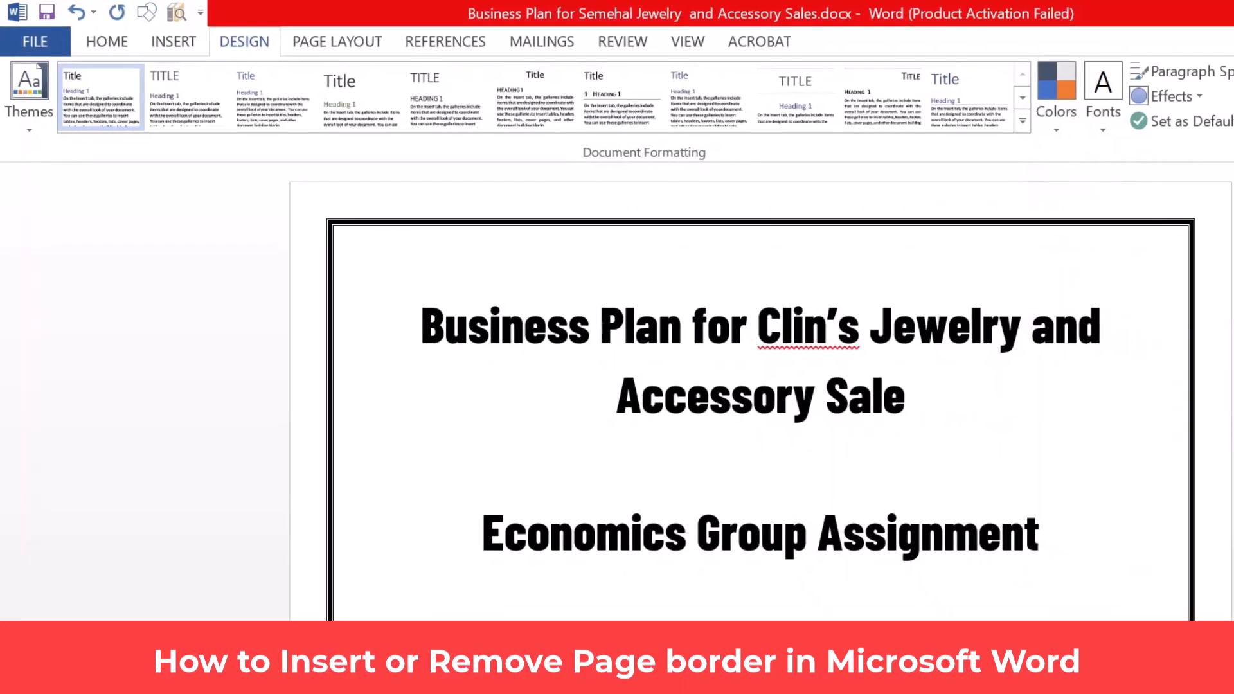
{"action": "left_click_drag", "start_coordinate": [1228, 158], "coordinate": [1201, 588]}
{"action": "key", "text": "ctrl+Home"}
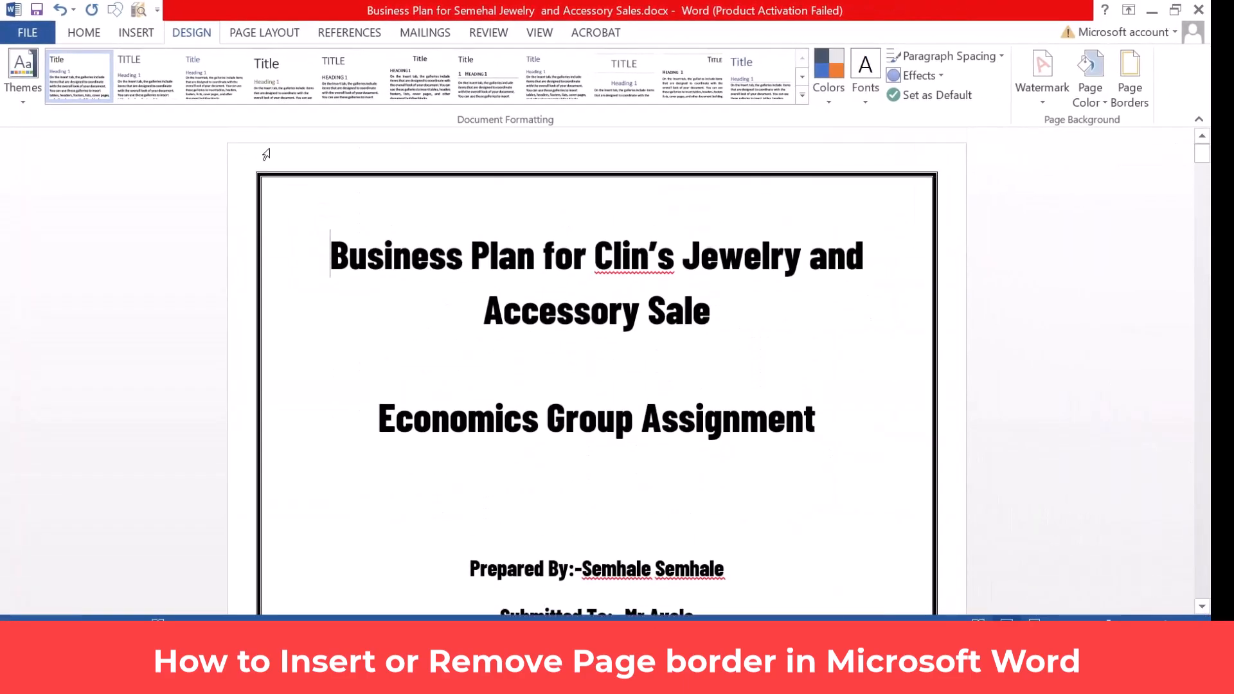
- Replace the line border with the interlaced black-and-orange art border at 16 pt throughout the whole document
{"action": "left_click", "coordinate": [1130, 82]}
{"action": "left_click", "coordinate": [591, 453]}
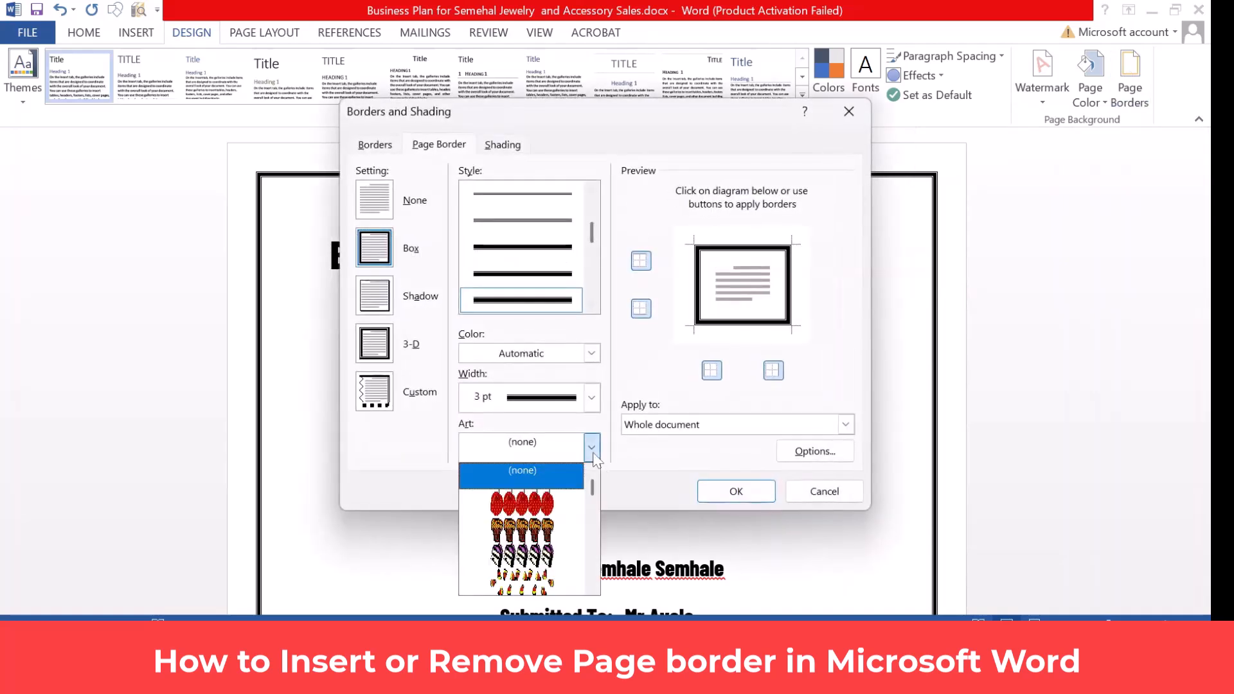
{"action": "left_click", "coordinate": [592, 585]}
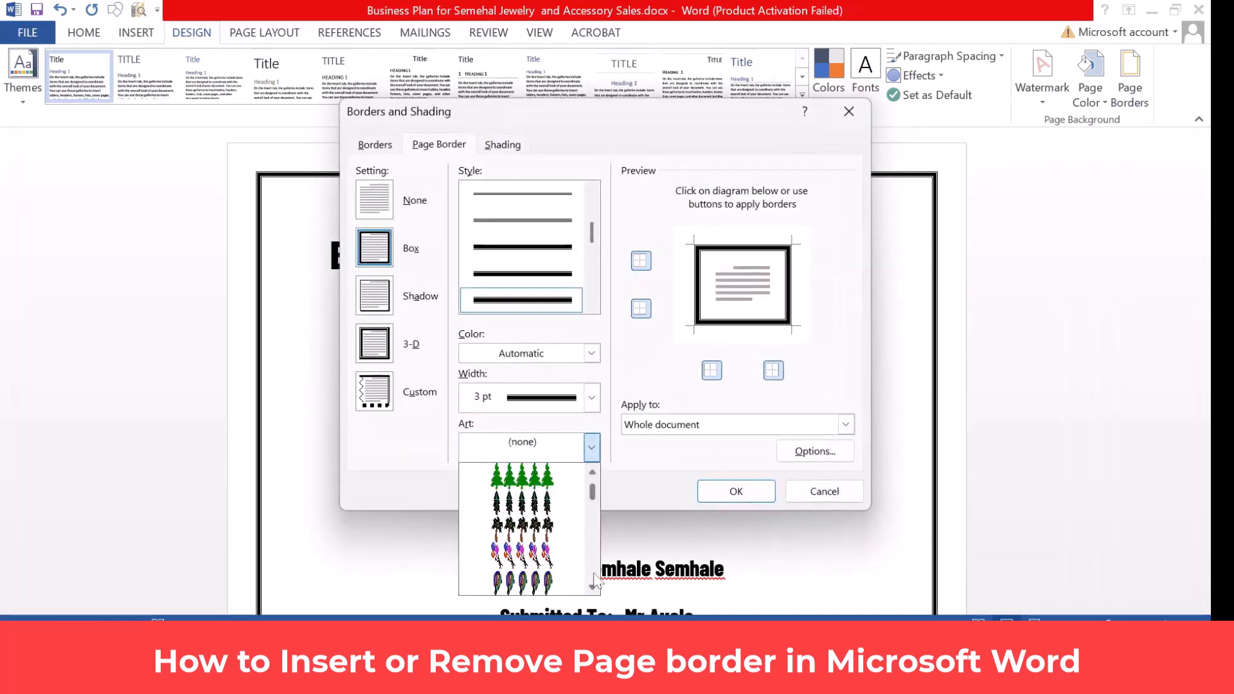
{"action": "left_click", "coordinate": [593, 574]}
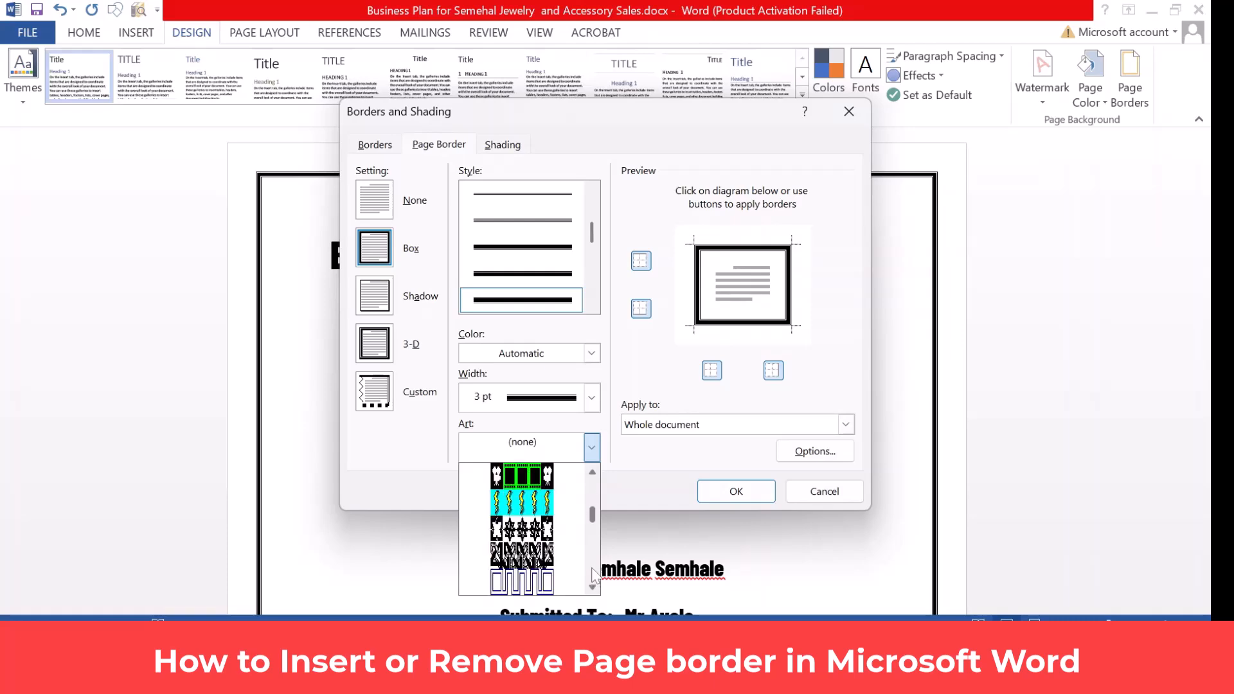
{"action": "left_click", "coordinate": [522, 559]}
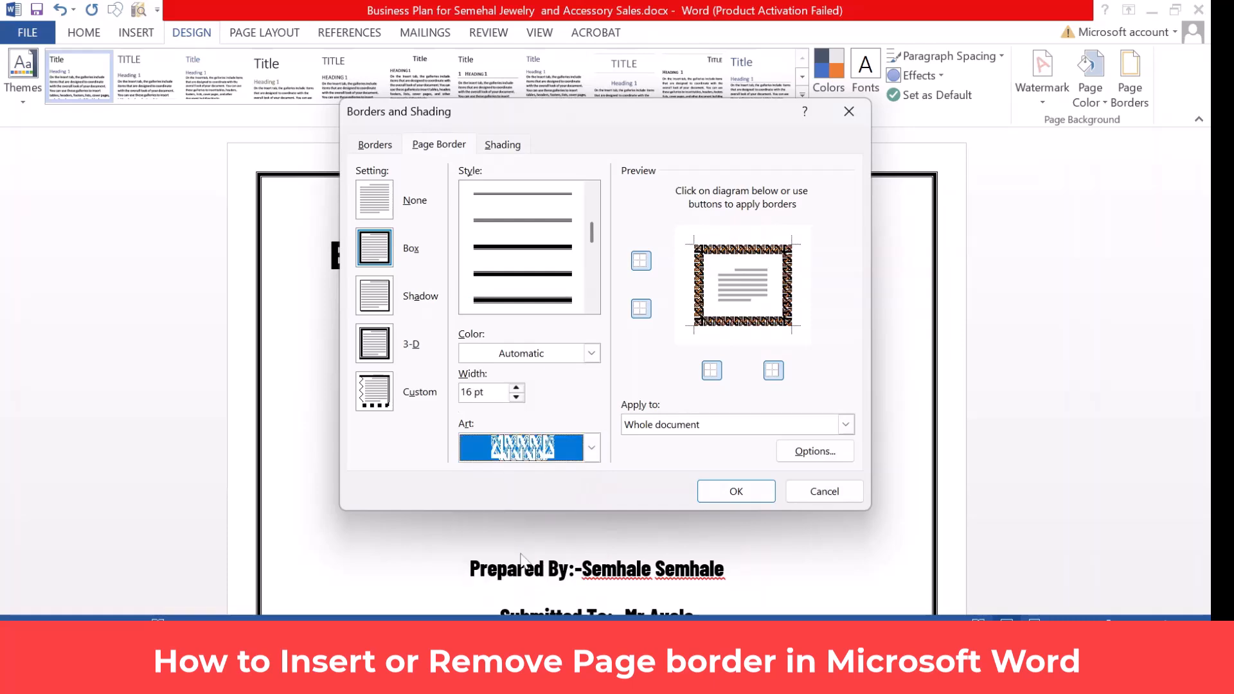
{"action": "left_click", "coordinate": [733, 492]}
{"action": "mouse_move", "coordinate": [1203, 154]}
{"action": "left_mouse_down"}
{"action": "mouse_move", "coordinate": [1207, 558]}
{"action": "mouse_move", "coordinate": [1202, 153]}
{"action": "left_mouse_up"}
{"action": "left_click", "coordinate": [828, 255]}
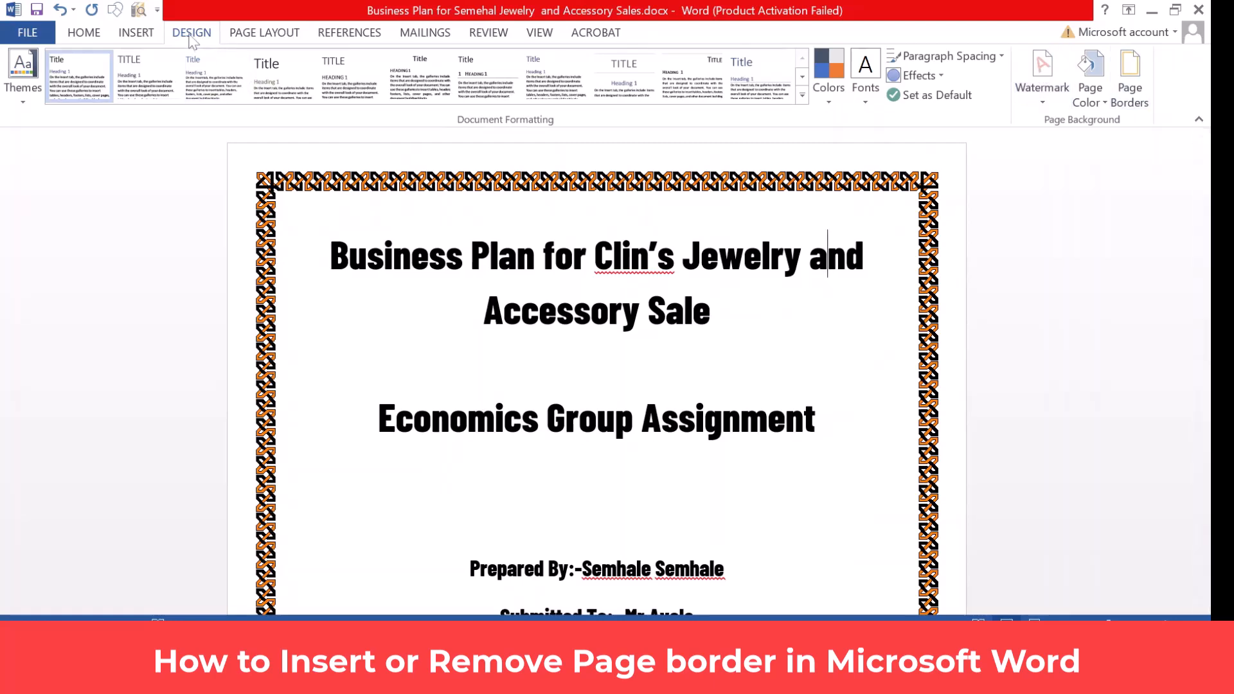
- Limit the art border to "This section - First page only" and remove the border's left and right sides
{"action": "left_click", "coordinate": [1130, 77]}
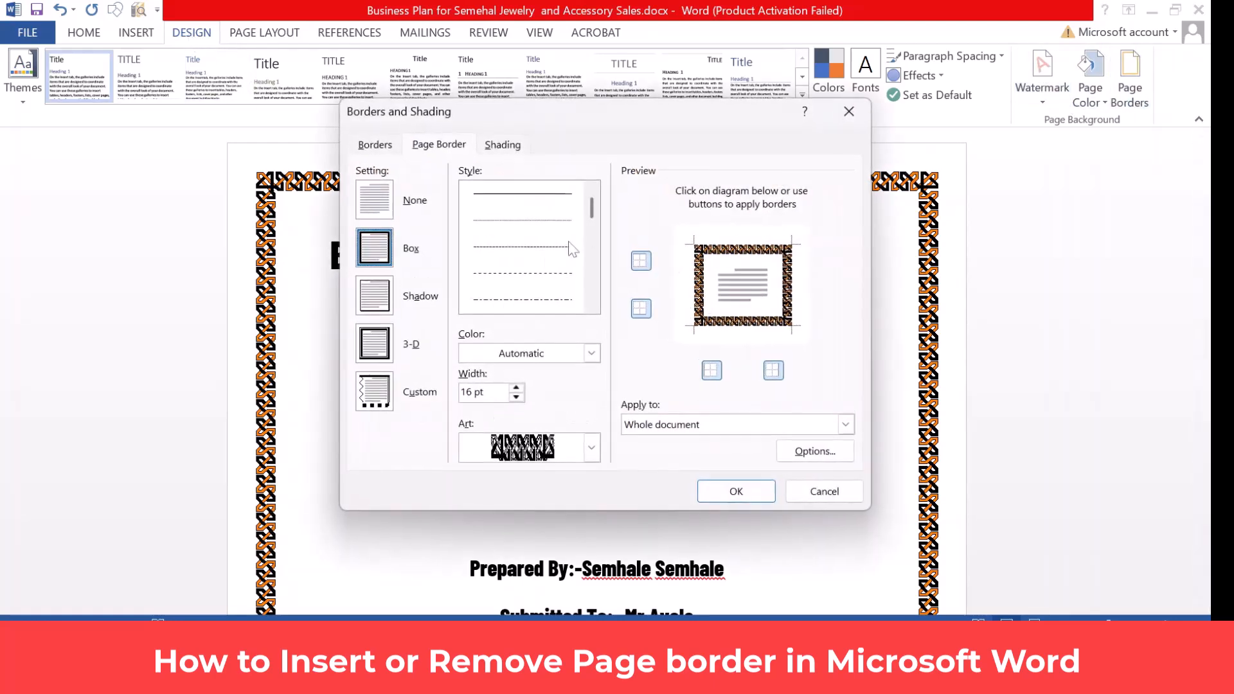
{"action": "left_click", "coordinate": [712, 425]}
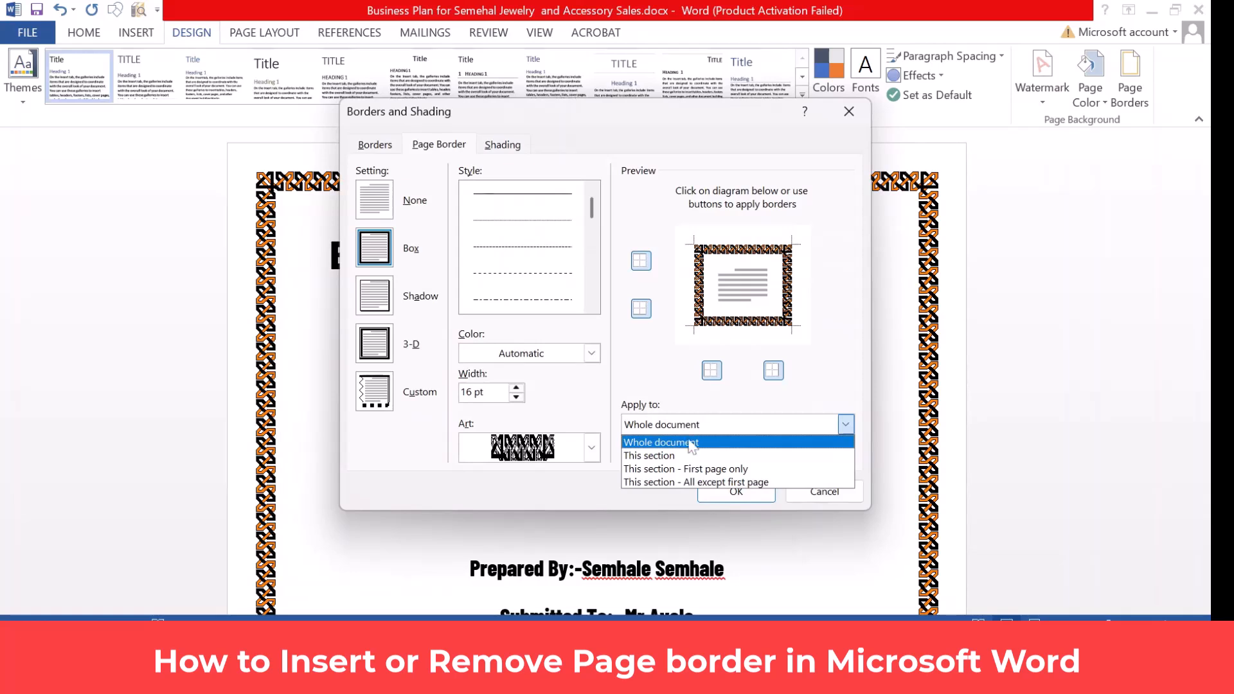
{"action": "left_click", "coordinate": [692, 469]}
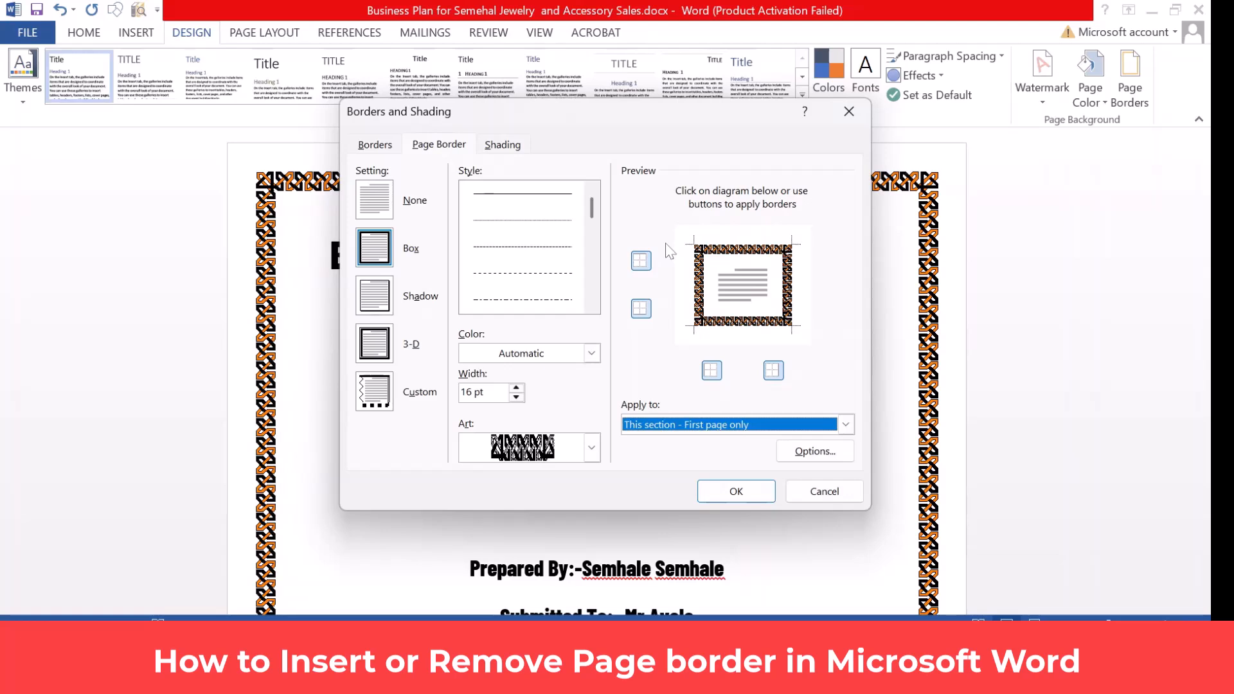
{"action": "left_click", "coordinate": [712, 375]}
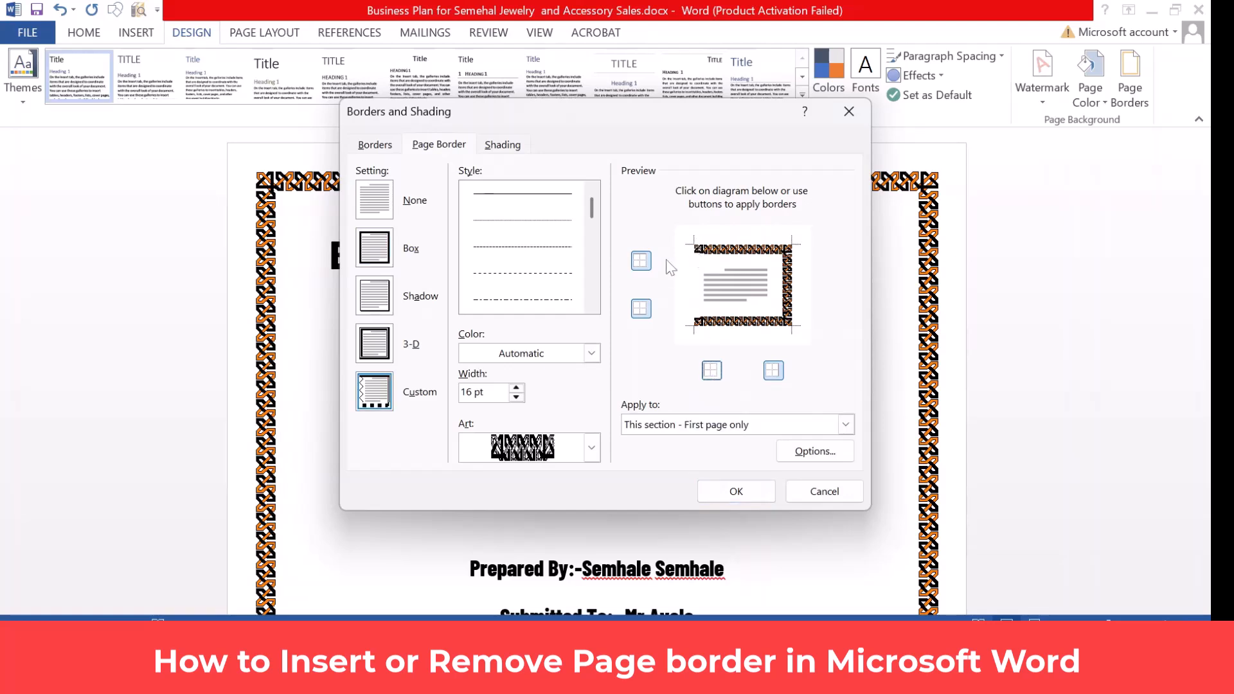
{"action": "left_click", "coordinate": [774, 372]}
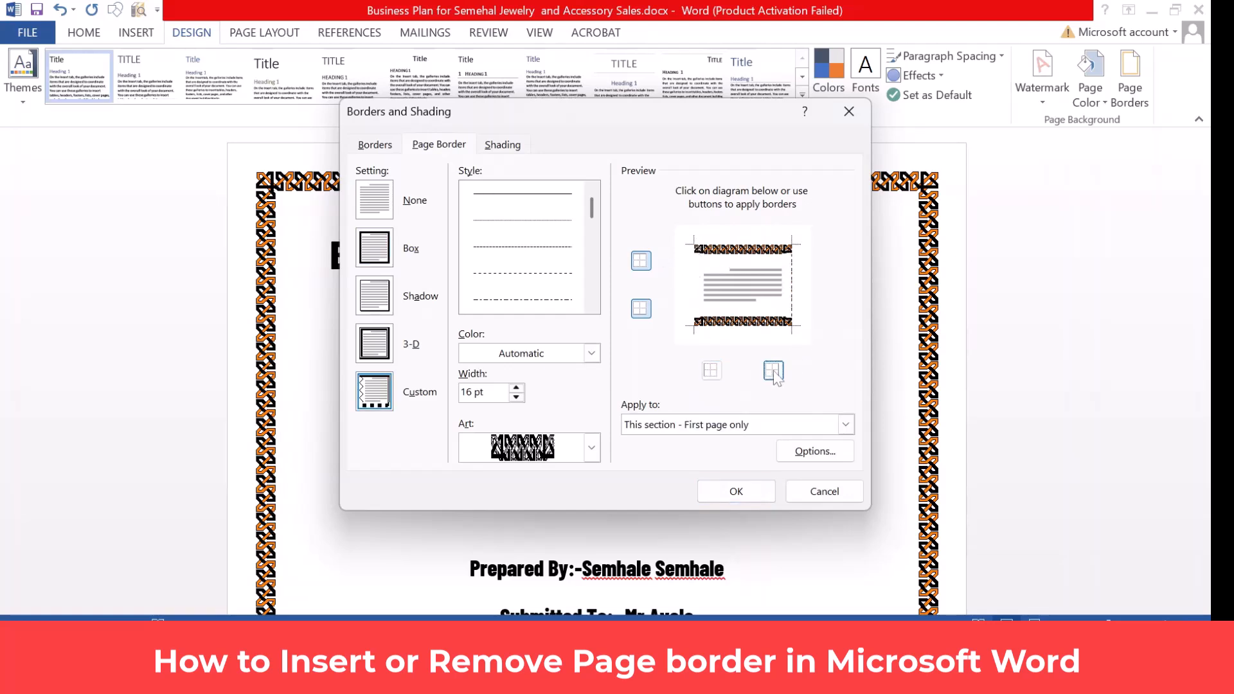
{"action": "left_click", "coordinate": [735, 491]}
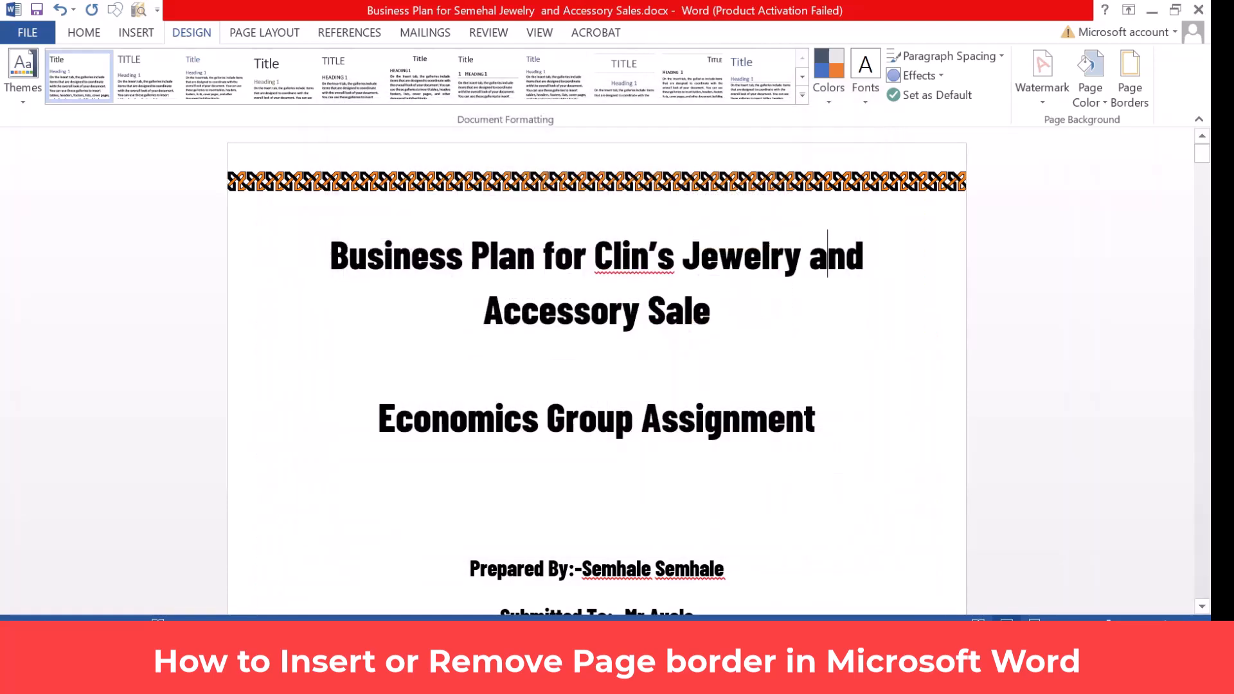
{"action": "mouse_move", "coordinate": [1205, 163]}
{"action": "left_mouse_down"}
{"action": "mouse_move", "coordinate": [1207, 193]}
{"action": "mouse_move", "coordinate": [1207, 153]}
{"action": "left_mouse_up"}
- Restore the left and right sides of the first page's art border
{"action": "left_click", "coordinate": [1129, 77]}
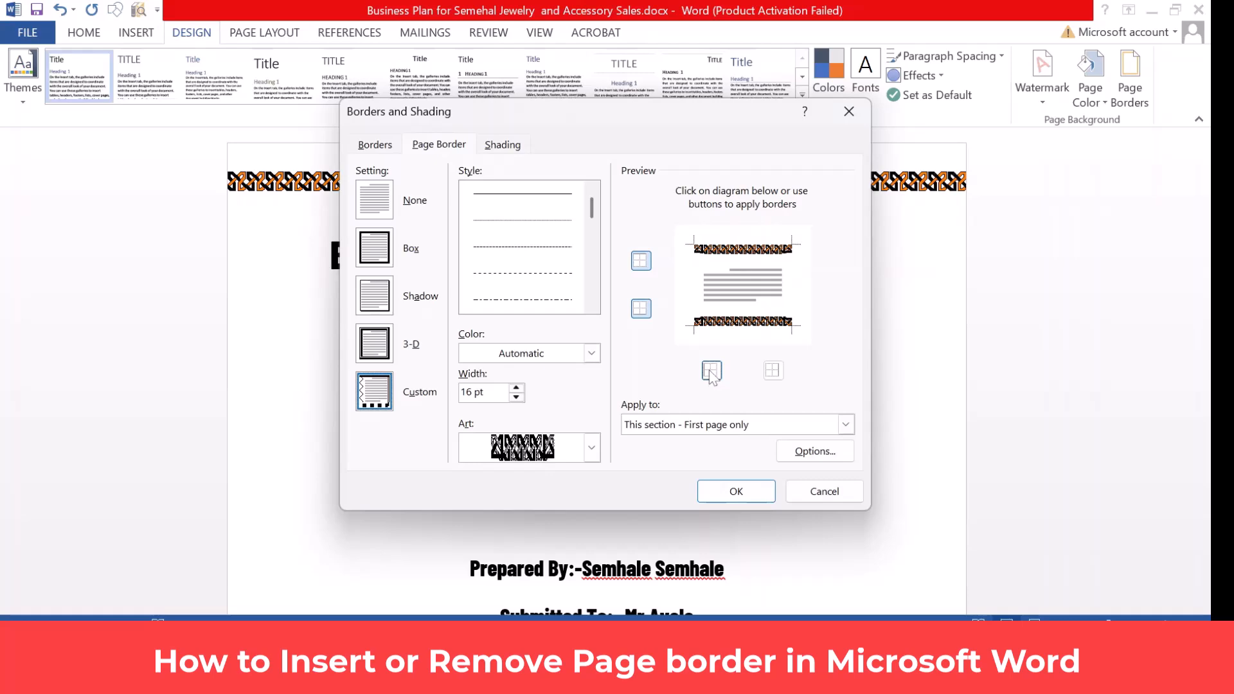
{"action": "left_click", "coordinate": [711, 372]}
{"action": "left_click", "coordinate": [774, 371]}
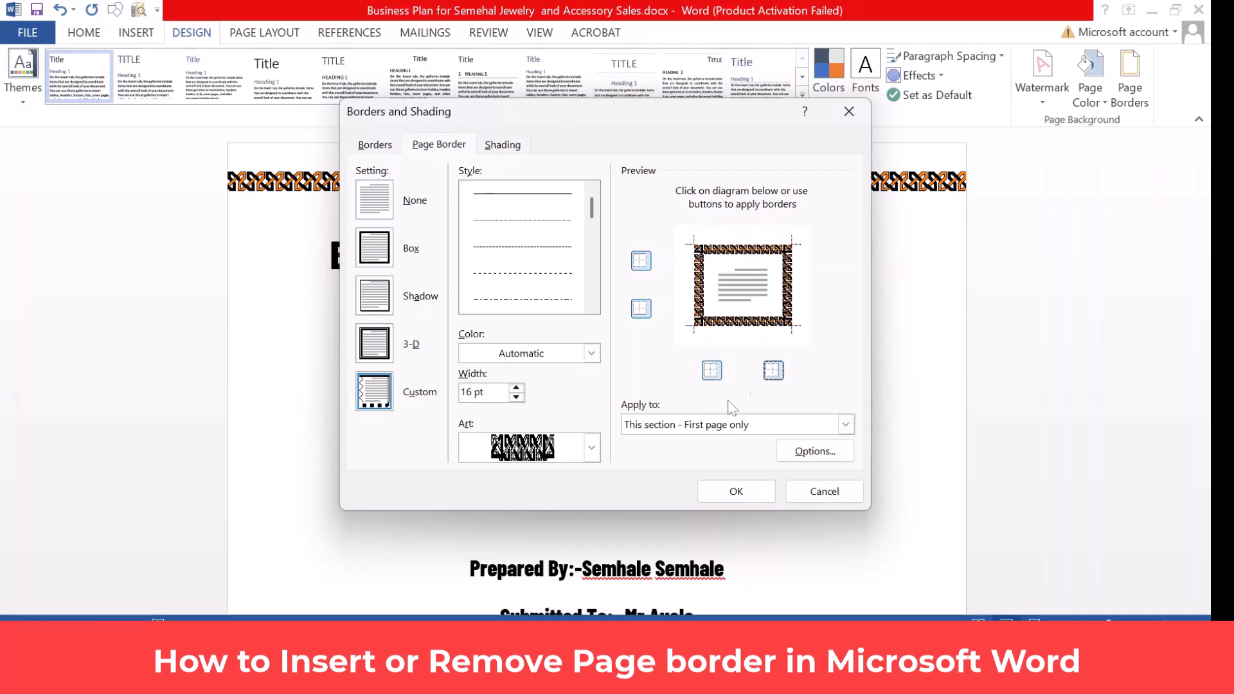
{"action": "left_click", "coordinate": [716, 492]}
{"action": "left_click_drag", "start_coordinate": [1196, 164], "coordinate": [1203, 137]}
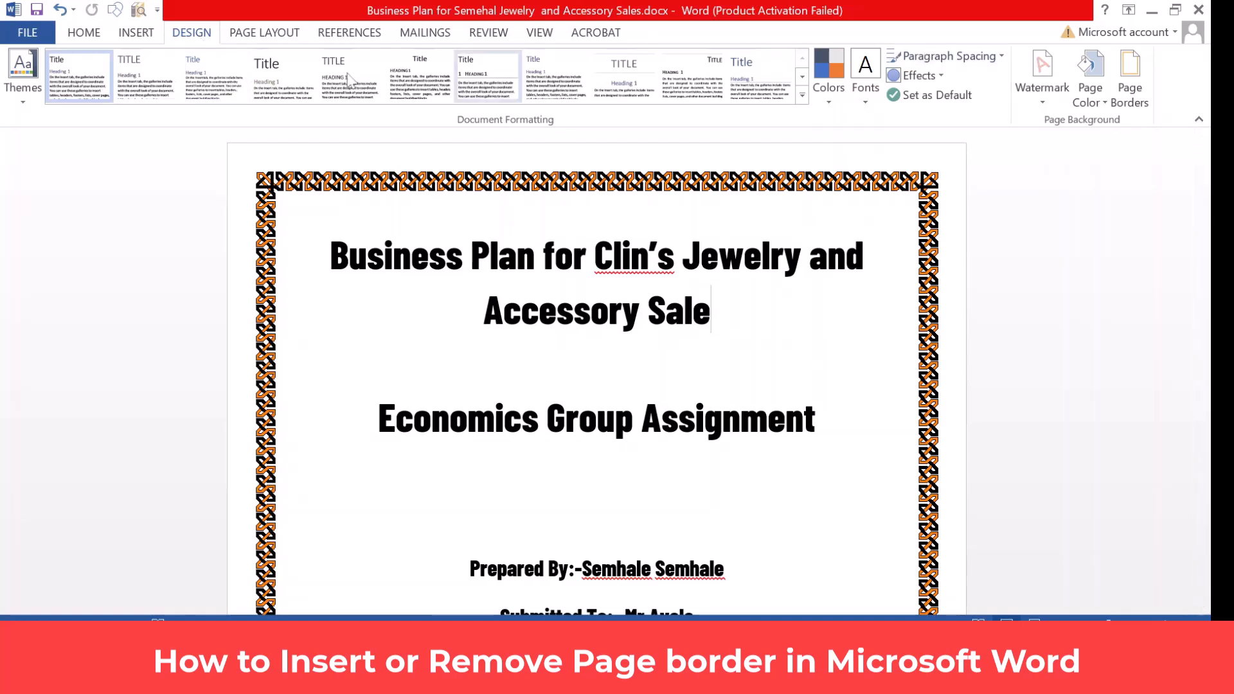
- Remove the first page's art border by switching off its top, right, bottom and left sides
{"action": "left_click", "coordinate": [1129, 81]}
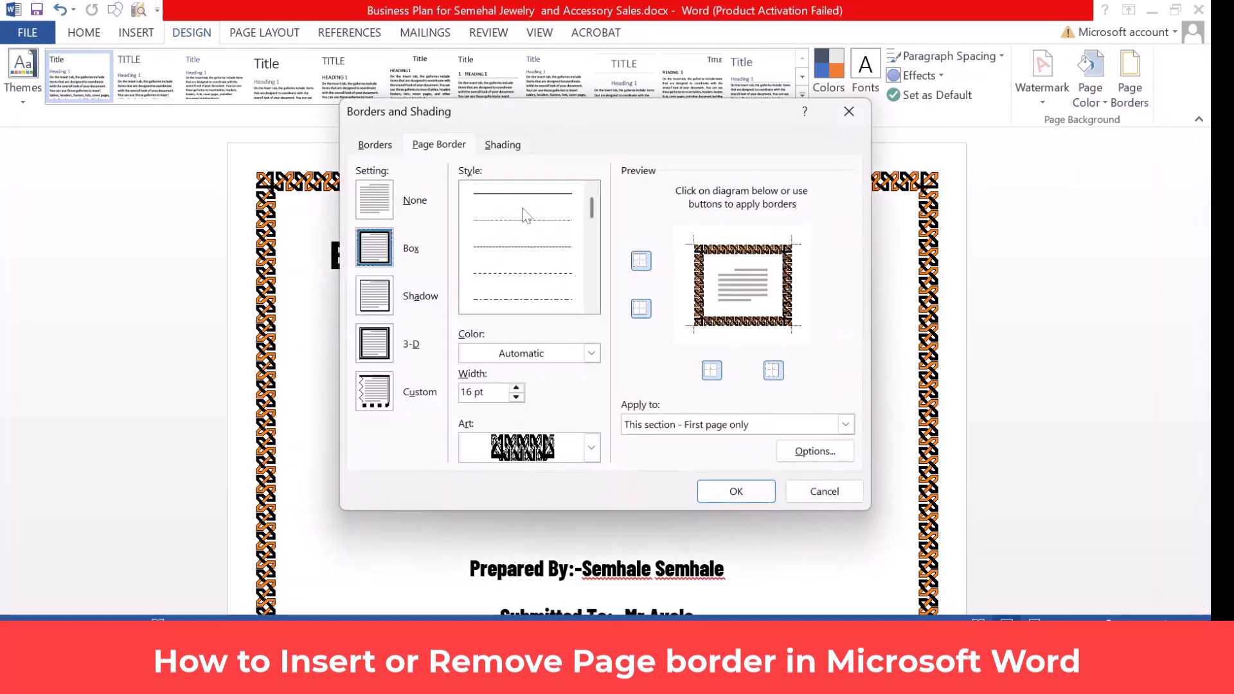
{"action": "left_click", "coordinate": [641, 261]}
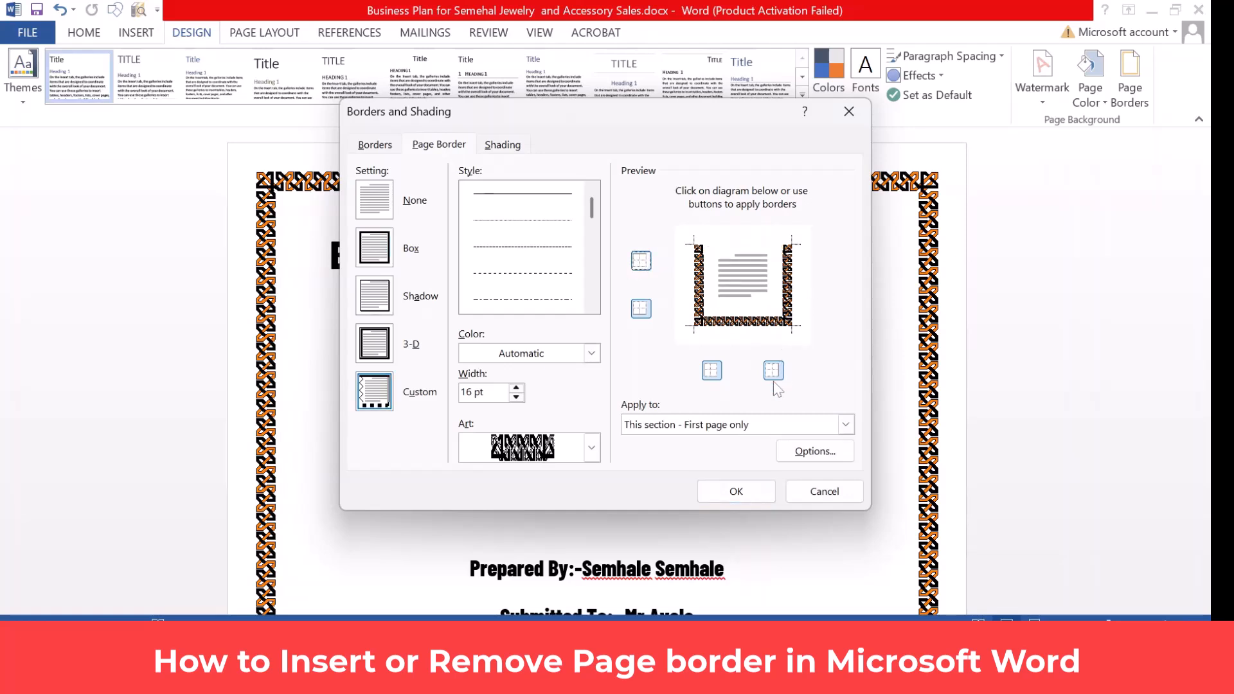
{"action": "left_click", "coordinate": [773, 371]}
{"action": "left_click", "coordinate": [640, 309]}
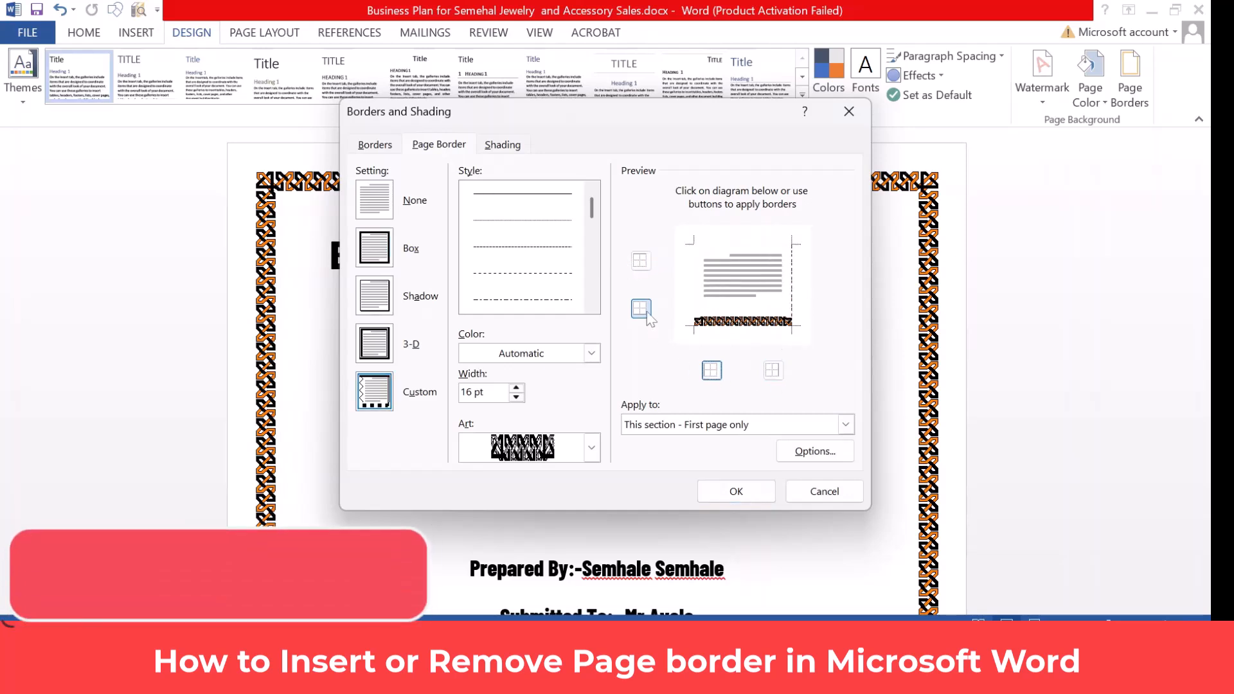
{"action": "left_click", "coordinate": [711, 371]}
{"action": "left_click", "coordinate": [715, 493]}
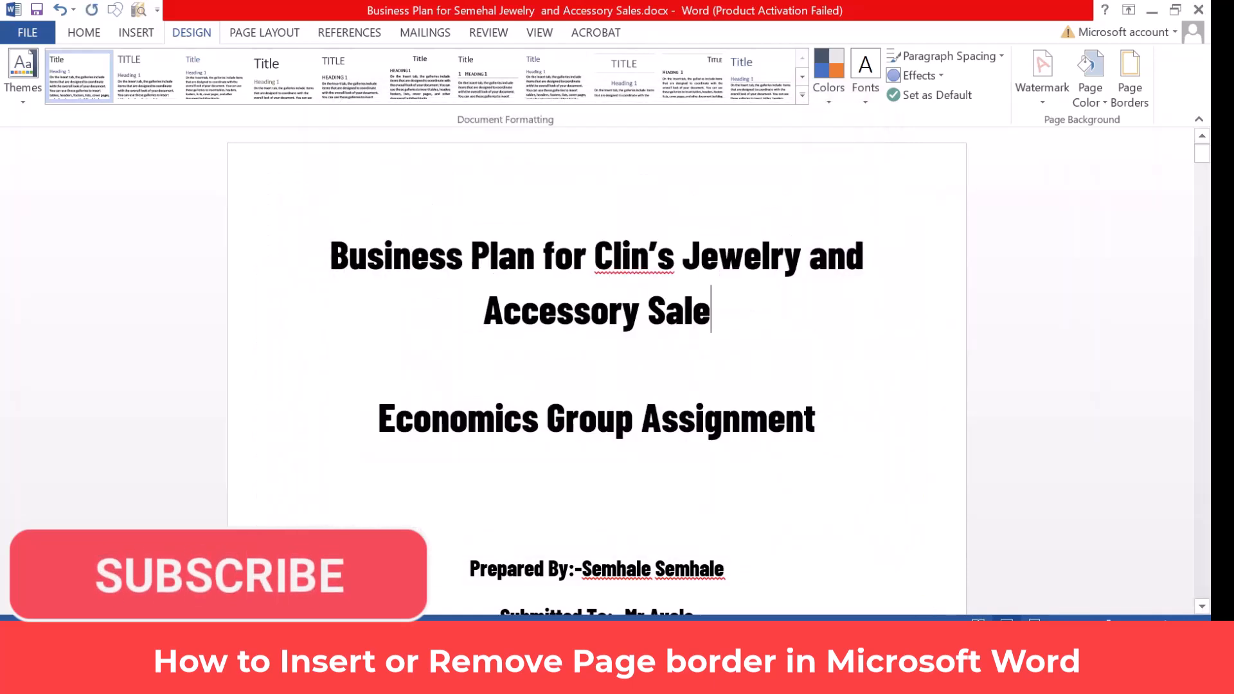
- Set up a box page border with the 3 pt thick-and-thin line style and choose which pages it applies to
{"action": "scroll", "coordinate": [596, 372], "scroll_direction": "down", "scroll_amount": 20}
{"action": "left_click_drag", "start_coordinate": [1202, 283], "coordinate": [1202, 153]}
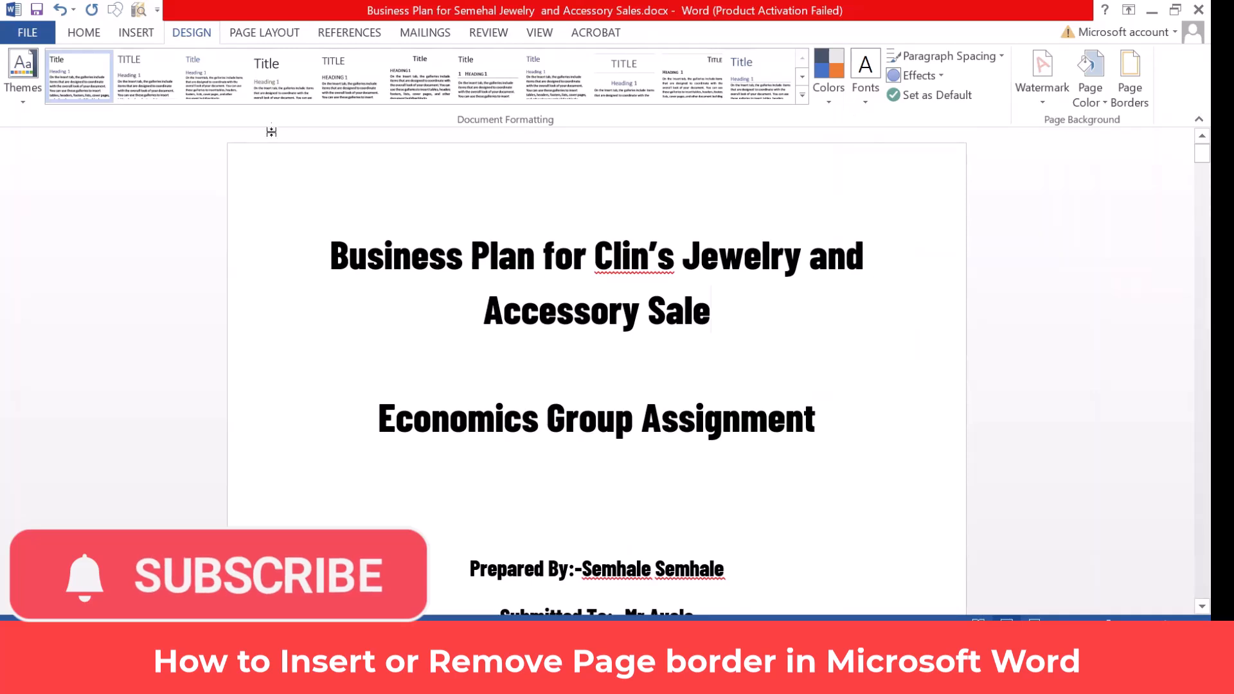
{"action": "left_click", "coordinate": [1130, 77]}
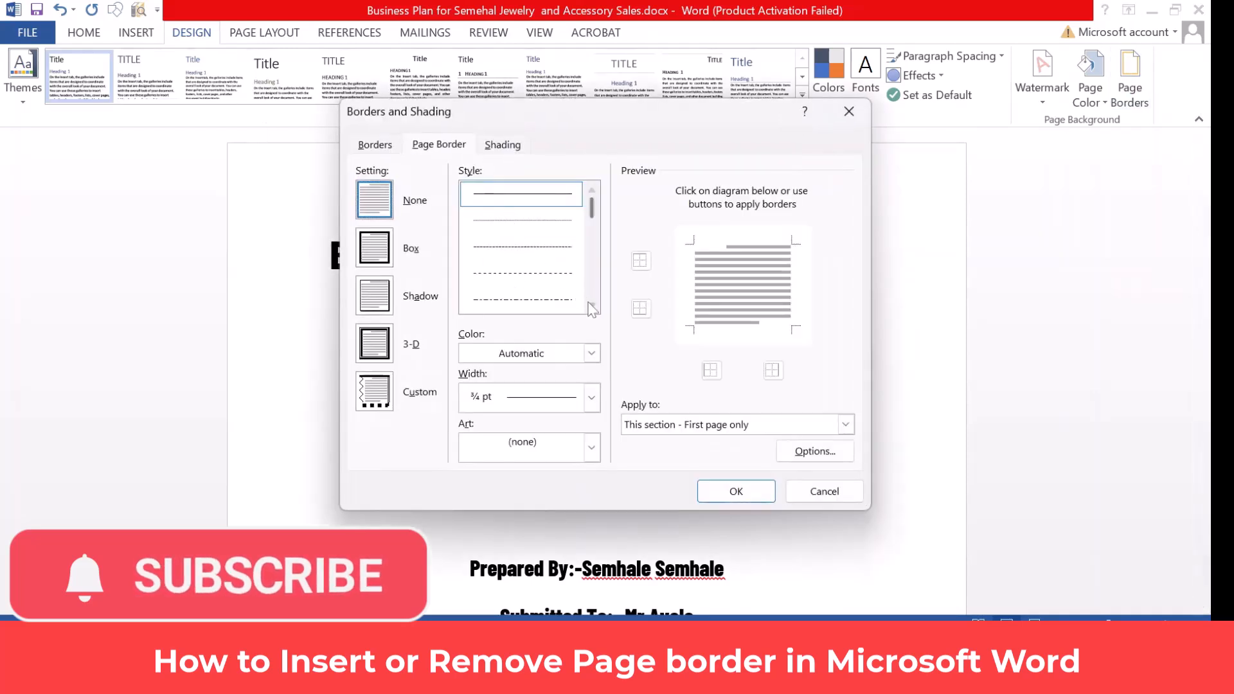
{"action": "scroll", "coordinate": [591, 308], "scroll_direction": "down", "scroll_amount": 5}
{"action": "scroll", "coordinate": [592, 307], "scroll_direction": "down", "scroll_amount": 4}
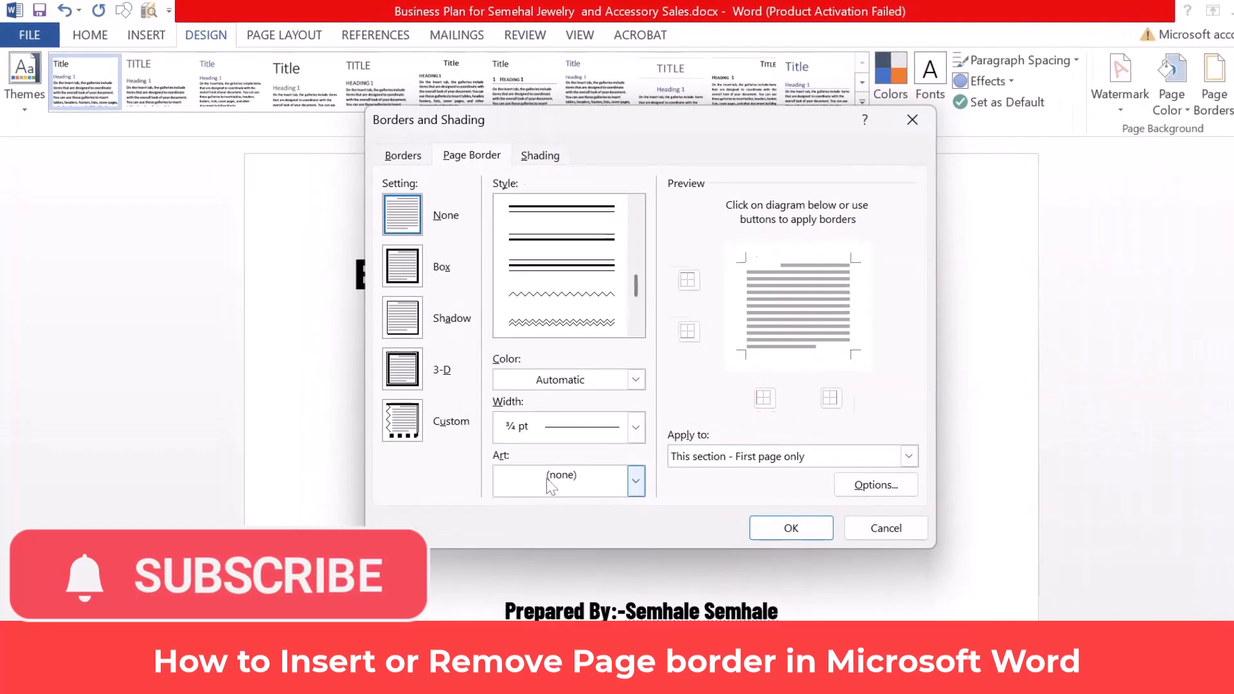
{"action": "left_click", "coordinate": [544, 475]}
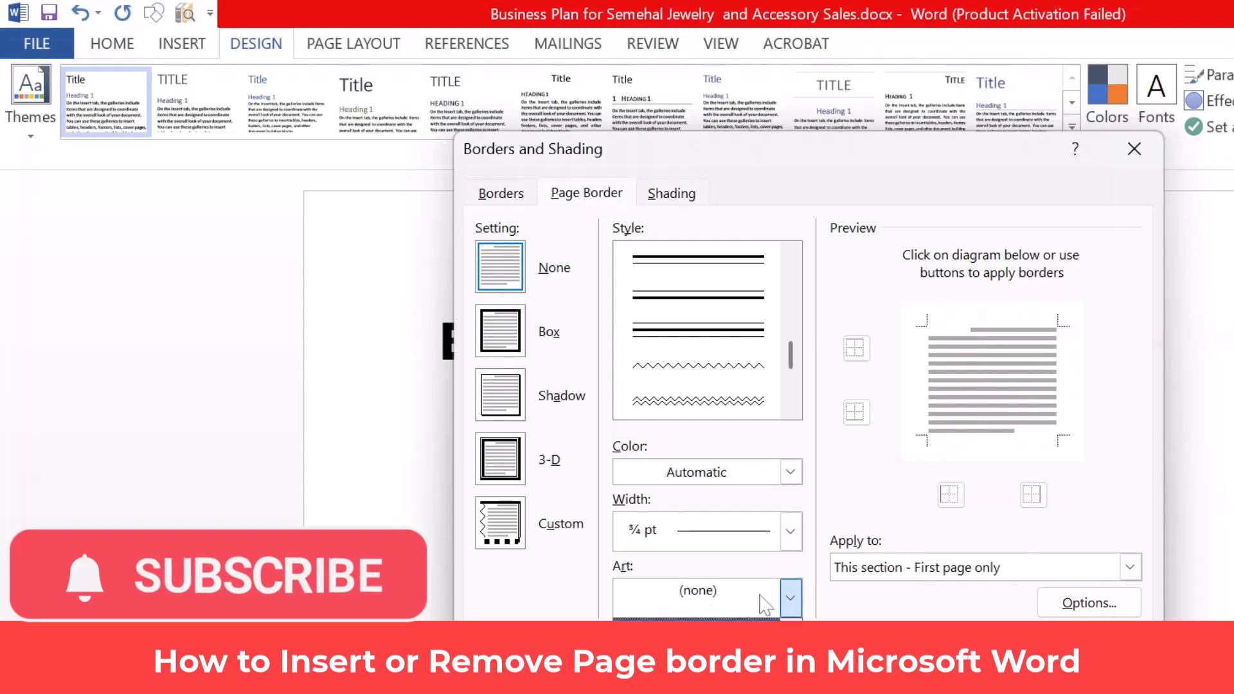
{"action": "left_click", "coordinate": [789, 591]}
{"action": "left_click", "coordinate": [789, 356]}
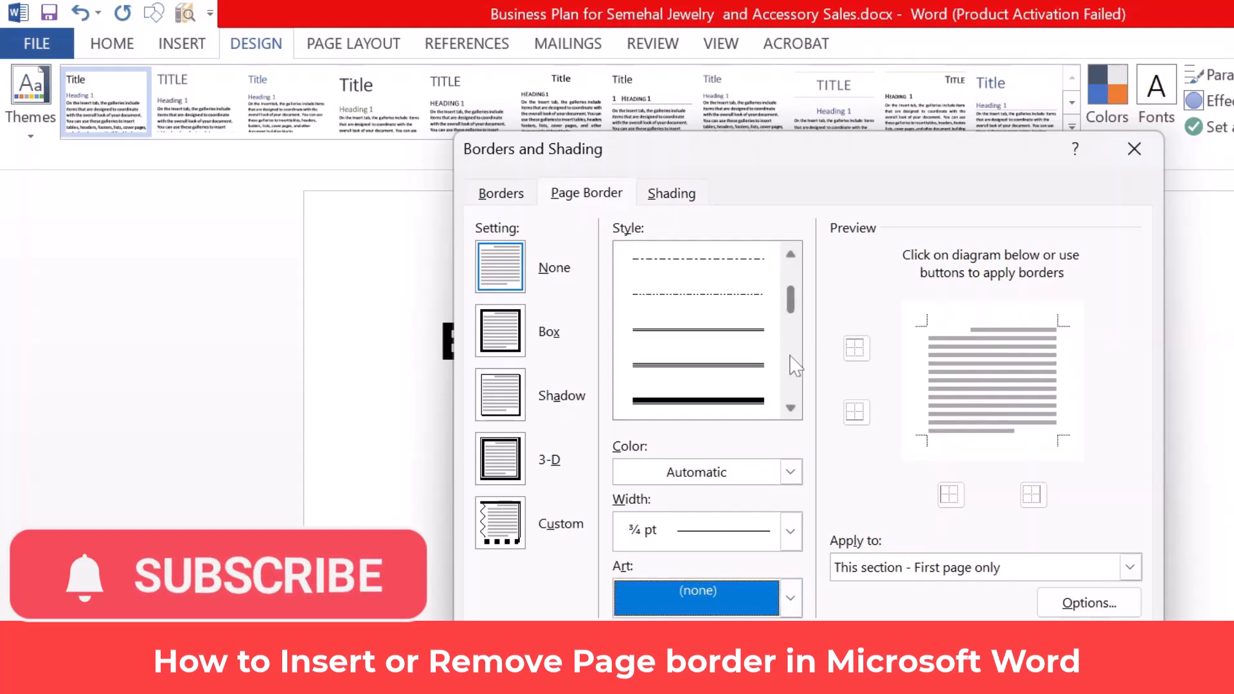
{"action": "left_click", "coordinate": [717, 396]}
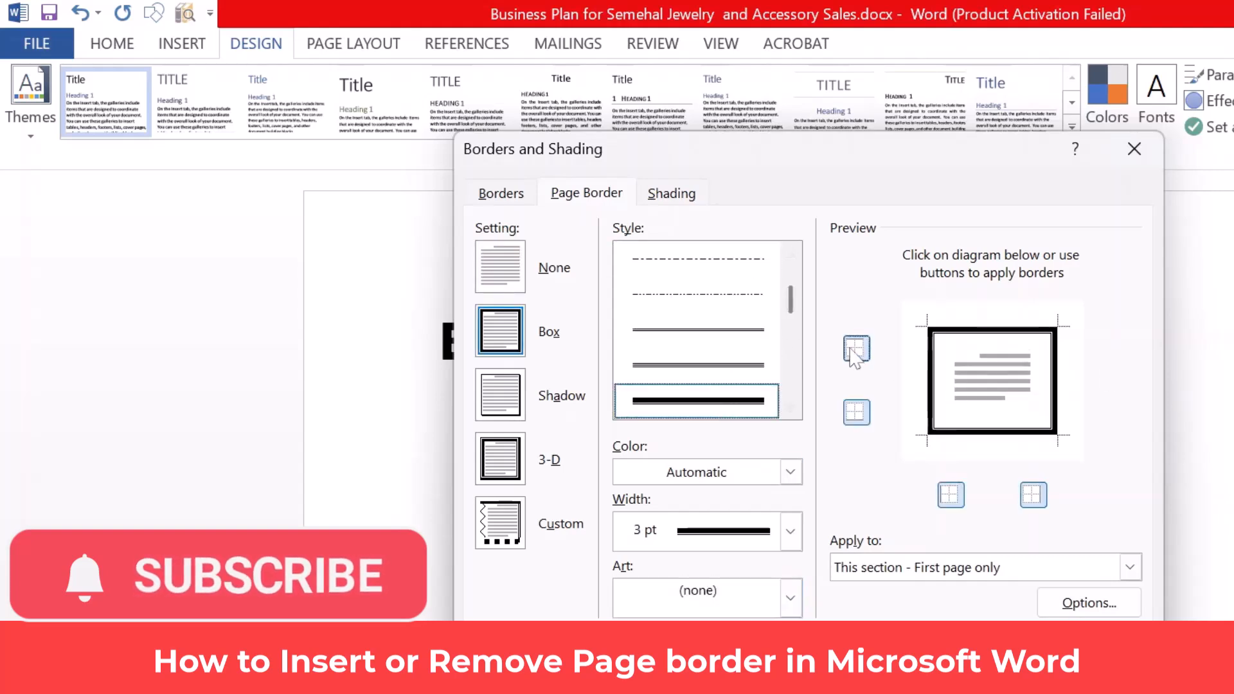
{"action": "left_click", "coordinate": [907, 570]}
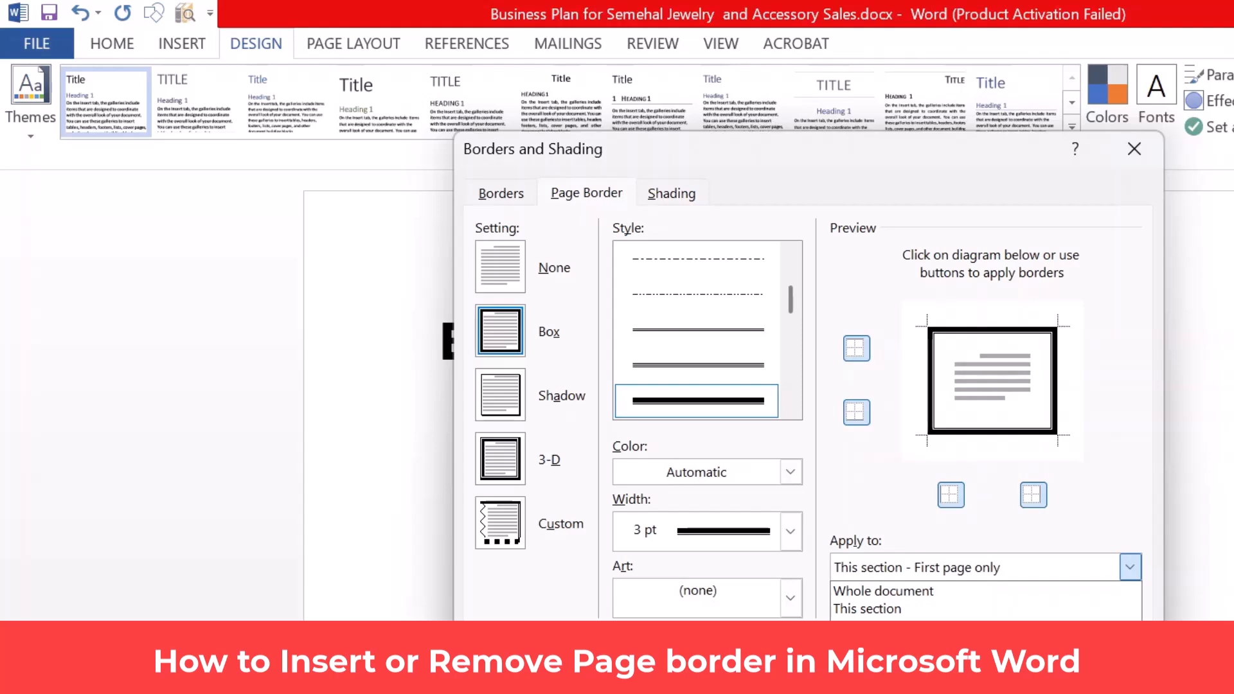
{"action": "left_click", "coordinate": [900, 644]}
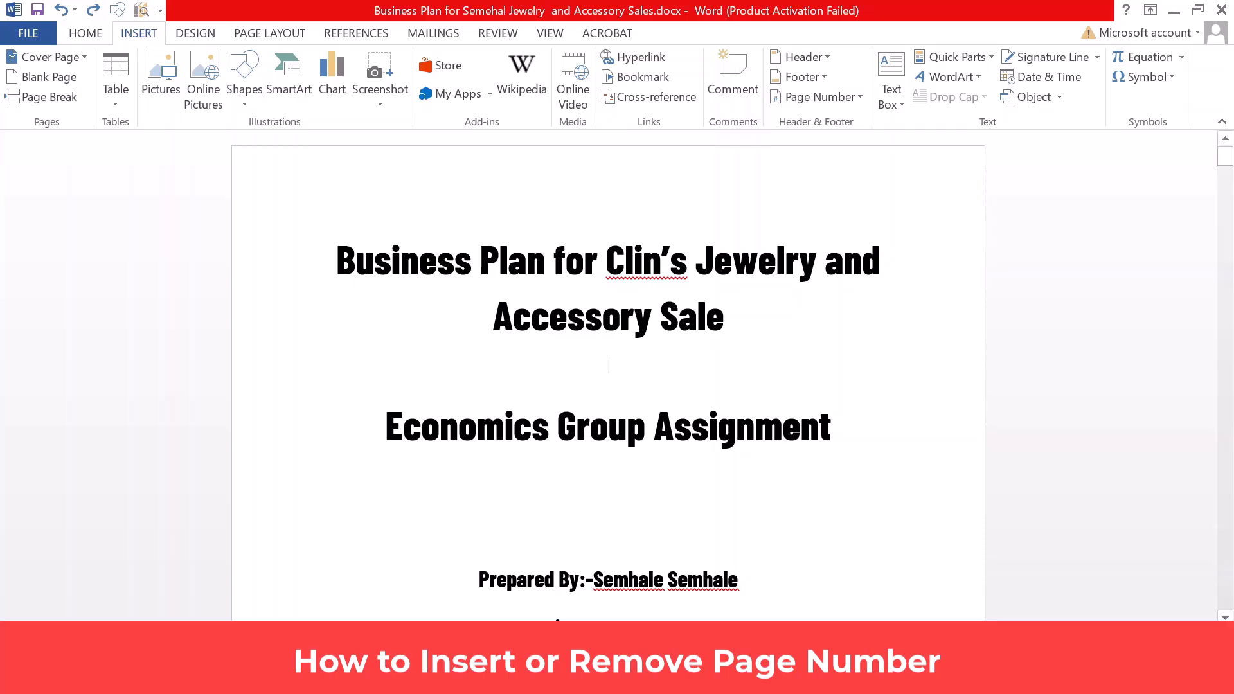
{"action": "left_click", "coordinate": [88, 39]}
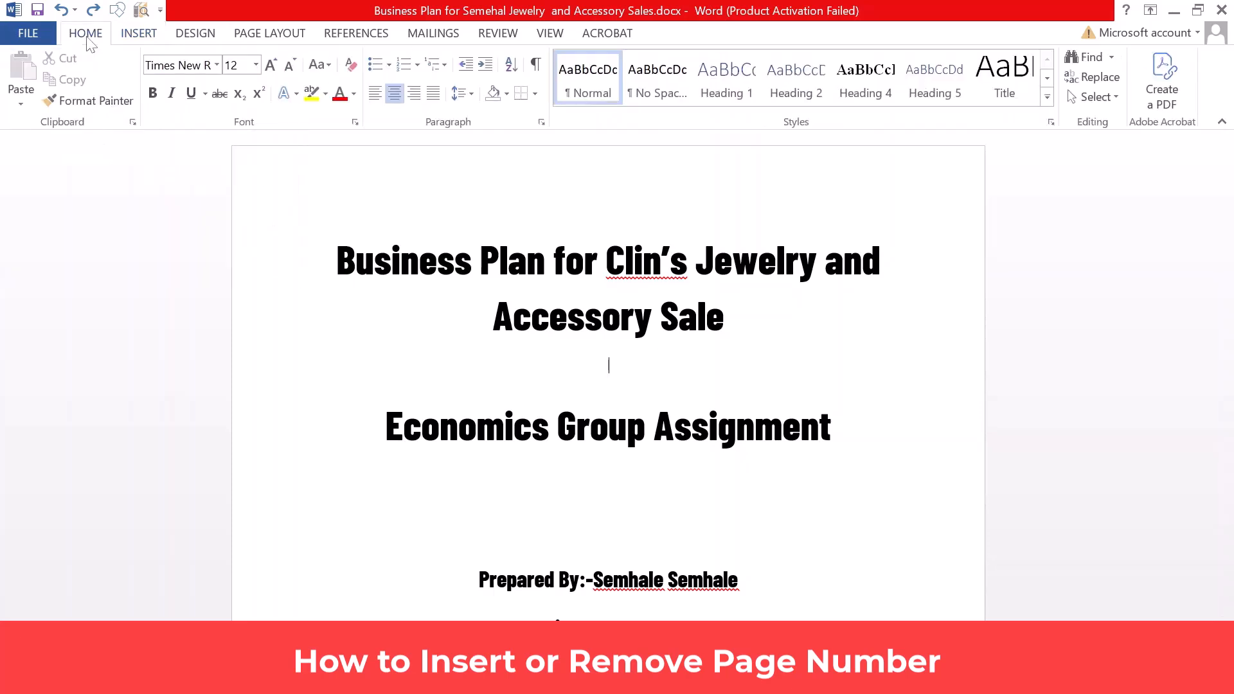
{"action": "left_click", "coordinate": [136, 35]}
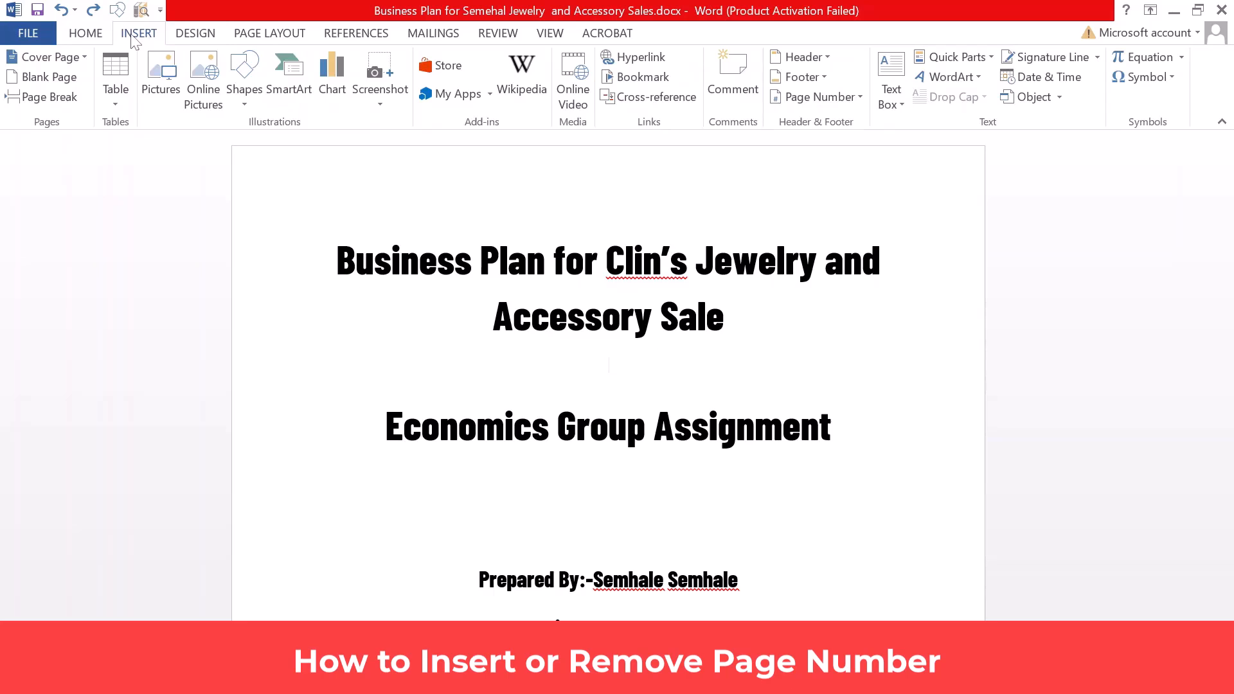
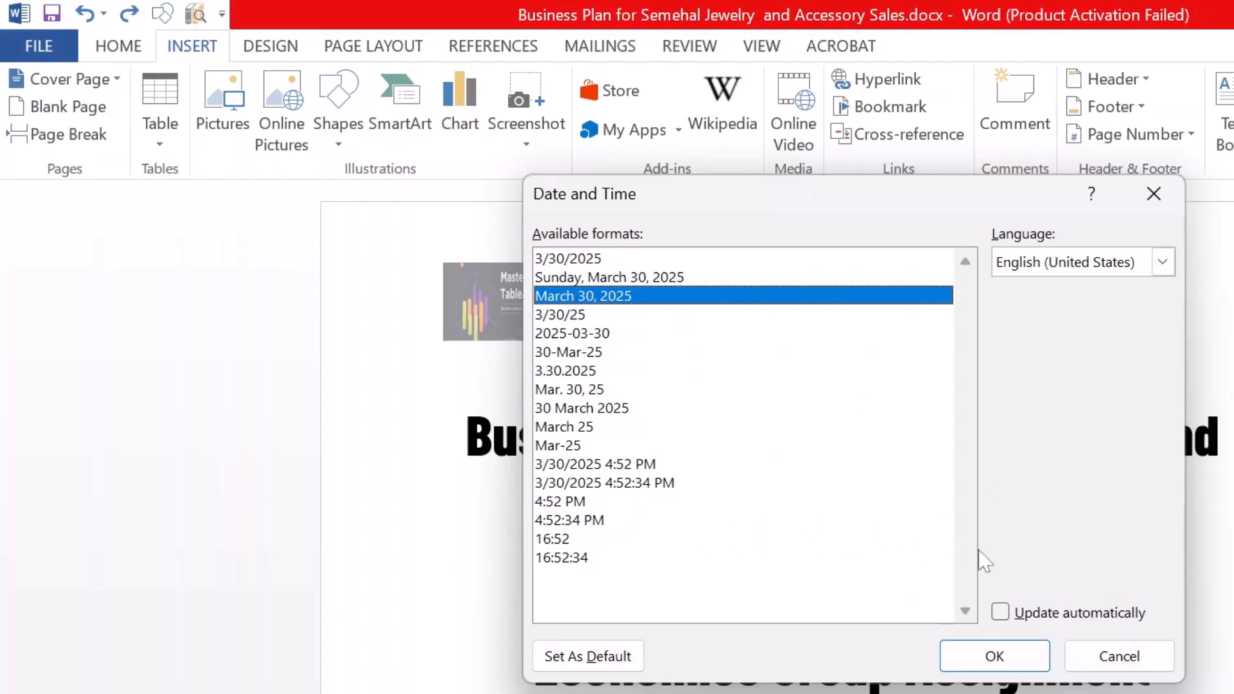
- Insert an automatically updating date below the "Submitted To" line on the cover page, using the "Sunday, March 30, 2025" format
{"action": "left_click", "coordinate": [1001, 612]}
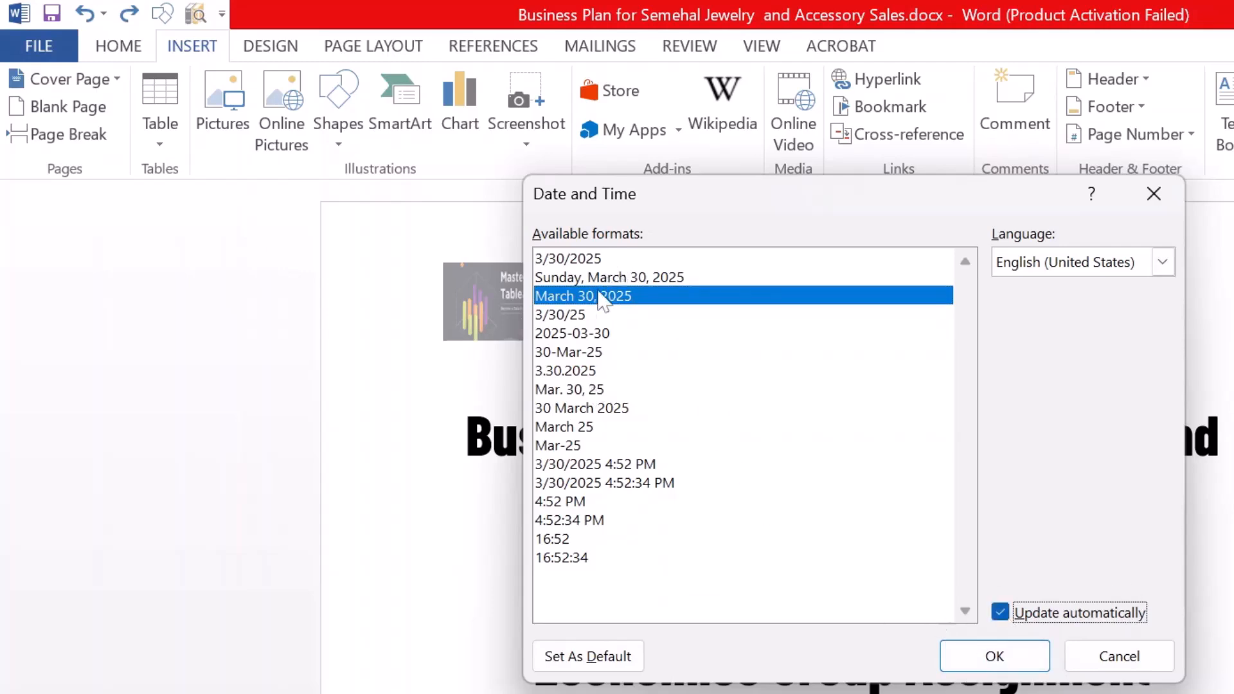
{"action": "left_click", "coordinate": [578, 281]}
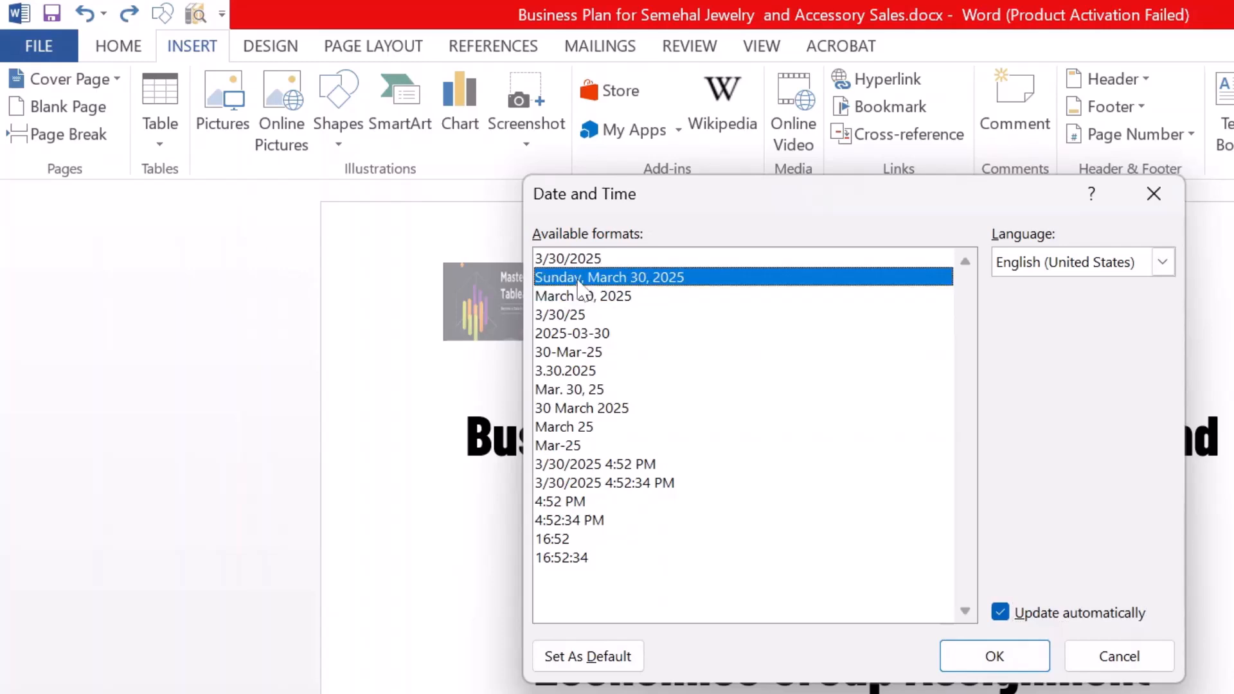
{"action": "left_click", "coordinate": [994, 657]}
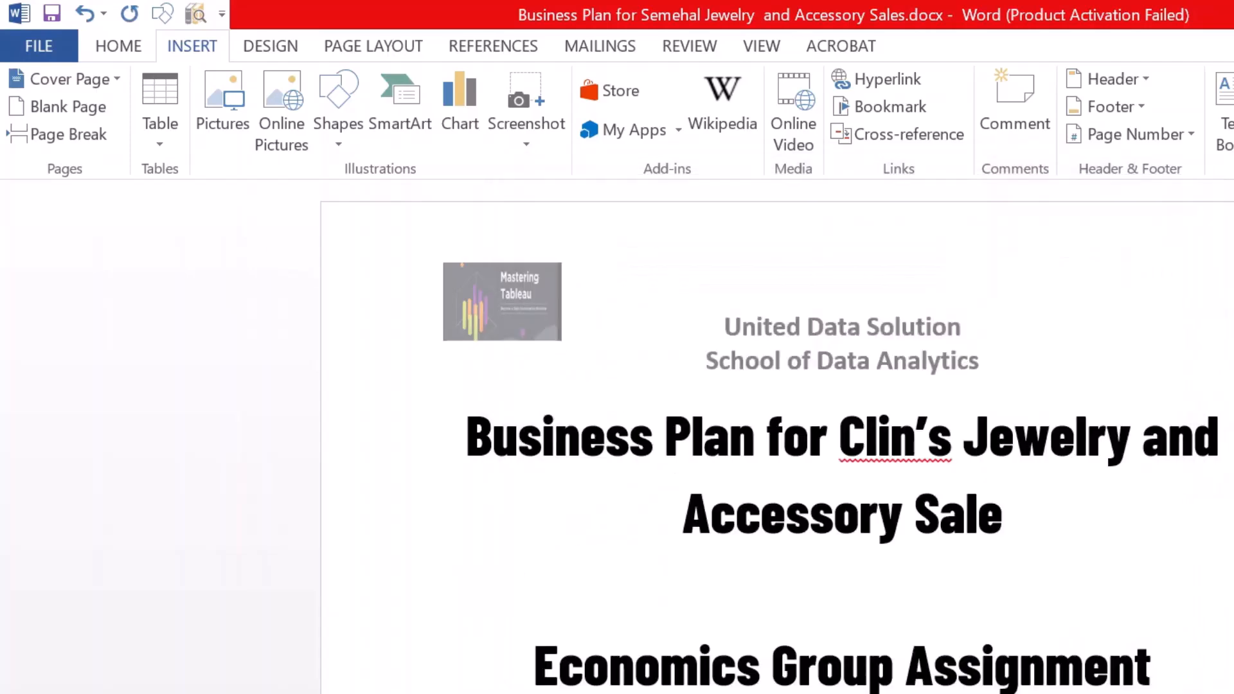
{"action": "scroll", "coordinate": [778, 437], "scroll_direction": "down", "scroll_amount": 7}
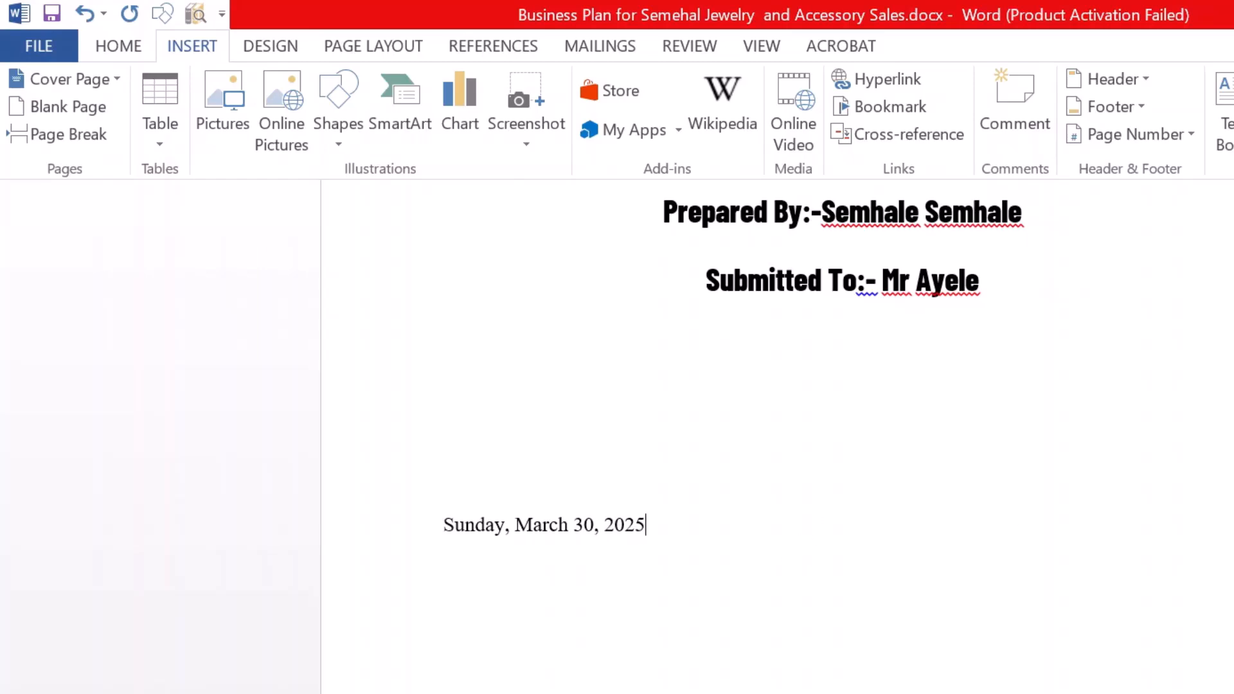
{"action": "scroll", "coordinate": [789, 553], "scroll_direction": "up", "scroll_amount": 7}
{"action": "scroll", "coordinate": [789, 553], "scroll_direction": "down", "scroll_amount": 7}
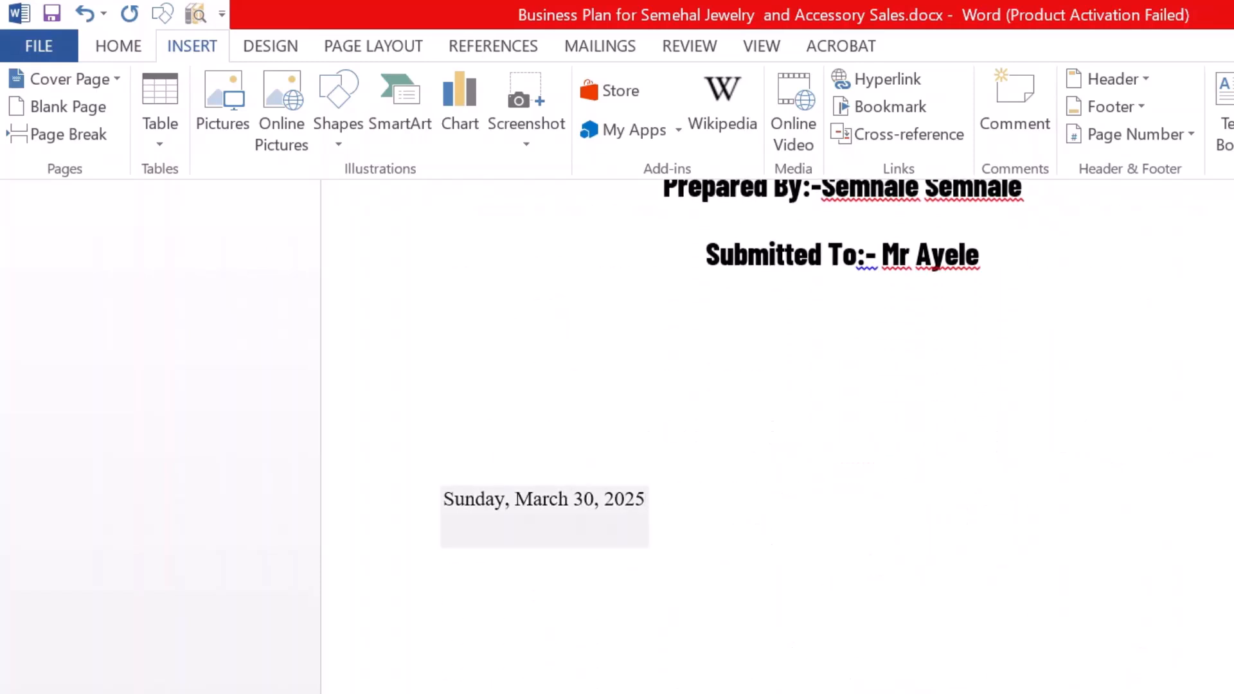
- Select the date field in the cover page's body text and undo its insertion
{"action": "left_click", "coordinate": [625, 500]}
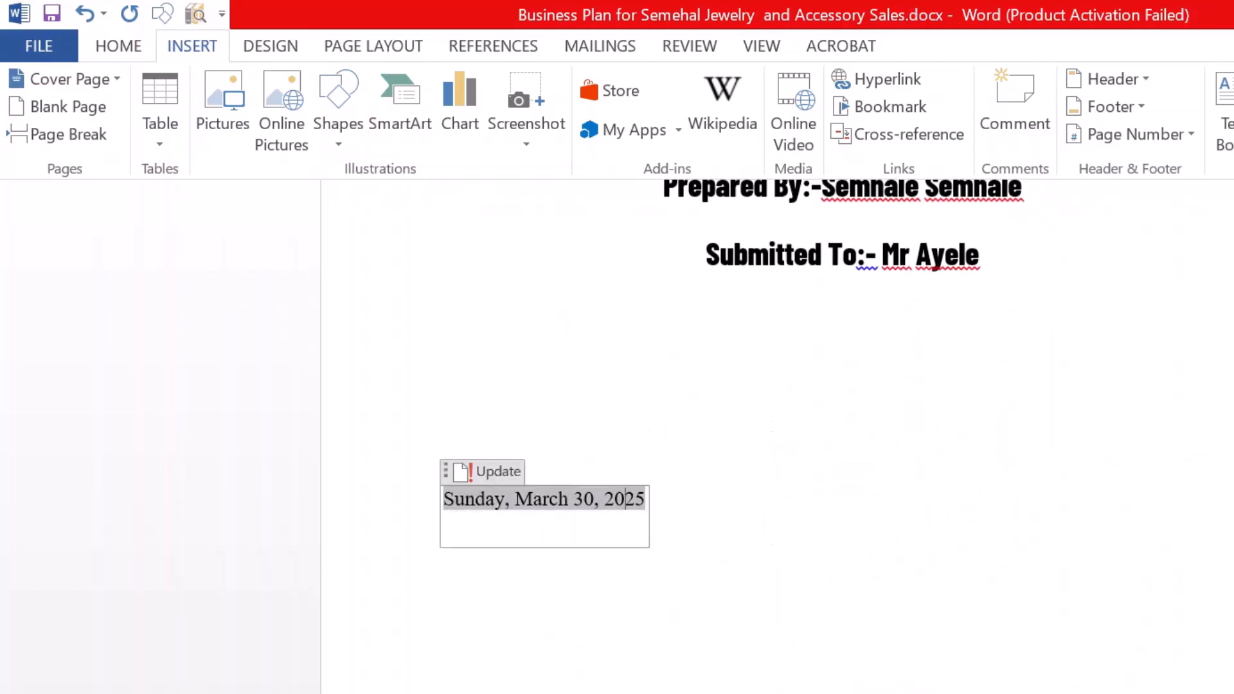
{"action": "right_click", "coordinate": [475, 500]}
{"action": "key", "text": "Escape"}
{"action": "left_click", "coordinate": [542, 548]}
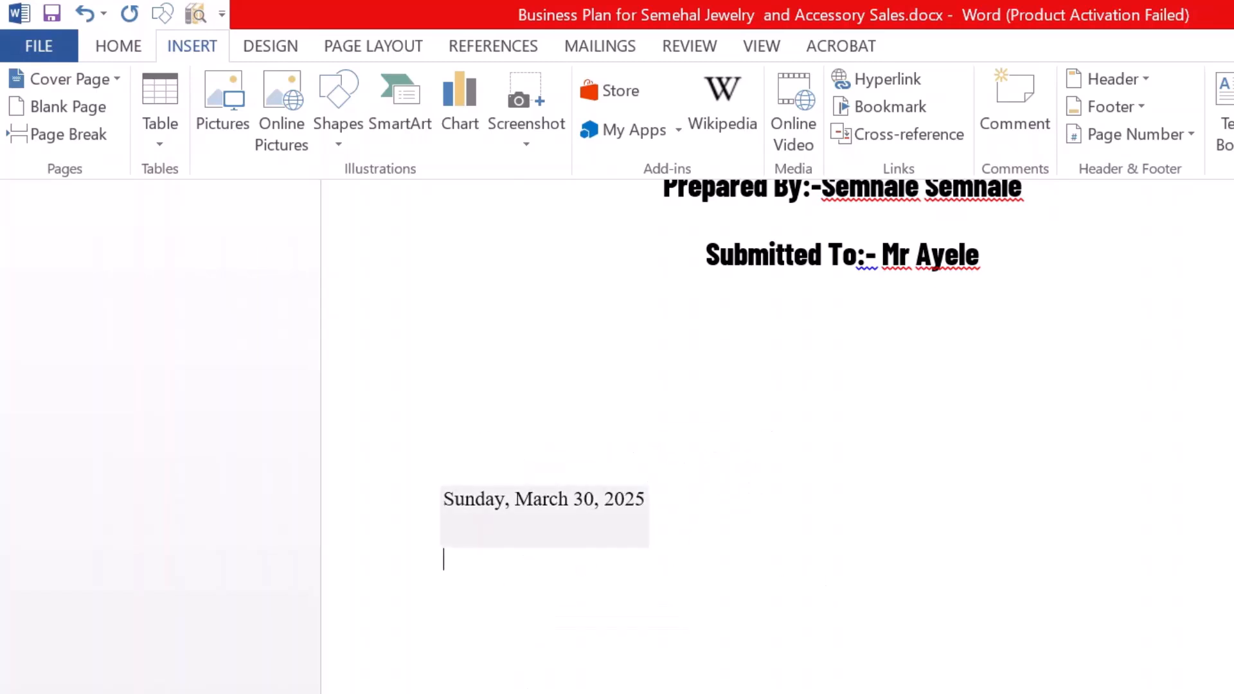
{"action": "left_click", "coordinate": [534, 500]}
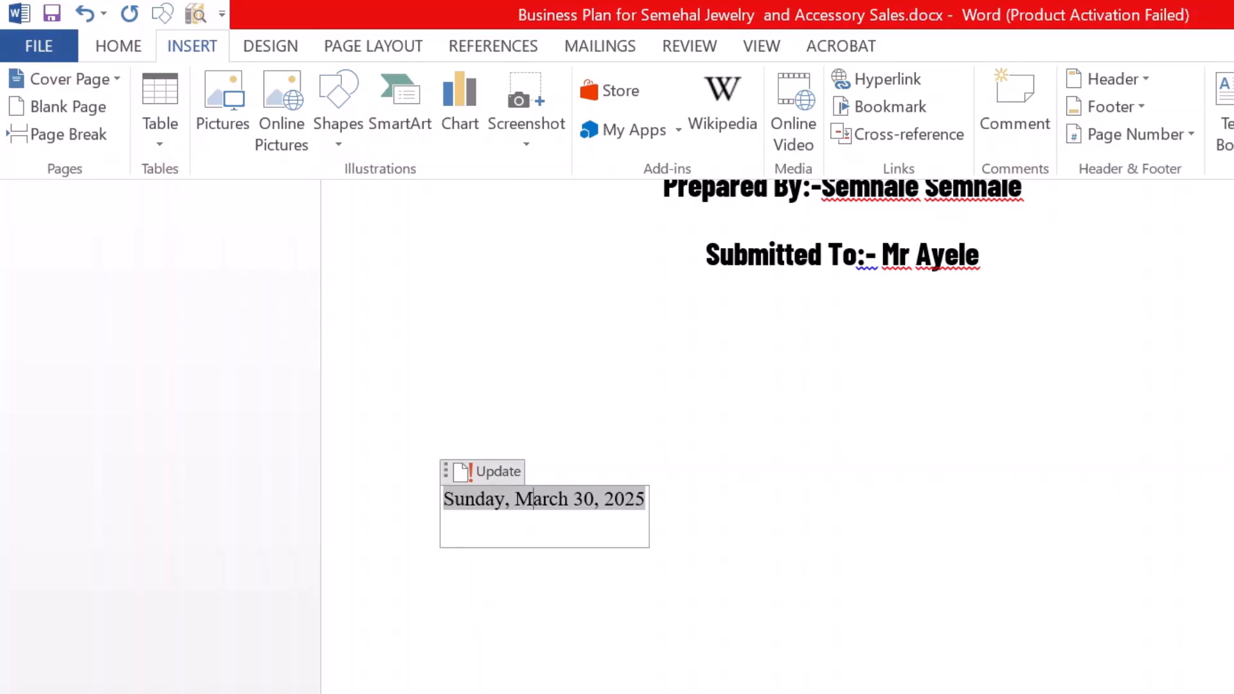
{"action": "key", "text": "ctrl+z"}
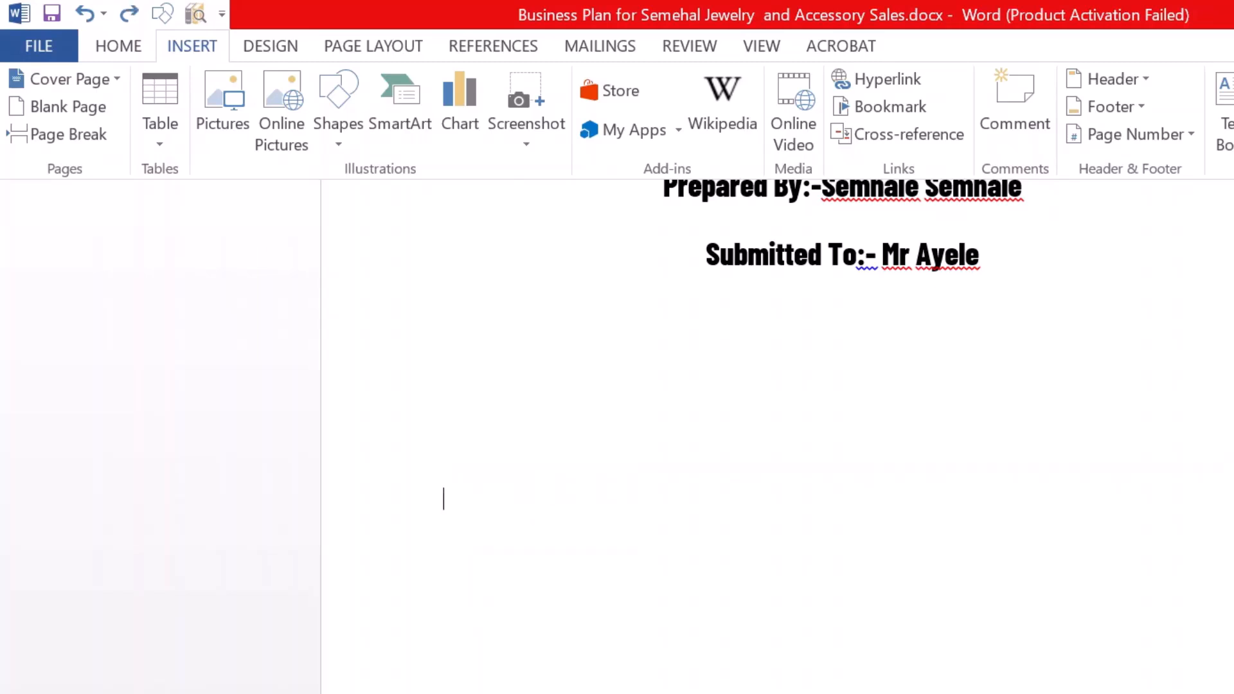
- Insert an automatically updating date in the "Sunday, March 30, 2025" format after "School of Data Analytics" in the header, and return to the body text
{"action": "scroll", "coordinate": [874, 339], "scroll_direction": "up", "scroll_amount": 7}
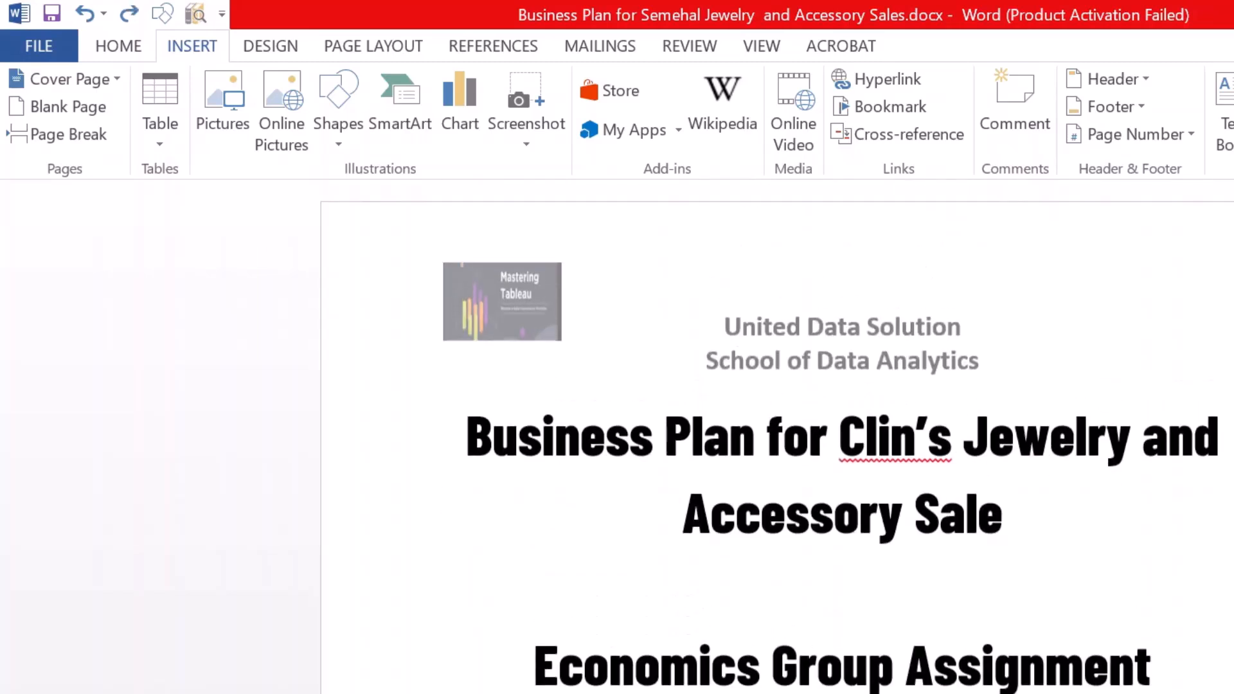
{"action": "double_click", "coordinate": [874, 339]}
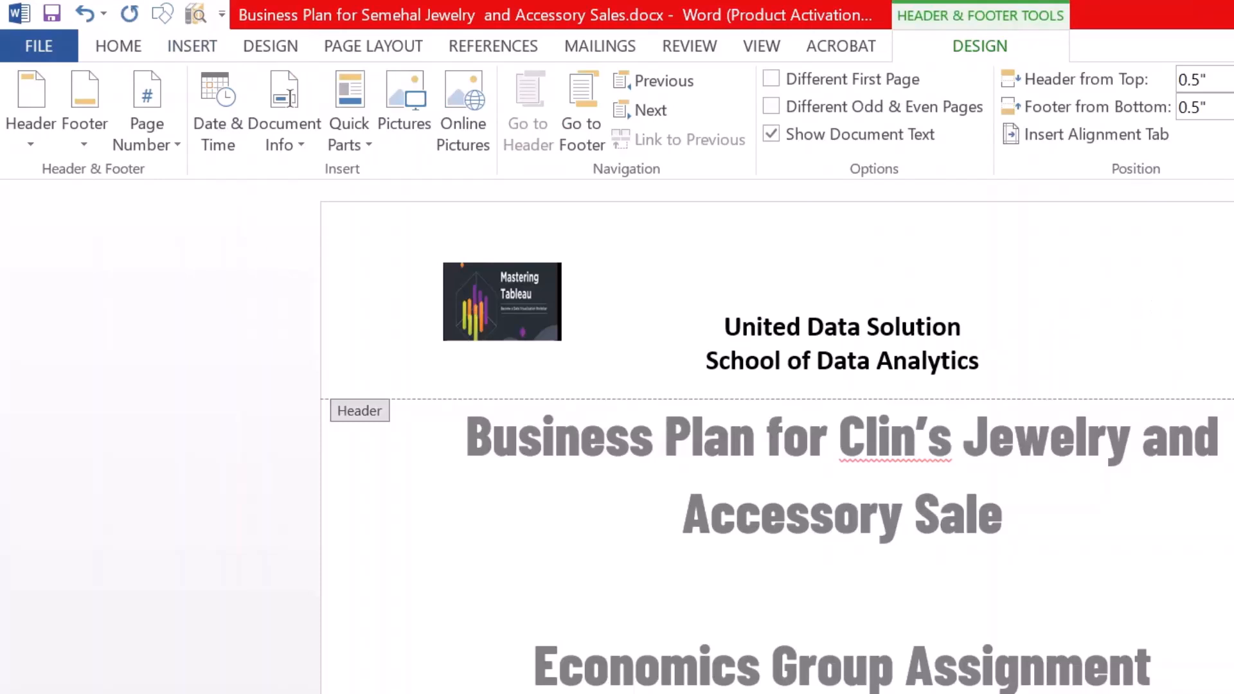
{"action": "left_click", "coordinate": [192, 46]}
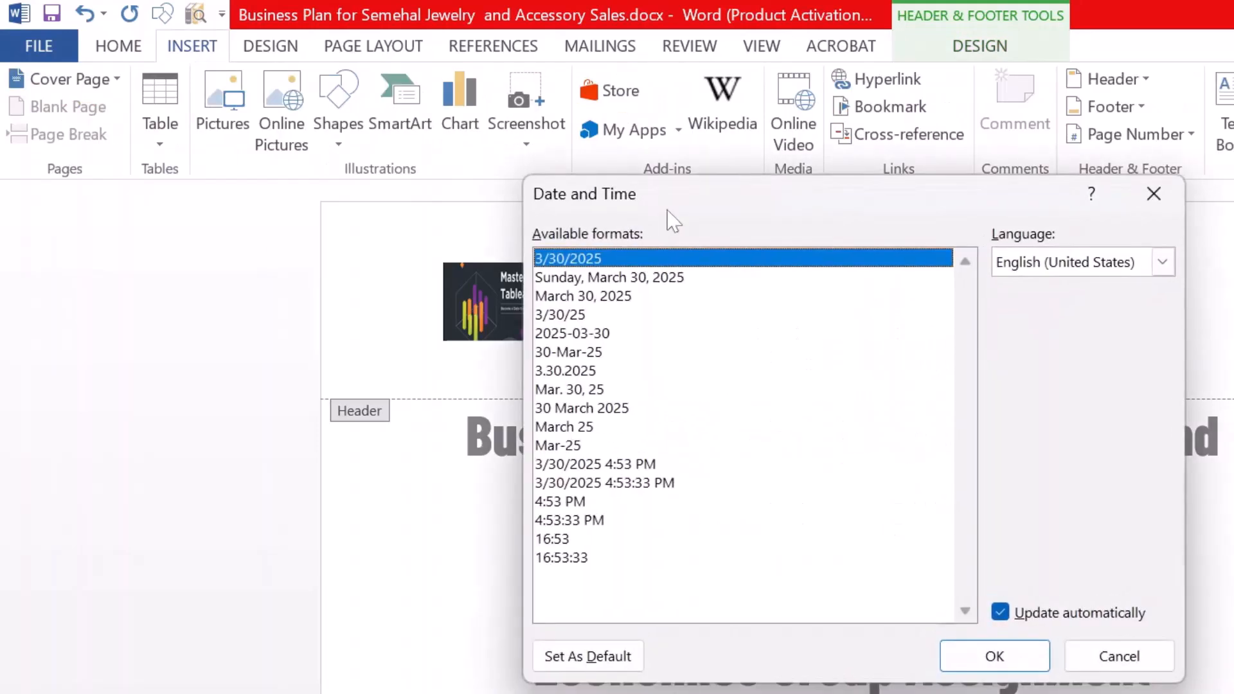
{"action": "left_click", "coordinate": [588, 281]}
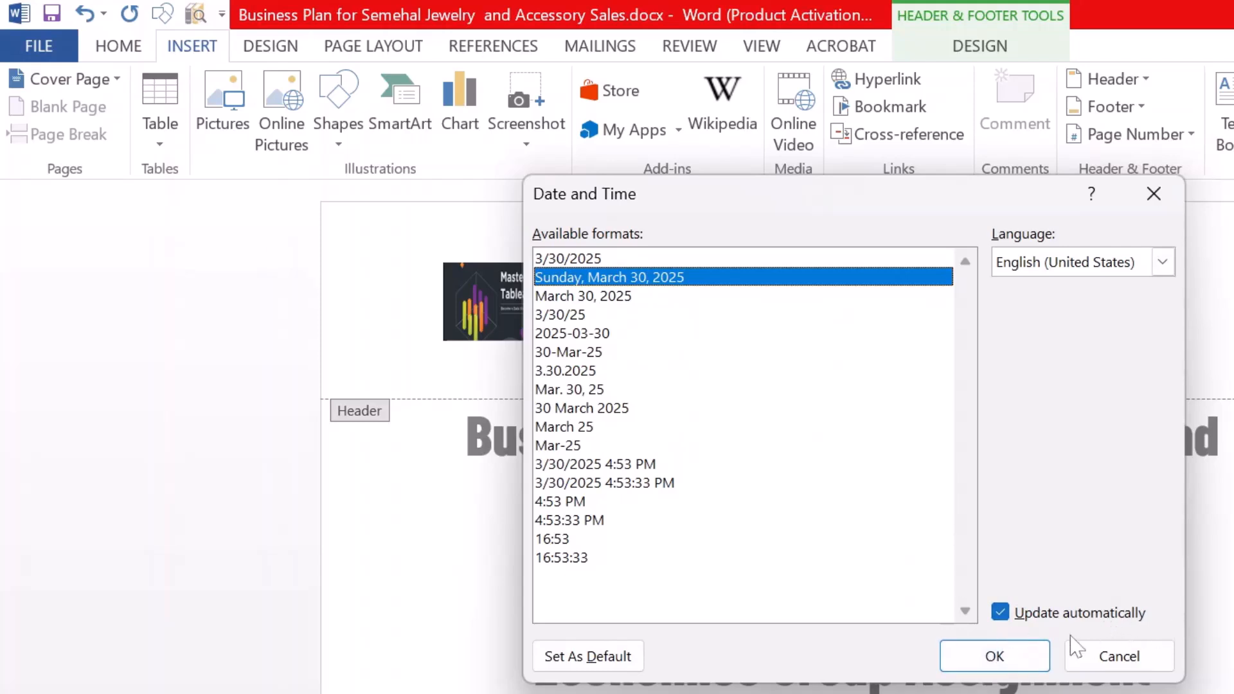
{"action": "left_click", "coordinate": [994, 656]}
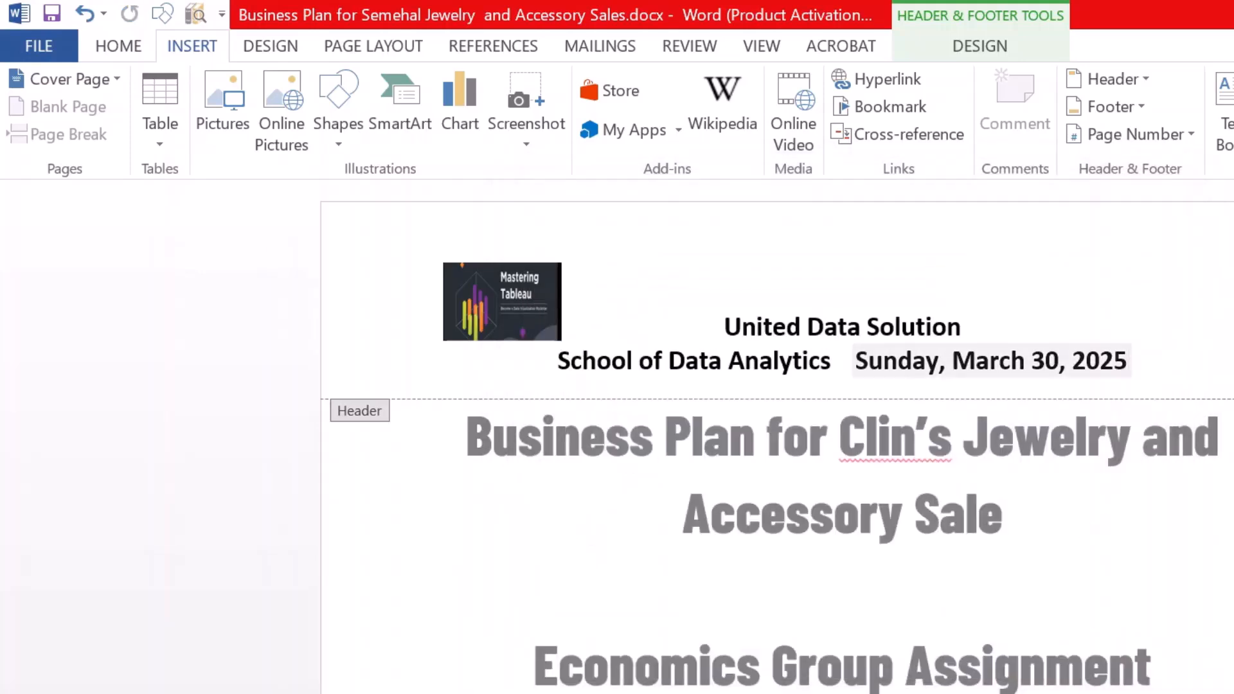
{"action": "double_click", "coordinate": [1028, 594]}
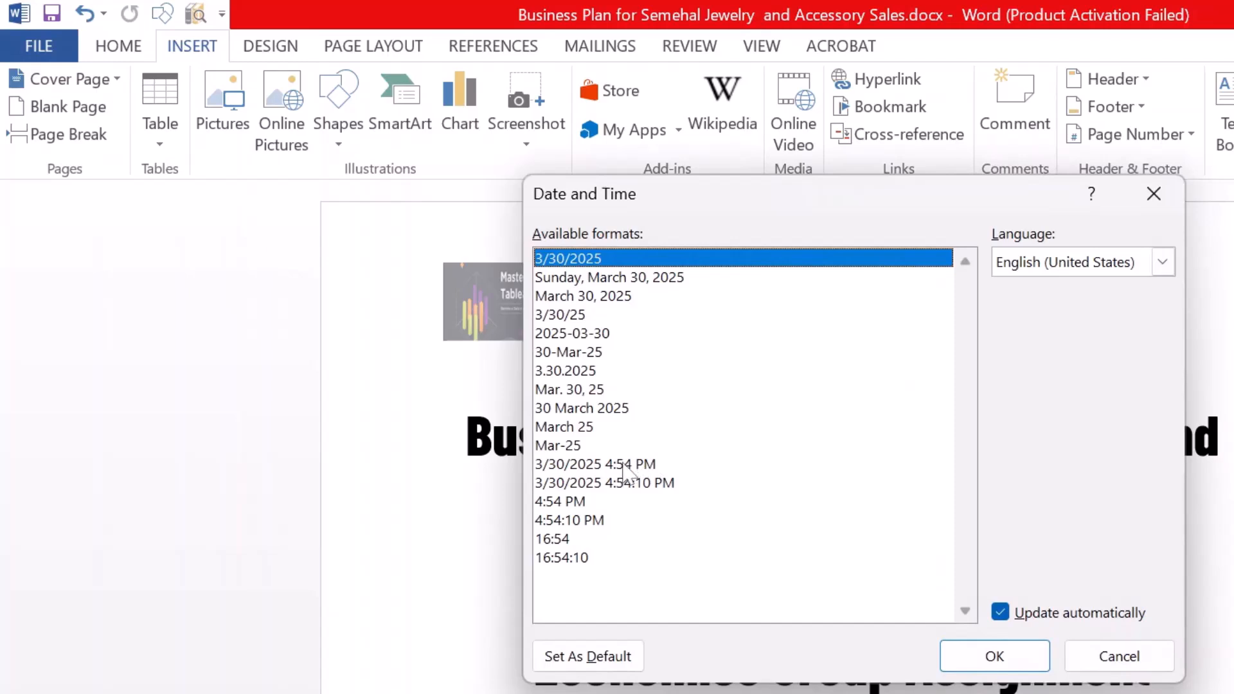
- Try to insert an automatically updating date and time in the "3/30/2025 4:54:10 PM" format in the body text
{"action": "left_click", "coordinate": [578, 466]}
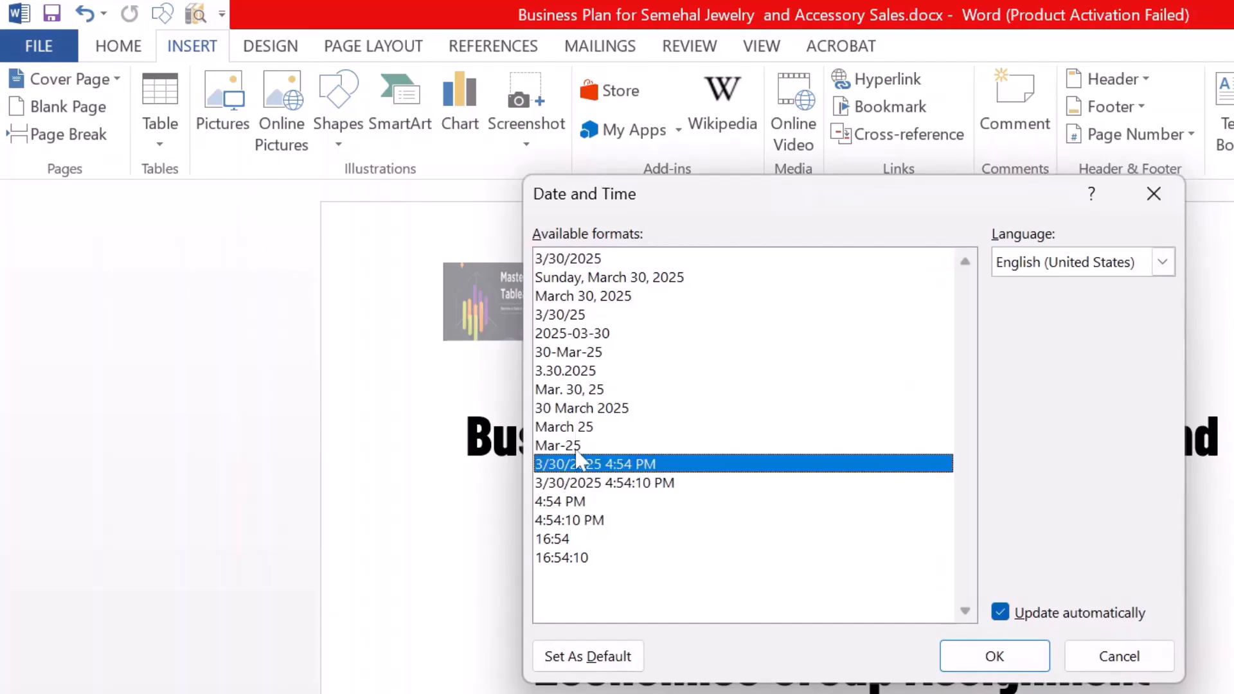
{"action": "left_click", "coordinate": [582, 480]}
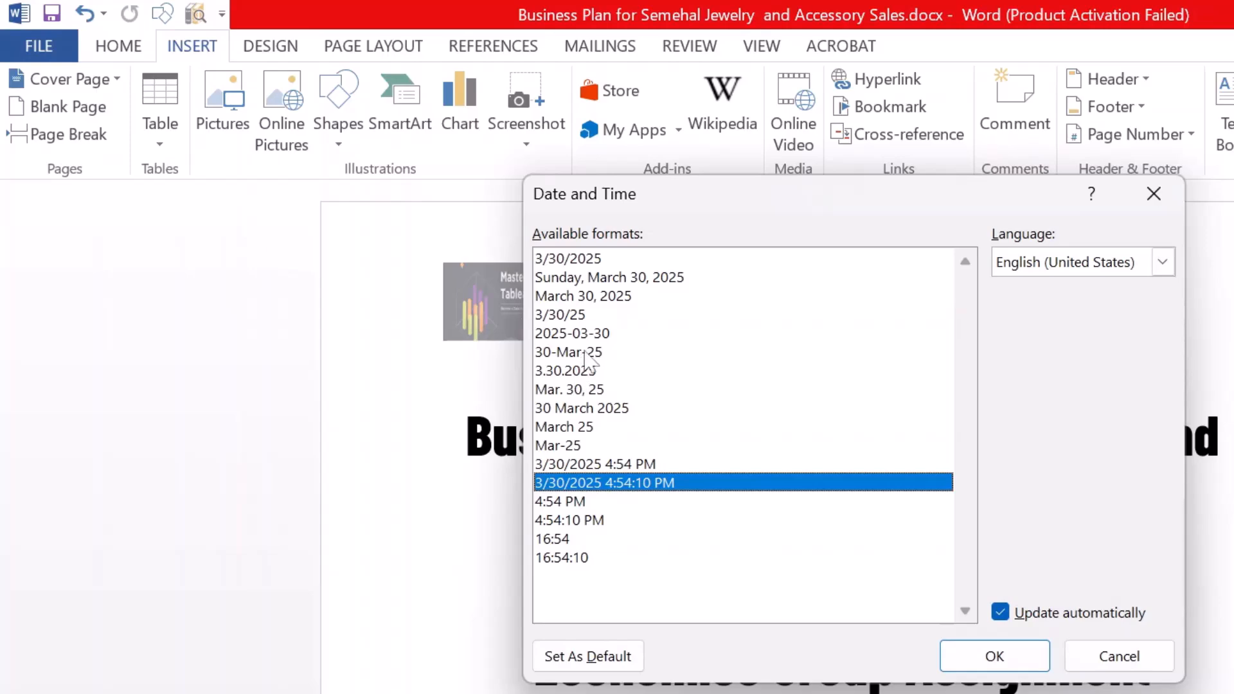
{"action": "left_click", "coordinate": [964, 654]}
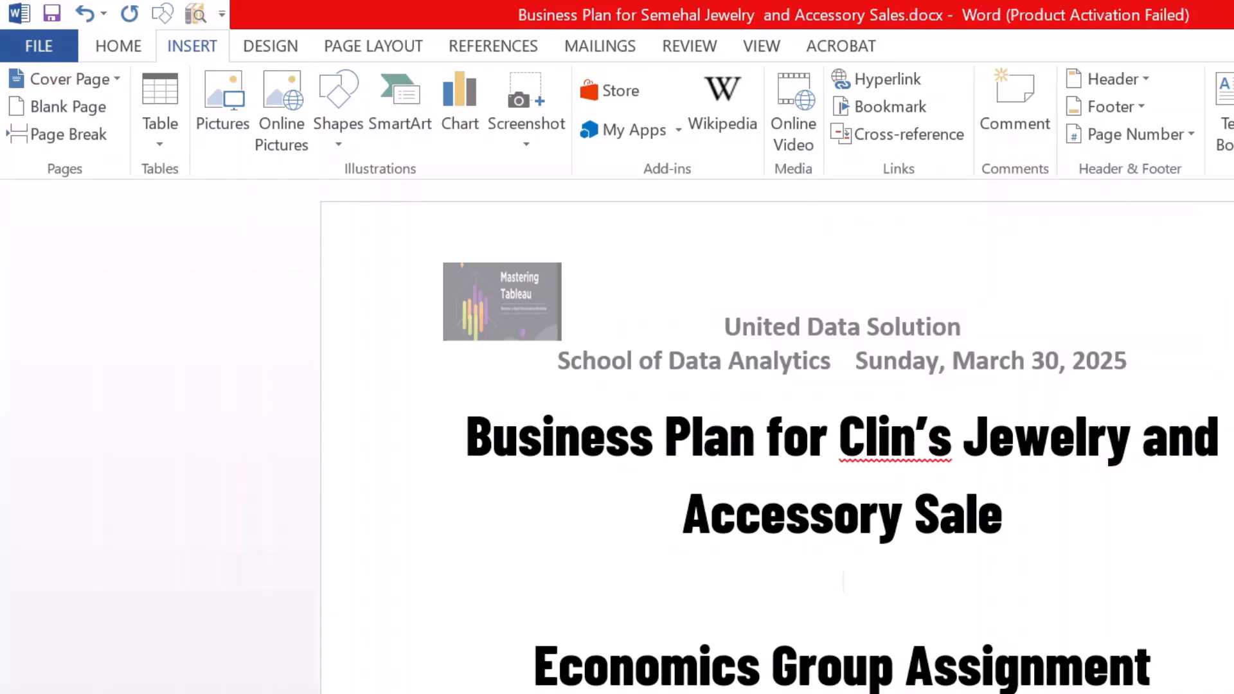
- Make the "Business Concept" bullet in the Business Description section bold
{"action": "scroll", "coordinate": [778, 437], "scroll_direction": "down", "scroll_amount": 15}
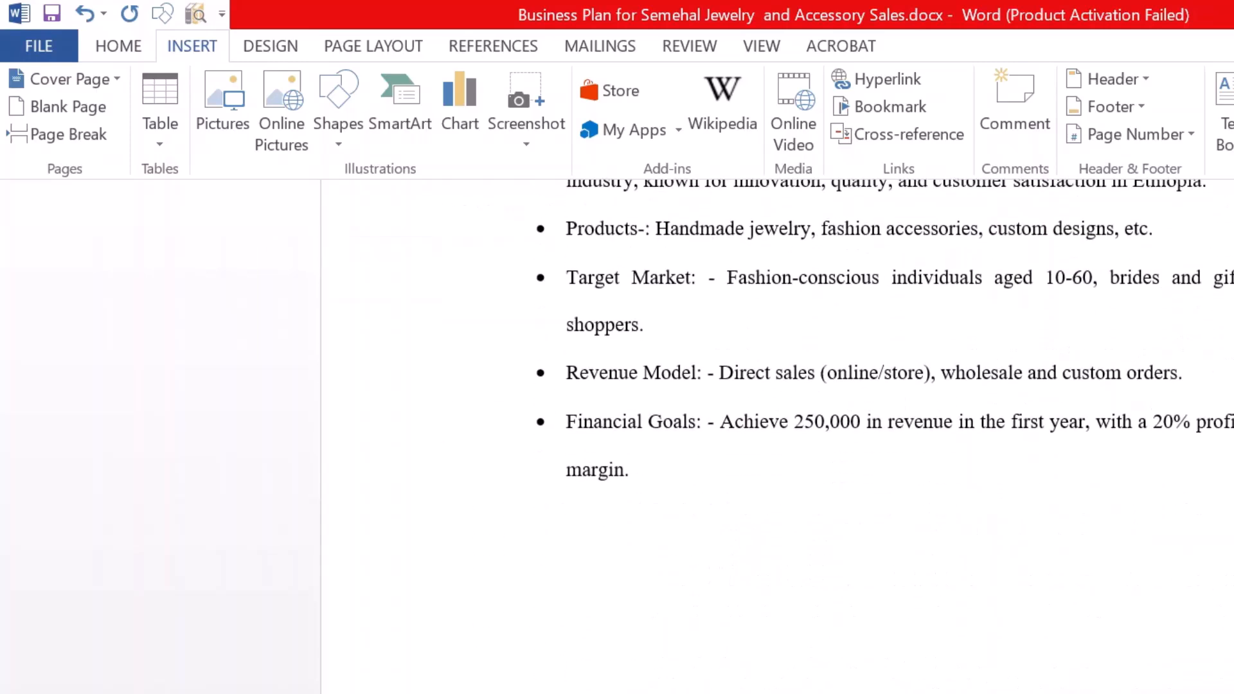
{"action": "scroll", "coordinate": [778, 437], "scroll_direction": "down", "scroll_amount": 10}
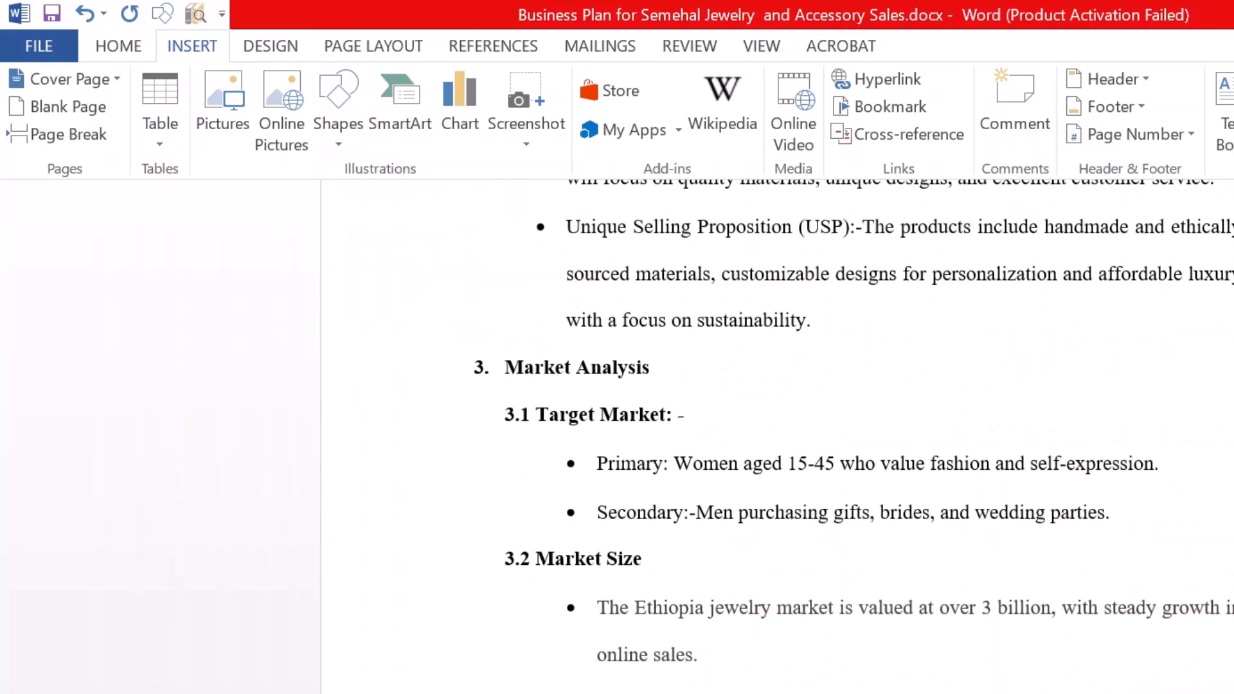
{"action": "scroll", "coordinate": [777, 437], "scroll_direction": "up", "scroll_amount": 8}
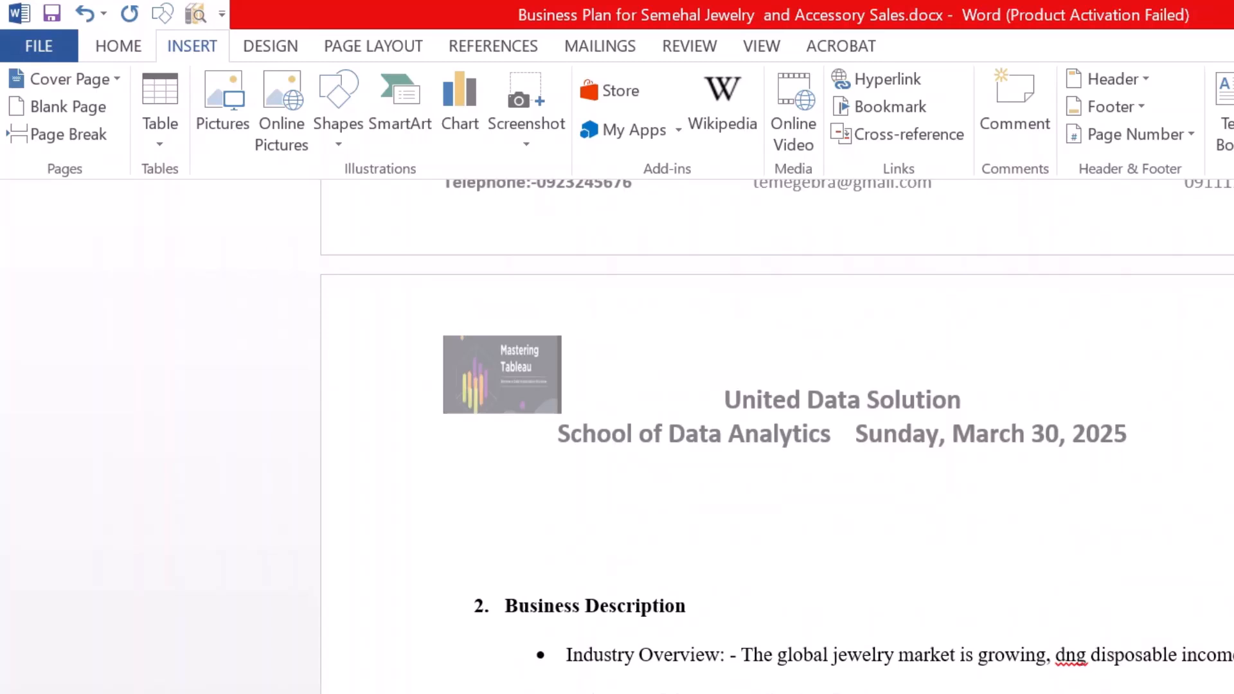
{"action": "scroll", "coordinate": [777, 437], "scroll_direction": "down", "scroll_amount": 6}
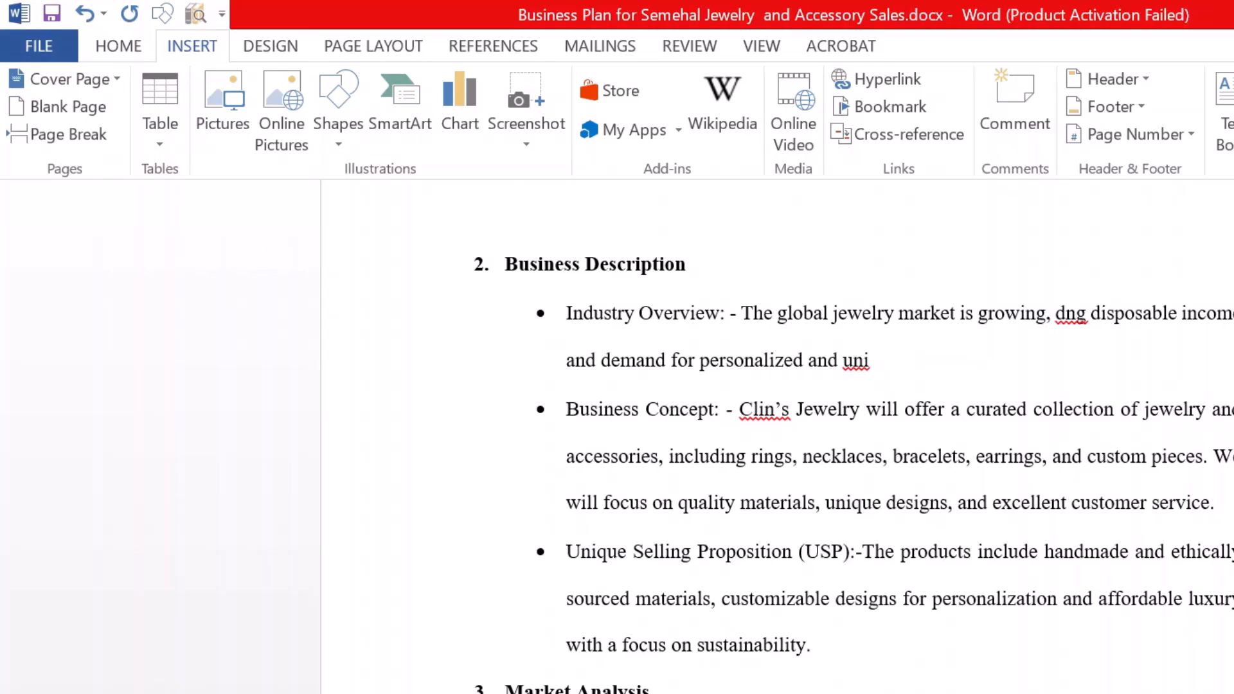
{"action": "left_click_drag", "start_coordinate": [565, 409], "coordinate": [1222, 502]}
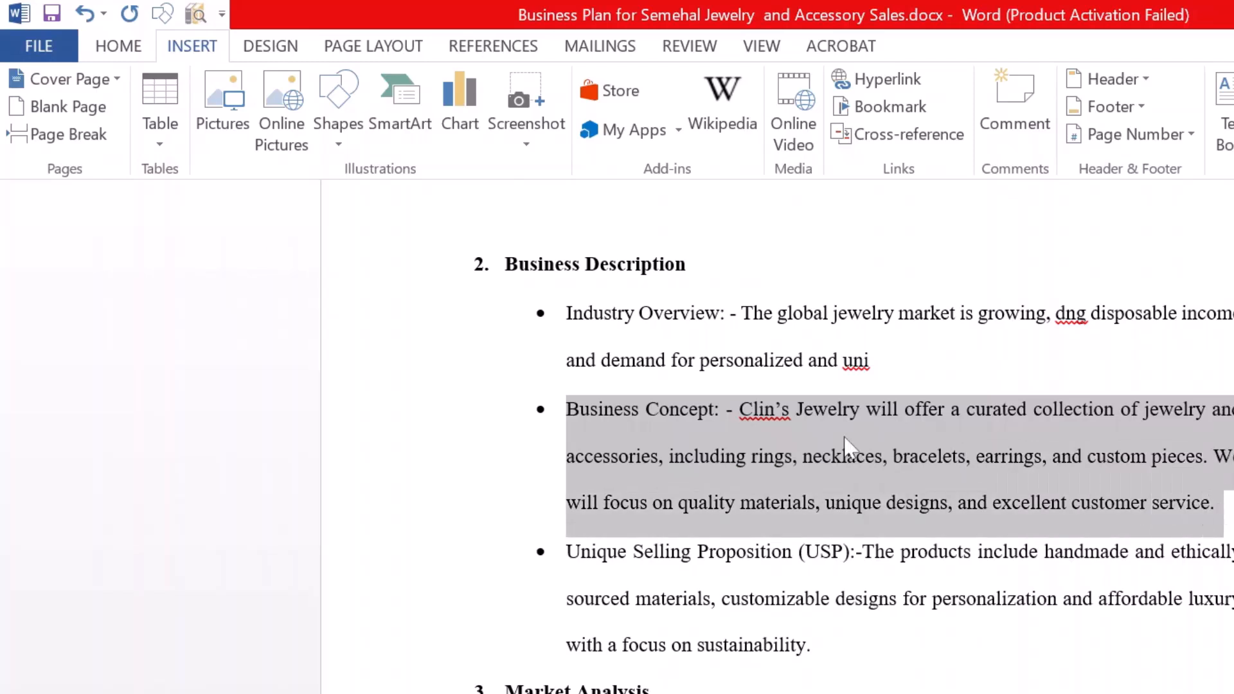
{"action": "left_click", "coordinate": [122, 46]}
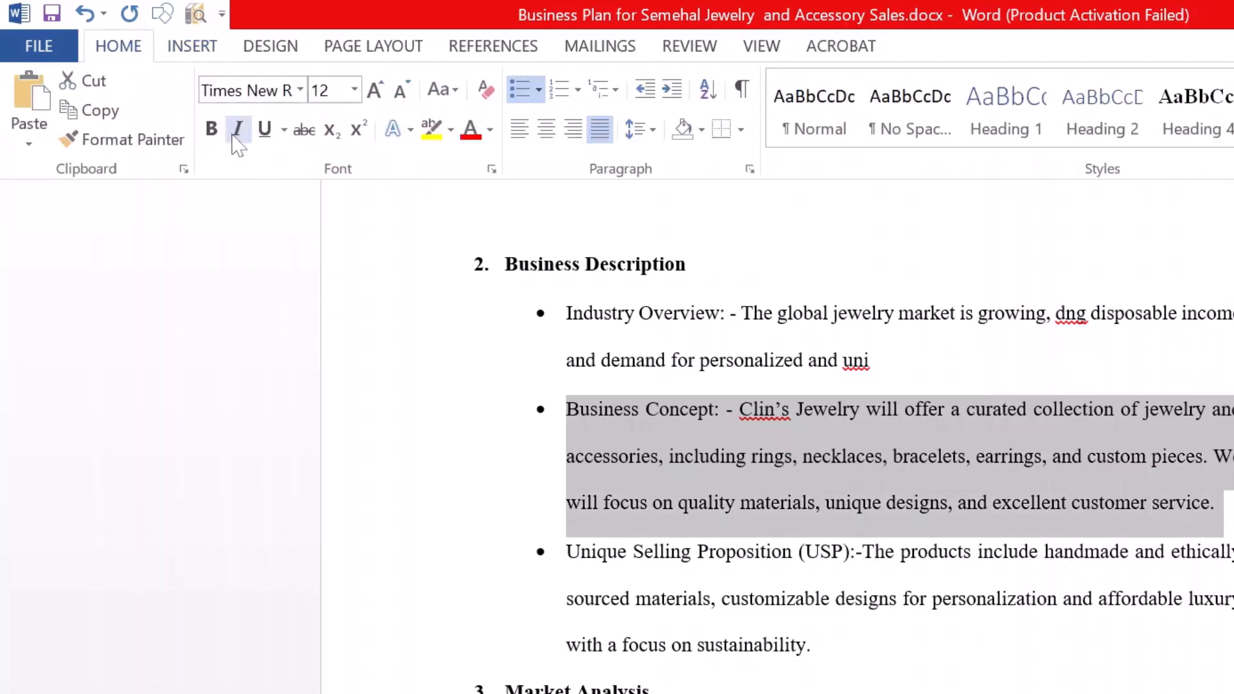
{"action": "left_click", "coordinate": [211, 129]}
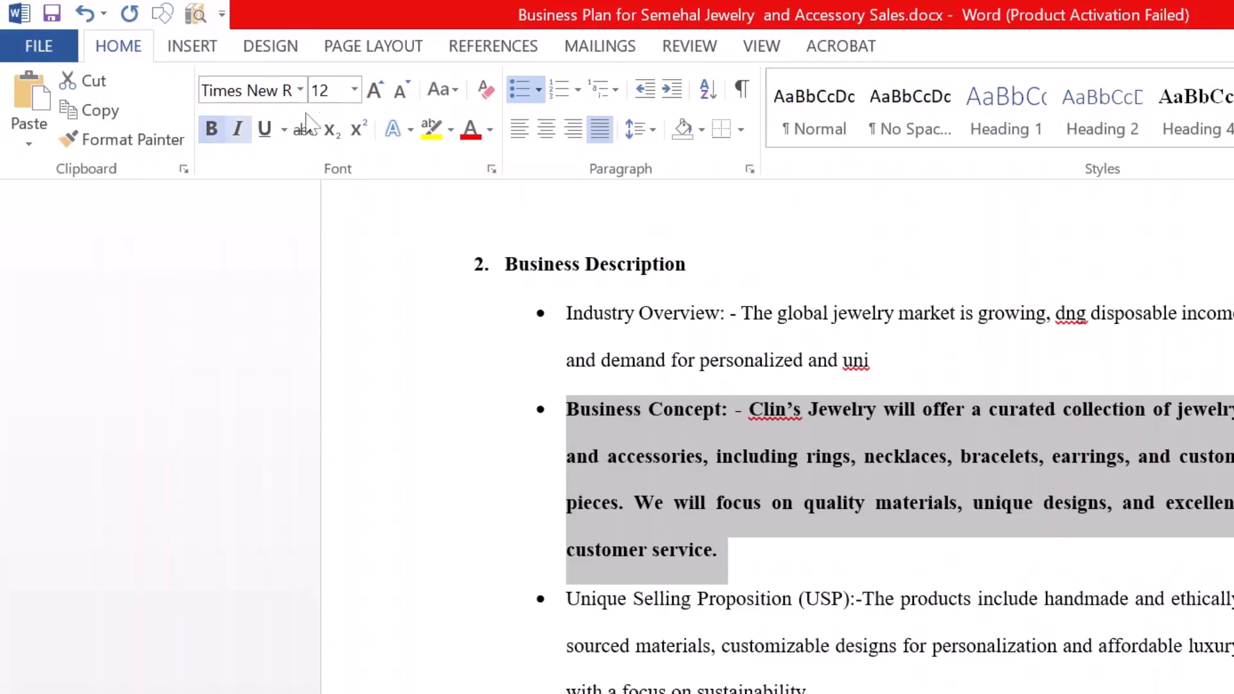
- Set the "Business Concept" bullet's font size to 14 and its font color to standard red
{"action": "left_click", "coordinate": [354, 90]}
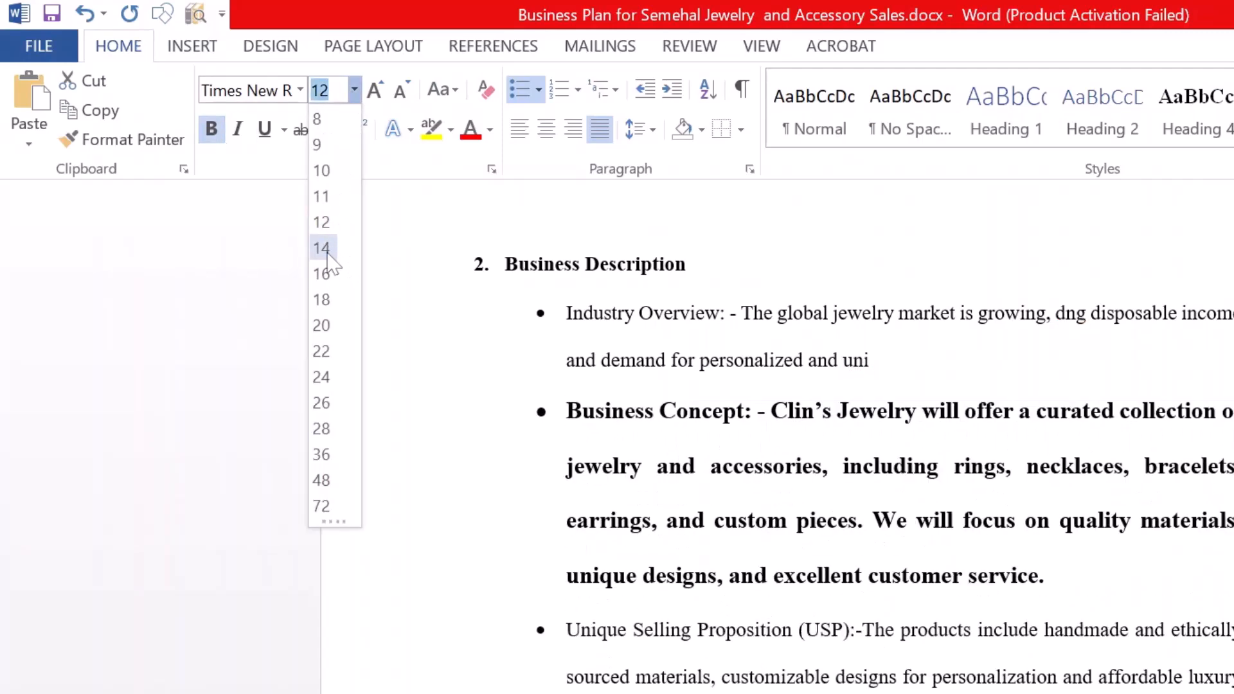
{"action": "left_click", "coordinate": [327, 249]}
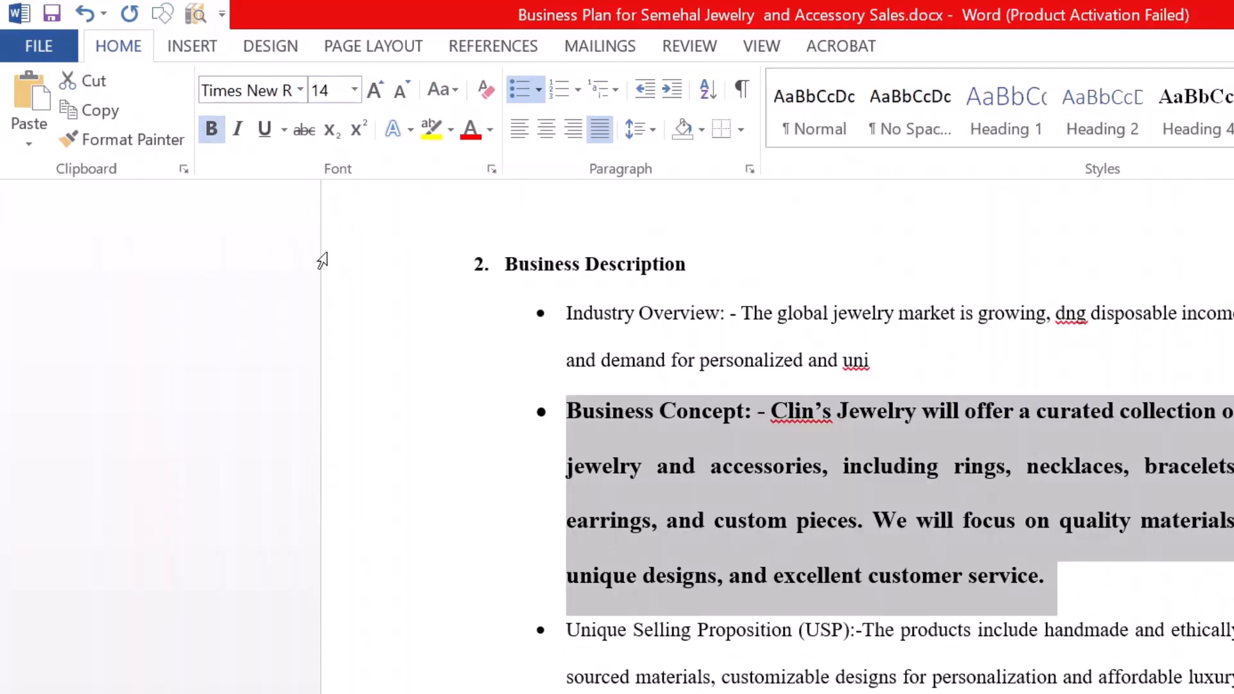
{"action": "left_click", "coordinate": [490, 131]}
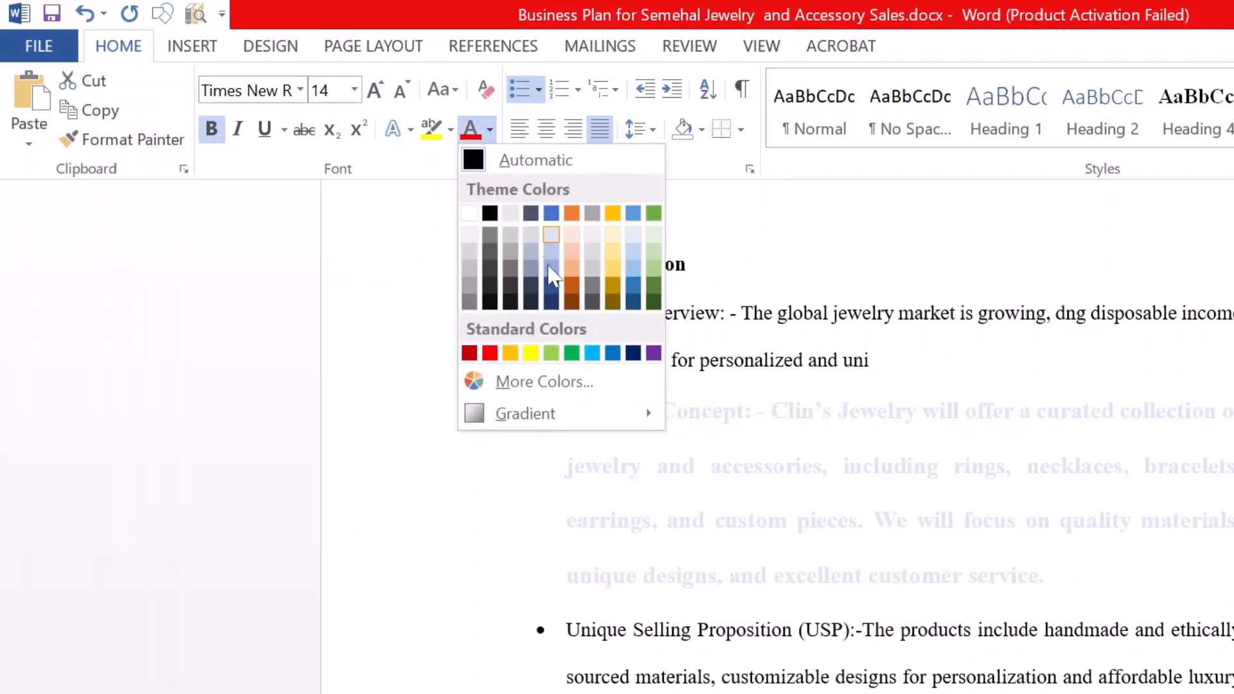
{"action": "left_click", "coordinate": [488, 352]}
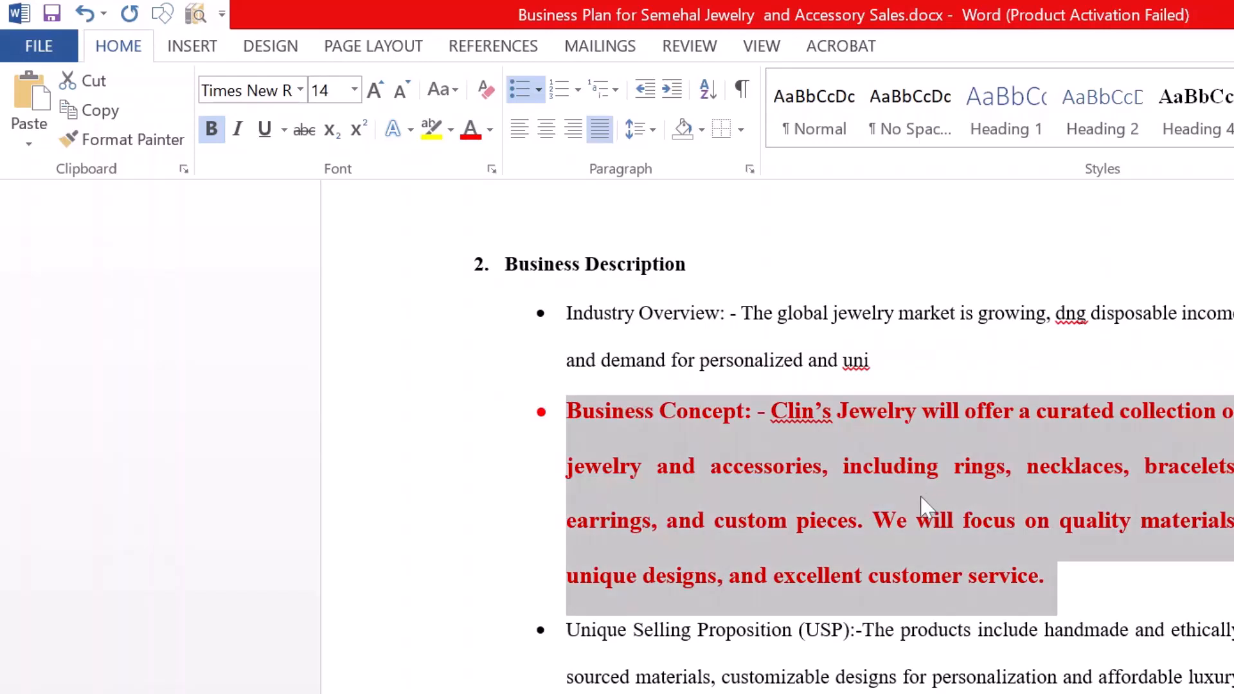
{"action": "left_click", "coordinate": [1129, 519]}
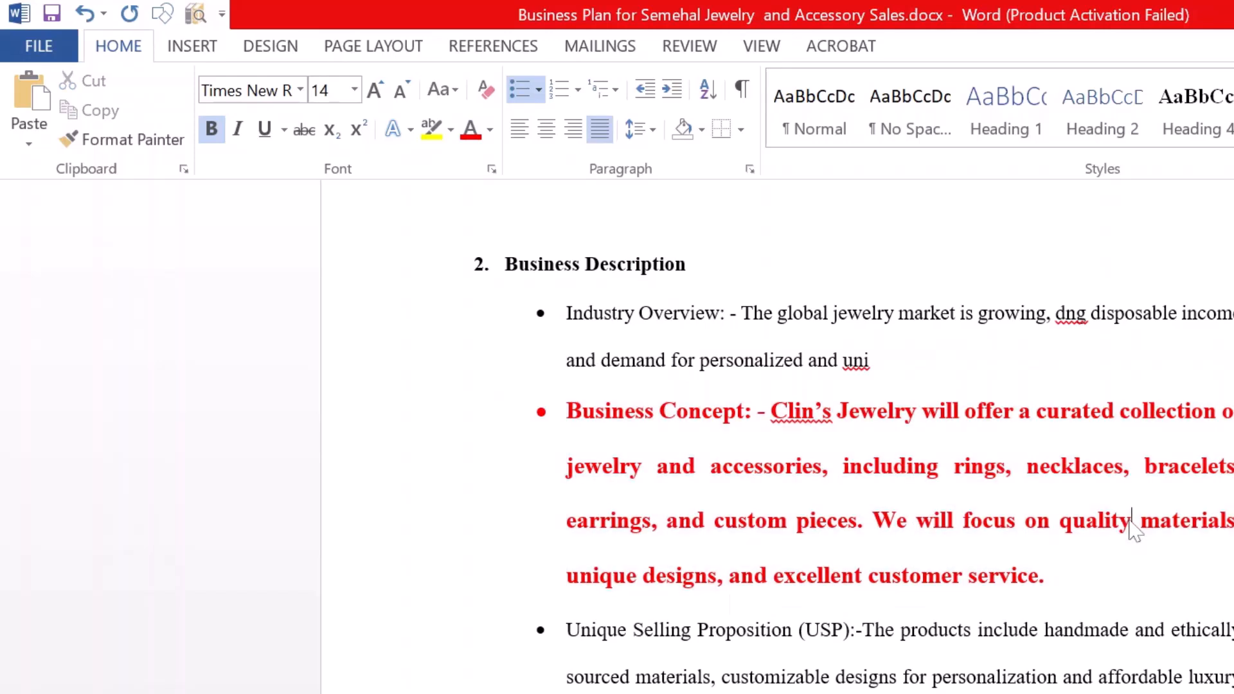
- Copy the formatting of the "Business Concept" bullet onto the "Unique Selling Proposition (USP)" bullet with Format Painter
{"action": "key", "text": "Up"}
{"action": "key", "text": "Up"}
{"action": "key", "text": "Up"}
{"action": "left_click_drag", "start_coordinate": [567, 411], "coordinate": [1054, 577]}
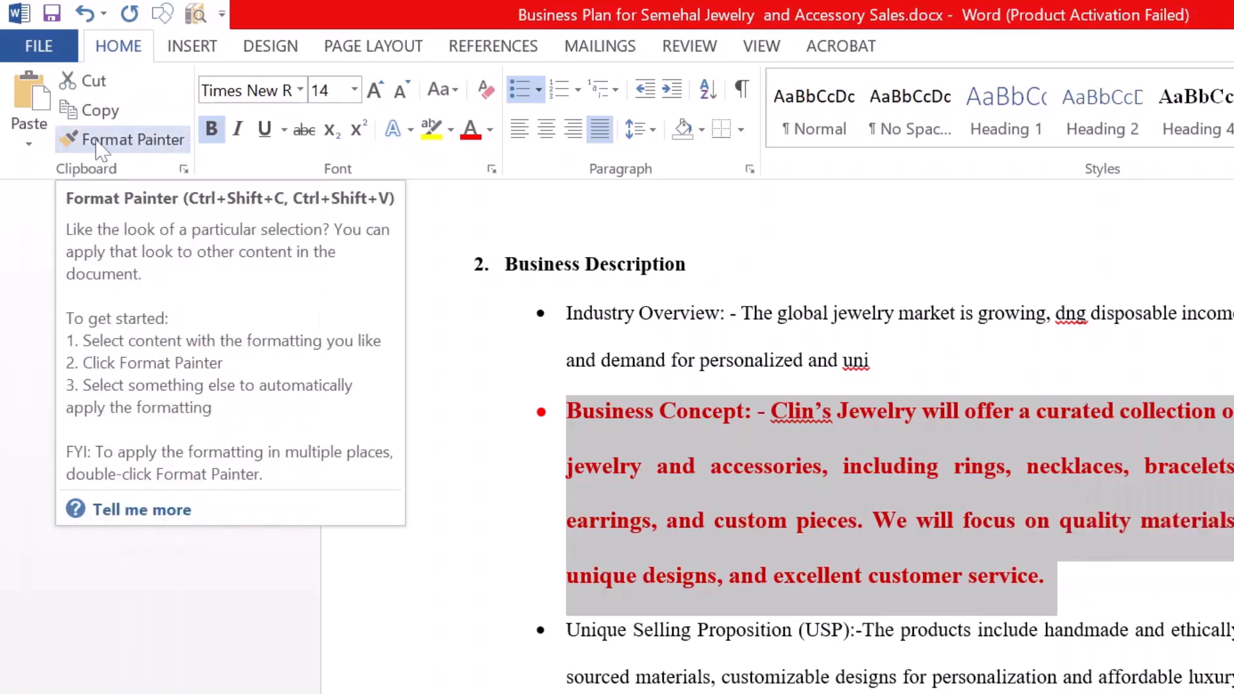
{"action": "left_click", "coordinate": [137, 140]}
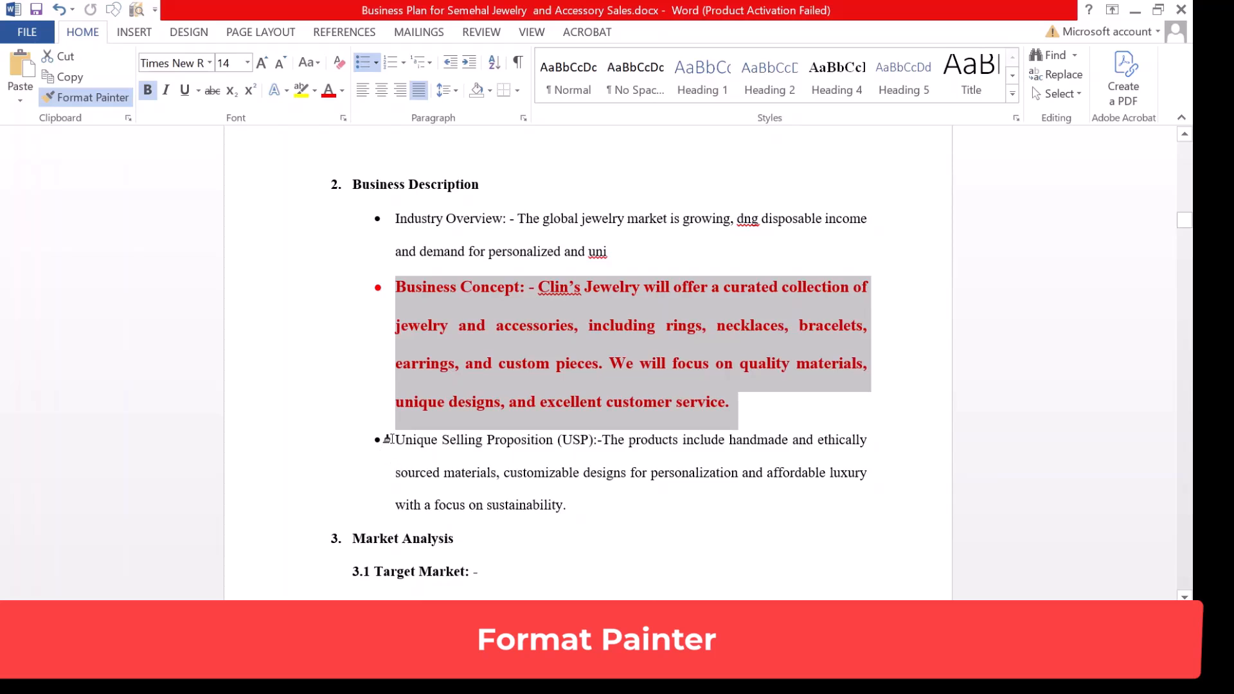
{"action": "mouse_move", "coordinate": [393, 440]}
{"action": "left_mouse_down"}
{"action": "mouse_move", "coordinate": [509, 442]}
{"action": "mouse_move", "coordinate": [562, 503]}
{"action": "left_mouse_up"}
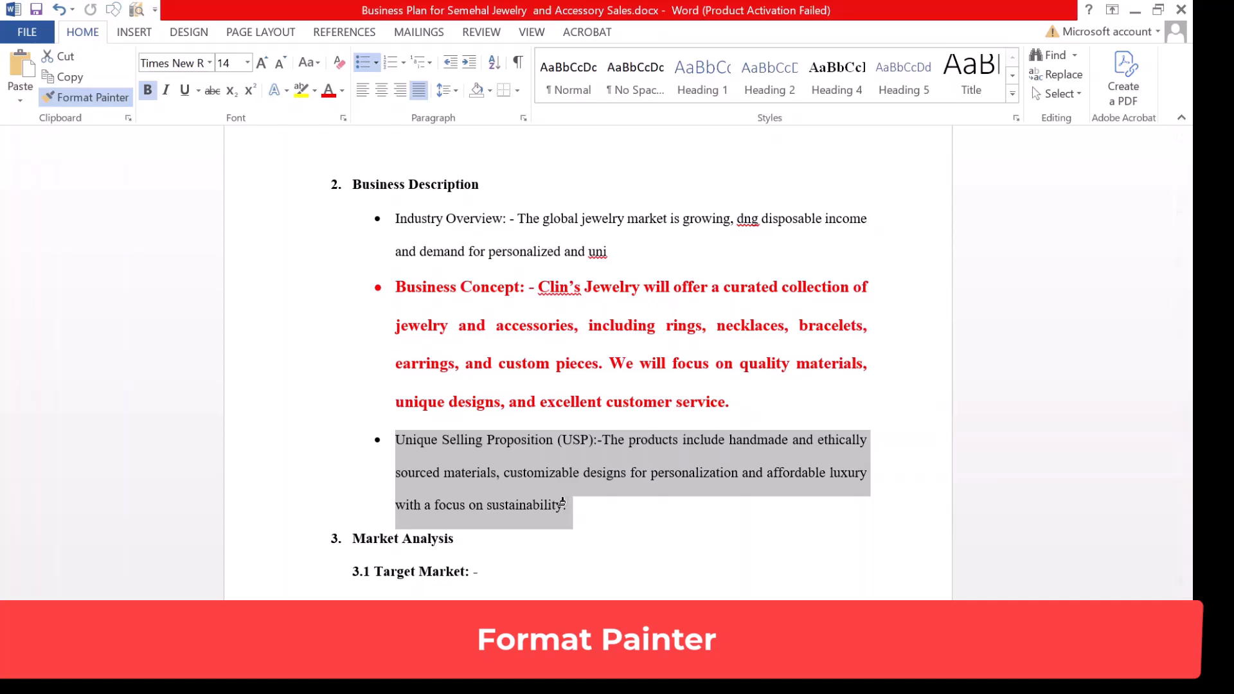
{"action": "left_click_drag", "start_coordinate": [563, 503], "coordinate": [564, 505]}
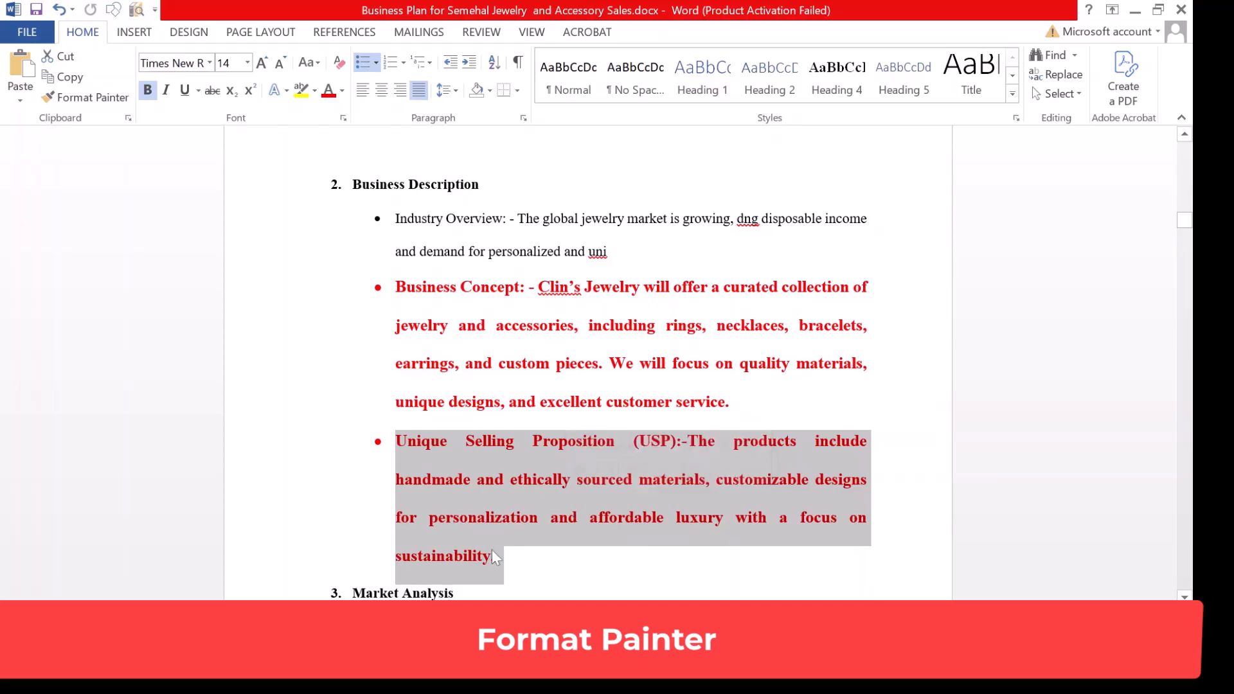
{"action": "left_click", "coordinate": [652, 363]}
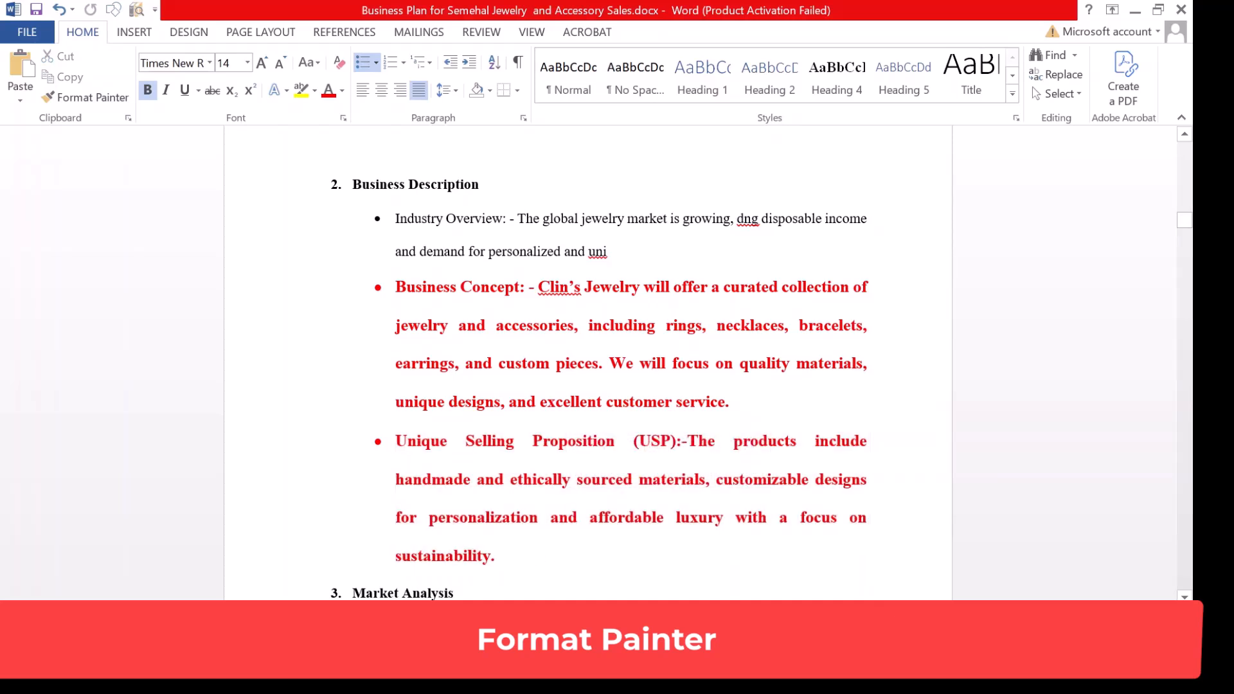
- Copy the "Unique Selling Proposition (USP)" bullet's formatting onto the "Global Jewelry Market Size" bullet in section 8.1 with Format Painter
{"action": "left_click", "coordinate": [495, 555]}
{"action": "left_click_drag", "start_coordinate": [495, 556], "coordinate": [396, 447]}
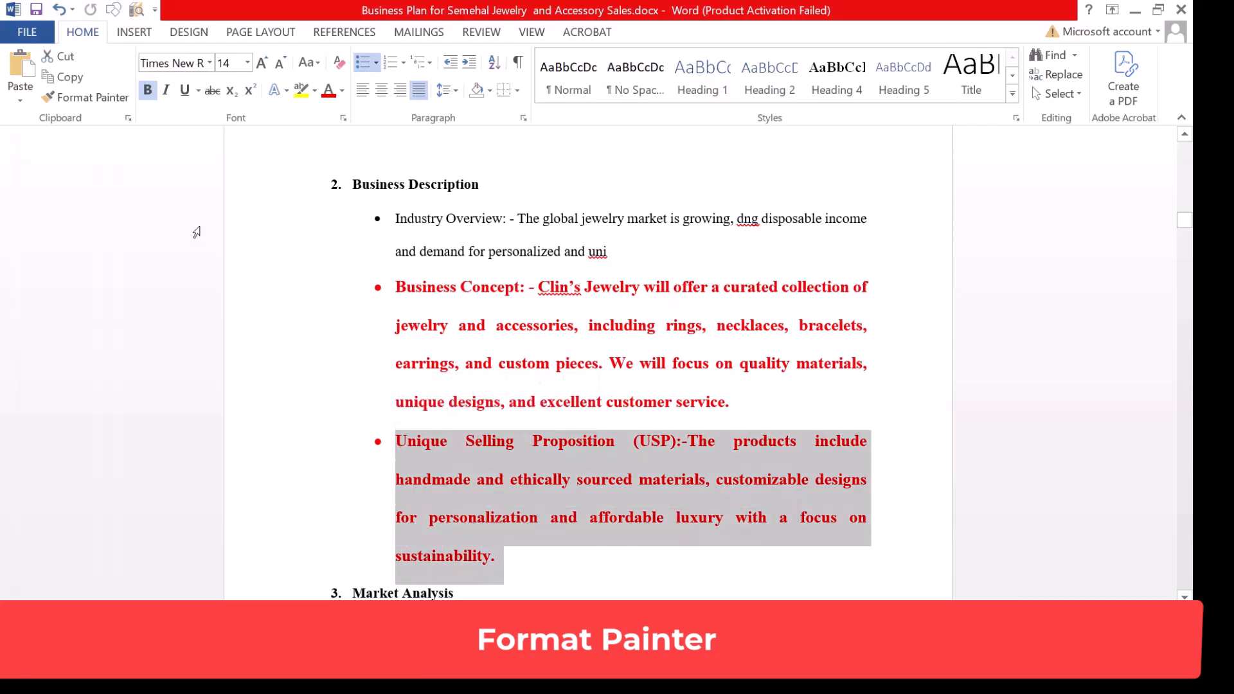
{"action": "left_click", "coordinate": [465, 444]}
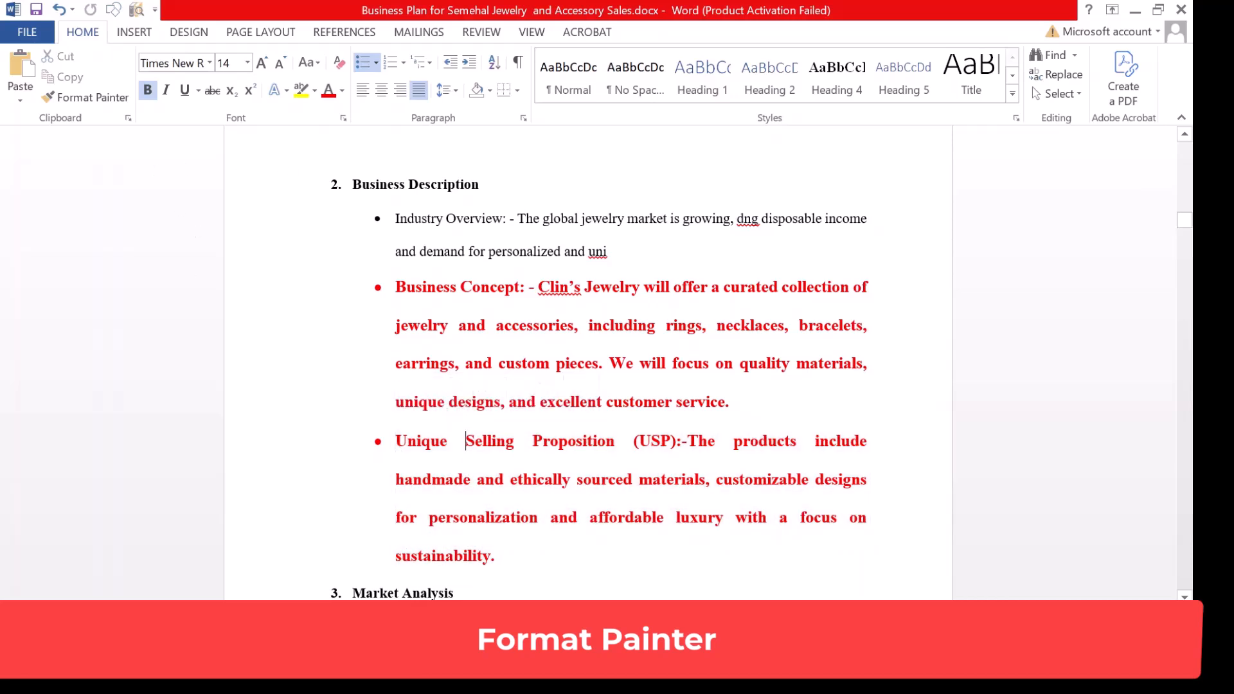
{"action": "left_click_drag", "start_coordinate": [495, 556], "coordinate": [396, 444]}
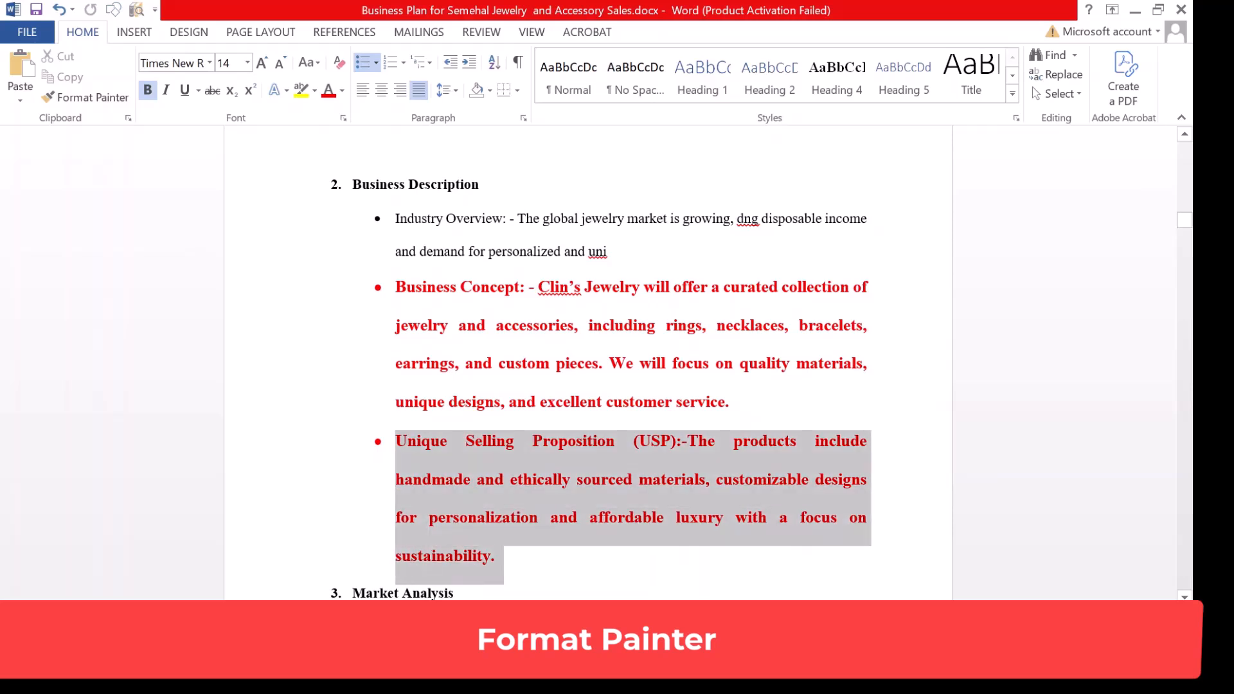
{"action": "left_click", "coordinate": [74, 100]}
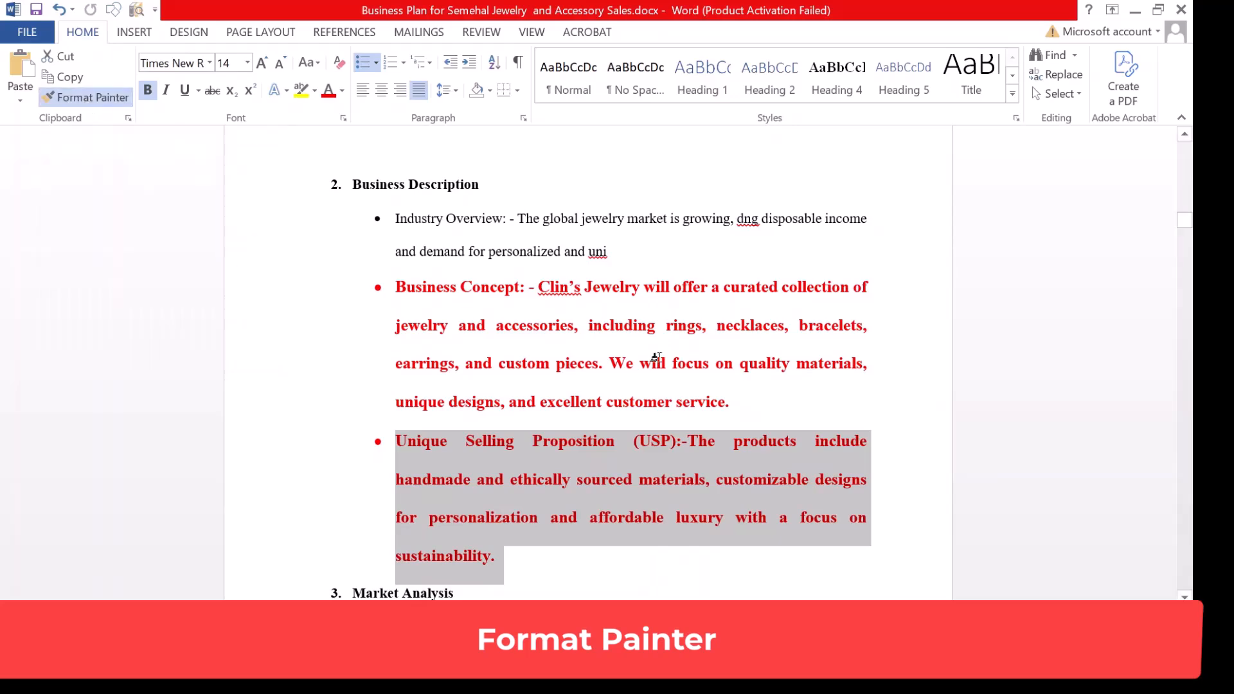
{"action": "left_click", "coordinate": [1186, 507]}
{"action": "left_click", "coordinate": [1186, 507]}
{"action": "left_click", "coordinate": [1186, 507]}
{"action": "left_click", "coordinate": [1186, 506]}
{"action": "left_click", "coordinate": [1186, 506]}
{"action": "left_click", "coordinate": [1187, 513]}
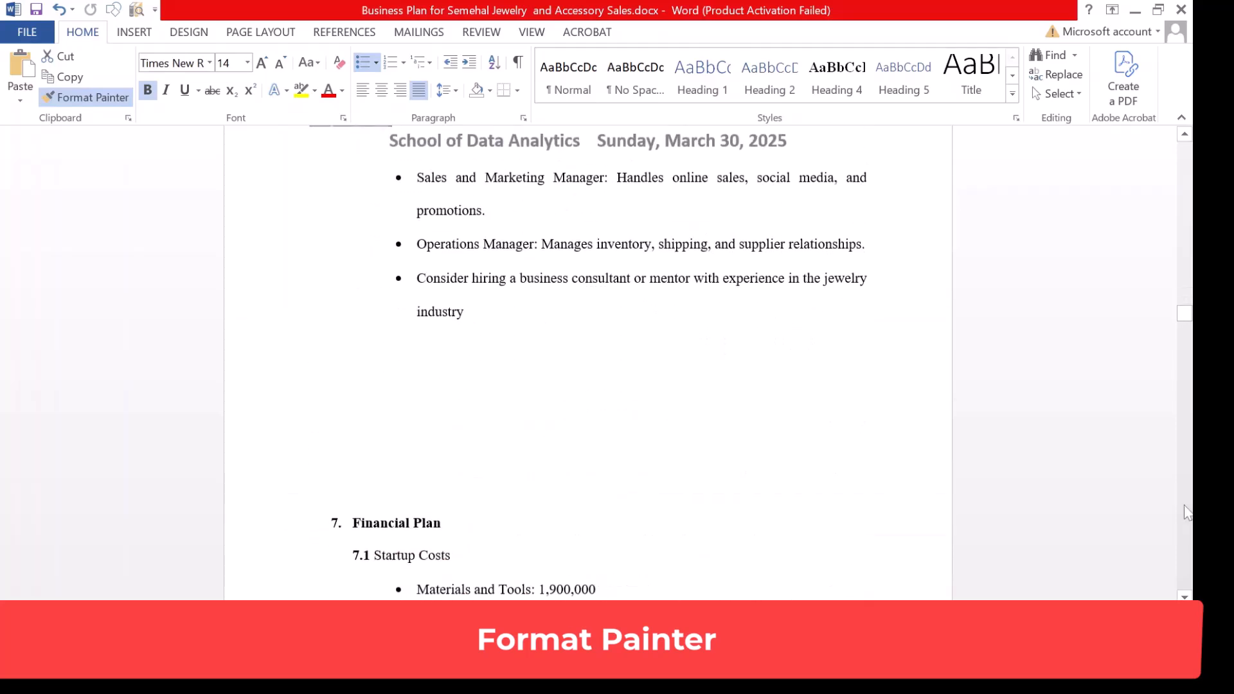
{"action": "left_click", "coordinate": [1186, 512]}
{"action": "left_click", "coordinate": [1184, 513]}
{"action": "left_click", "coordinate": [1183, 513]}
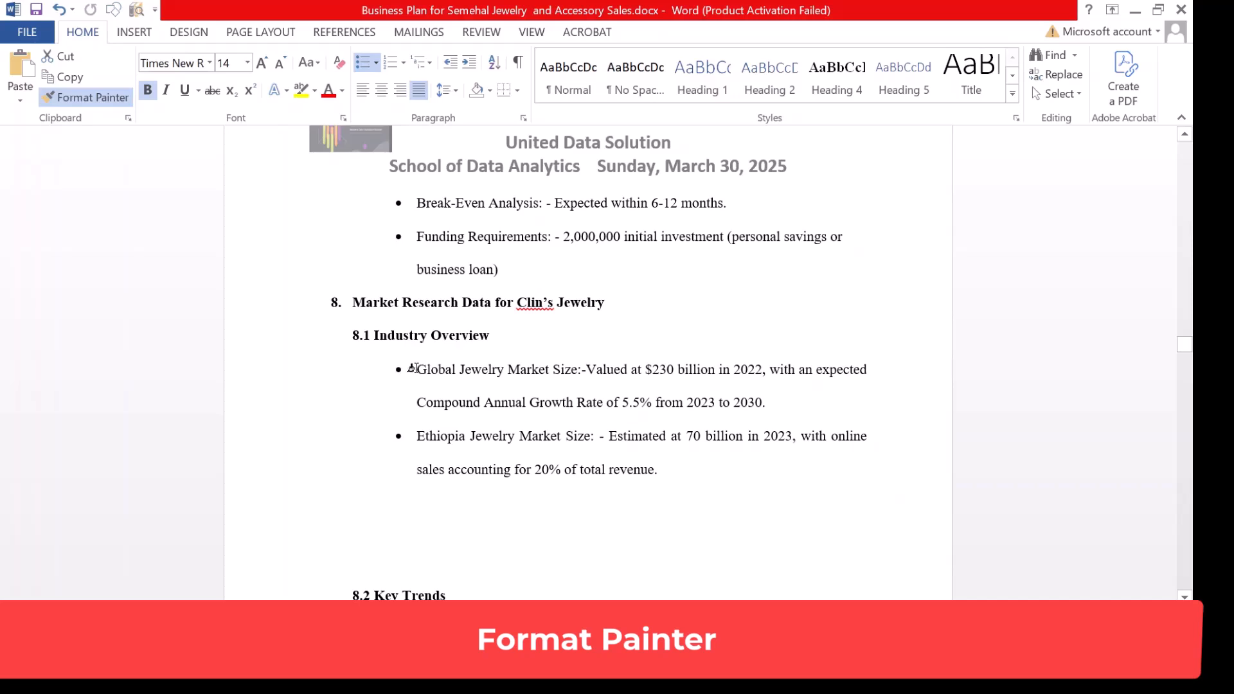
{"action": "mouse_move", "coordinate": [412, 369]}
{"action": "left_mouse_down"}
{"action": "mouse_move", "coordinate": [677, 405]}
{"action": "mouse_move", "coordinate": [789, 404]}
{"action": "left_mouse_up"}
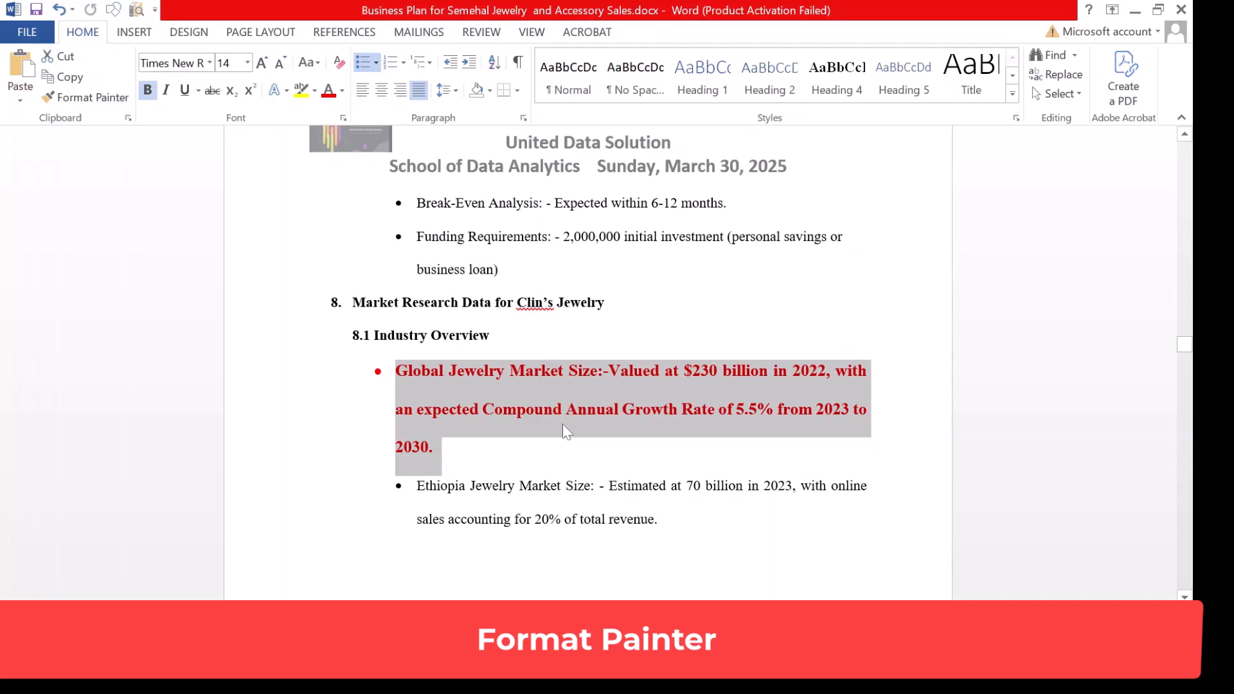
- Copy the plain formatting of the "Ethiopia Jewelry Market Size" bullet onto the "Global Jewelry Market Size" bullet with Format Painter
{"action": "left_click", "coordinate": [520, 485]}
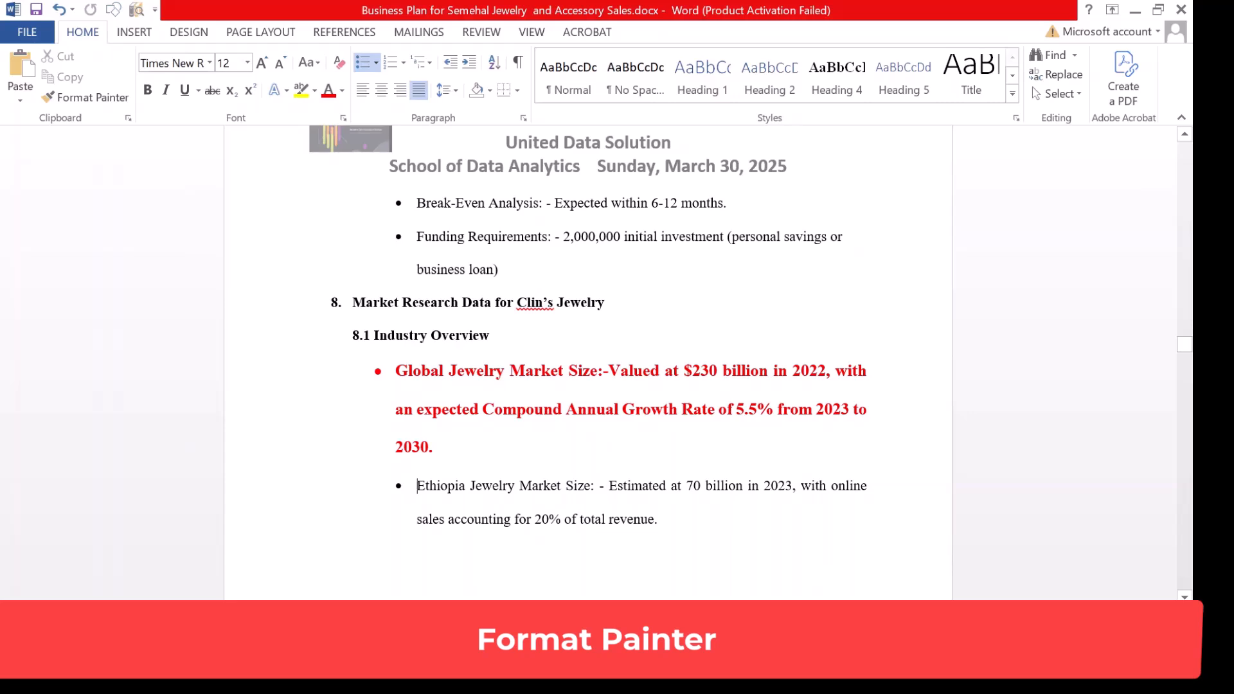
{"action": "left_click_drag", "start_coordinate": [417, 486], "coordinate": [662, 521]}
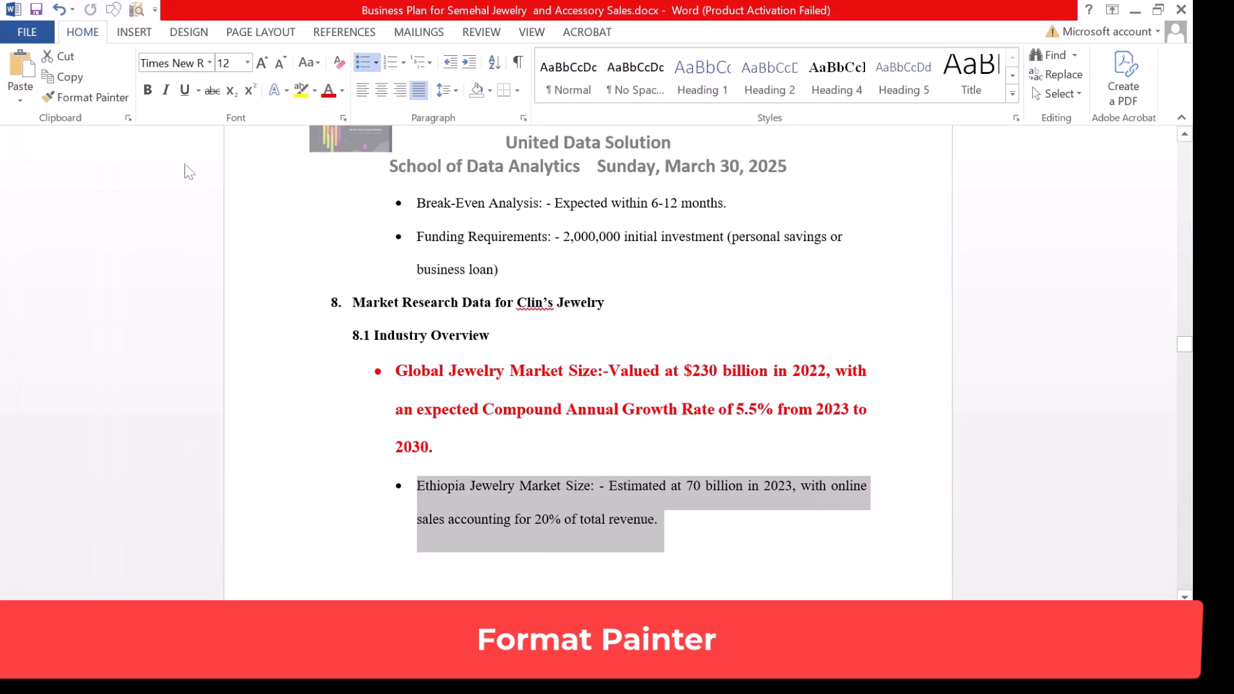
{"action": "left_click", "coordinate": [96, 97]}
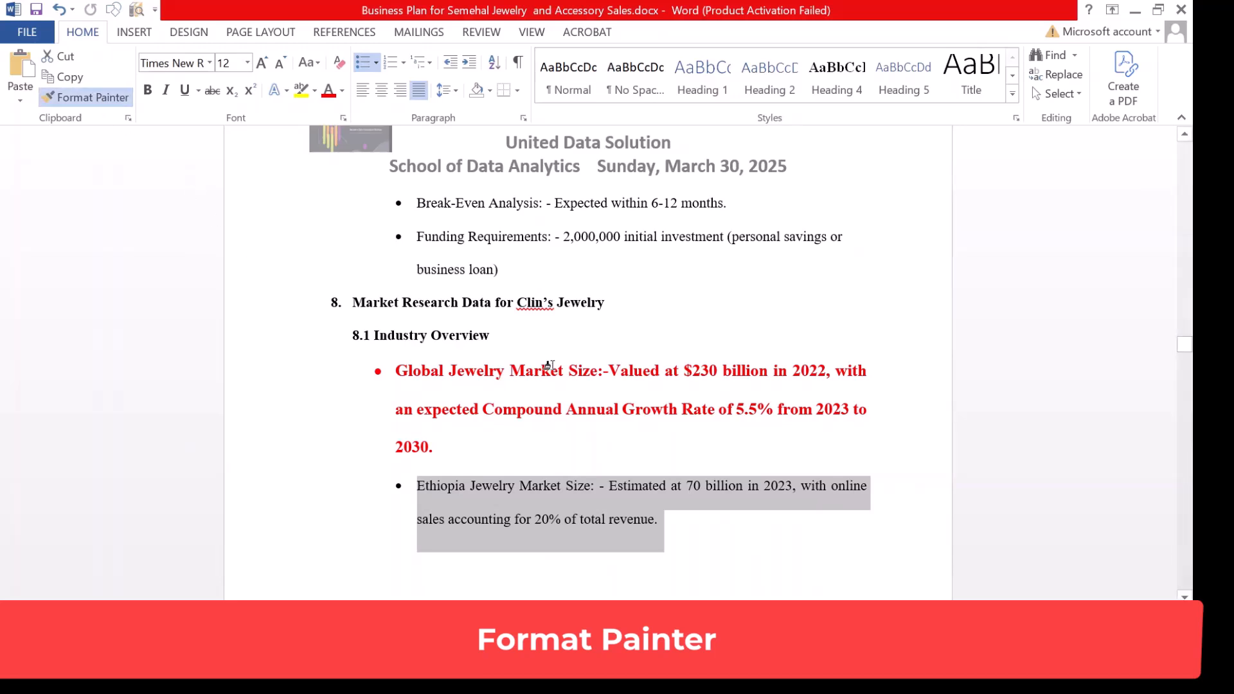
{"action": "mouse_move", "coordinate": [394, 371]}
{"action": "left_mouse_down"}
{"action": "mouse_move", "coordinate": [442, 390]}
{"action": "mouse_move", "coordinate": [442, 451]}
{"action": "left_mouse_up"}
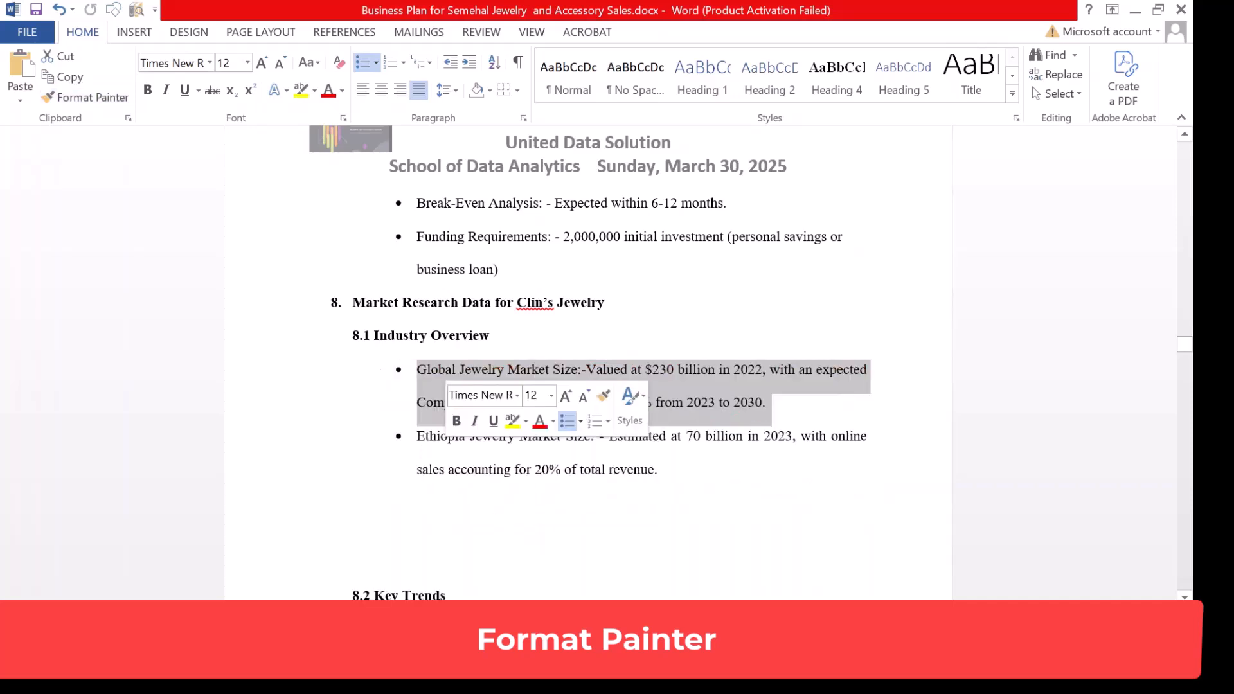
{"action": "left_click", "coordinate": [492, 470]}
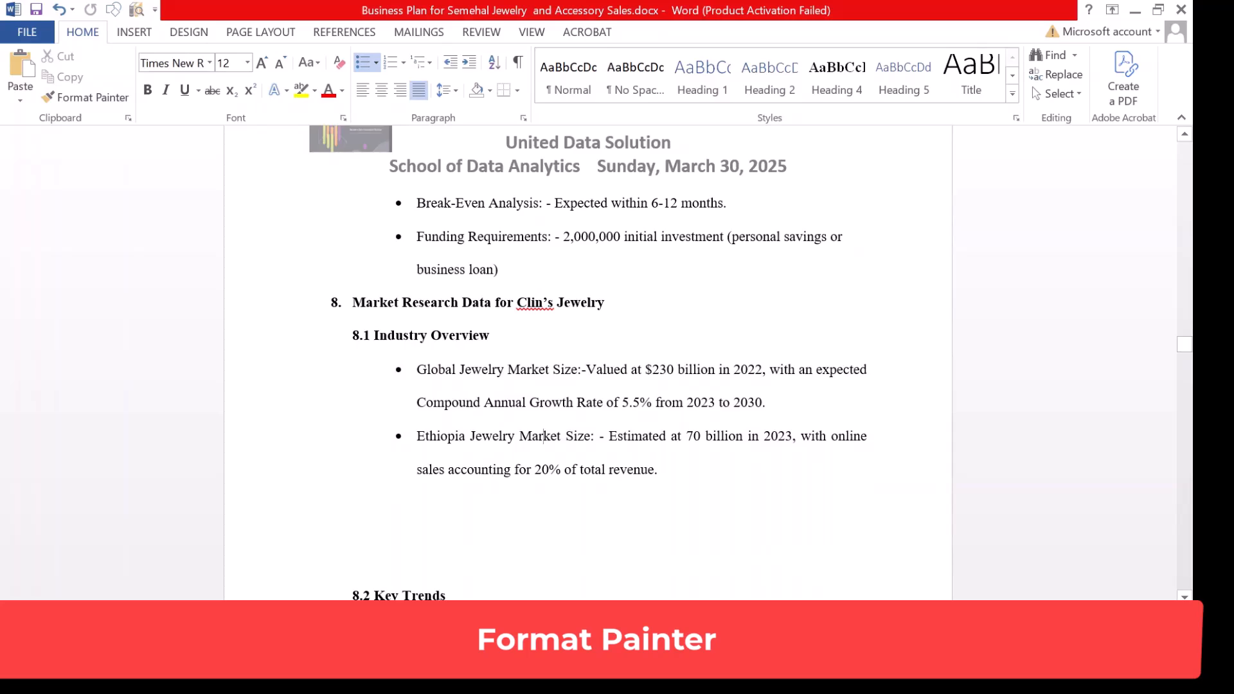
{"action": "left_click", "coordinate": [586, 371]}
- Copy the "Business Concept" bullet's formatting onto the "Industry Overview" bullet in the Business Description section with Format Painter
{"action": "left_click", "coordinate": [1186, 186]}
{"action": "left_click", "coordinate": [1186, 186]}
{"action": "left_click", "coordinate": [1186, 187]}
{"action": "left_click", "coordinate": [1186, 186]}
{"action": "left_click", "coordinate": [1187, 193]}
{"action": "left_click", "coordinate": [1187, 192]}
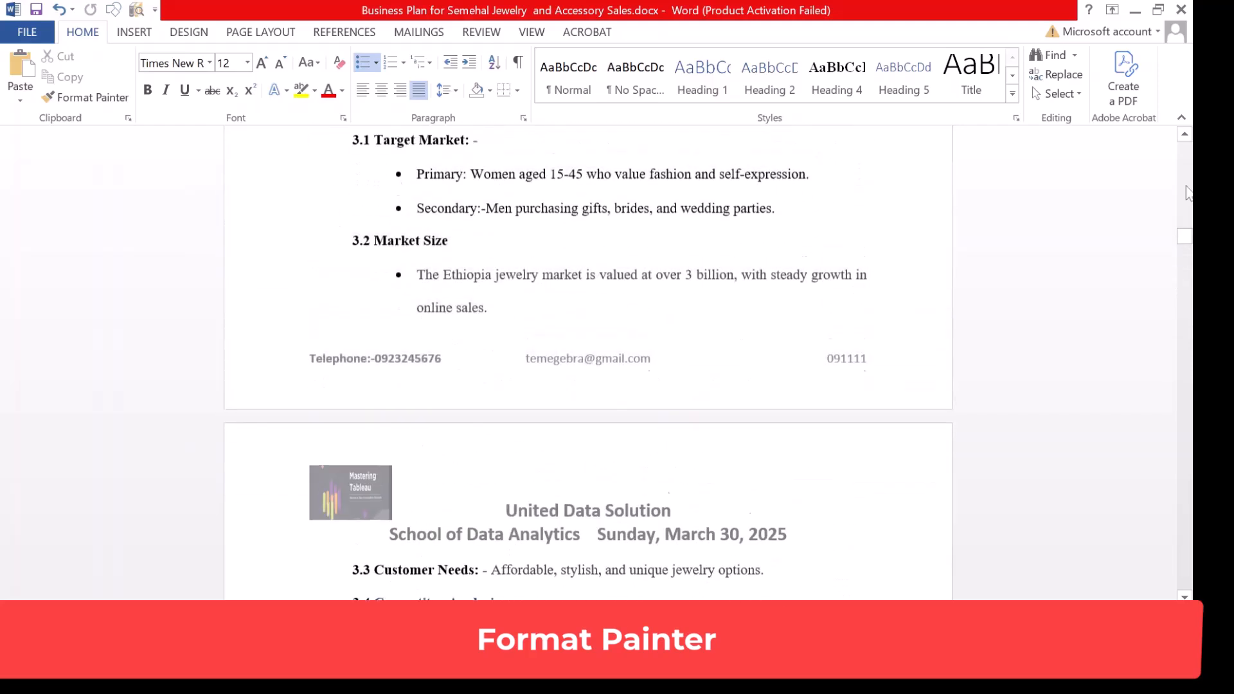
{"action": "left_click", "coordinate": [1187, 193]}
{"action": "left_click", "coordinate": [687, 287]}
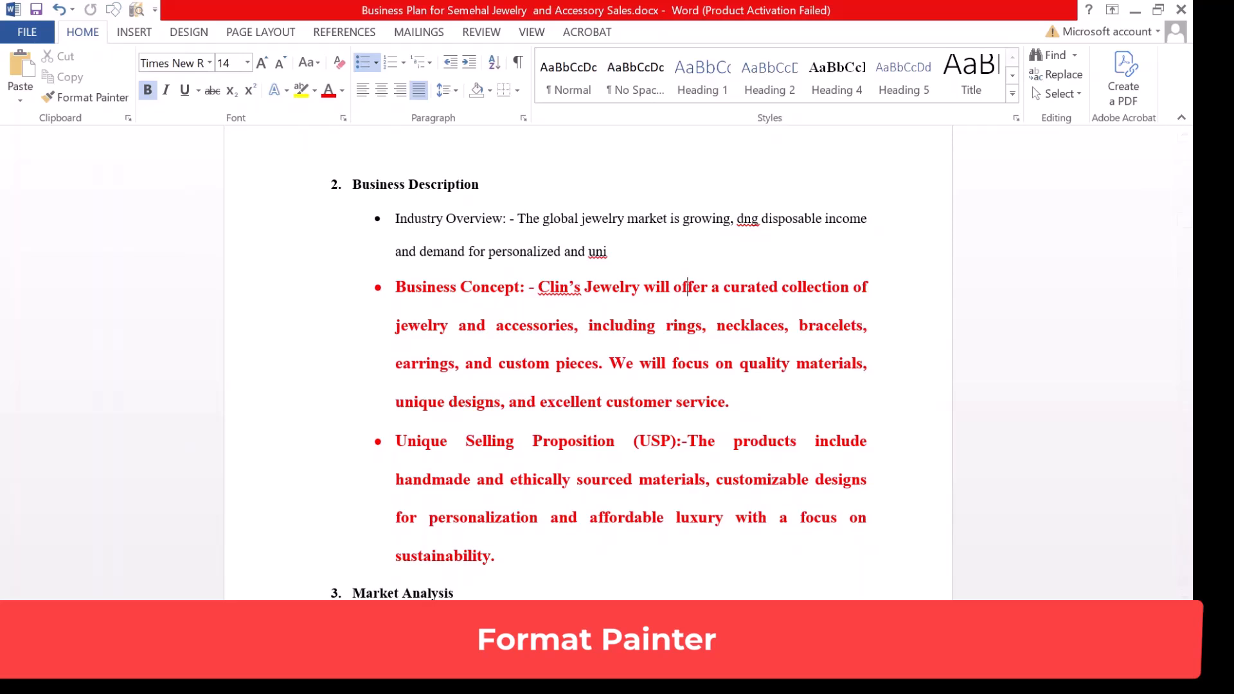
{"action": "mouse_move", "coordinate": [396, 286]}
{"action": "left_mouse_down"}
{"action": "mouse_move", "coordinate": [868, 364]}
{"action": "mouse_move", "coordinate": [739, 403]}
{"action": "left_mouse_up"}
{"action": "left_click", "coordinate": [84, 97]}
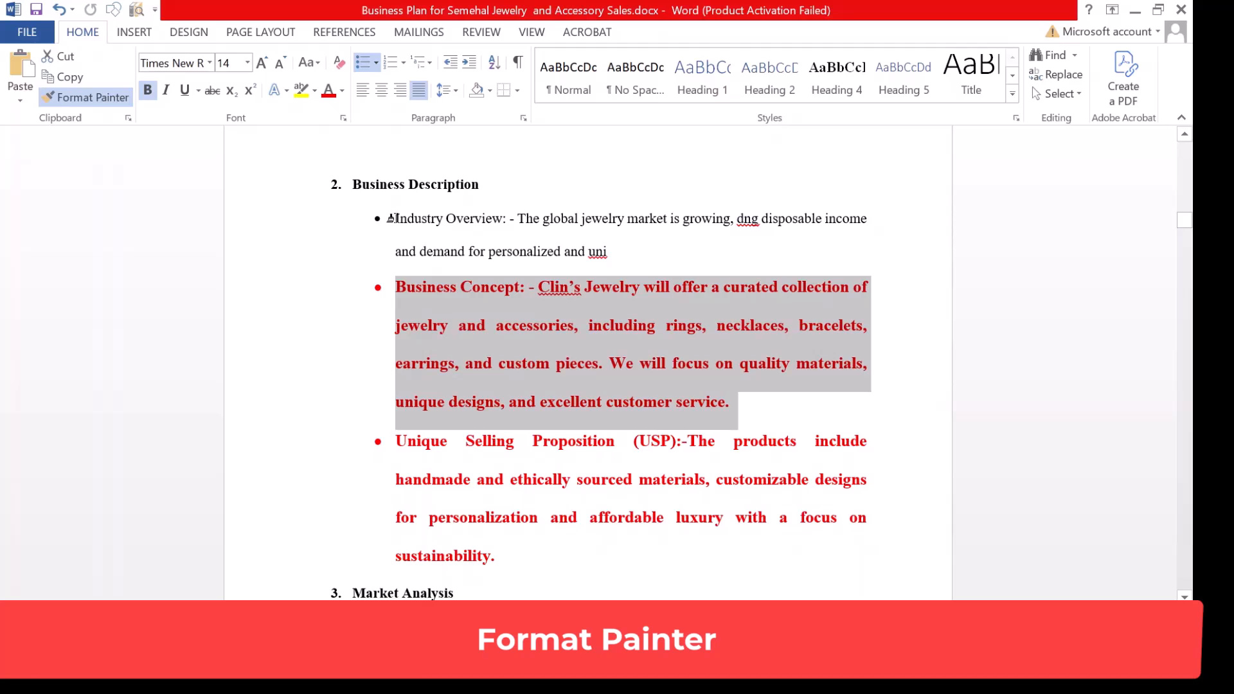
{"action": "left_click_drag", "start_coordinate": [390, 218], "coordinate": [643, 257]}
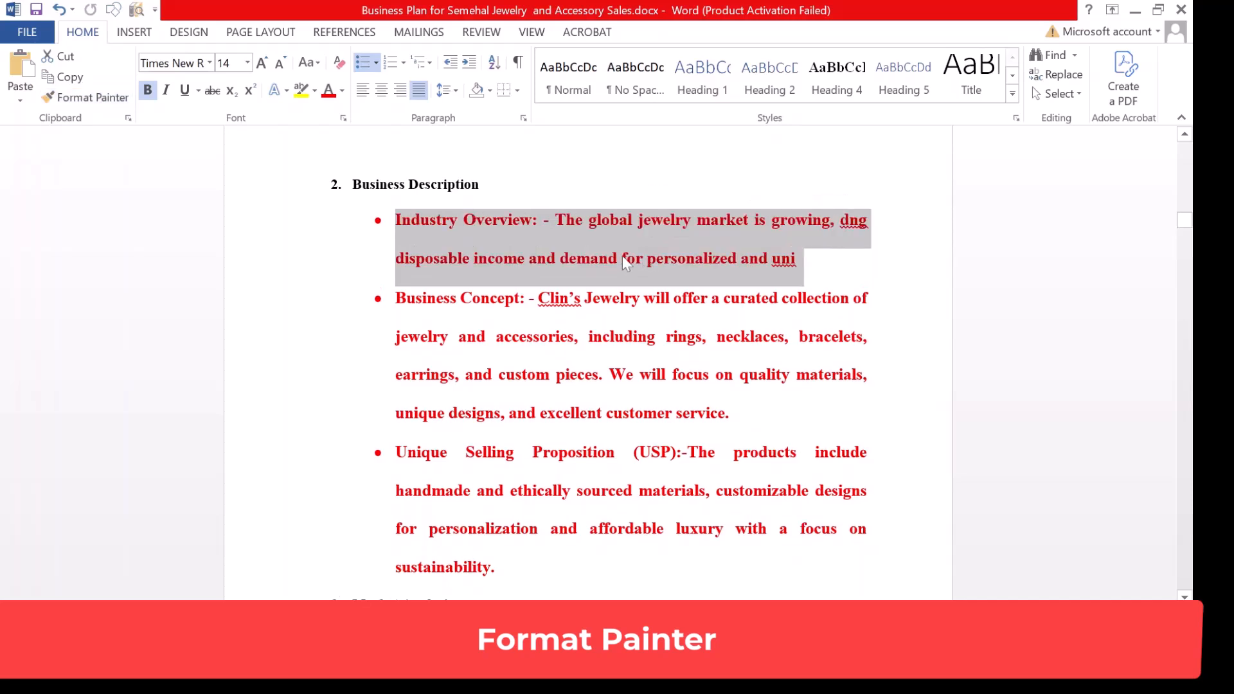
{"action": "left_click", "coordinate": [623, 257]}
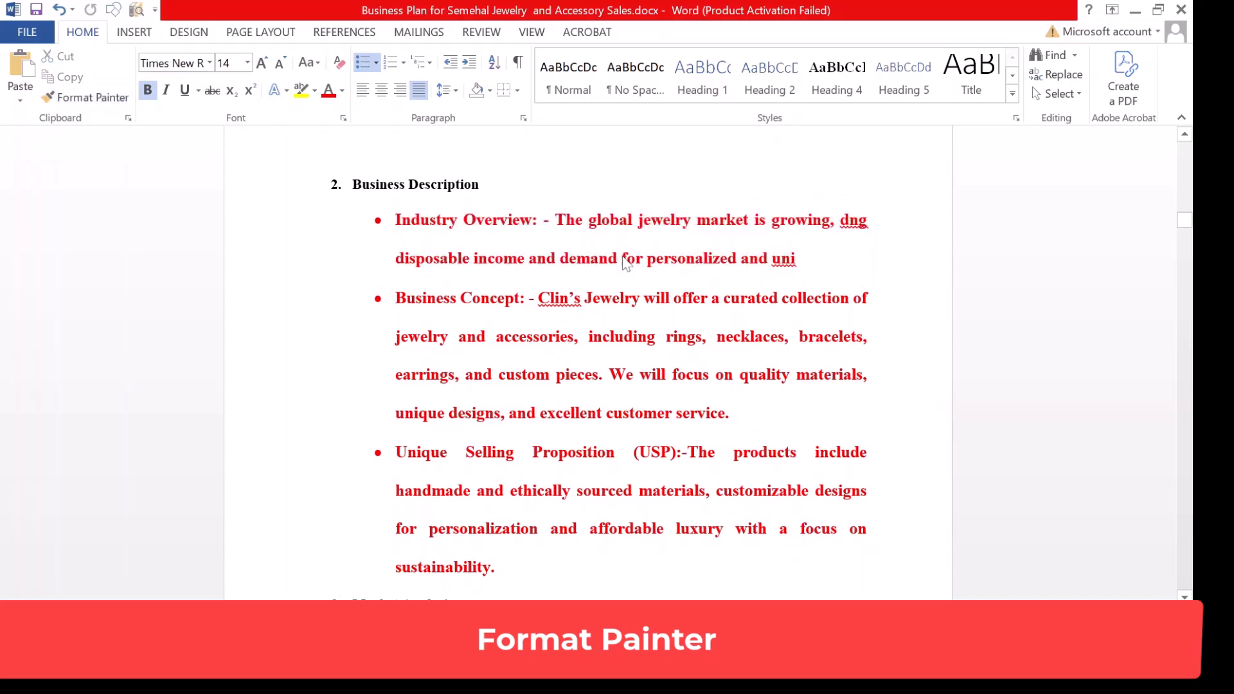
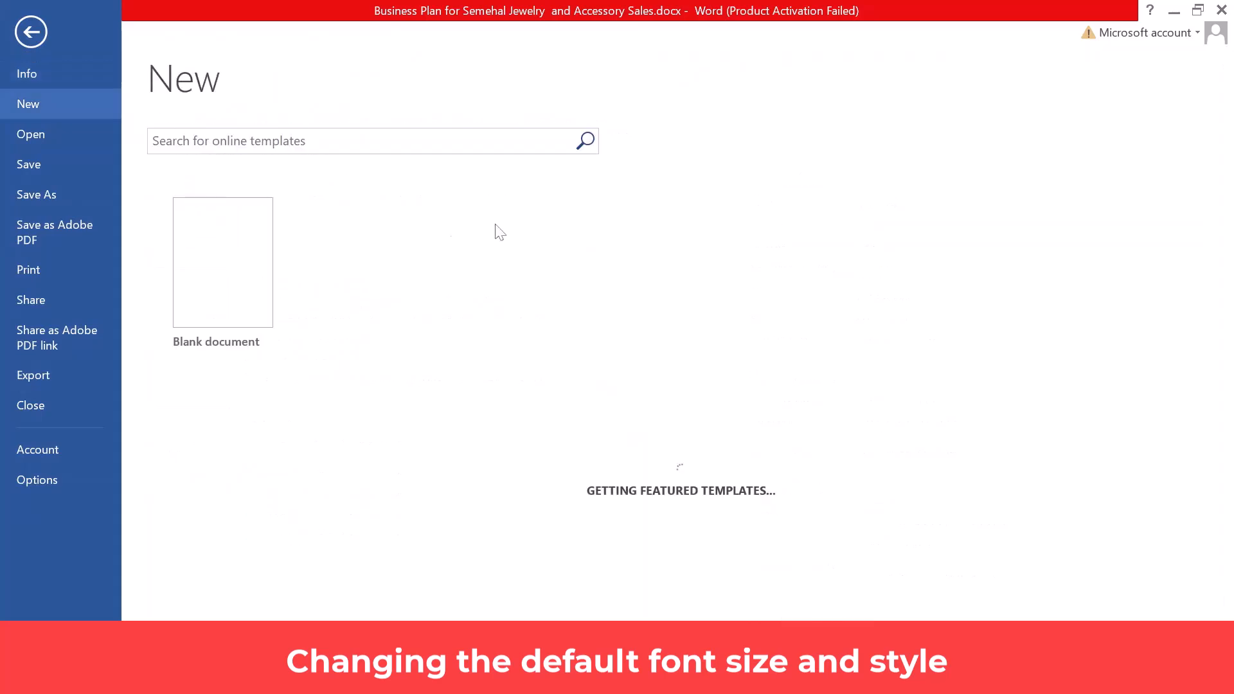
- Create a blank document and choose Times New Roman as the font in its font settings
{"action": "left_click", "coordinate": [225, 248]}
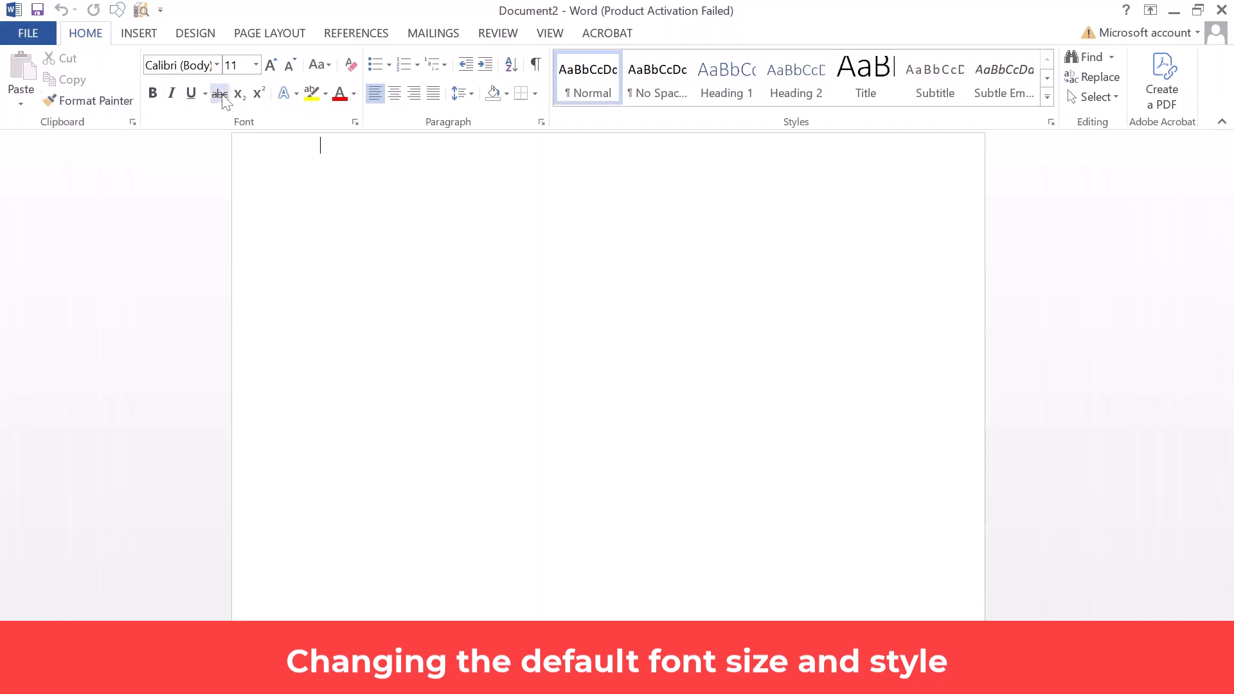
{"action": "left_click", "coordinate": [355, 122]}
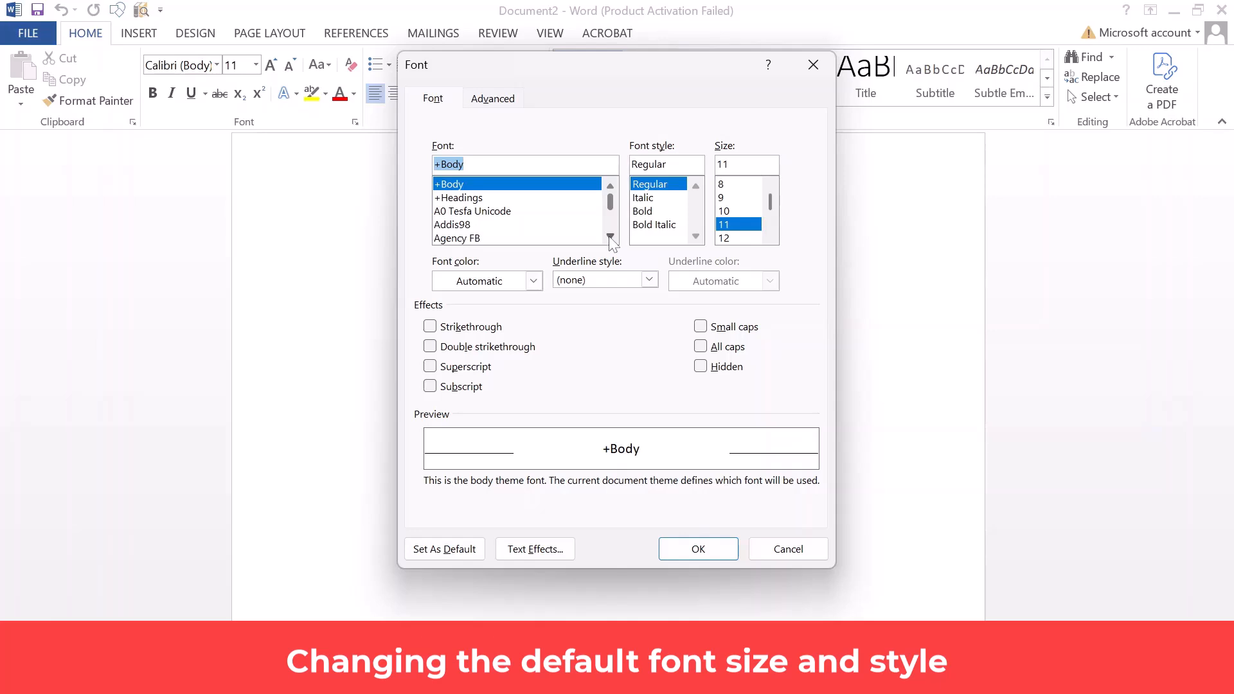
{"action": "left_click", "coordinate": [610, 236]}
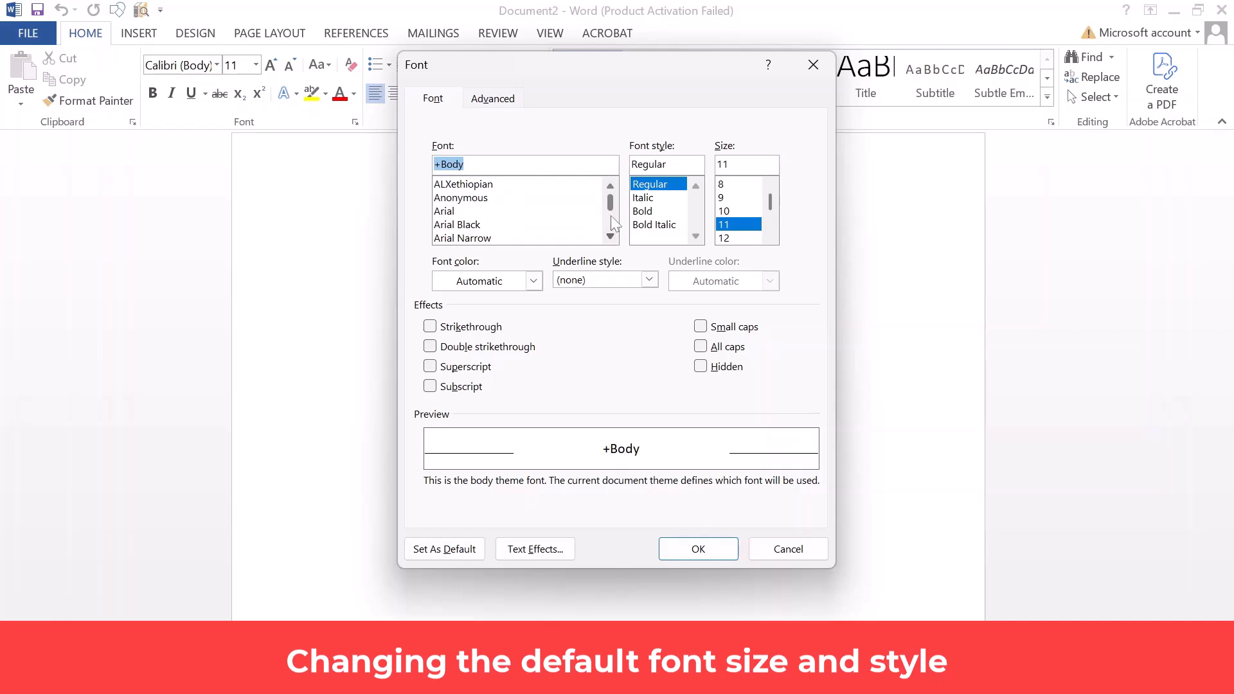
{"action": "left_click_drag", "start_coordinate": [612, 204], "coordinate": [613, 226]}
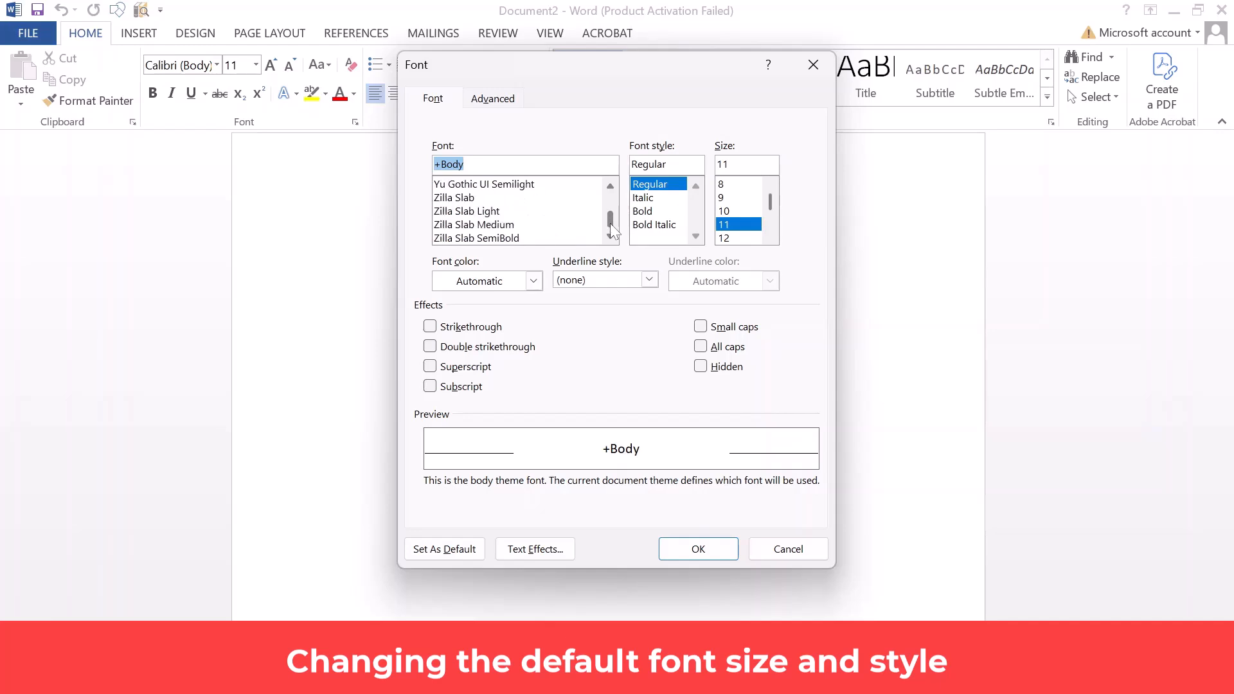
{"action": "left_click", "coordinate": [610, 185]}
{"action": "left_click", "coordinate": [608, 186]}
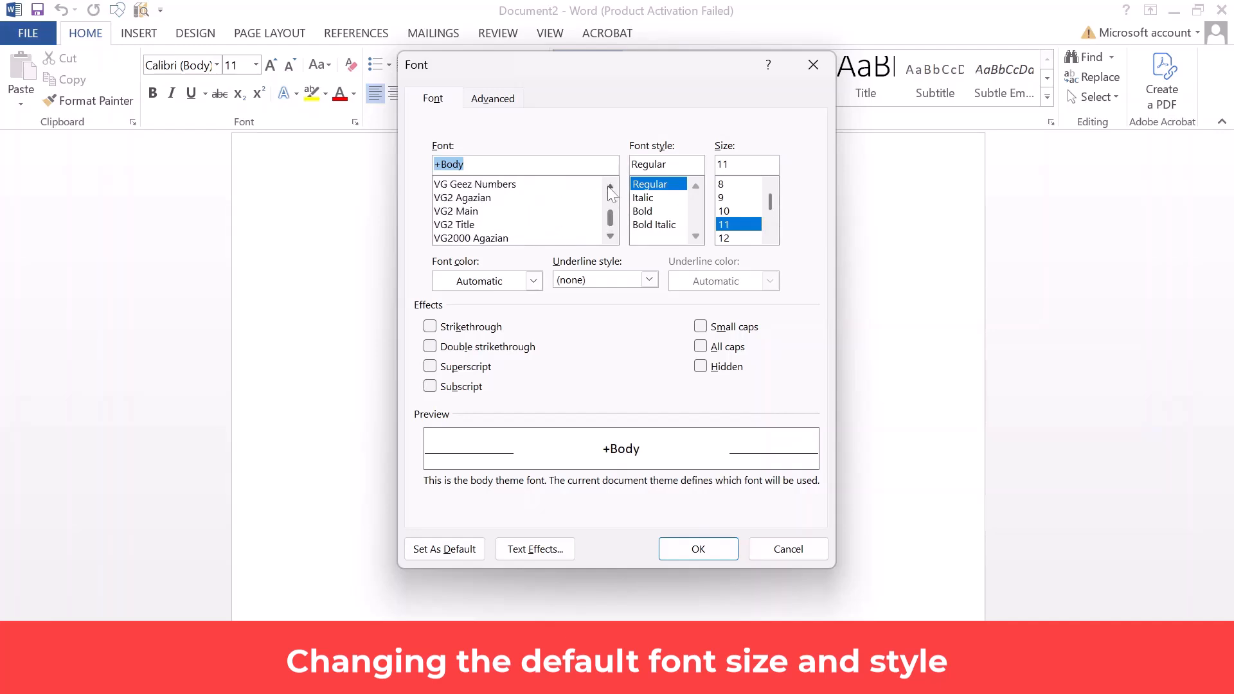
{"action": "left_click", "coordinate": [609, 236]}
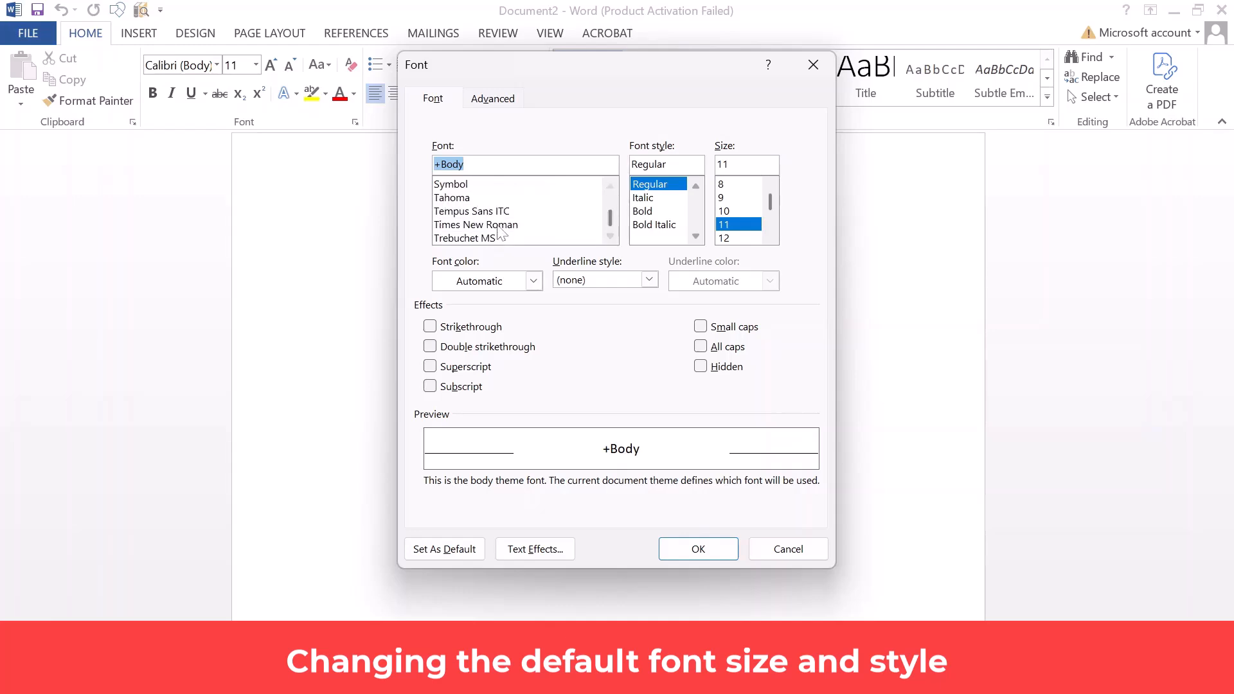
{"action": "left_click", "coordinate": [498, 226]}
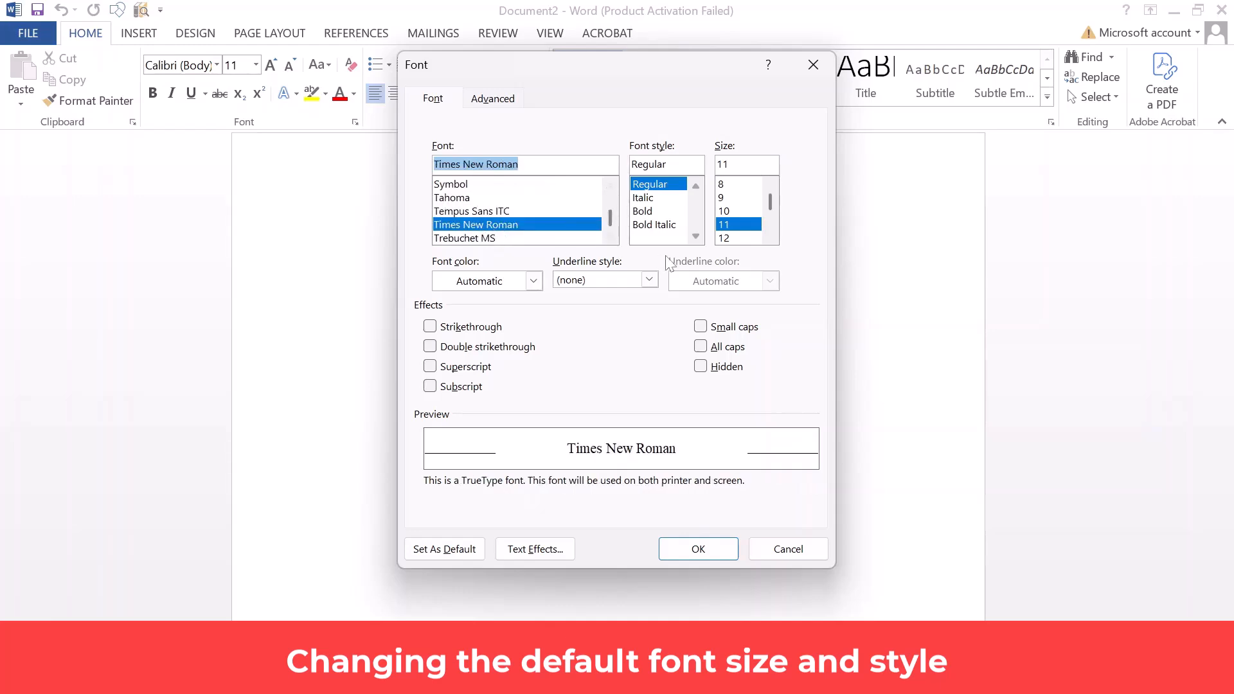
- Set the font style to Bold, the size to 20 and the font color to standard red
{"action": "left_click", "coordinate": [643, 212]}
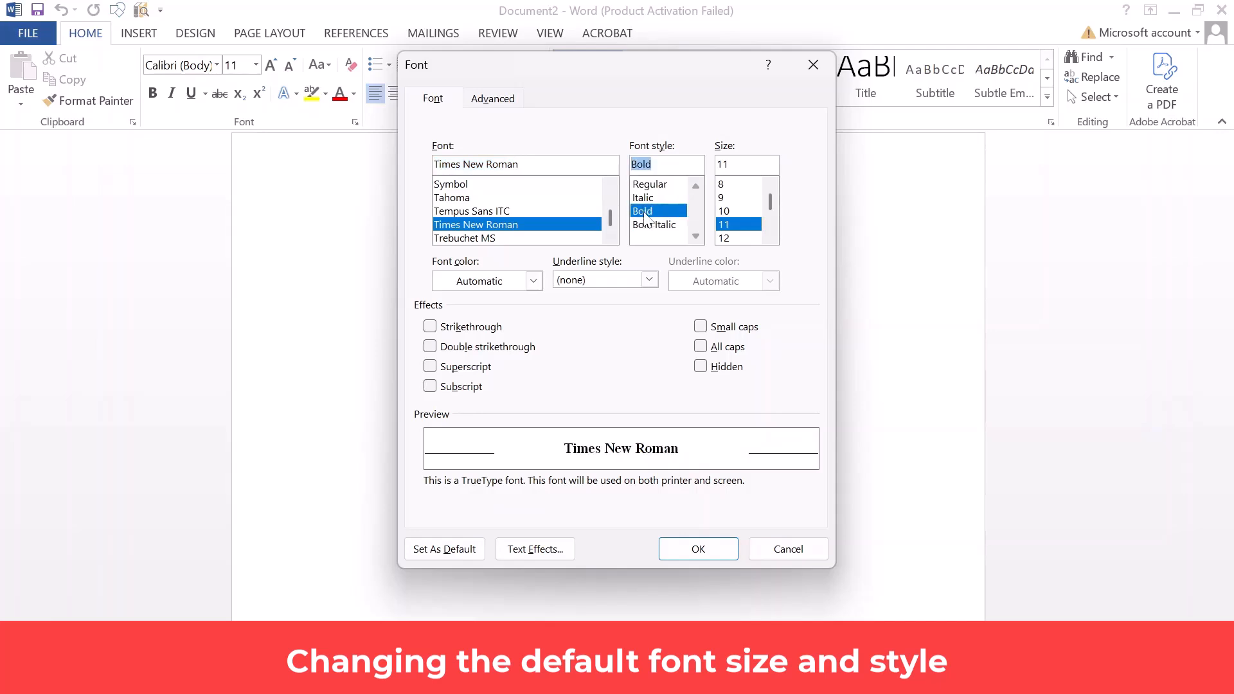
{"action": "left_click", "coordinate": [770, 236]}
{"action": "left_click", "coordinate": [770, 237]}
{"action": "left_click", "coordinate": [770, 236]}
{"action": "left_click", "coordinate": [770, 236]}
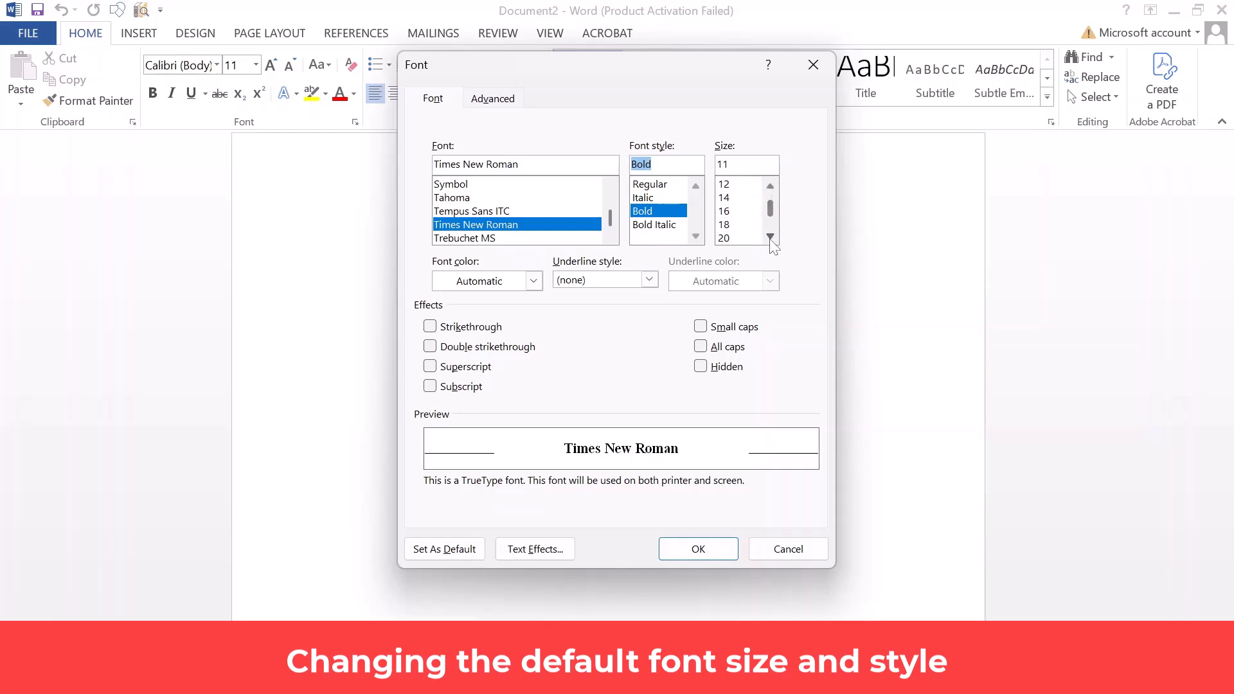
{"action": "left_click", "coordinate": [732, 239]}
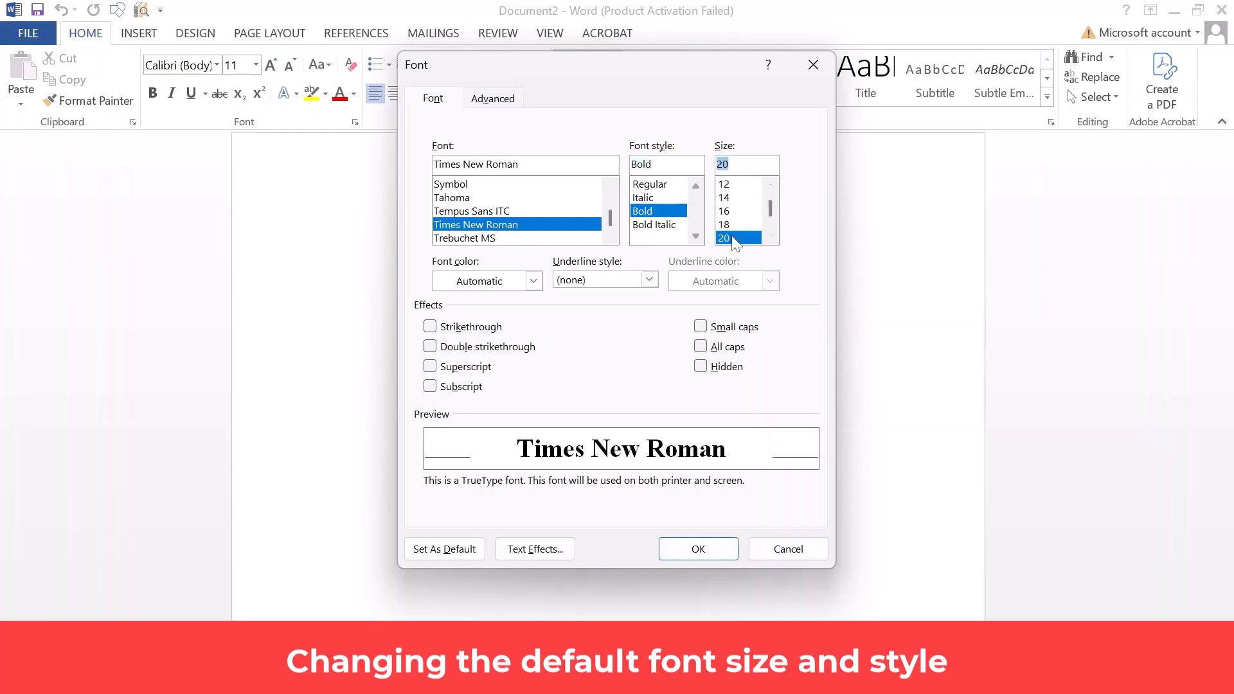
{"action": "left_click", "coordinate": [477, 283]}
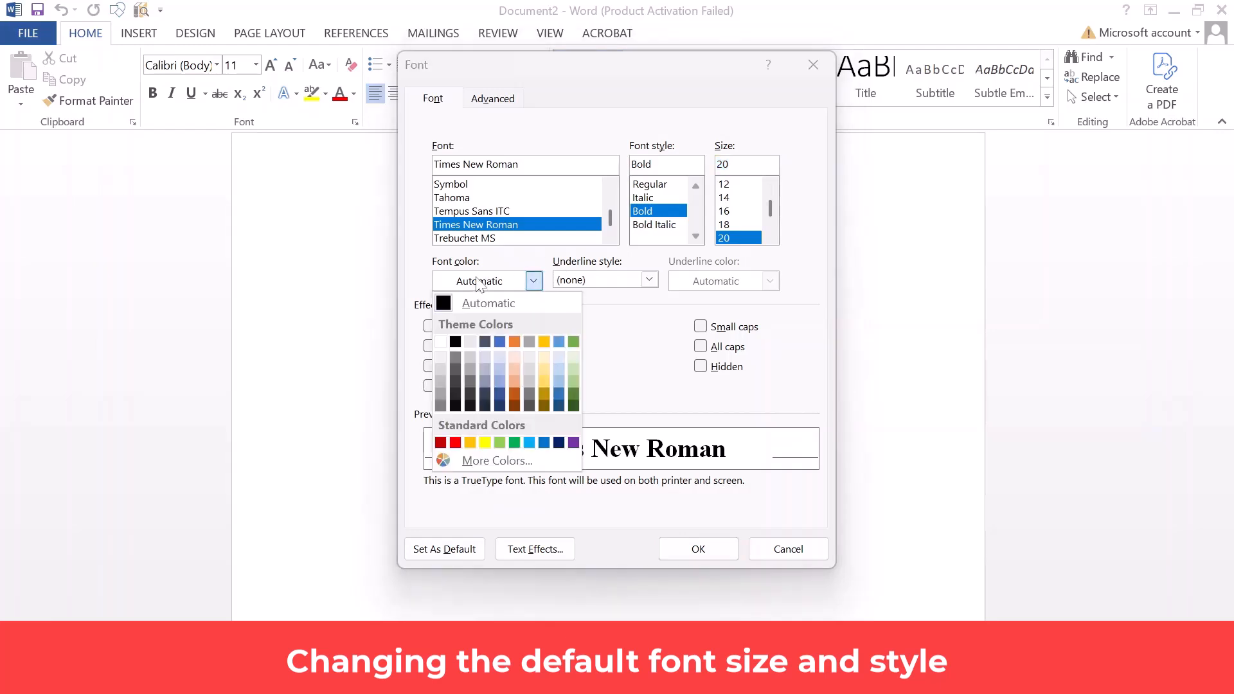
{"action": "left_click", "coordinate": [456, 443]}
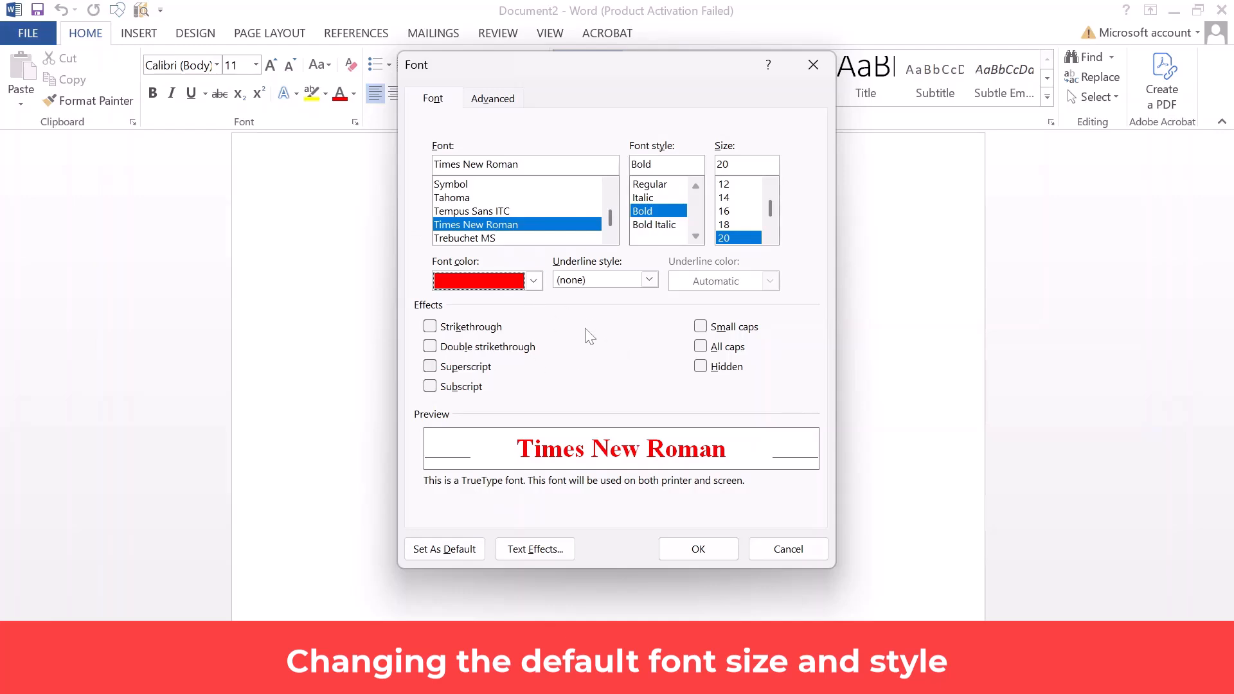
- Make the chosen font settings the default for all documents based on the Normal.dotm template
{"action": "left_click", "coordinate": [440, 553]}
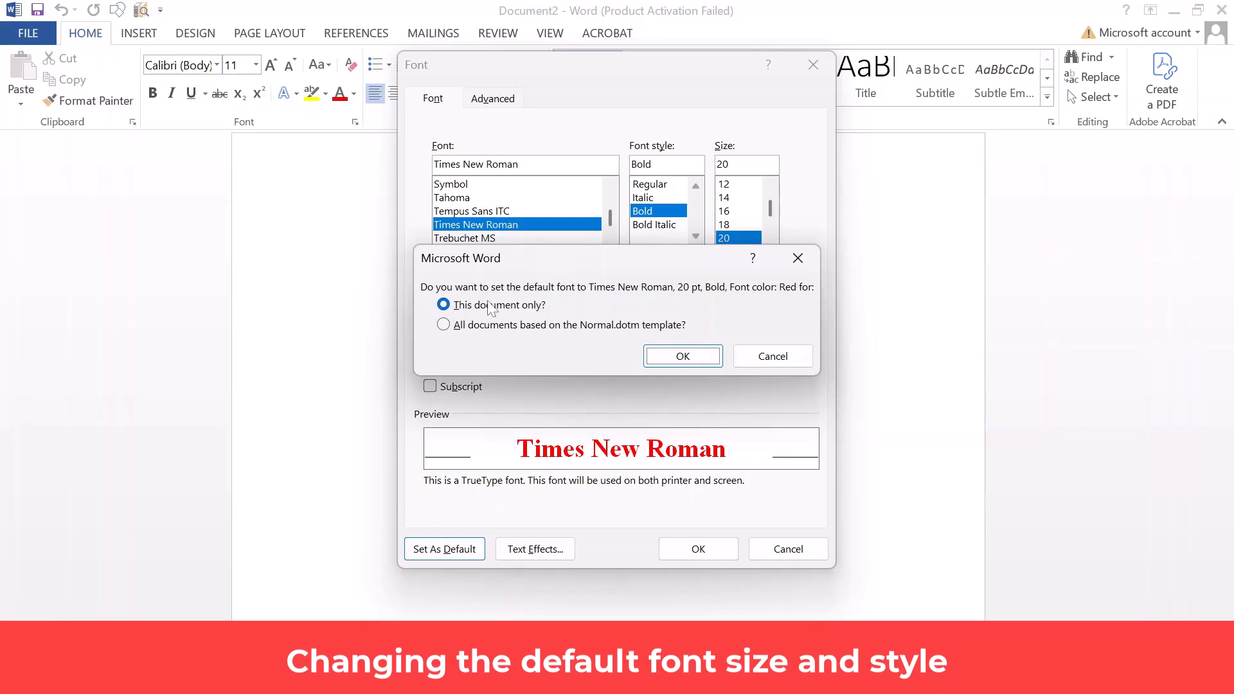
{"action": "left_click", "coordinate": [444, 325]}
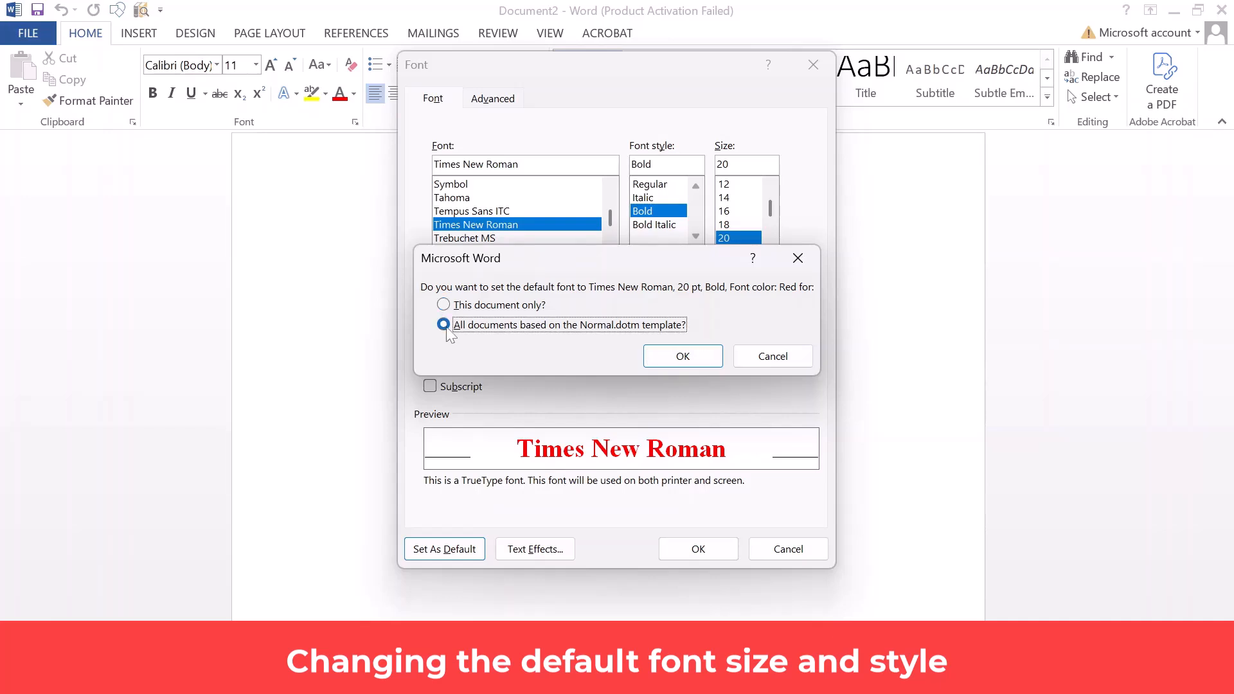
{"action": "left_click", "coordinate": [691, 359]}
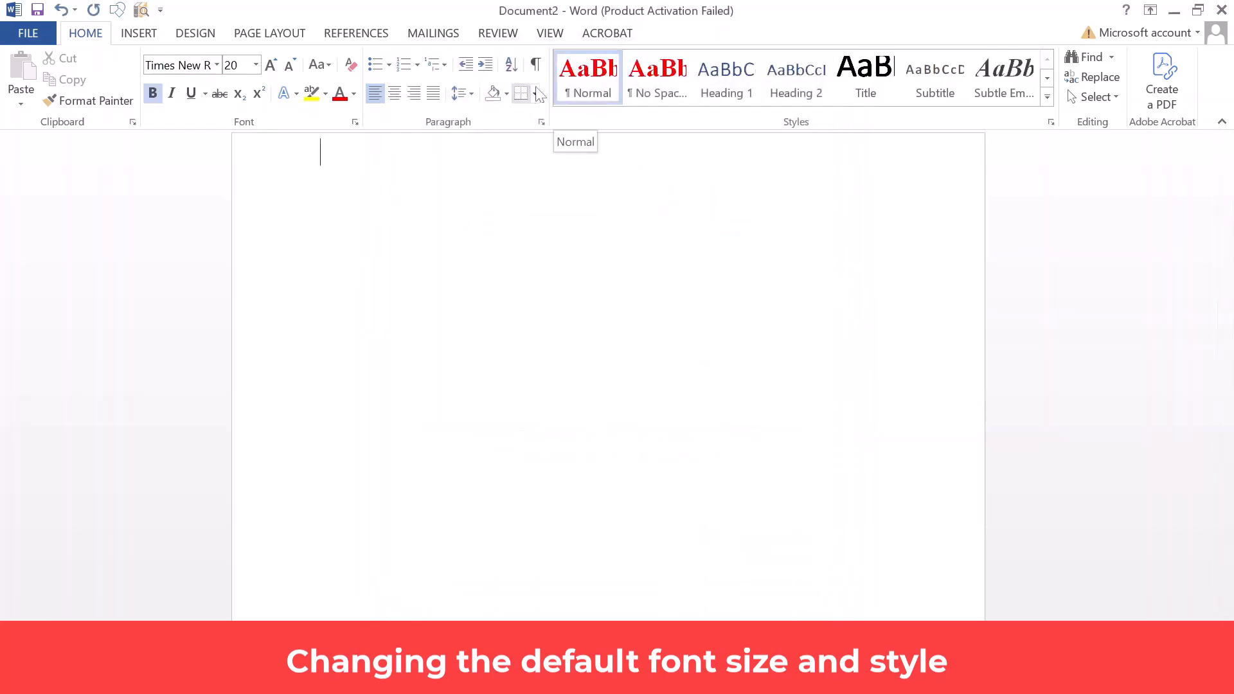
- Enter the test lines "sabdjsajdjsjkdjs" and "jadjhdjhsjahd" with an empty line between them
{"action": "type", "text": "sabdjsajdjsjkdjs"}
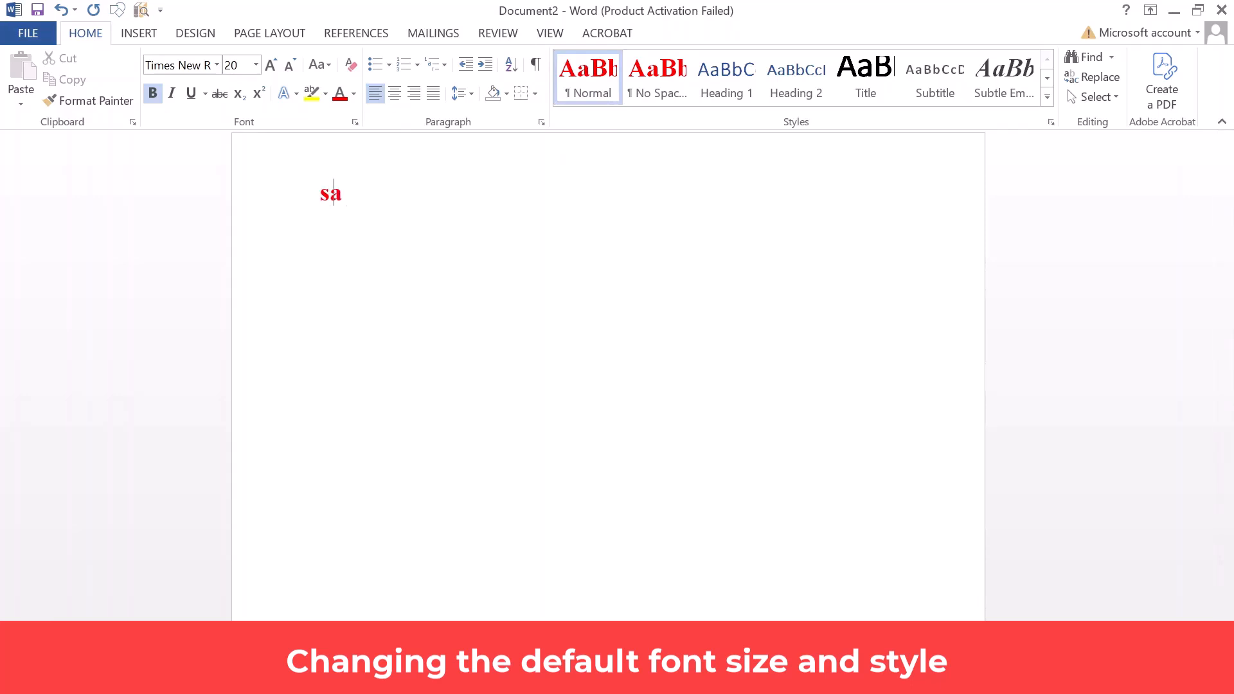
{"action": "key", "text": "Return"}
{"action": "key", "text": "Return"}
{"action": "type", "text": "jadjhdjhsjahd"}
{"action": "key", "text": "Return"}
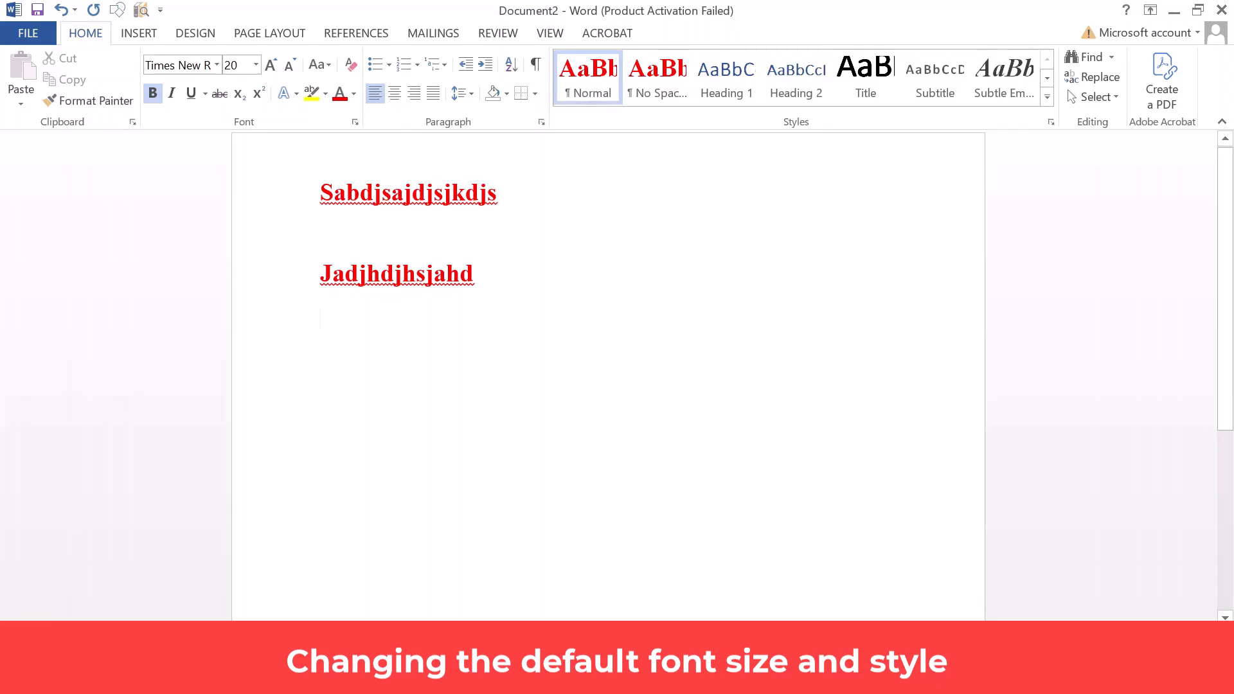
- Create another blank document and enter the test lines "sjacfjsahjhsanfk" and "mdsandm"
{"action": "left_click", "coordinate": [34, 33]}
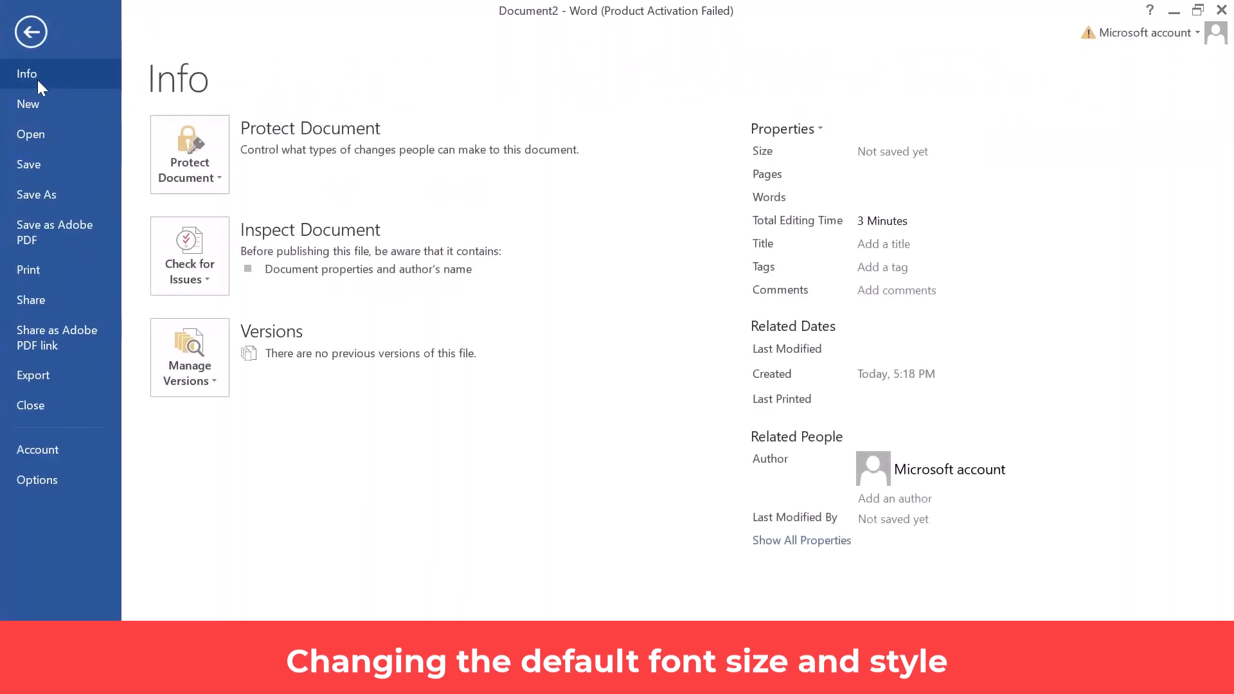
{"action": "left_click", "coordinate": [28, 106]}
{"action": "left_click", "coordinate": [230, 265]}
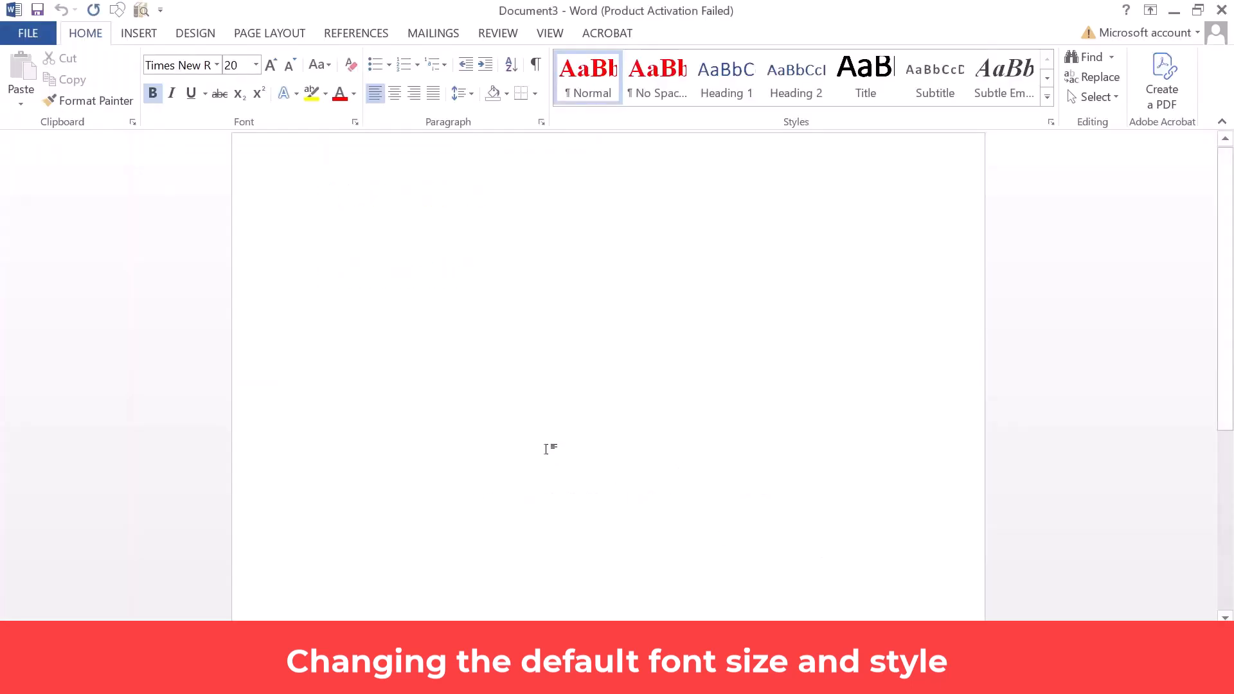
{"action": "type", "text": "sjacfjsahjhsanfk"}
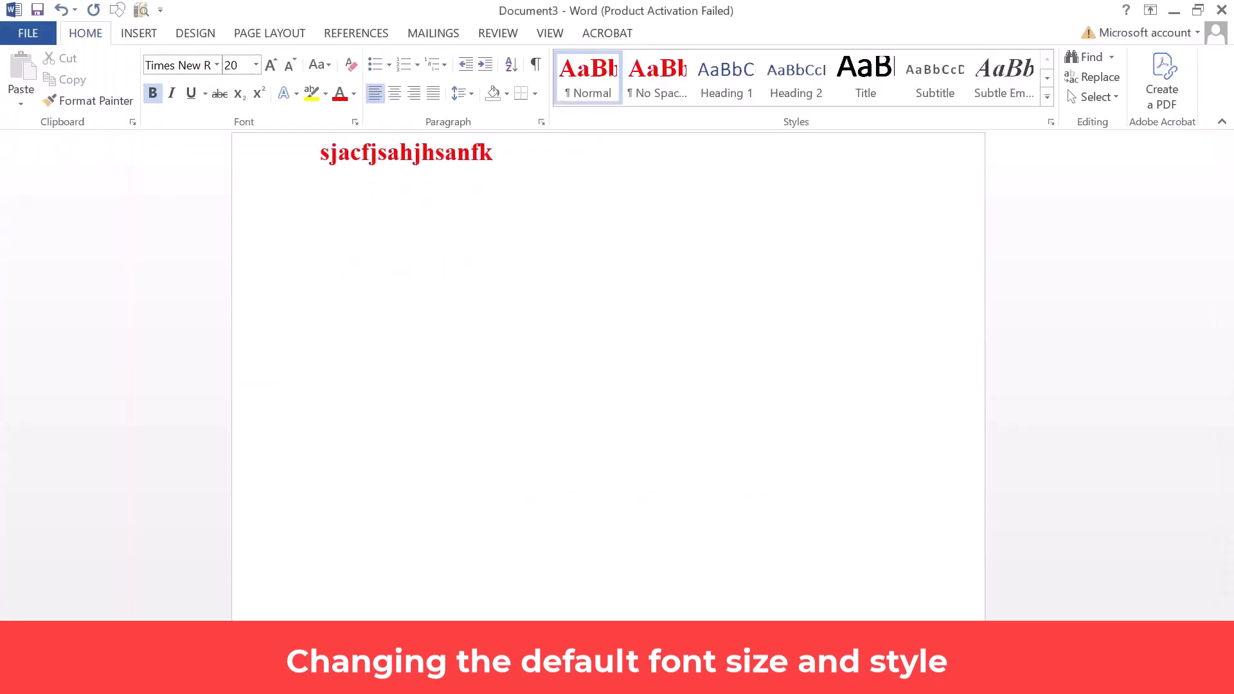
{"action": "key", "text": "Return"}
{"action": "type", "text": "mdsandm"}
{"action": "key", "text": "Return"}
{"action": "key", "text": "Return"}
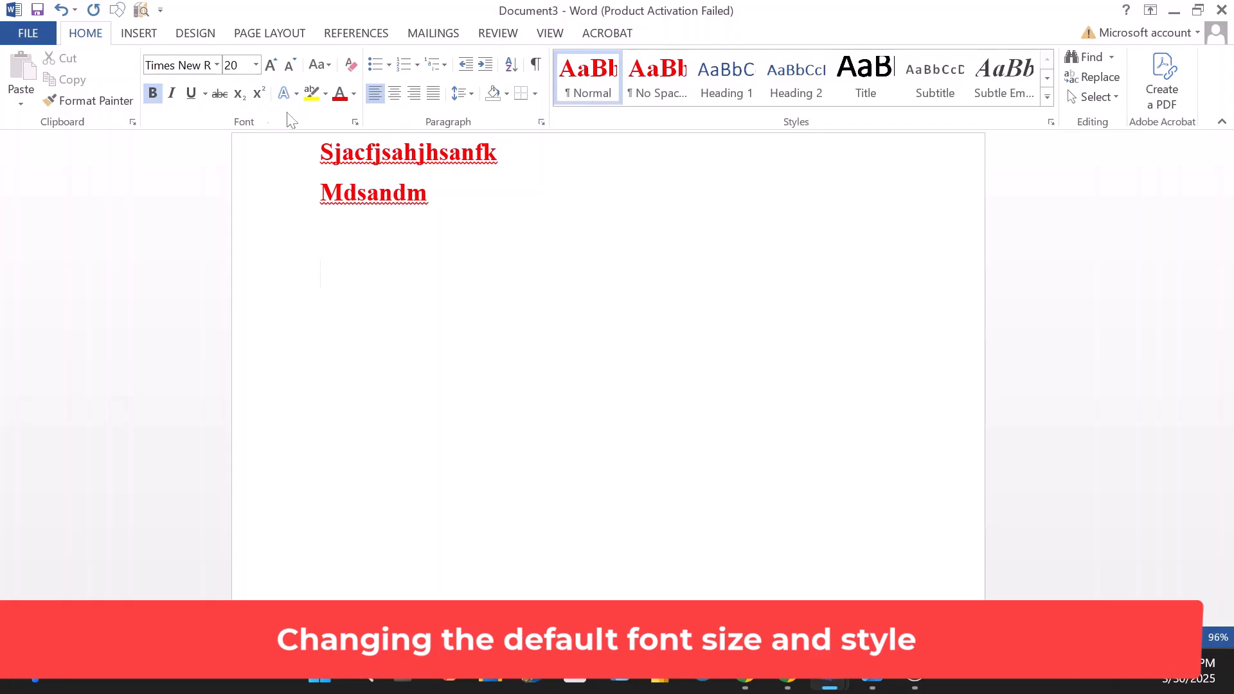
- Set the default font to Times New Roman Regular, 16 pt for all Normal.dotm documents, and add the test line "ajHDJHSHD"
{"action": "left_click", "coordinate": [355, 123]}
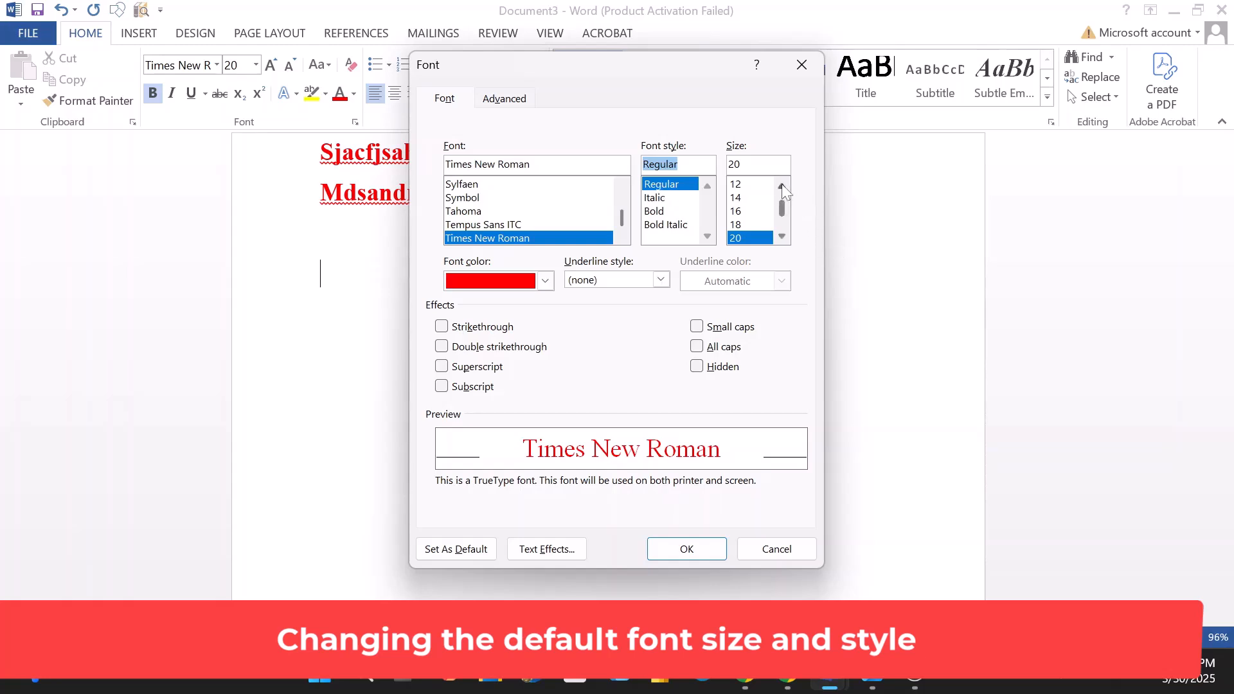
{"action": "left_click", "coordinate": [737, 212]}
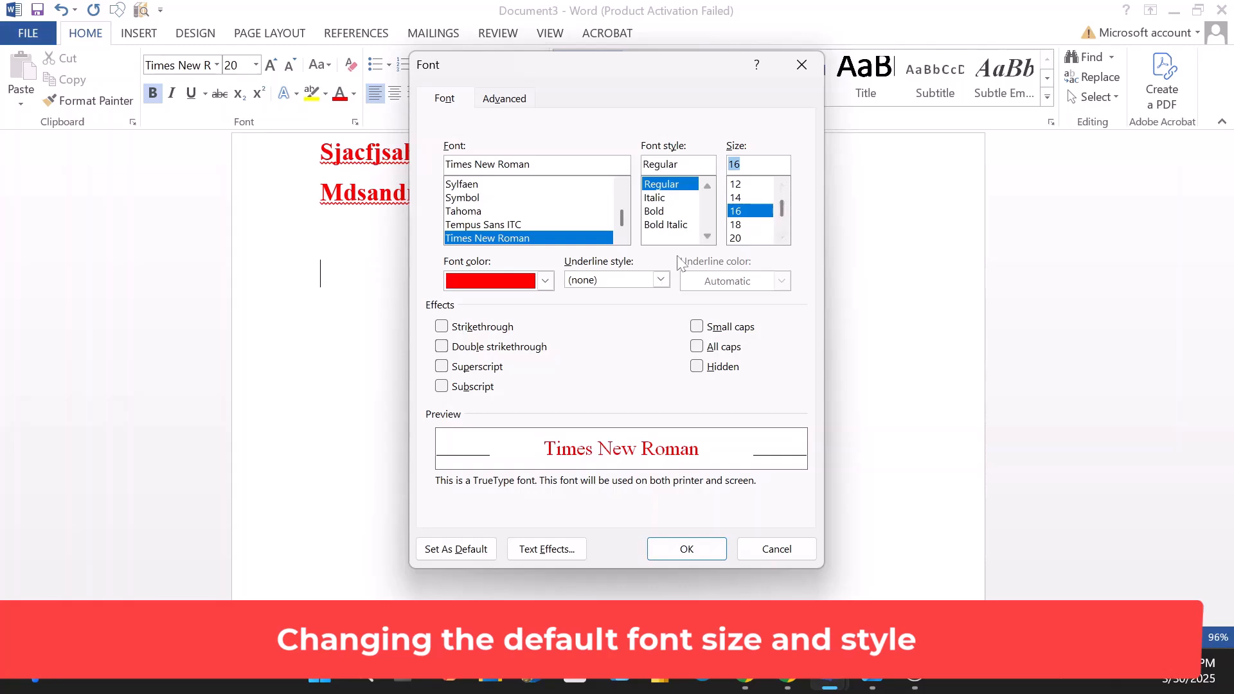
{"action": "left_click", "coordinate": [452, 553]}
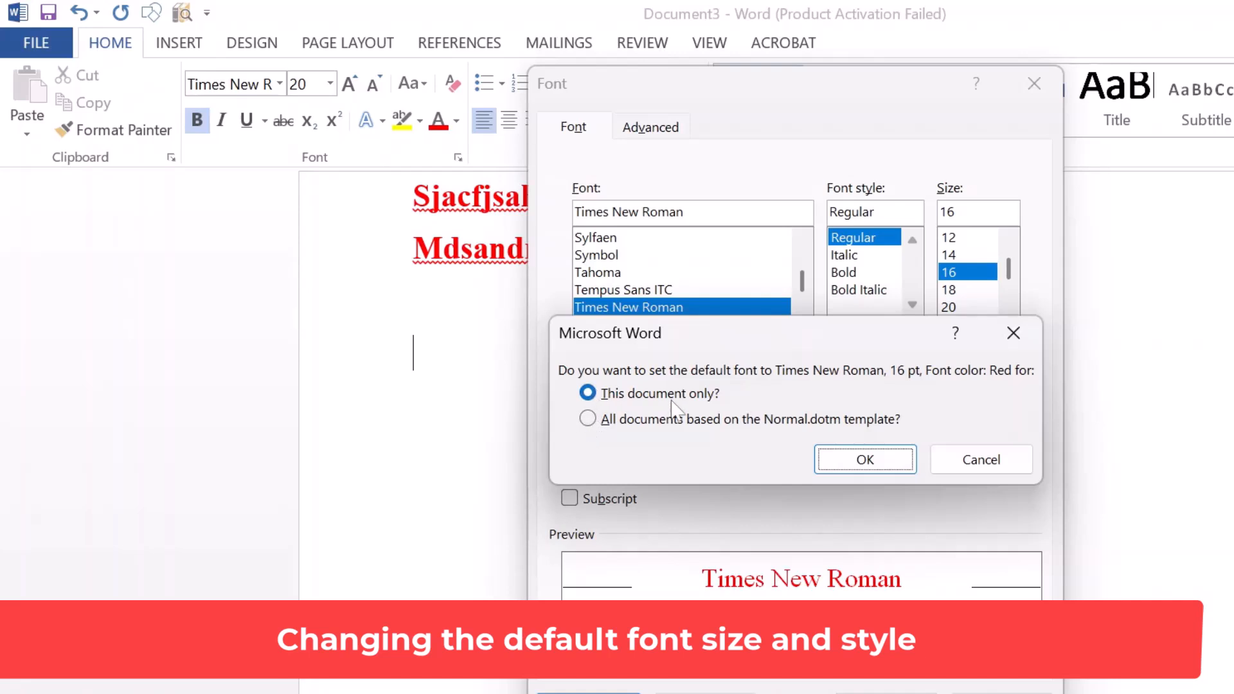
{"action": "left_click", "coordinate": [589, 421]}
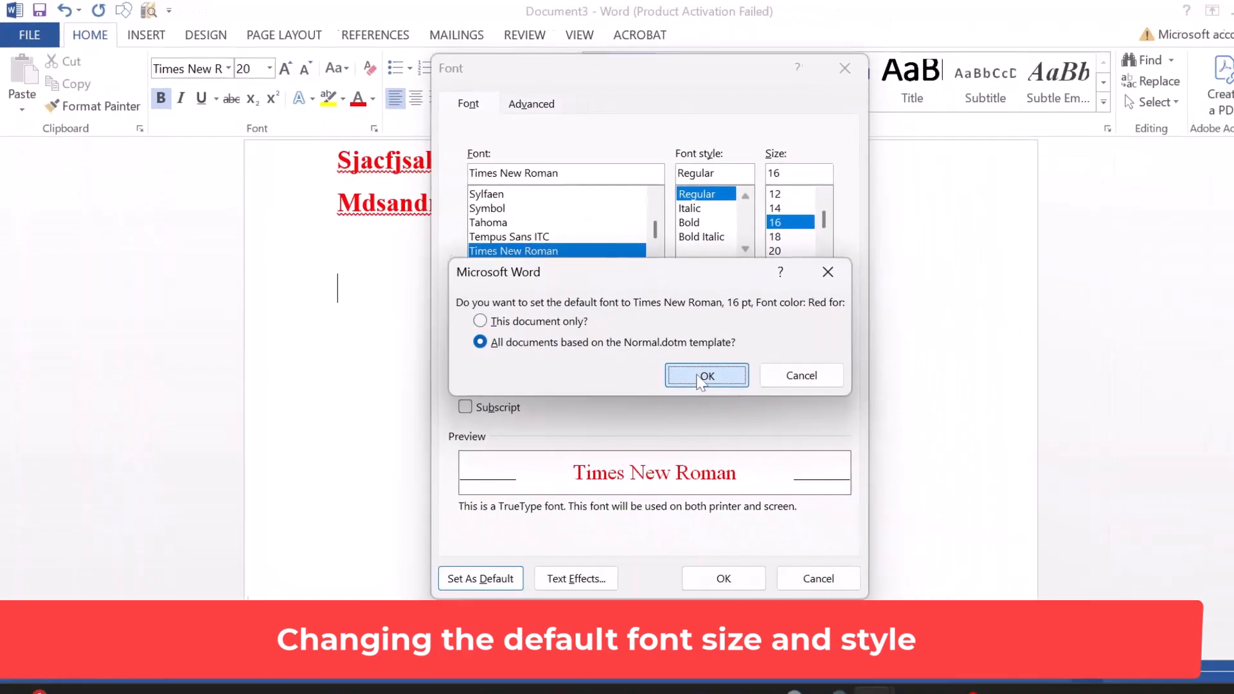
{"action": "left_click", "coordinate": [865, 459]}
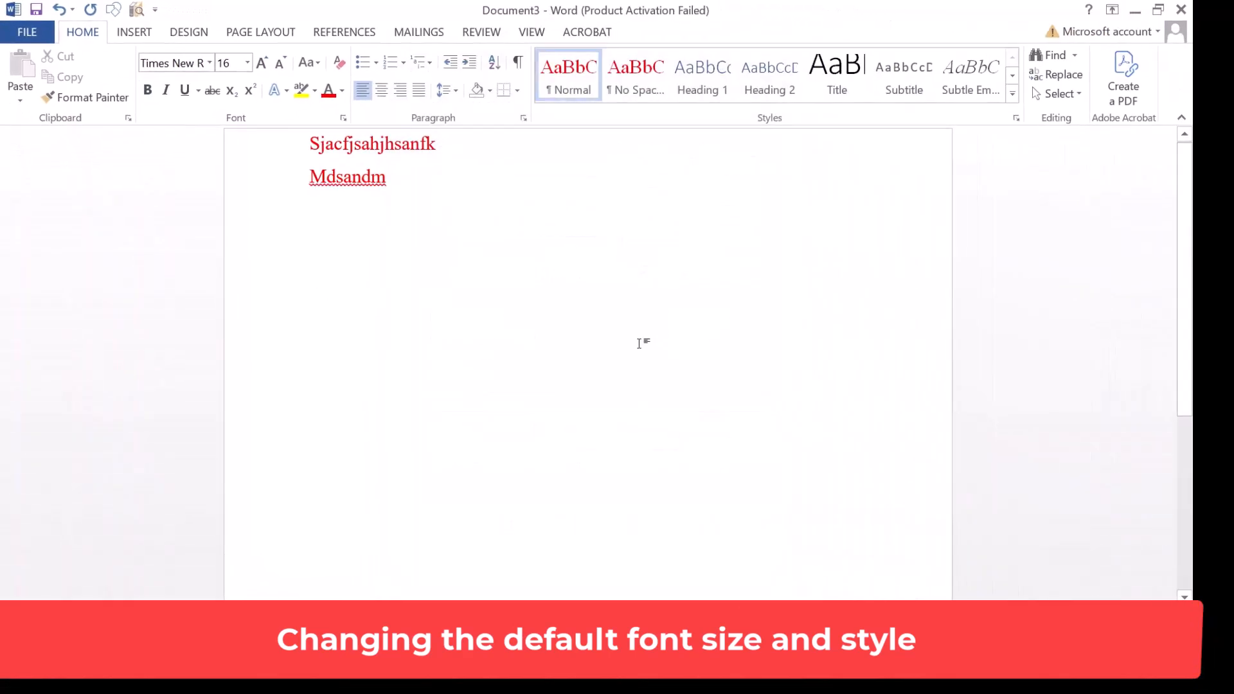
{"action": "type", "text": "ajHDJHSHD"}
{"action": "key", "text": "Return"}
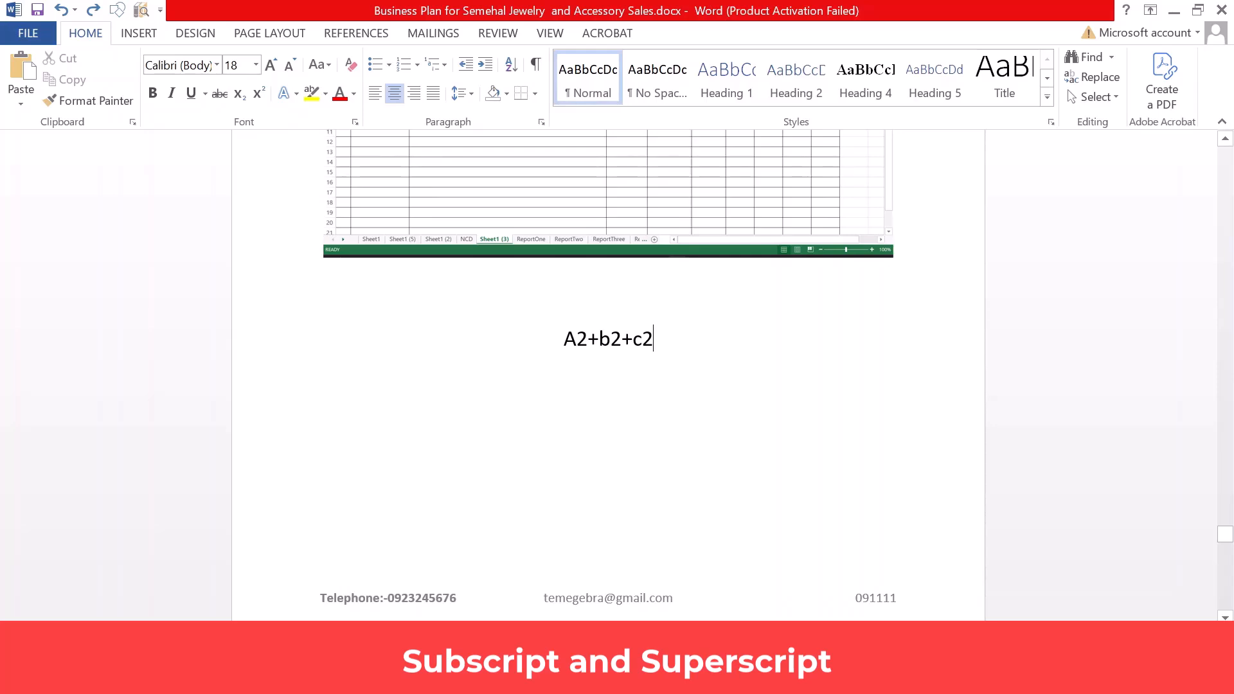
- Enlarge the expression "A2+b2+c2" in the business plan to 26 pt and place the cursor after "A2"
{"action": "left_click_drag", "start_coordinate": [565, 339], "coordinate": [735, 355]}
{"action": "key", "text": "ctrl+shift+period"}
{"action": "key", "text": "ctrl+shift+period"}
{"action": "key", "text": "ctrl+shift+period"}
{"action": "key", "text": "ctrl+shift+period"}
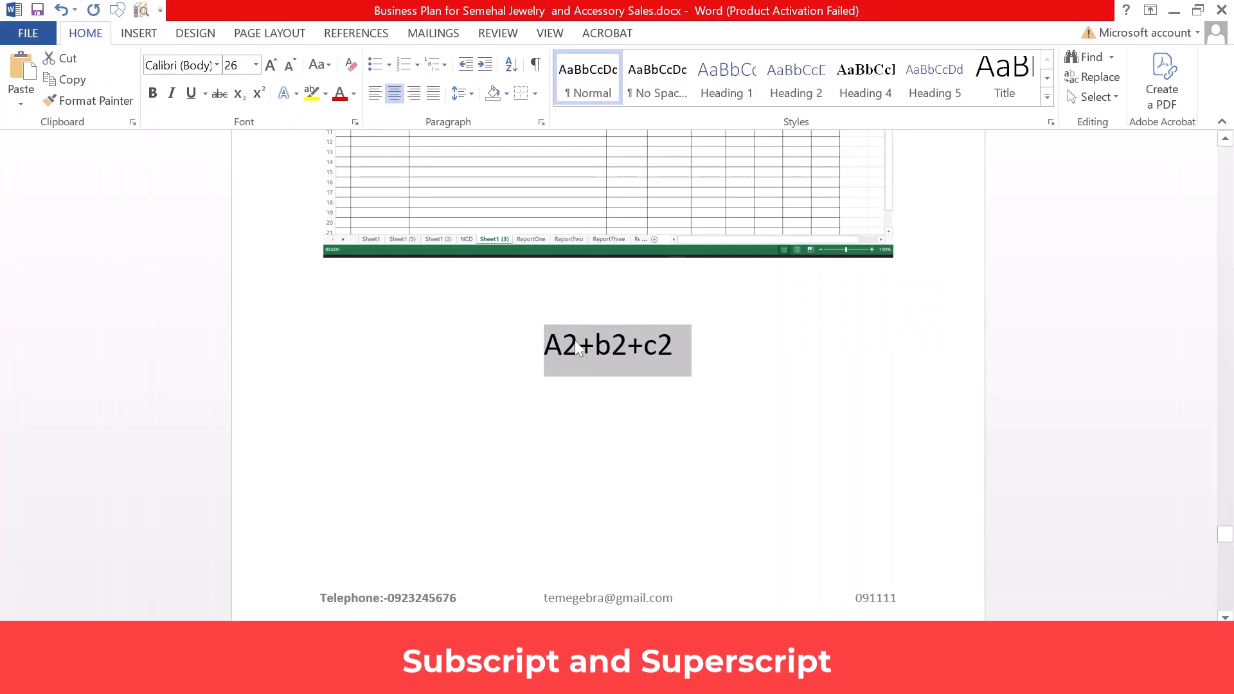
{"action": "left_click", "coordinate": [576, 342]}
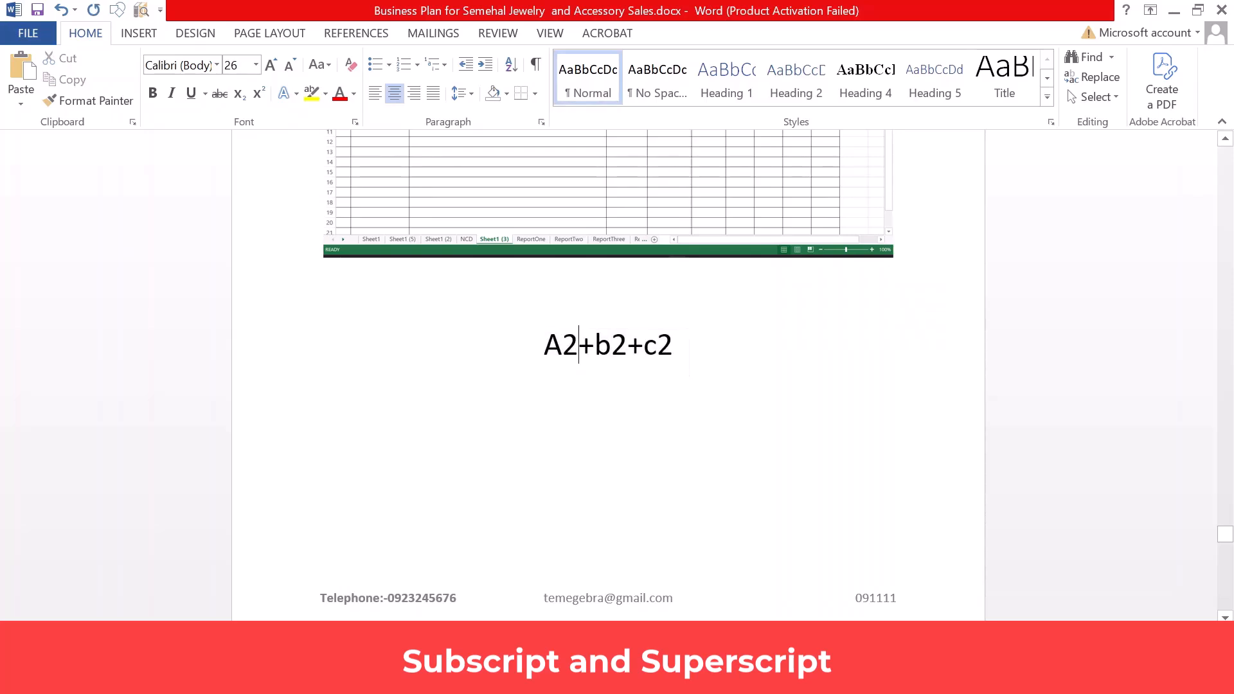
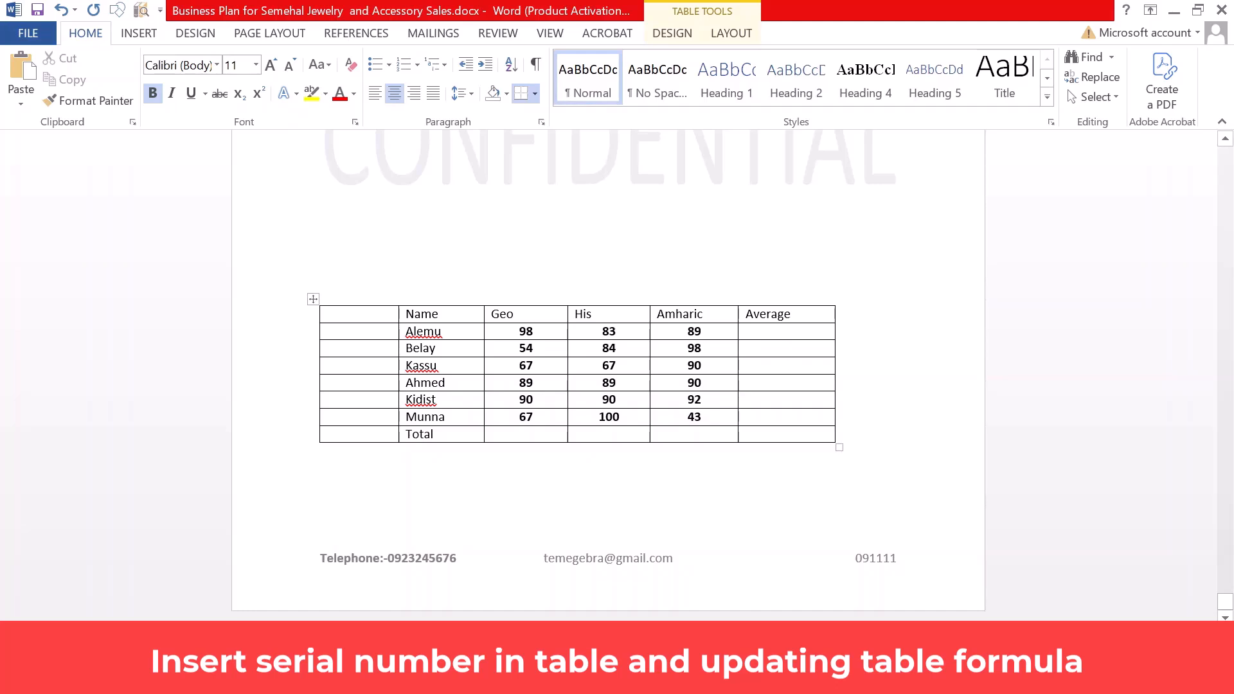
- Enter "S.N" as the header of the empty first column in the marks table
{"action": "left_click", "coordinate": [327, 331]}
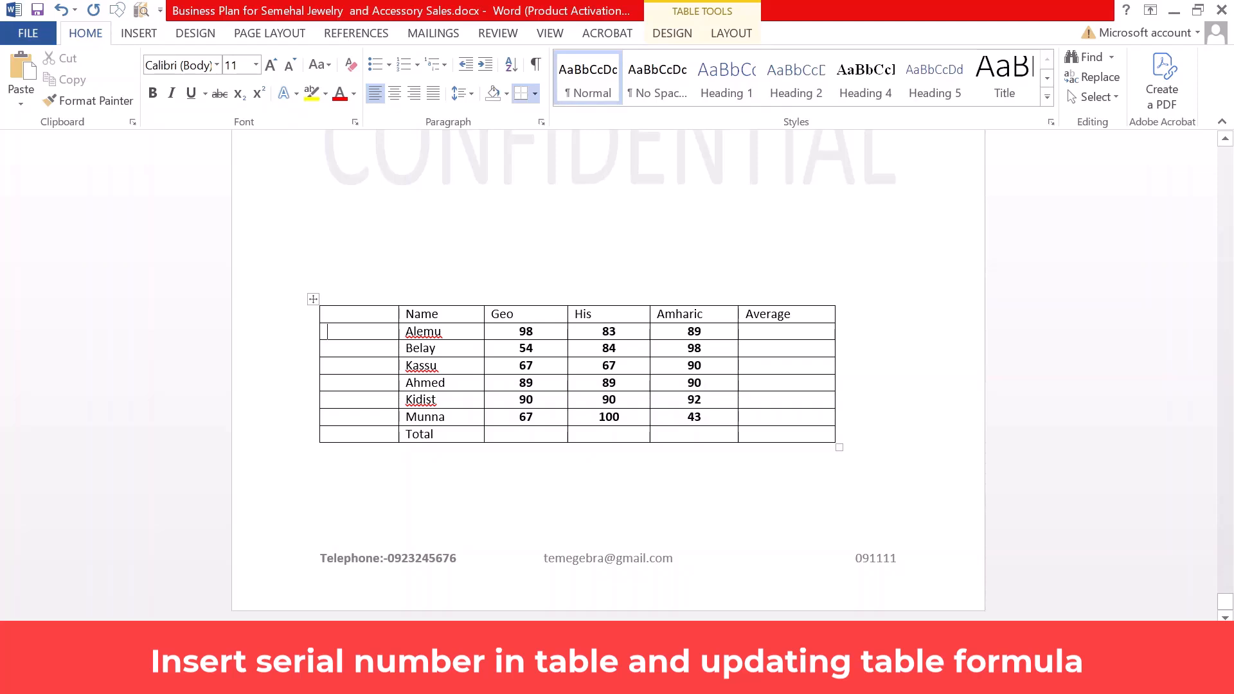
{"action": "left_click_drag", "start_coordinate": [426, 331], "coordinate": [435, 417]}
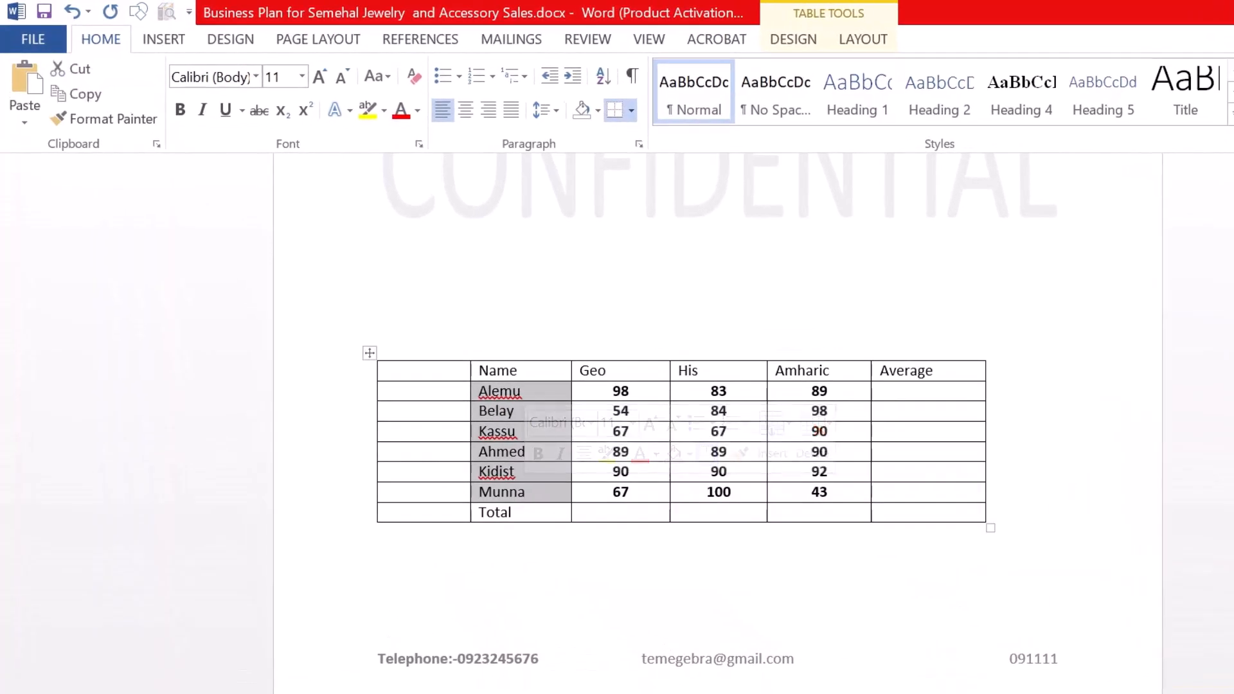
{"action": "left_click", "coordinate": [389, 405]}
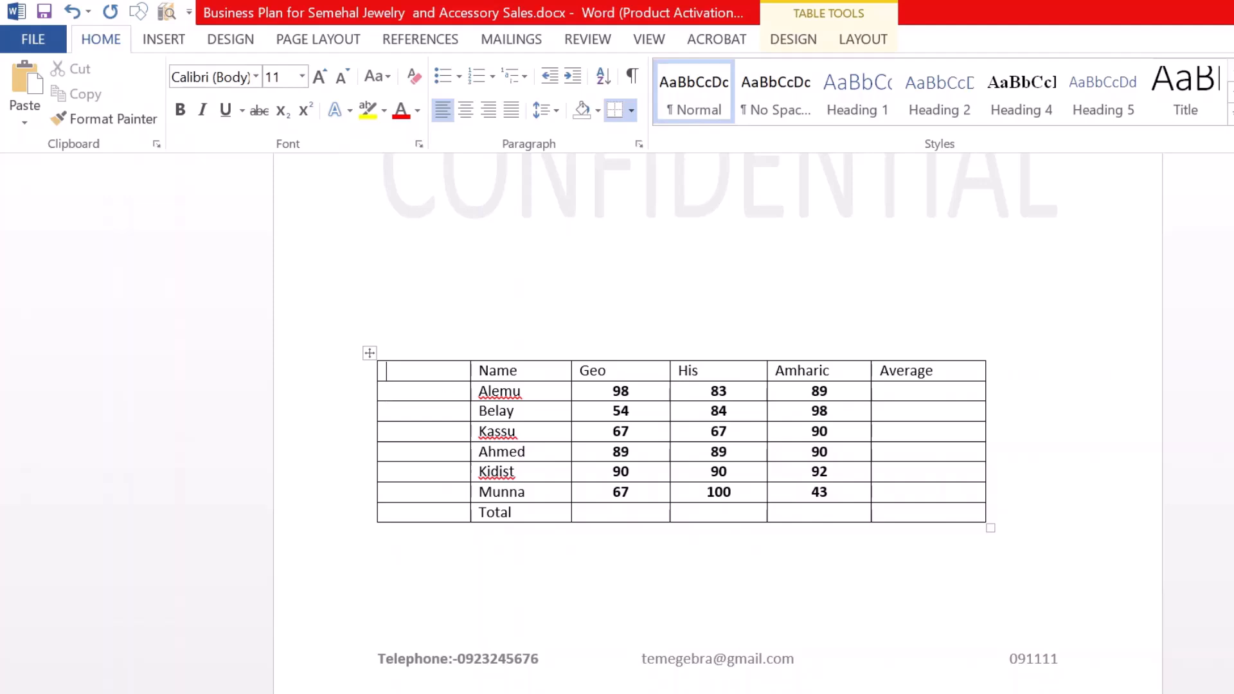
{"action": "type", "text": "S.N"}
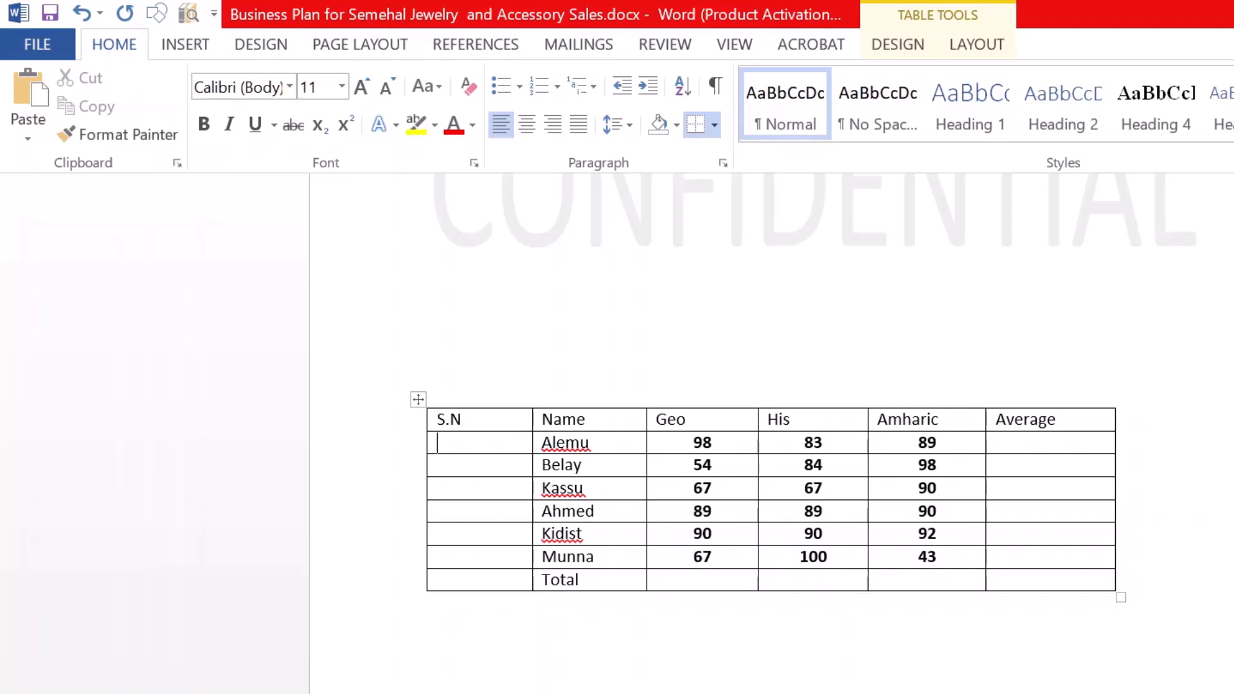
- Number the six student cells in the S.N column automatically using the "1. 2. 3." format
{"action": "key", "text": "shift+Down"}
{"action": "key", "text": "shift+Down"}
{"action": "key", "text": "shift+Down"}
{"action": "key", "text": "shift+Down"}
{"action": "key", "text": "shift+Down"}
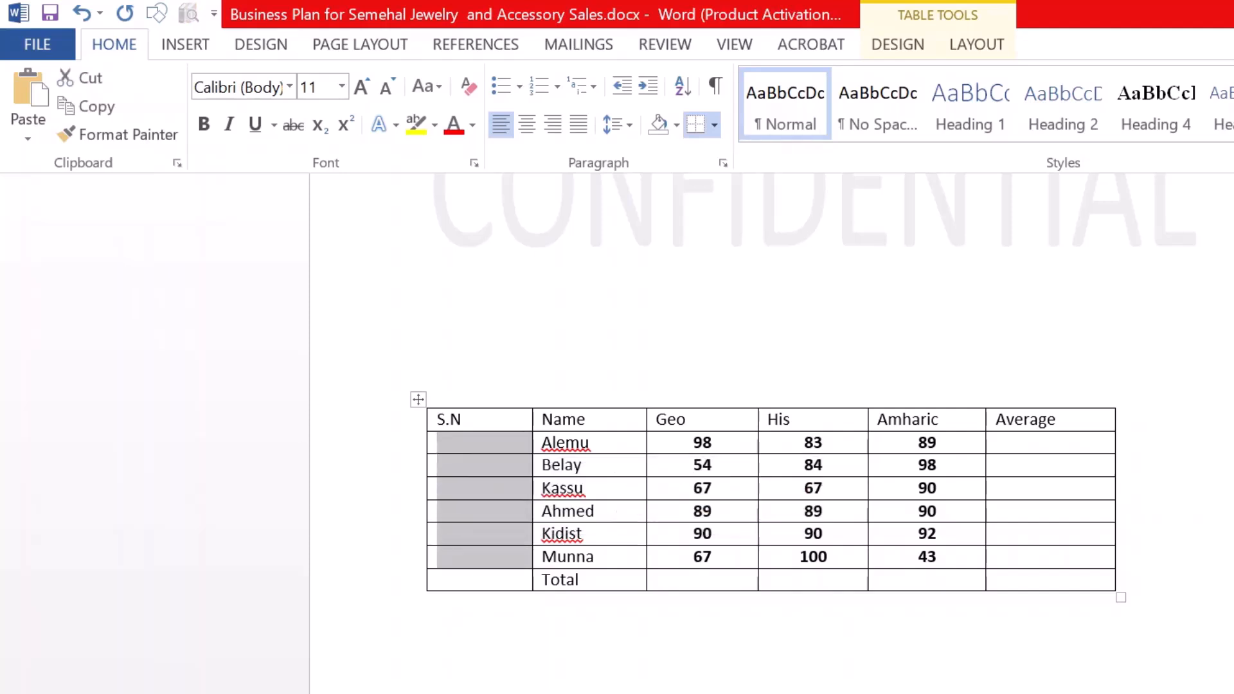
{"action": "left_click", "coordinate": [192, 54]}
{"action": "left_click", "coordinate": [132, 50]}
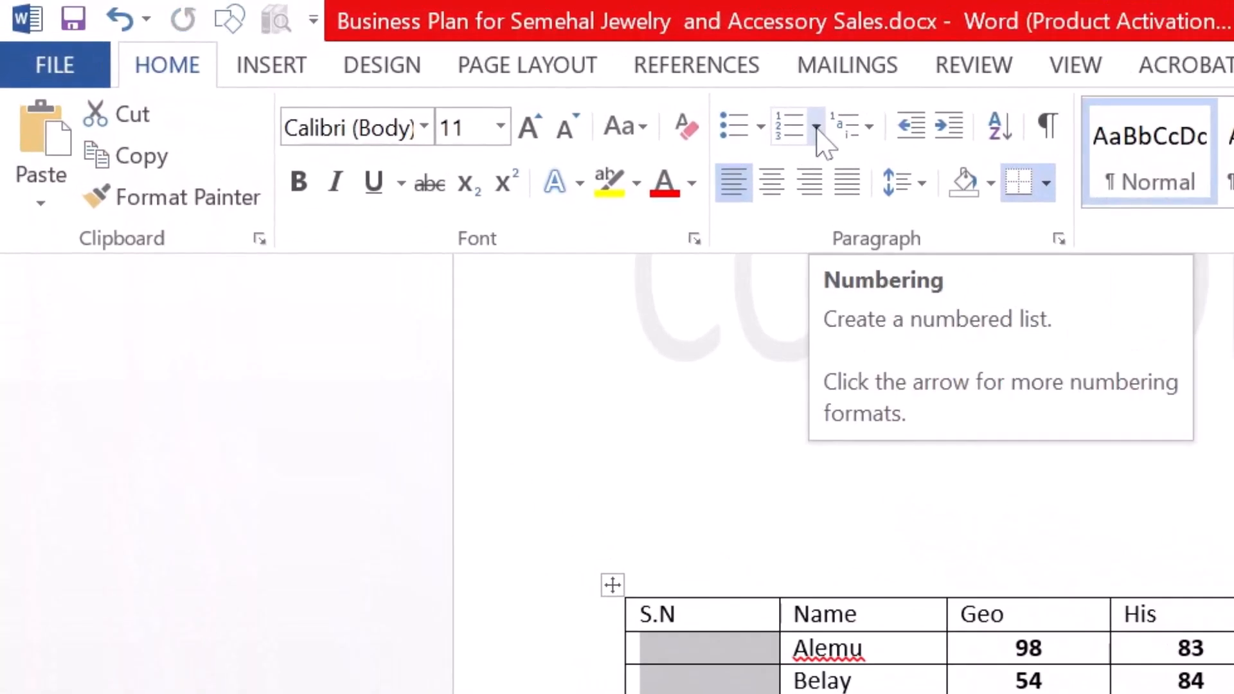
{"action": "left_click", "coordinate": [816, 127]}
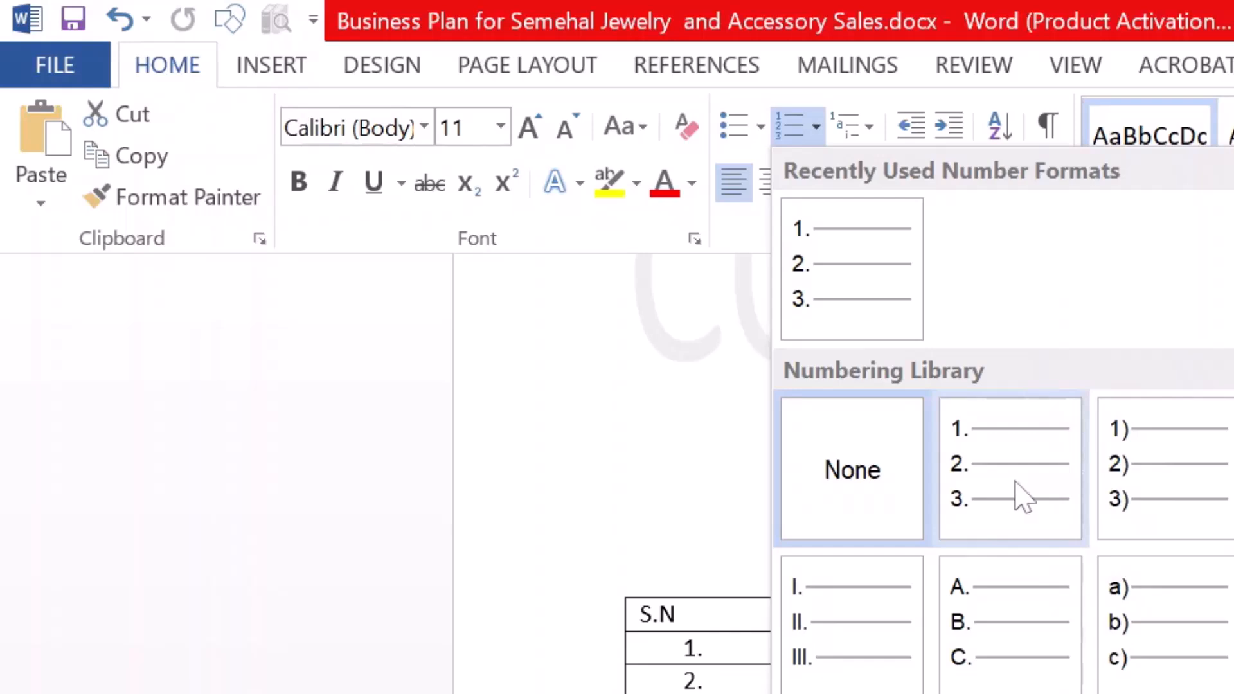
{"action": "left_click", "coordinate": [995, 492]}
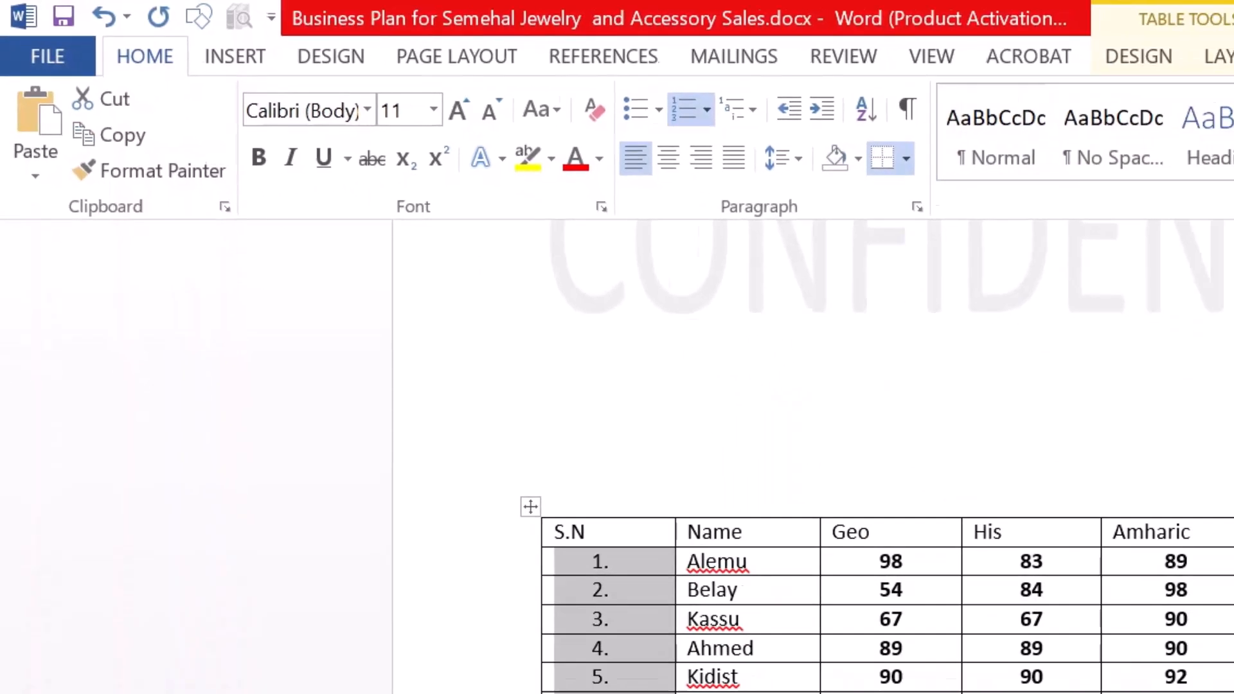
{"action": "left_click", "coordinate": [533, 627]}
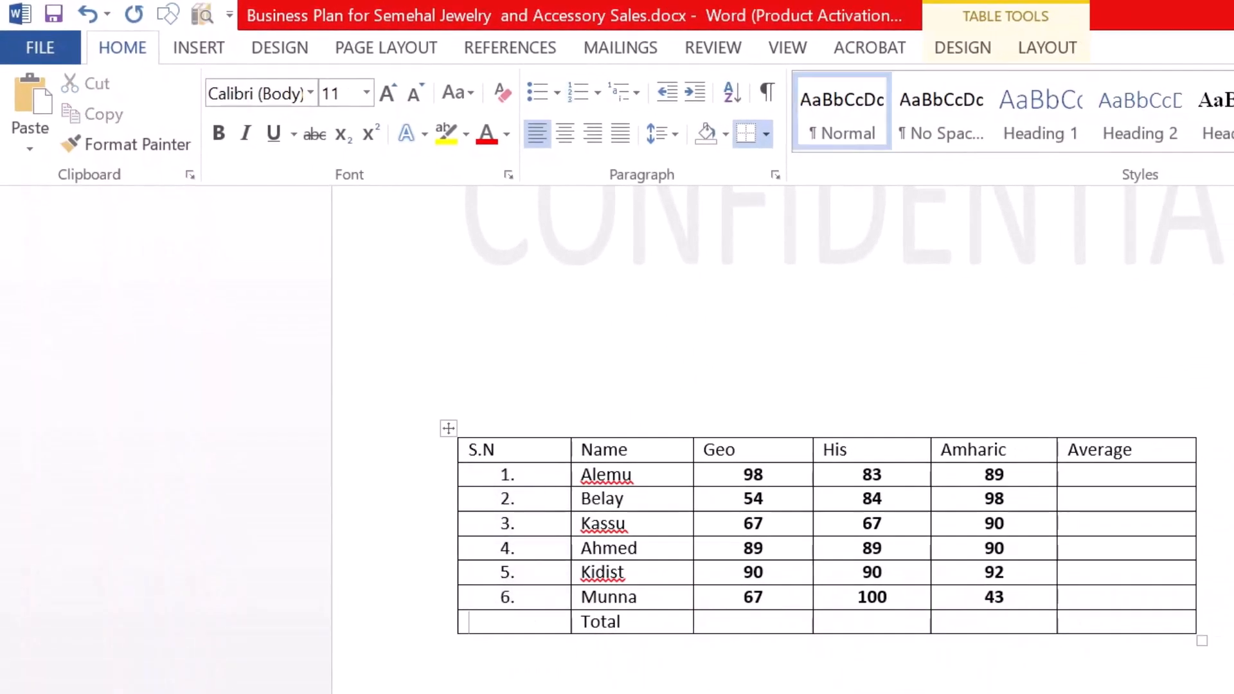
- Insert a blank row below the table row numbered 6 and undo the insertion
{"action": "double_click", "coordinate": [462, 605]}
{"action": "right_click", "coordinate": [461, 605]}
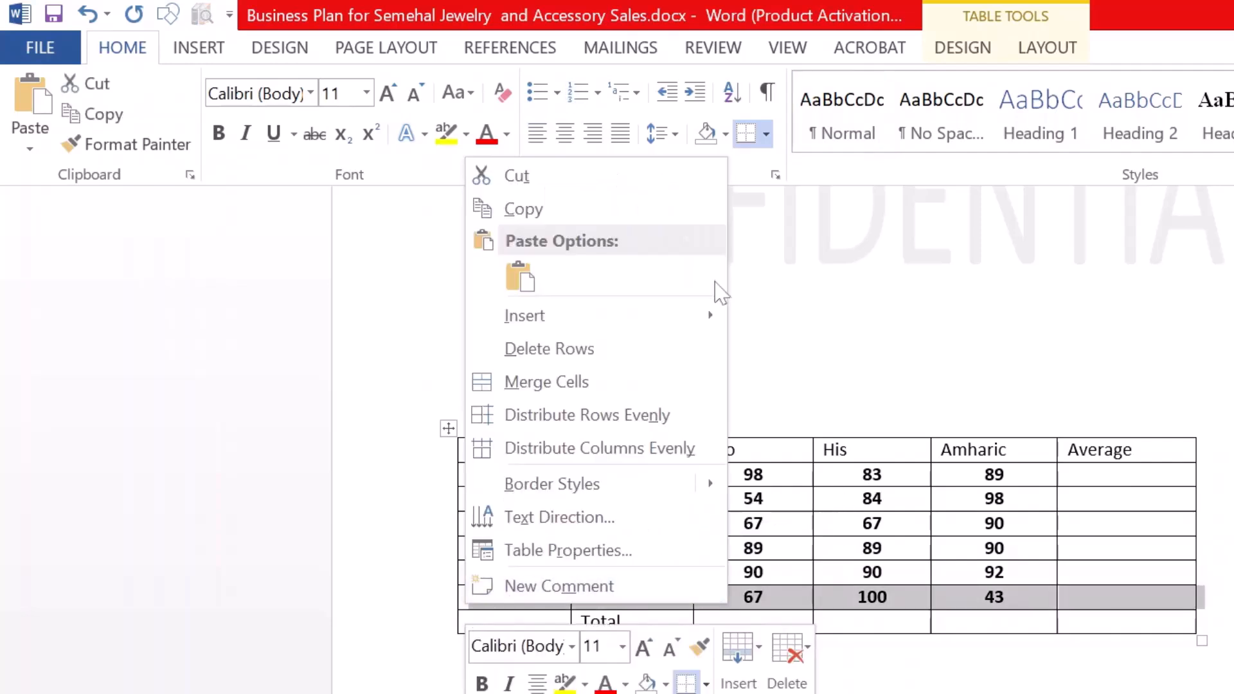
{"action": "mouse_move", "coordinate": [689, 317]}
{"action": "left_click", "coordinate": [897, 429]}
{"action": "left_click", "coordinate": [533, 623]}
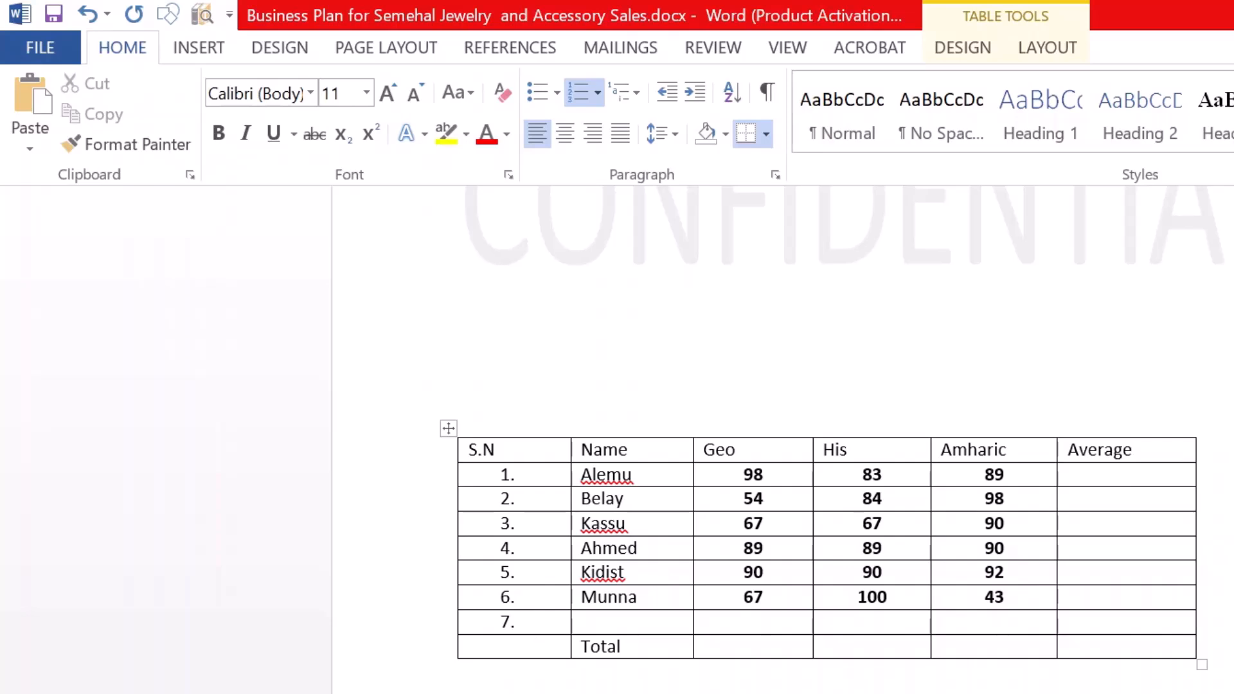
{"action": "key", "text": "ctrl+z"}
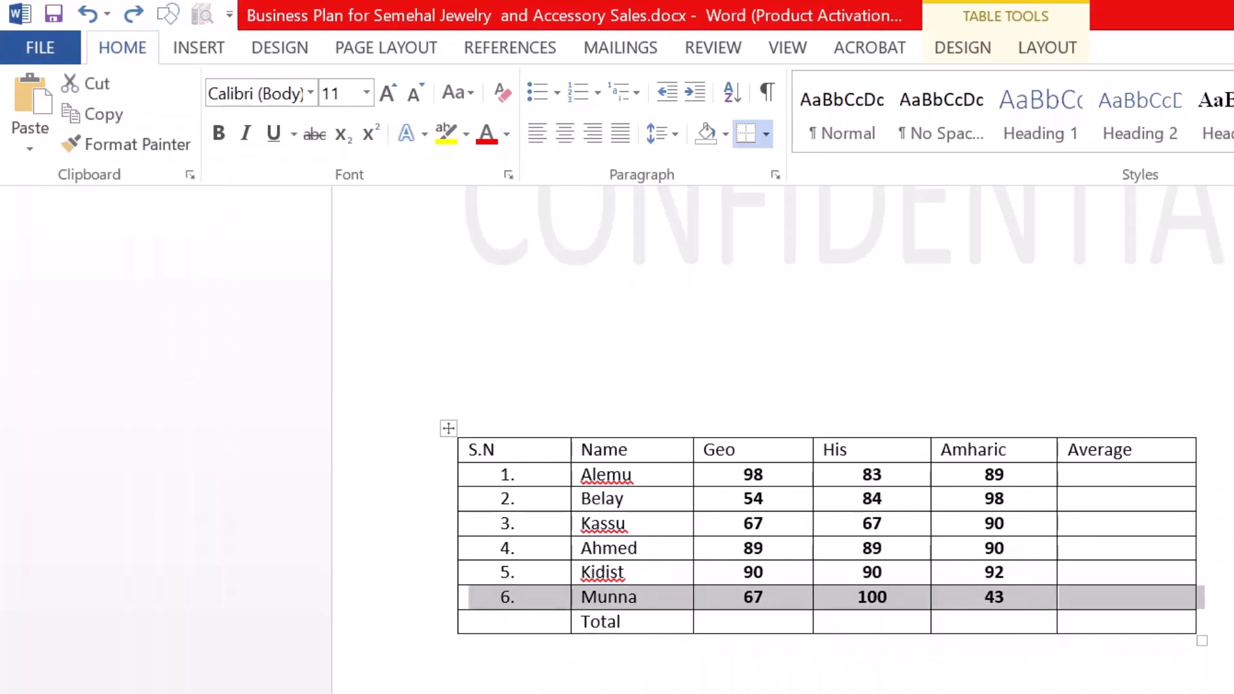
- Delete the entire table row numbered 4
{"action": "left_click", "coordinate": [460, 554]}
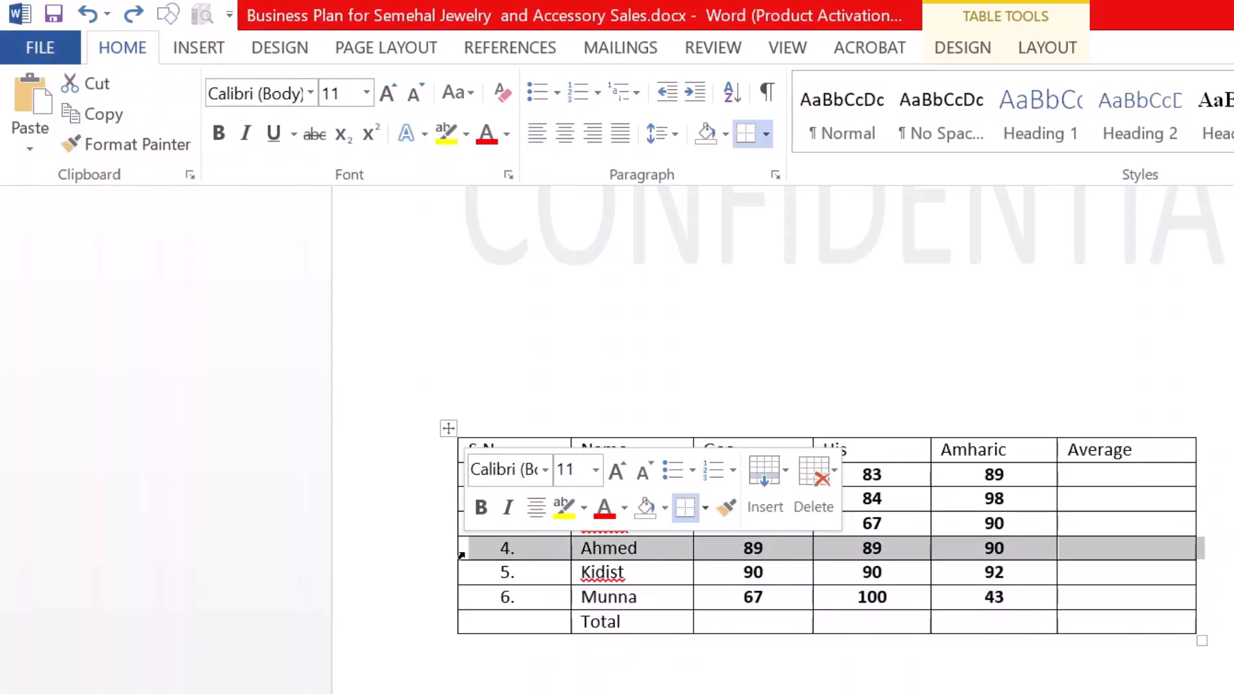
{"action": "right_click", "coordinate": [461, 555]}
{"action": "left_click", "coordinate": [607, 298]}
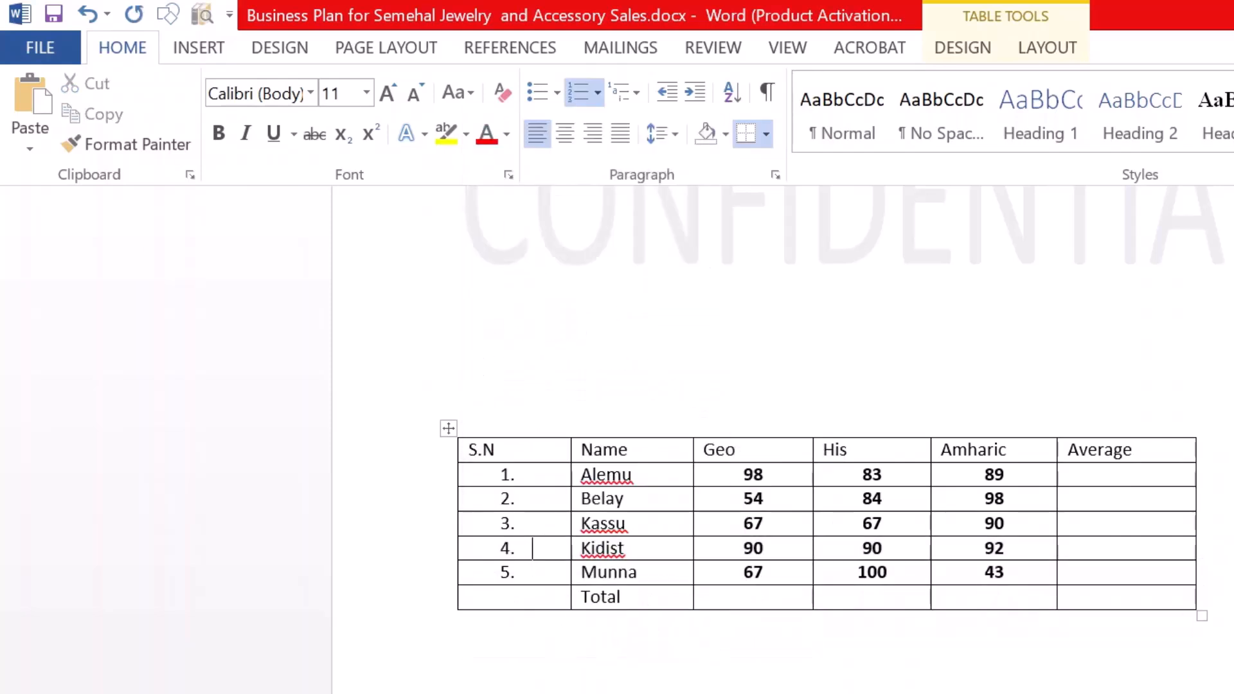
{"action": "left_click", "coordinate": [545, 481]}
- Insert a blank row below the table row numbered 5 and undo the insertion
{"action": "left_click", "coordinate": [459, 575]}
{"action": "right_click", "coordinate": [460, 574]}
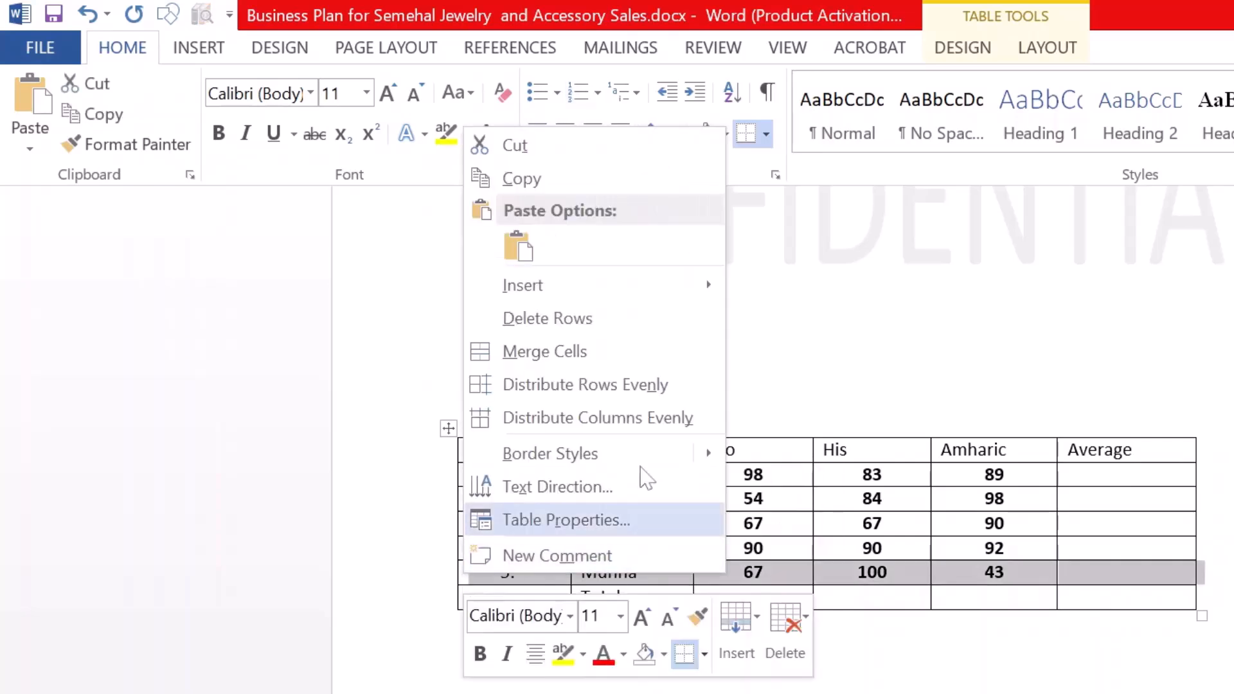
{"action": "mouse_move", "coordinate": [637, 296]}
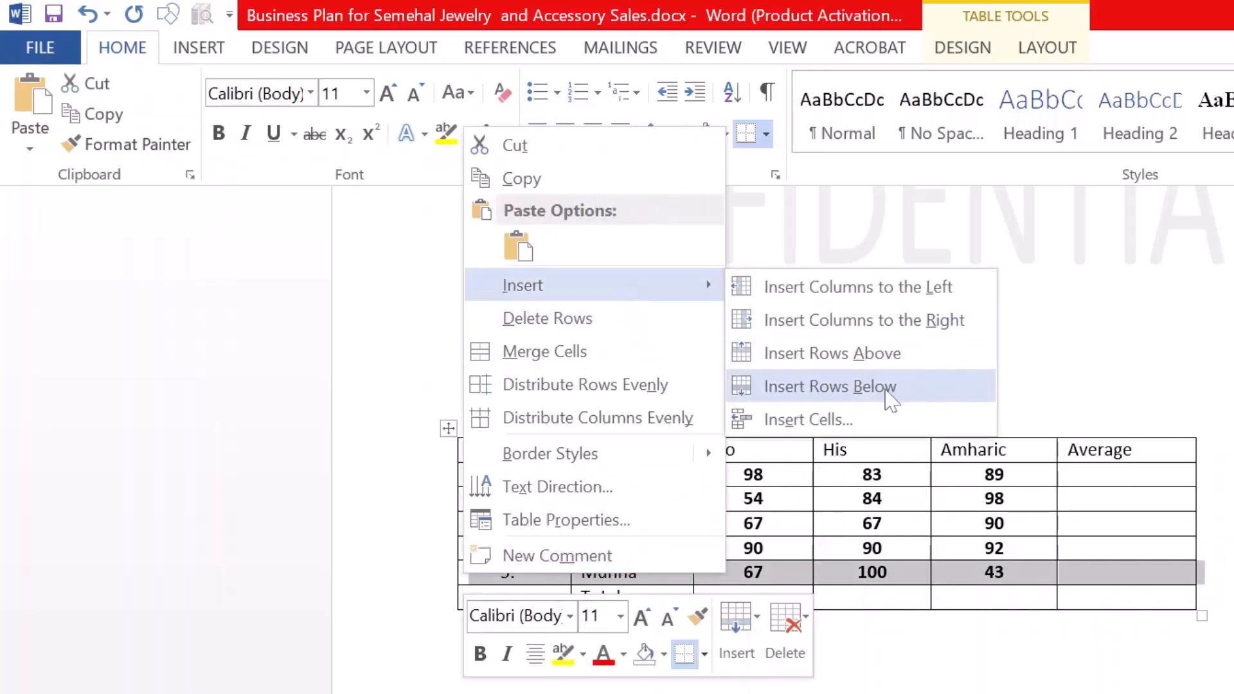
{"action": "left_click", "coordinate": [892, 393]}
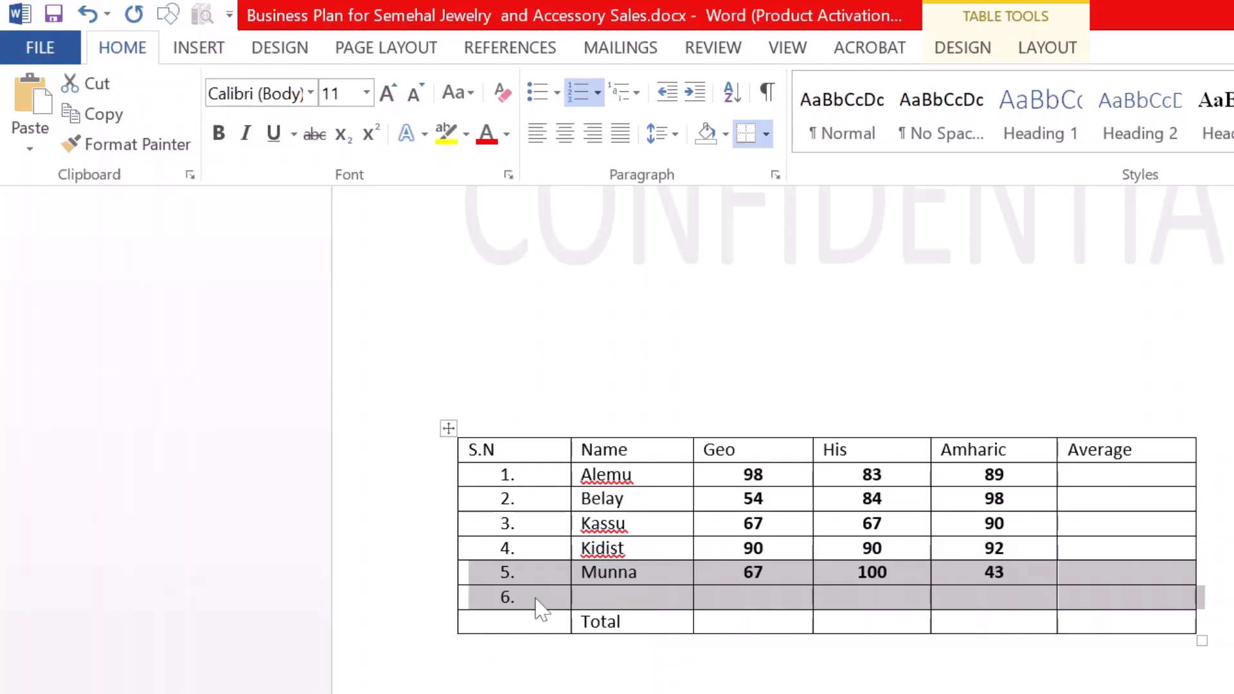
{"action": "key", "text": "ctrl+z"}
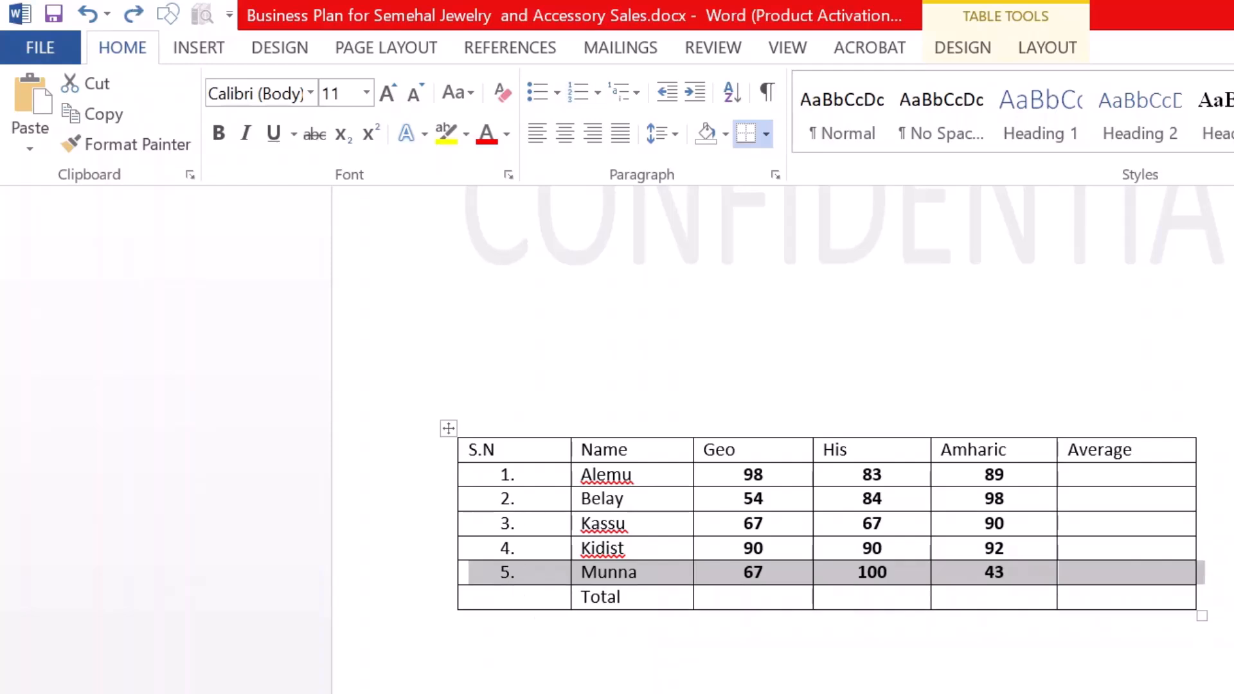
{"action": "left_click", "coordinate": [532, 499]}
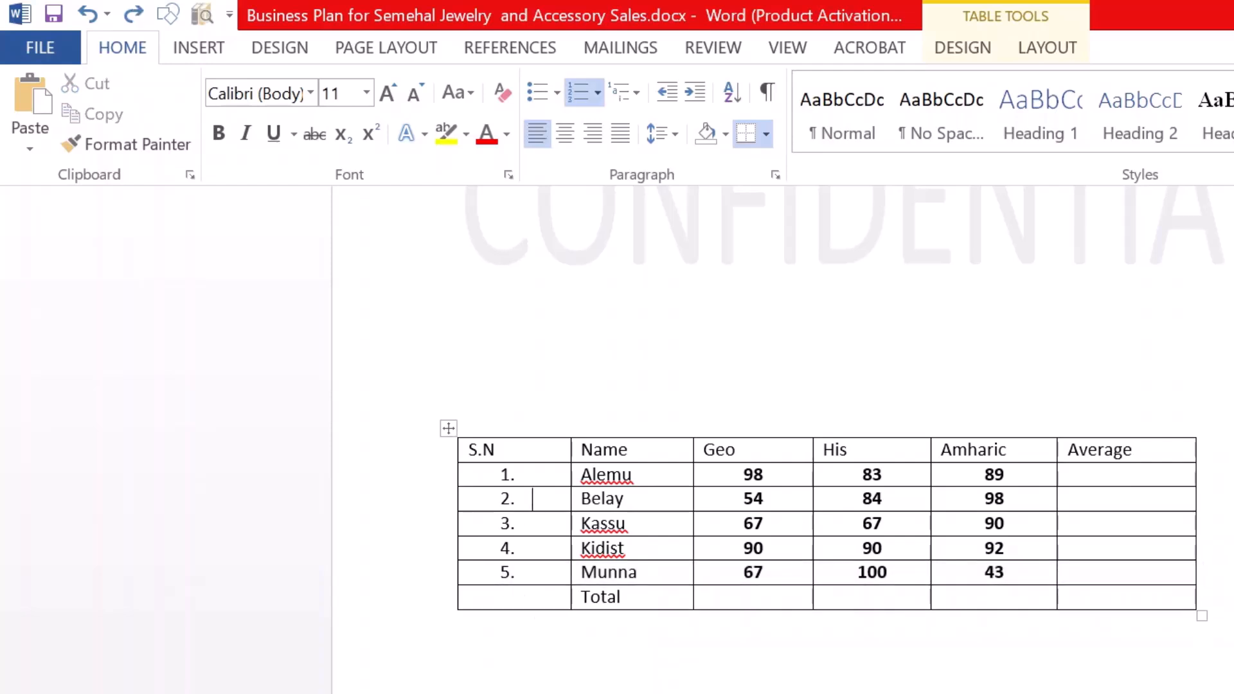
- Delete the entire table row numbered 3
{"action": "left_click", "coordinate": [457, 518]}
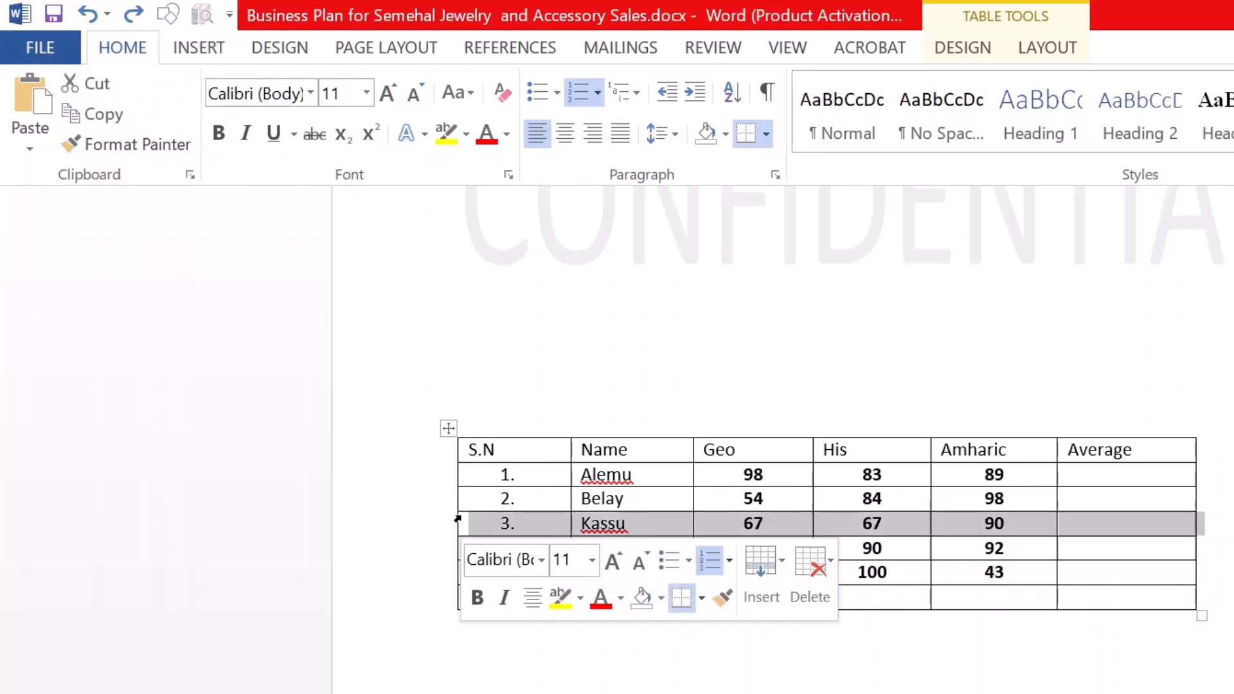
{"action": "right_click", "coordinate": [462, 523]}
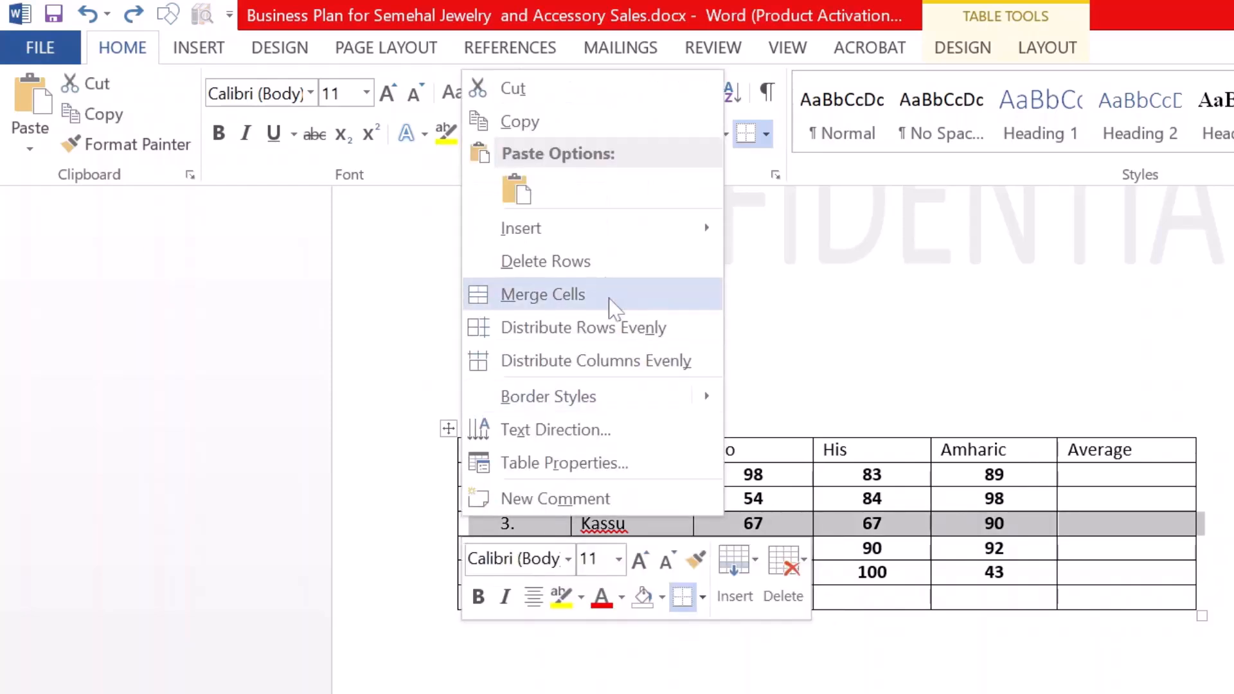
{"action": "left_click", "coordinate": [596, 261]}
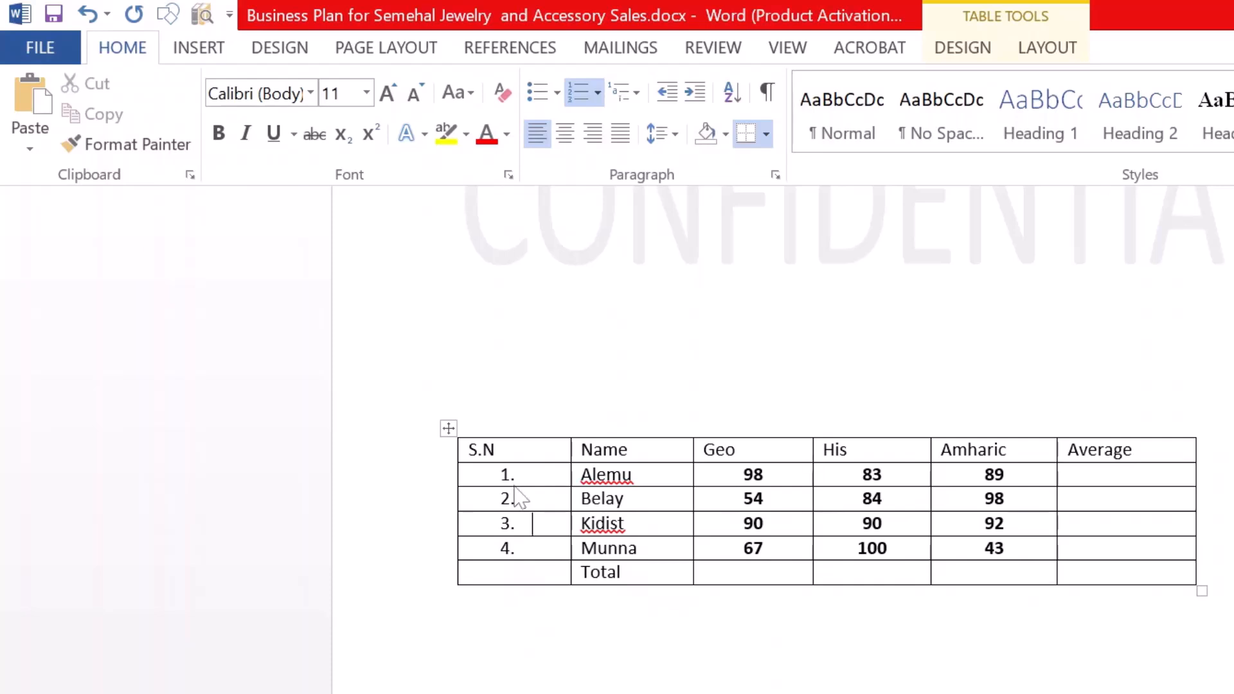
- Change the numbering format of the four serial numbers in the S.N column to "1) 2) 3)"
{"action": "left_click_drag", "start_coordinate": [523, 476], "coordinate": [539, 550]}
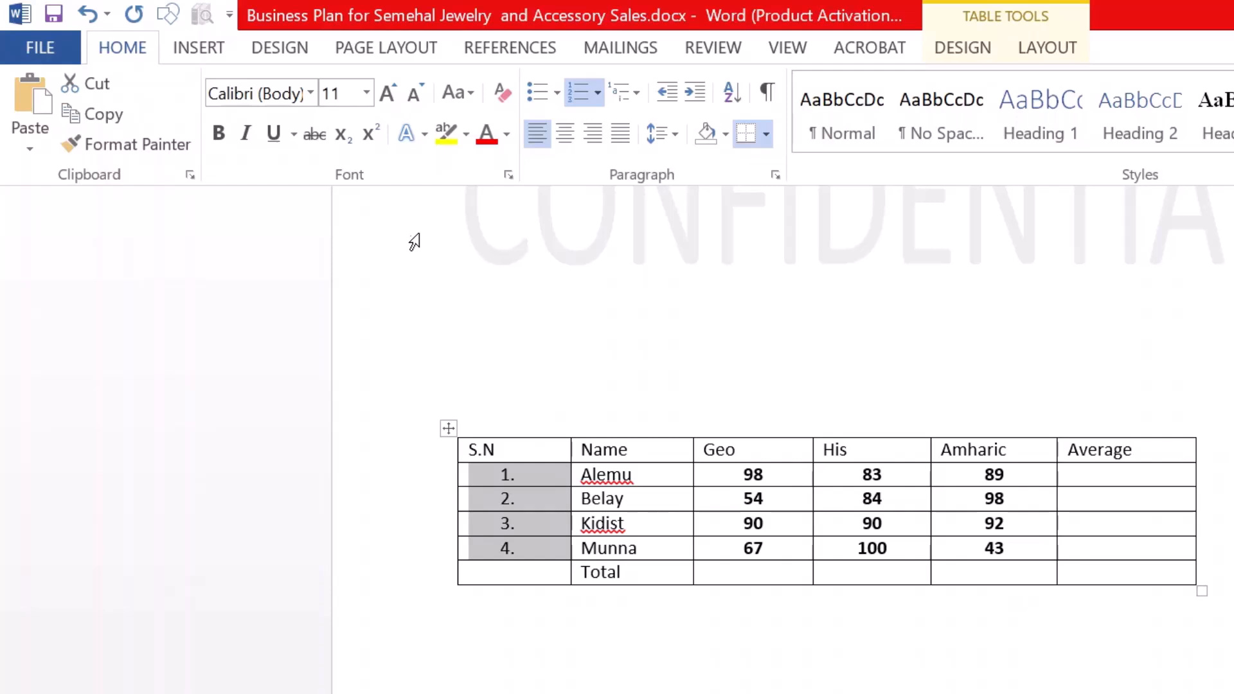
{"action": "left_click", "coordinate": [598, 93]}
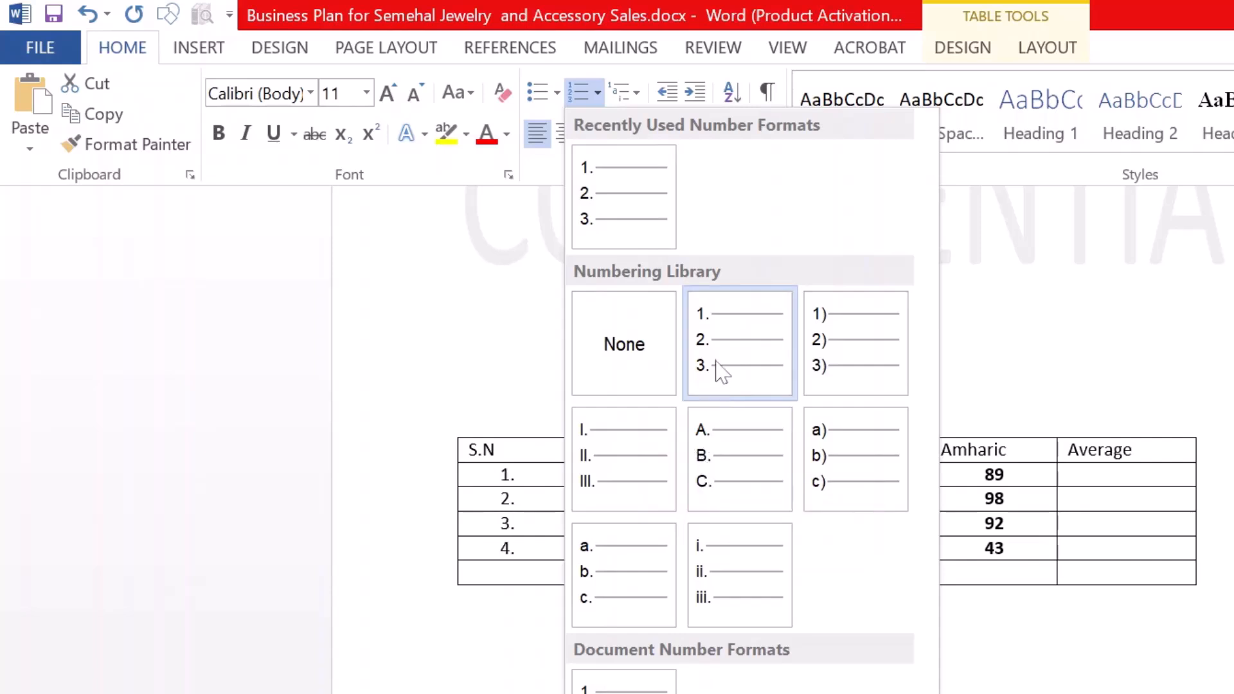
{"action": "left_click", "coordinate": [860, 350]}
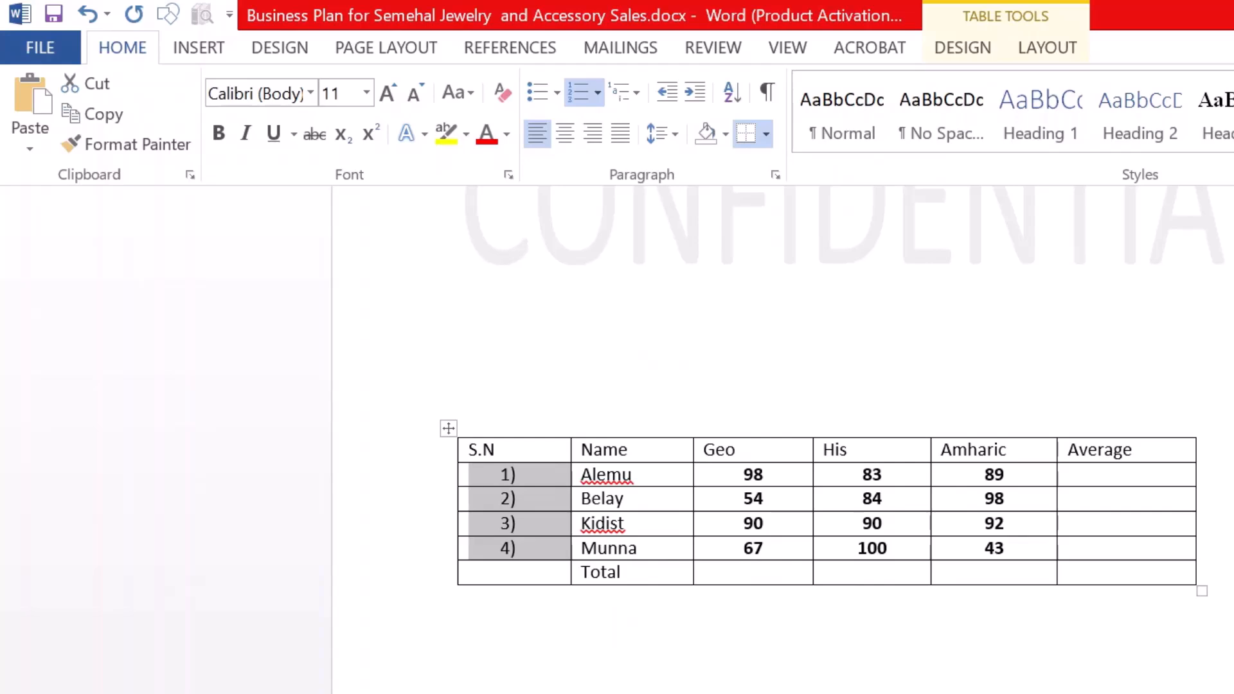
{"action": "left_click", "coordinate": [643, 525]}
- Insert a blank row above the Total row and undo the insertion
{"action": "mouse_move", "coordinate": [456, 573]}
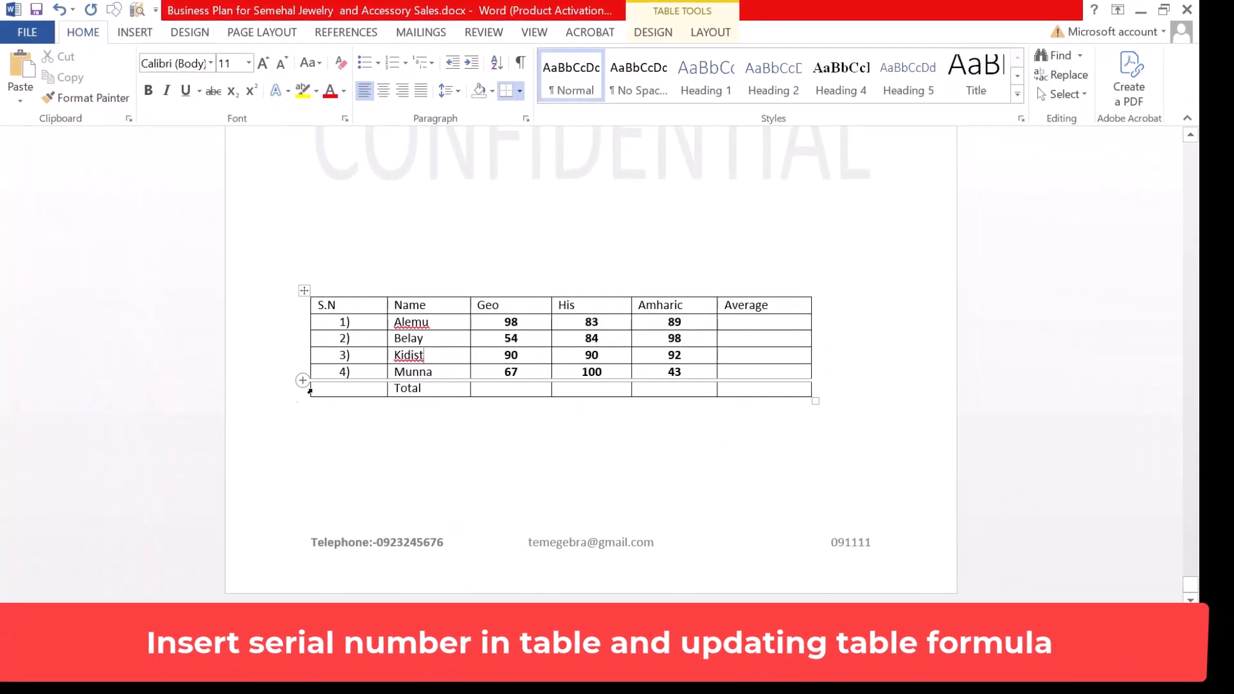
{"action": "double_click", "coordinate": [314, 391]}
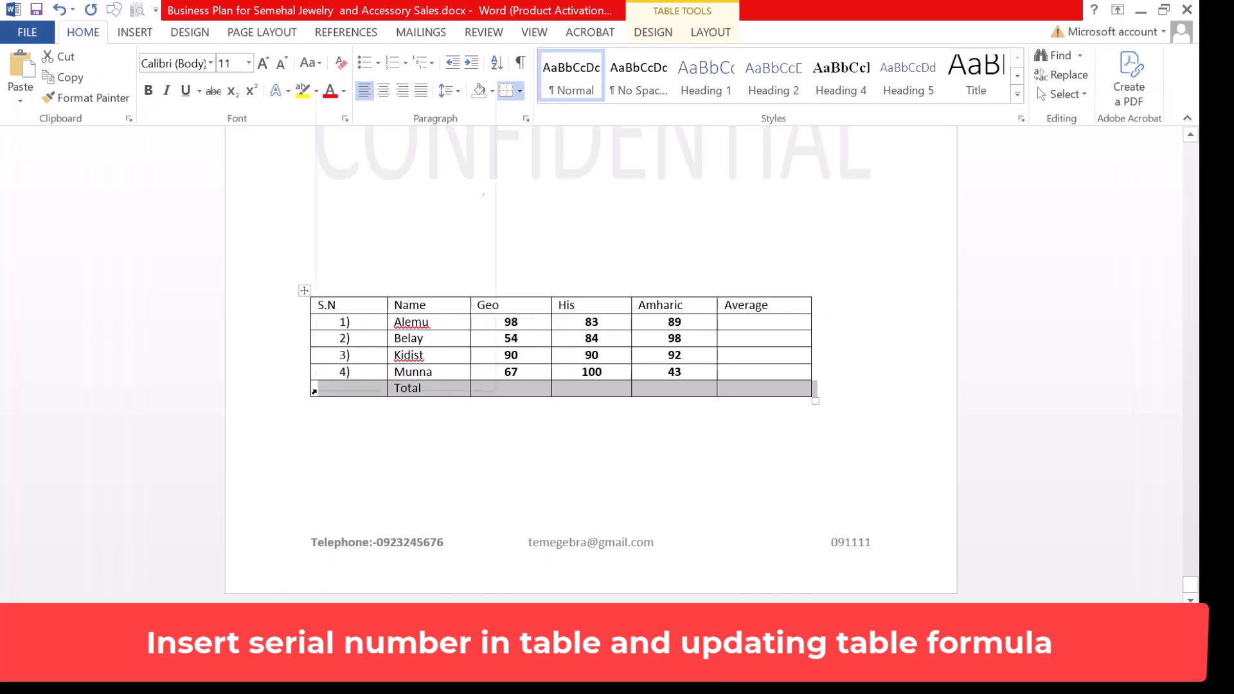
{"action": "right_click", "coordinate": [314, 390]}
{"action": "mouse_move", "coordinate": [415, 195]}
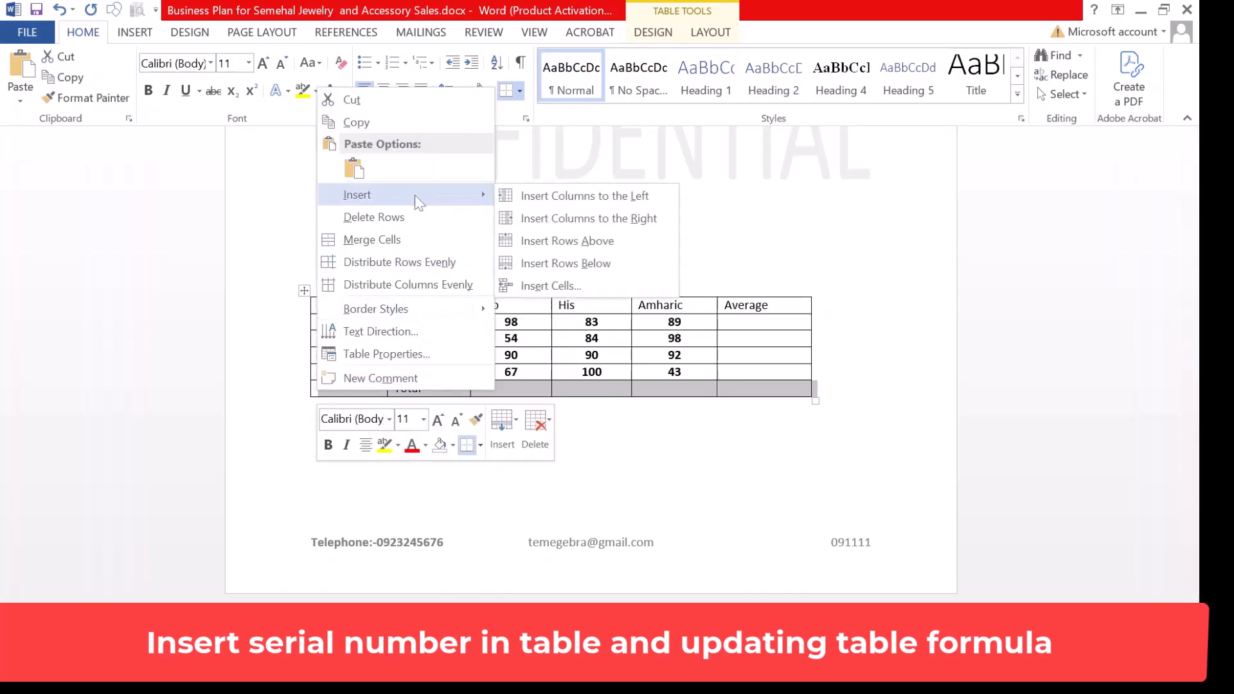
{"action": "left_click", "coordinate": [604, 241]}
{"action": "left_click", "coordinate": [426, 391]}
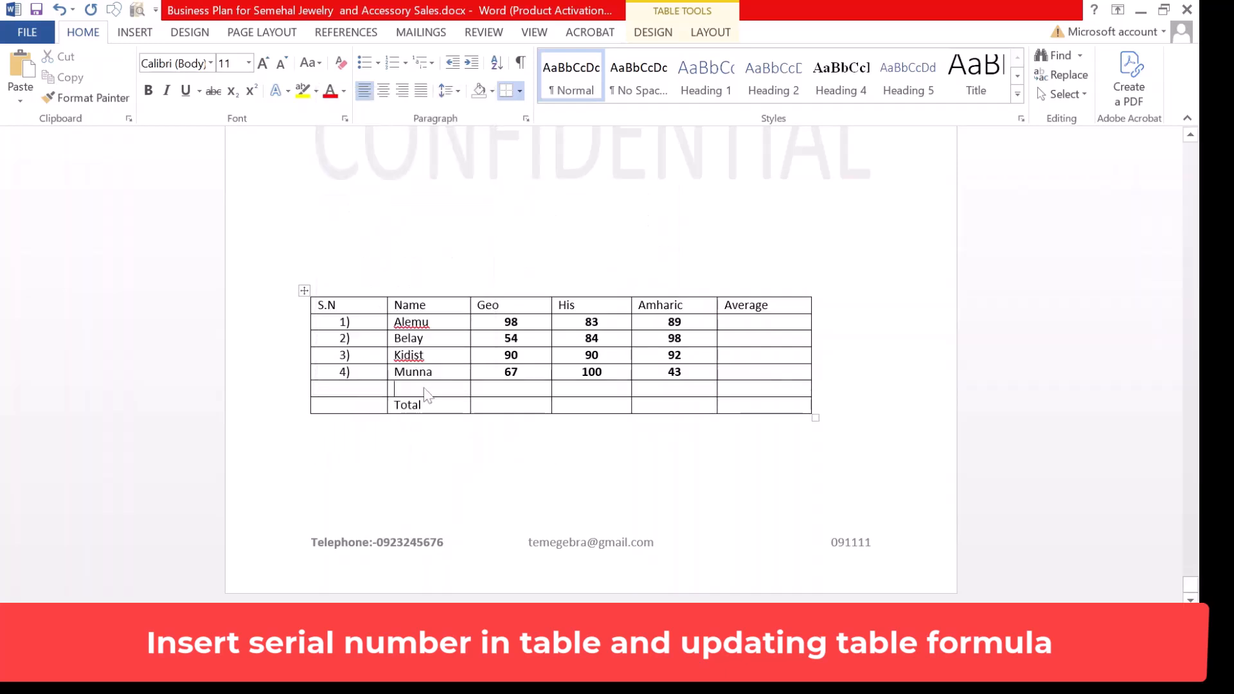
{"action": "key", "text": "ctrl+z"}
{"action": "left_click", "coordinate": [386, 355]}
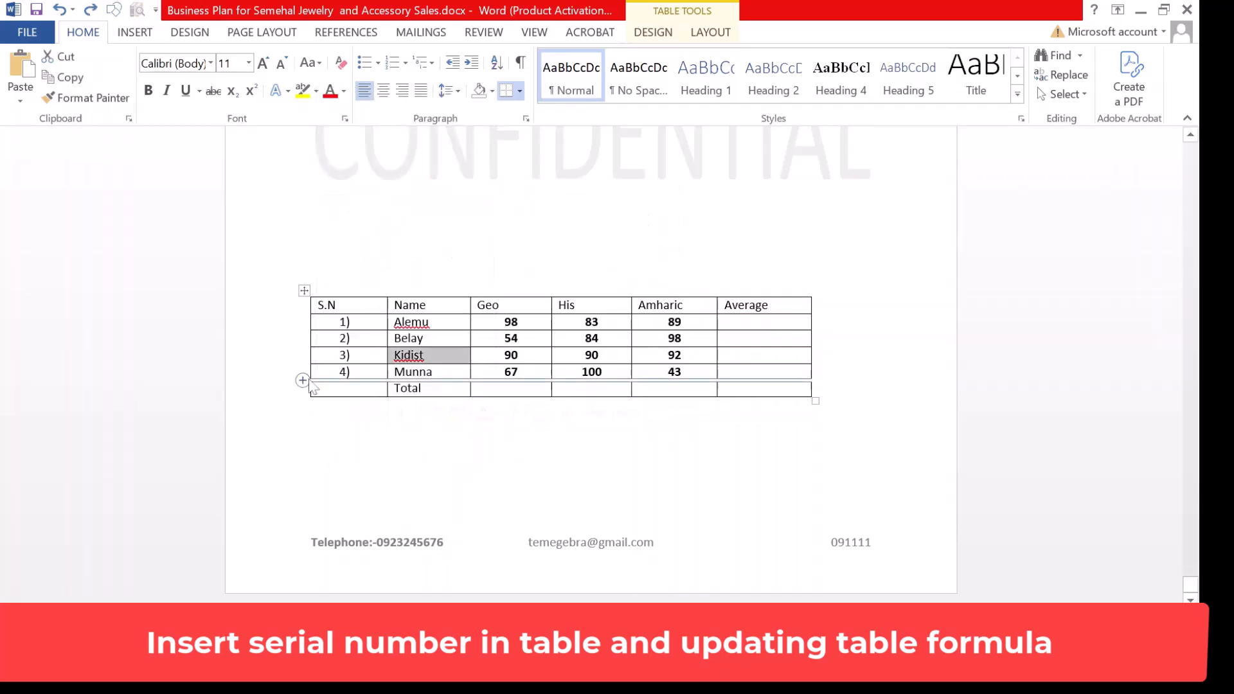
- Insert a blank row below the last numbered student row of the marks table
{"action": "left_click", "coordinate": [311, 372]}
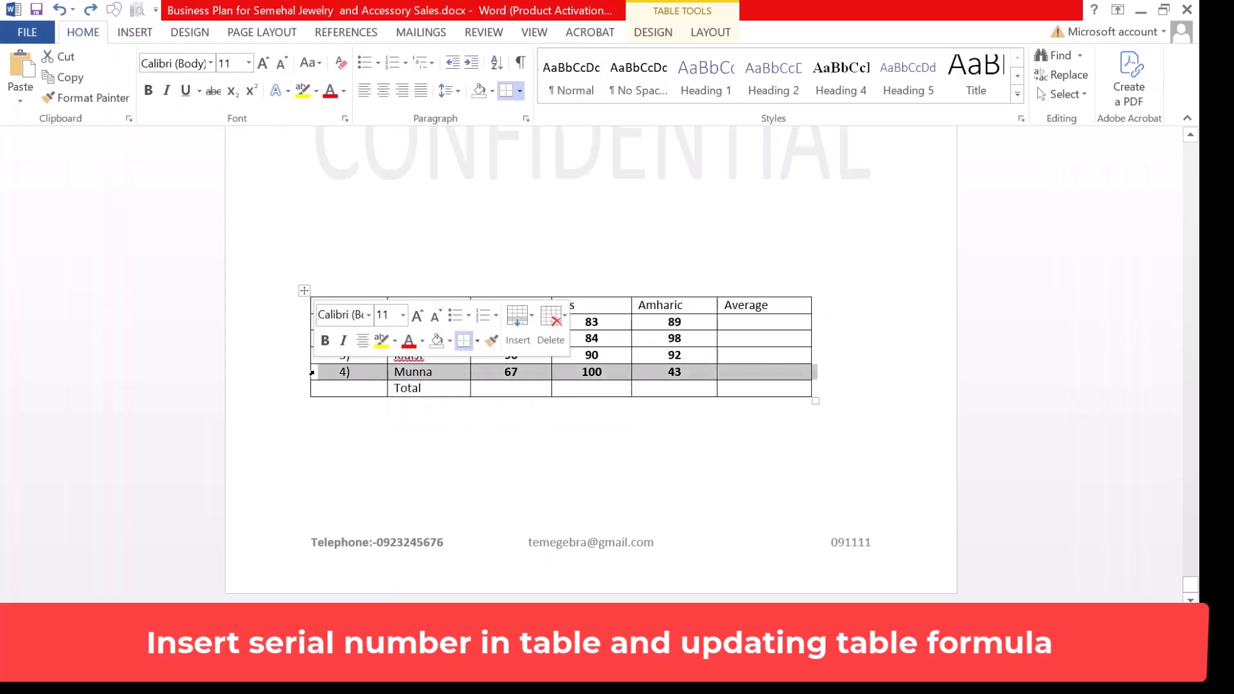
{"action": "right_click", "coordinate": [313, 373]}
{"action": "mouse_move", "coordinate": [450, 175]}
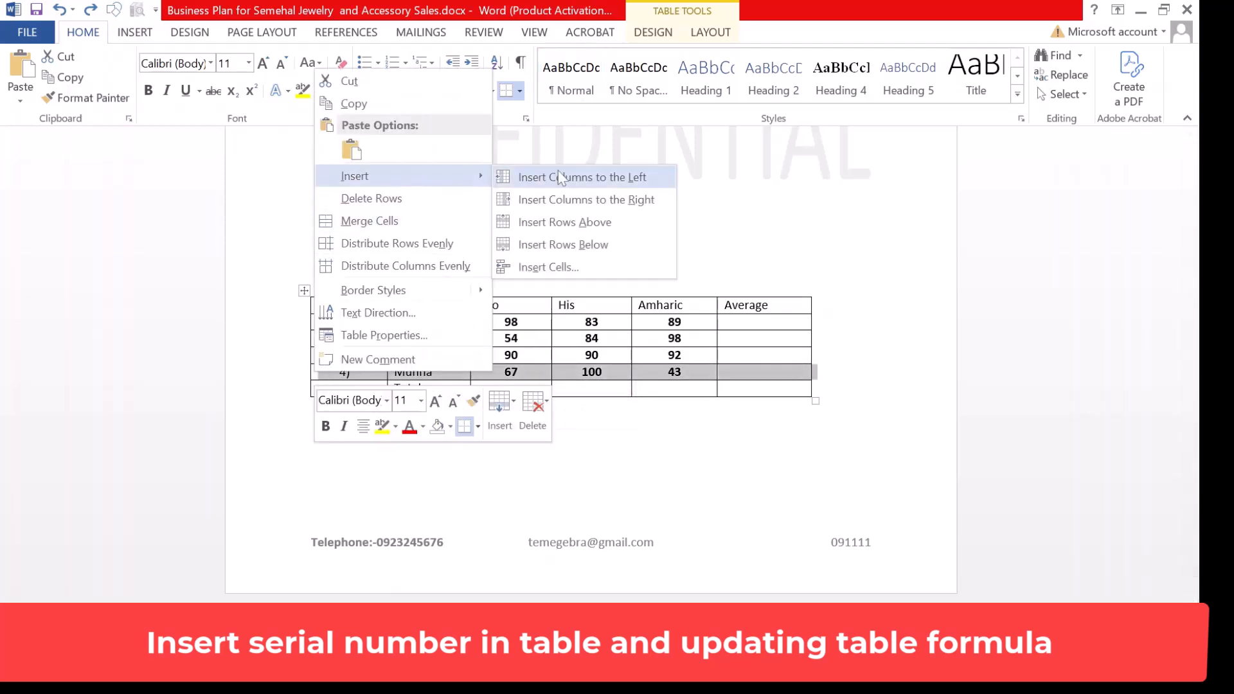
{"action": "left_click", "coordinate": [604, 246]}
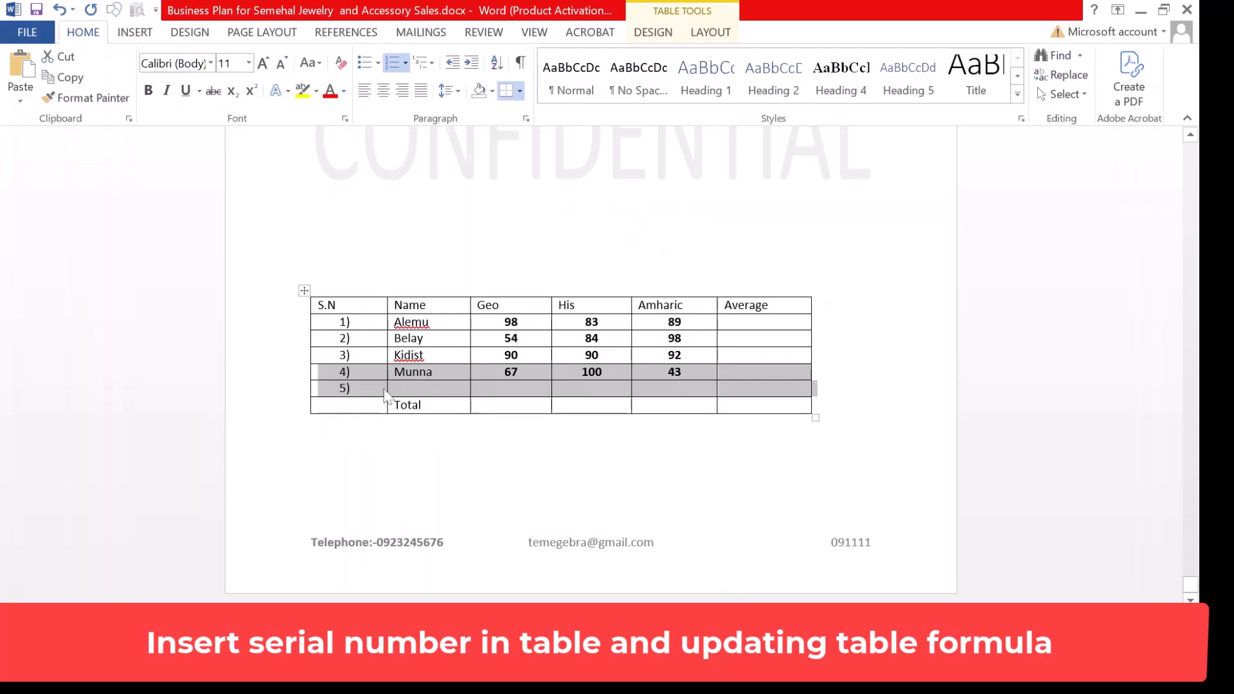
- Fill the new row with the student's name and the marks 67 for Geo, 90 for His and 78 for Amharic
{"action": "left_click", "coordinate": [409, 392]}
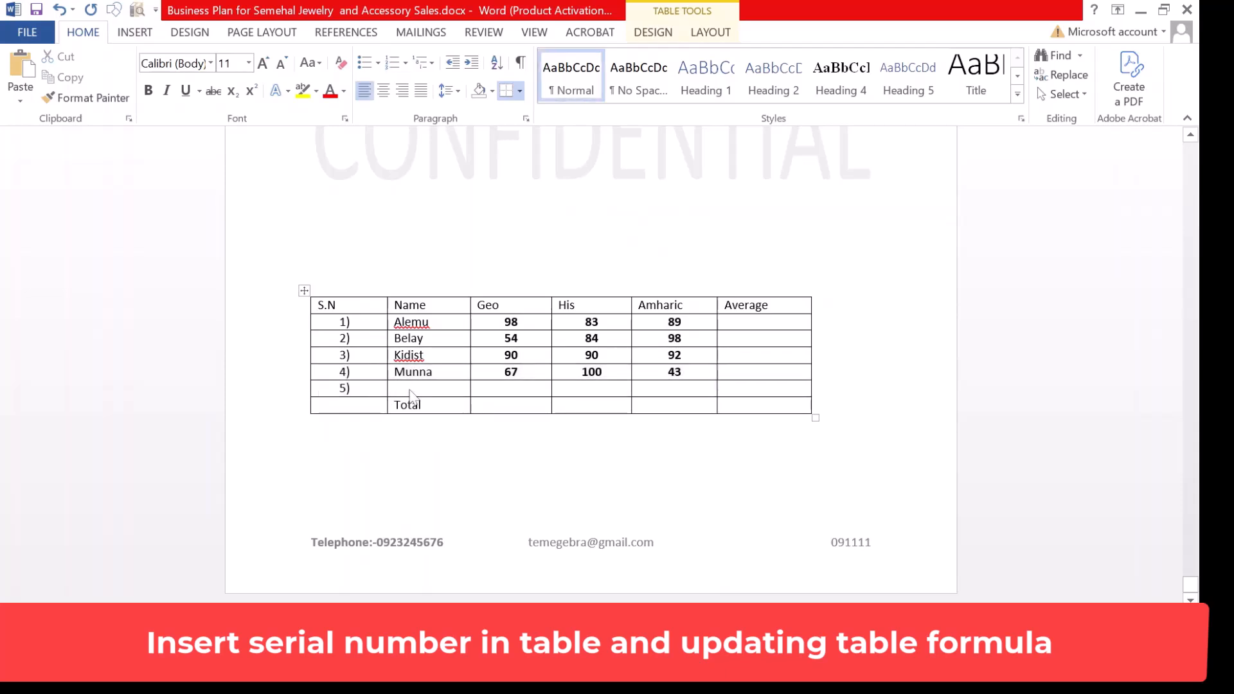
{"action": "type", "text": "Helen"}
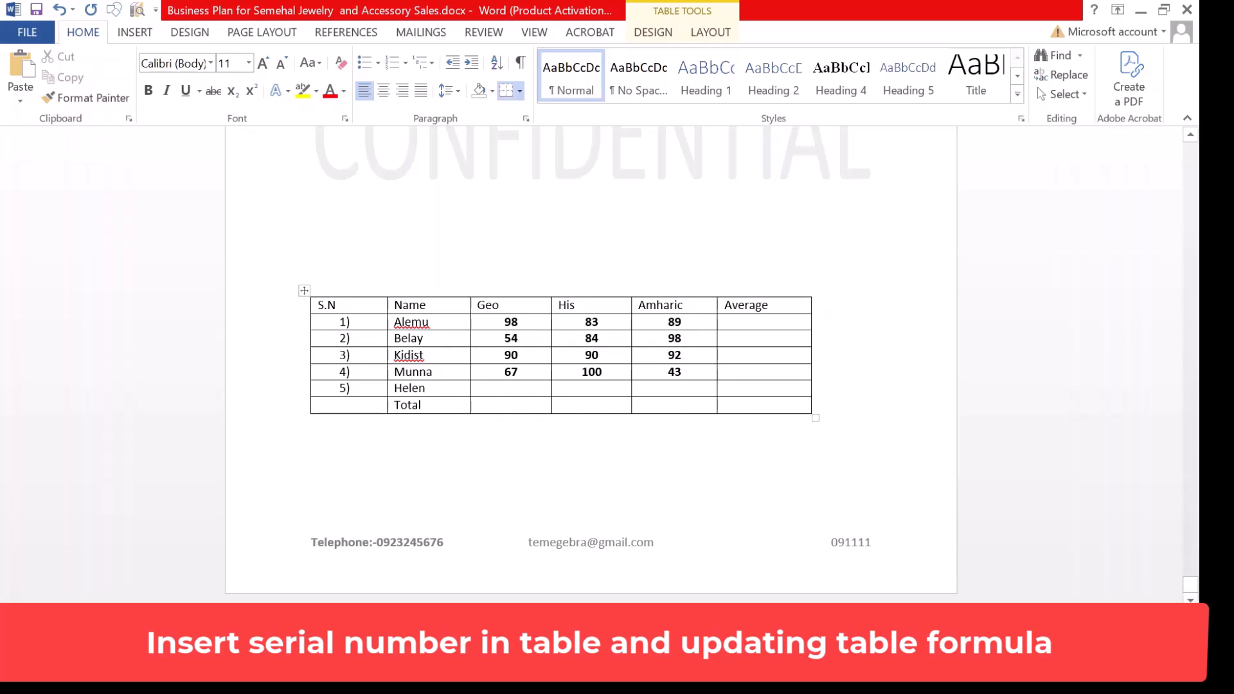
{"action": "key", "text": "Tab"}
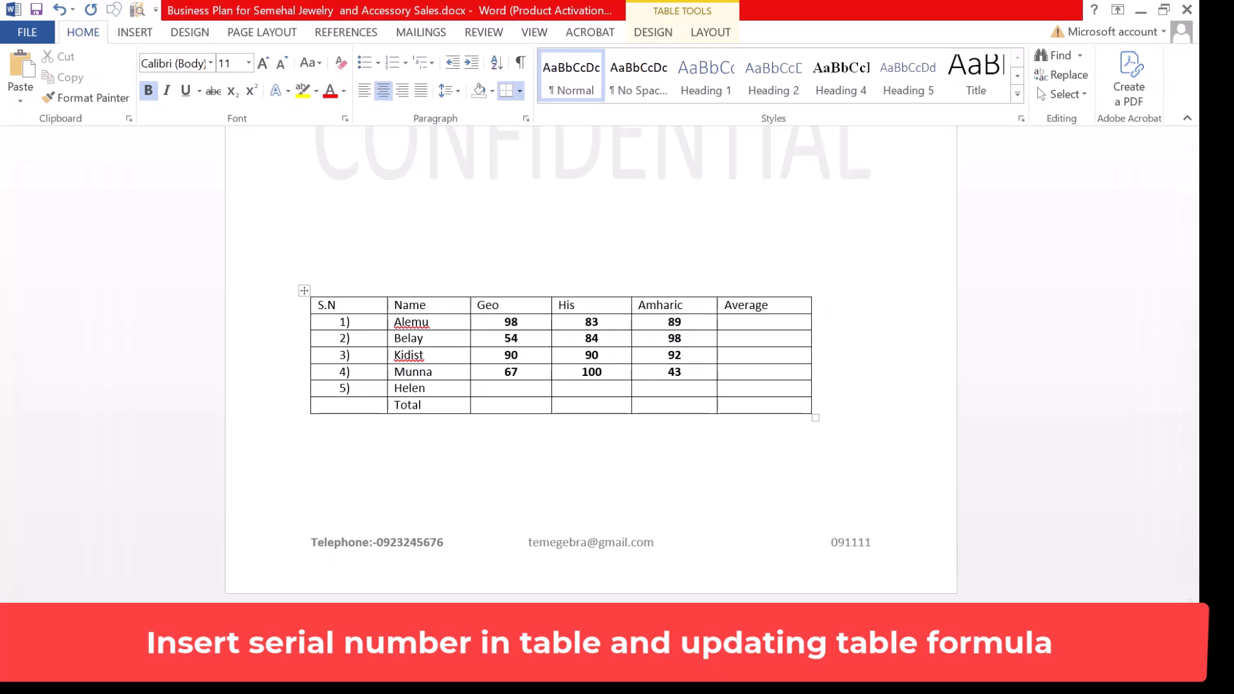
{"action": "type", "text": "67"}
{"action": "key", "text": "Tab"}
{"action": "type", "text": "90"}
{"action": "key", "text": "Tab"}
{"action": "type", "text": "78"}
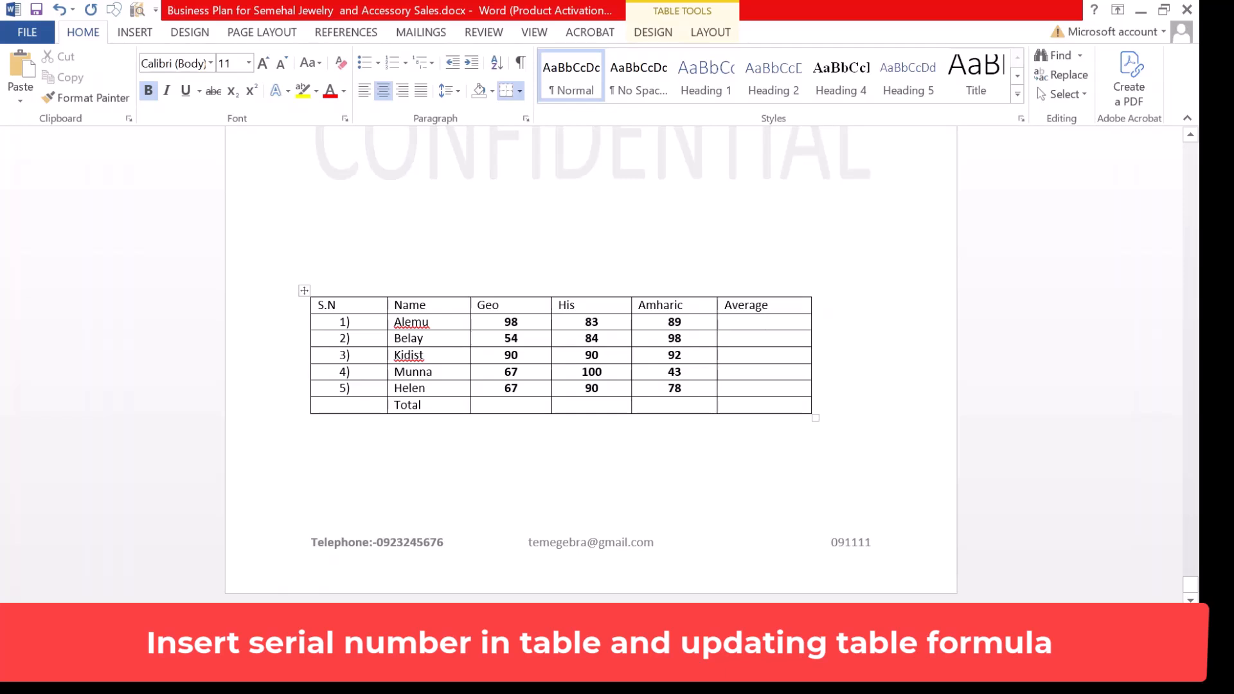
- Insert the formula =SUM(ABOVE) in the Total row's Geo cell
{"action": "left_click", "coordinate": [504, 321]}
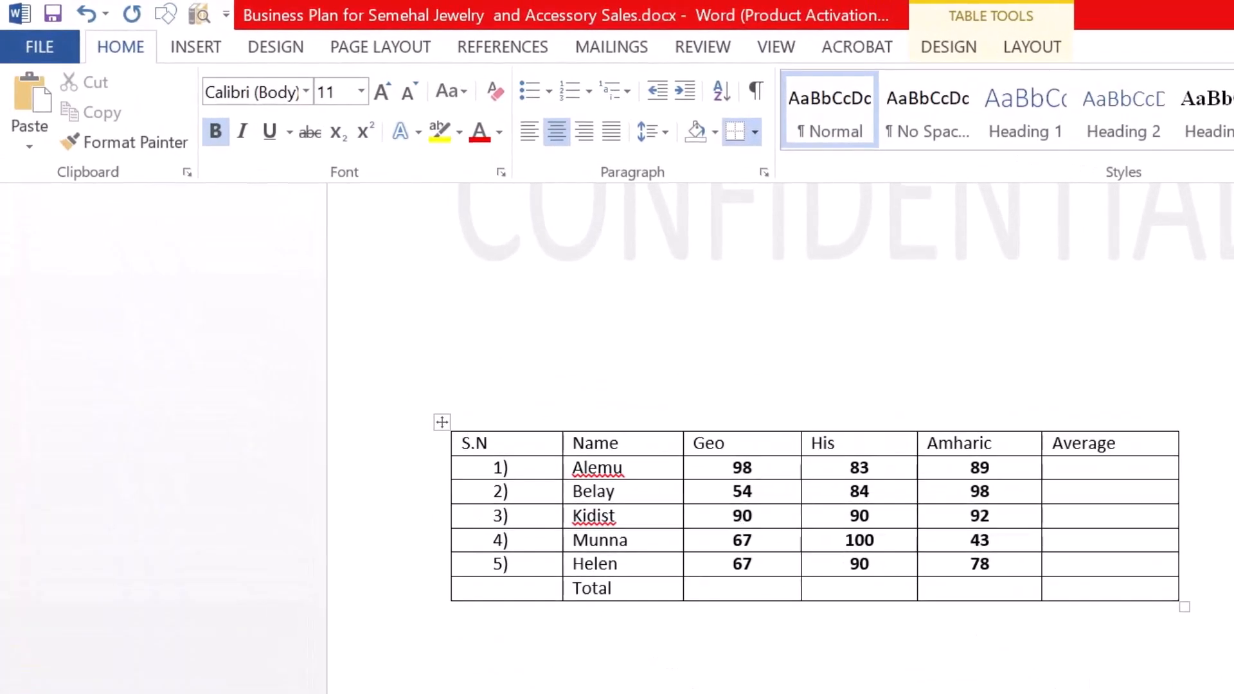
{"action": "left_click", "coordinate": [733, 586]}
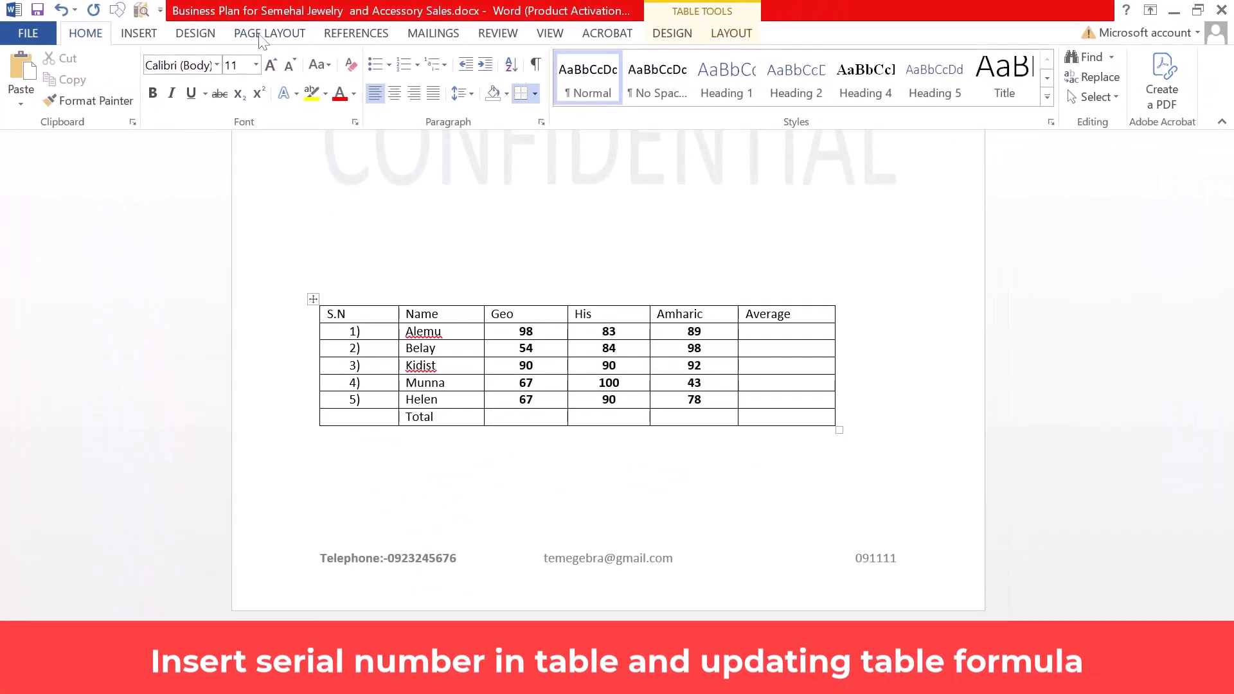
{"action": "left_click", "coordinate": [732, 35]}
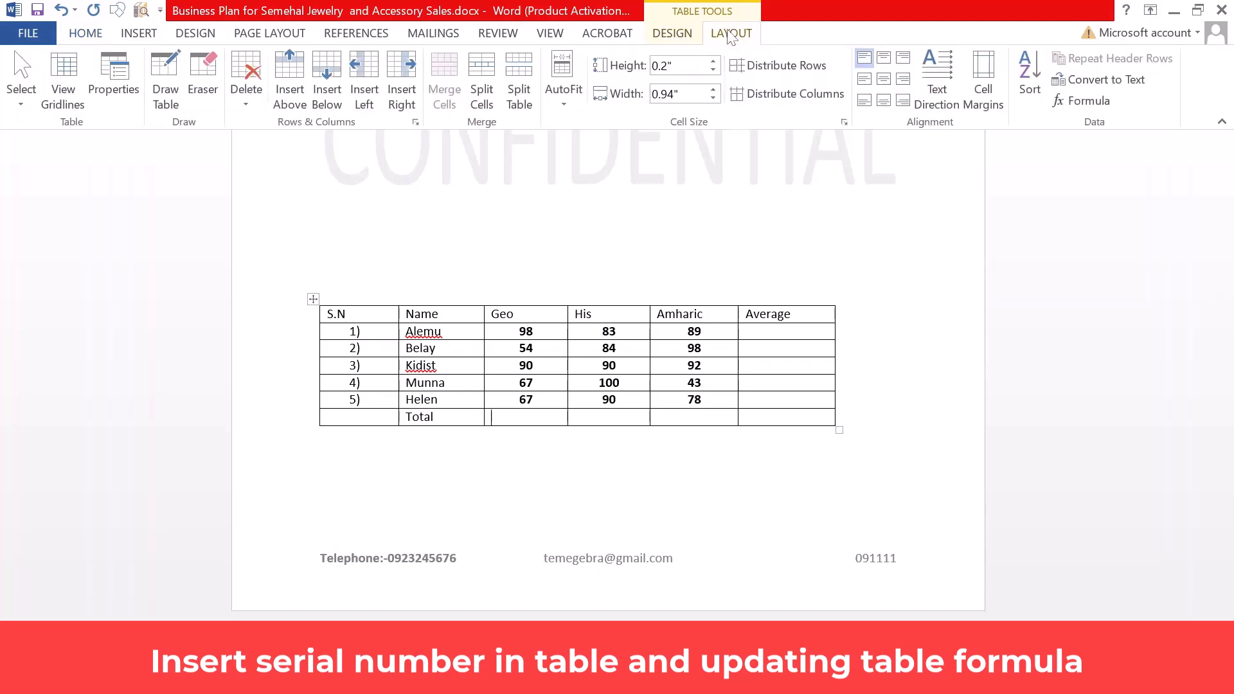
{"action": "left_click", "coordinate": [1087, 102]}
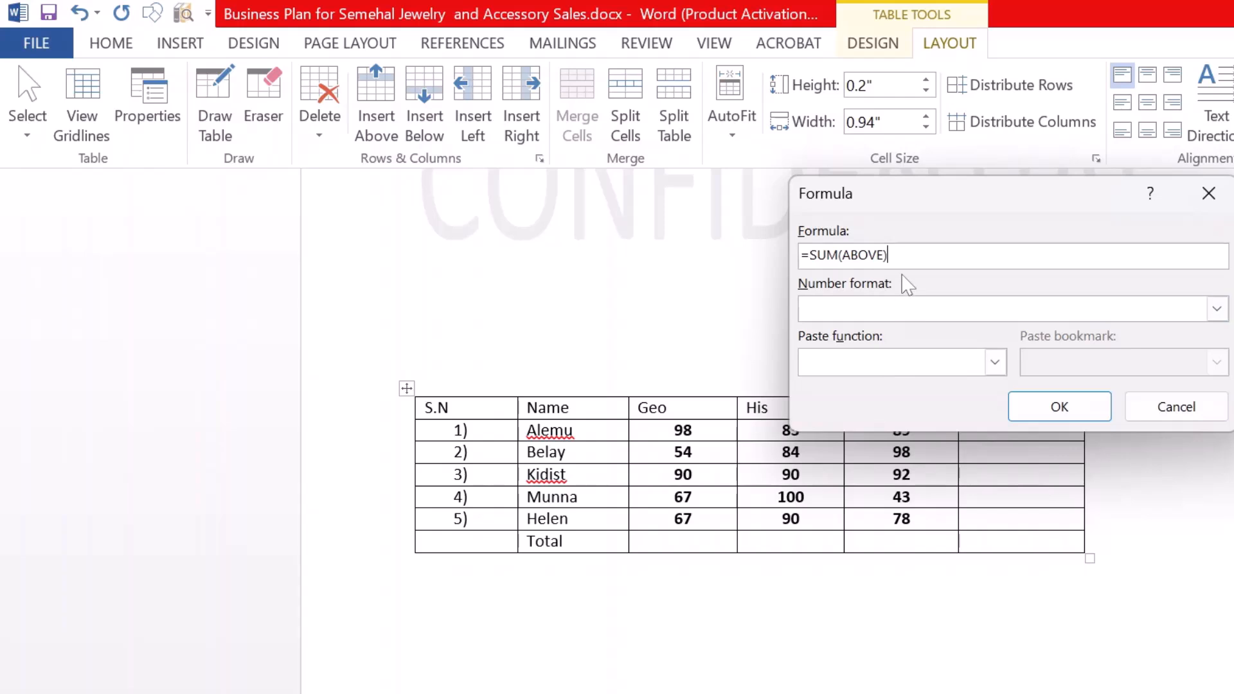
{"action": "left_click", "coordinate": [1059, 404]}
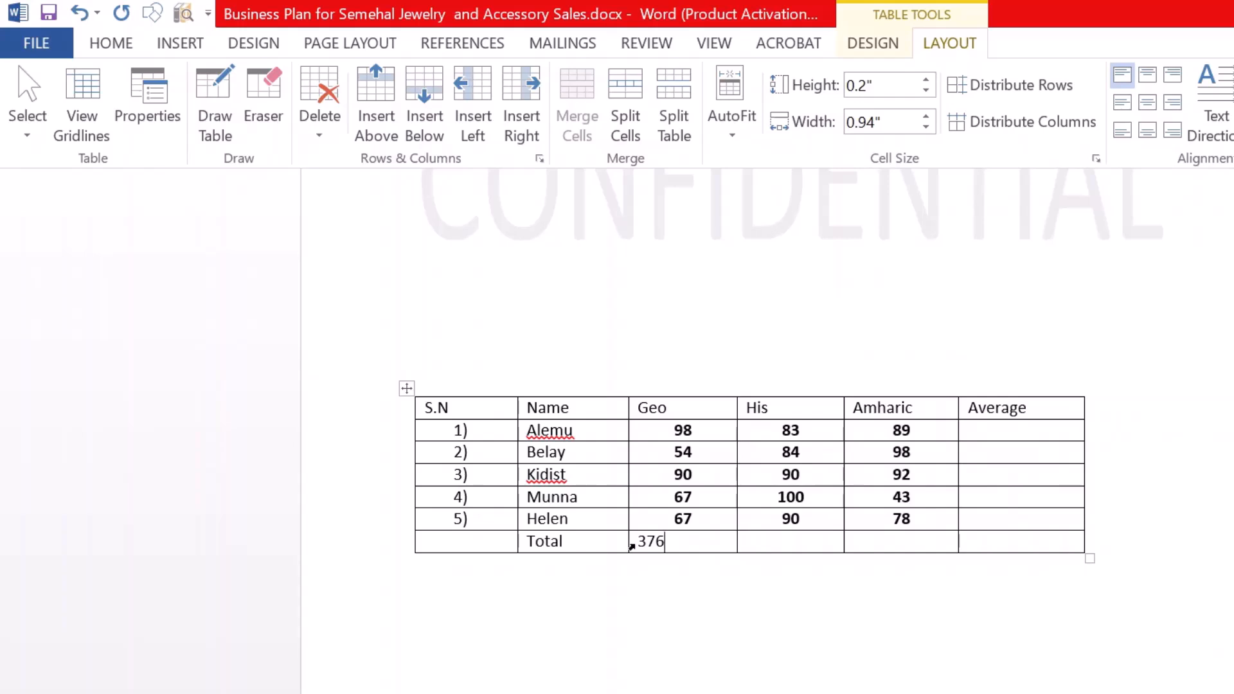
- Center the Total row's cells from the Geo column through the Average column
{"action": "left_click_drag", "start_coordinate": [640, 542], "coordinate": [1025, 541]}
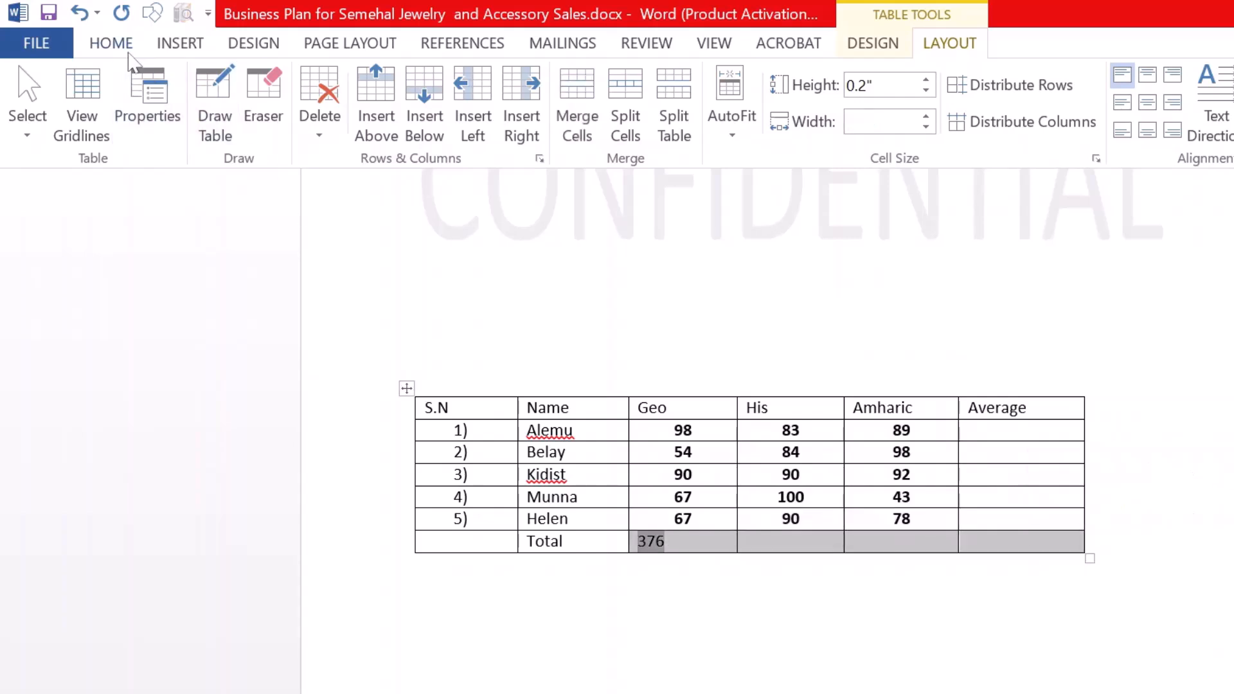
{"action": "left_click", "coordinate": [128, 50]}
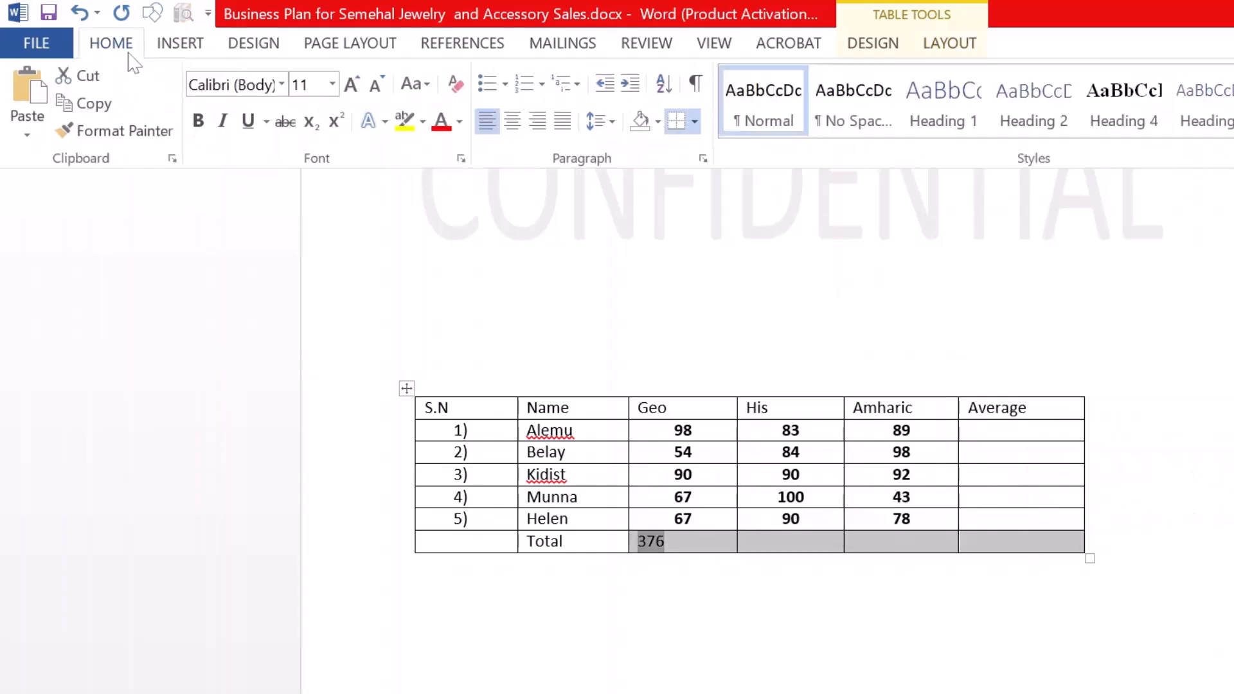
{"action": "left_click", "coordinate": [514, 122]}
{"action": "left_click", "coordinate": [711, 544]}
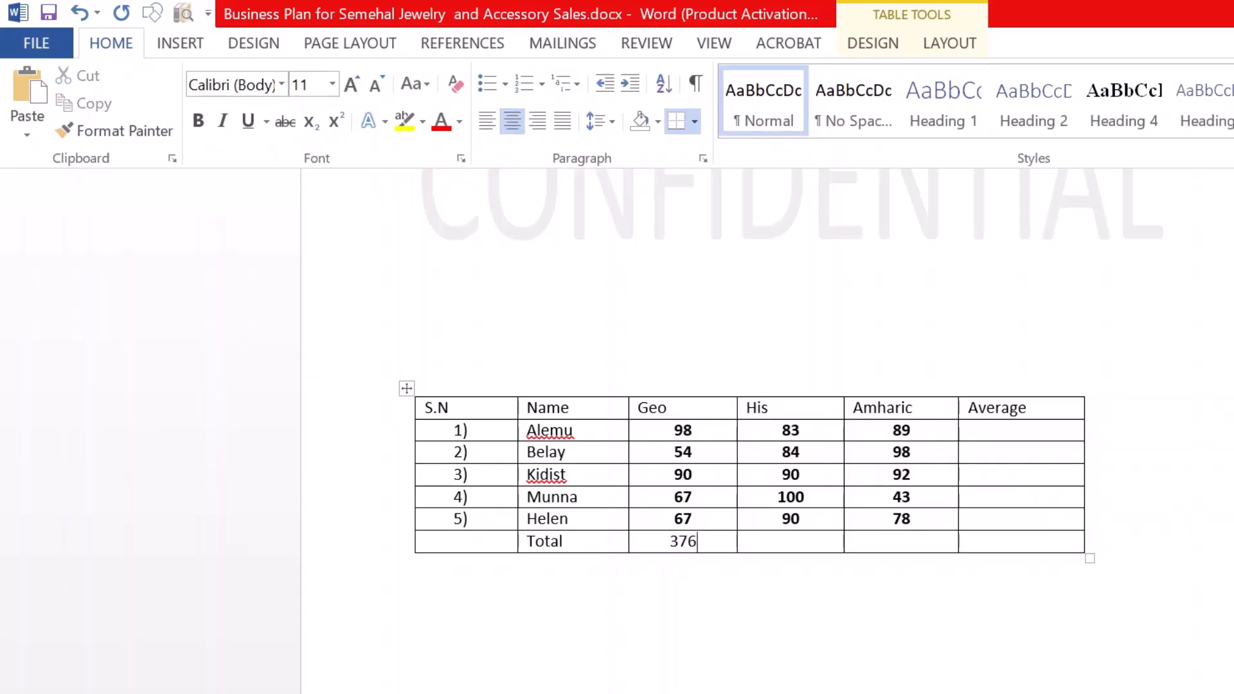
- Set the fourth student's Geo mark to 87 and update the Geo total field
{"action": "left_click", "coordinate": [696, 497]}
{"action": "key", "text": "BackSpace"}
{"action": "key", "text": "BackSpace"}
{"action": "type", "text": "87"}
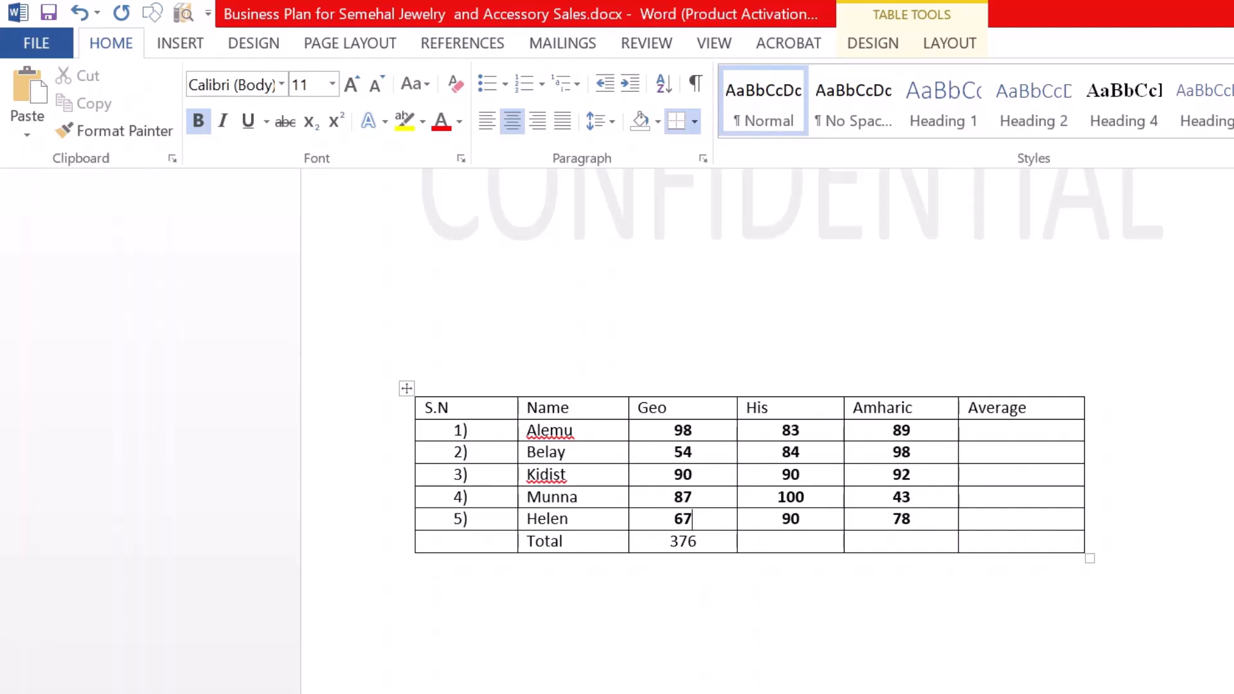
{"action": "right_click", "coordinate": [682, 541]}
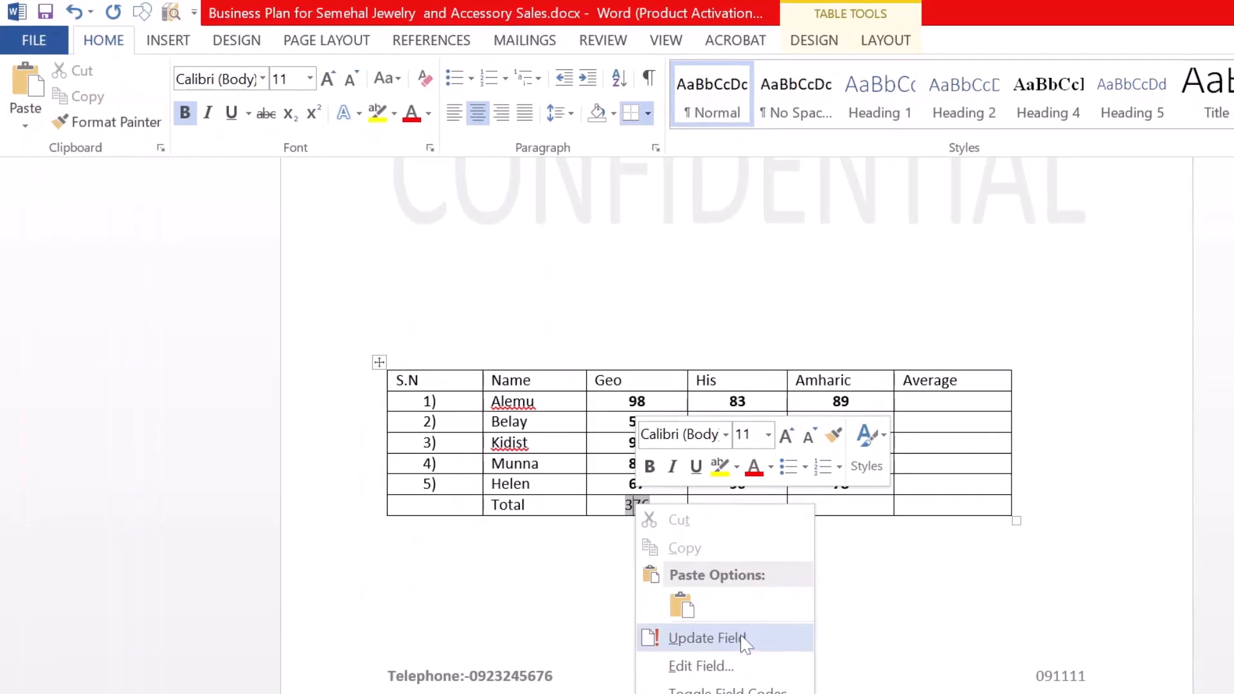
{"action": "left_click", "coordinate": [957, 440]}
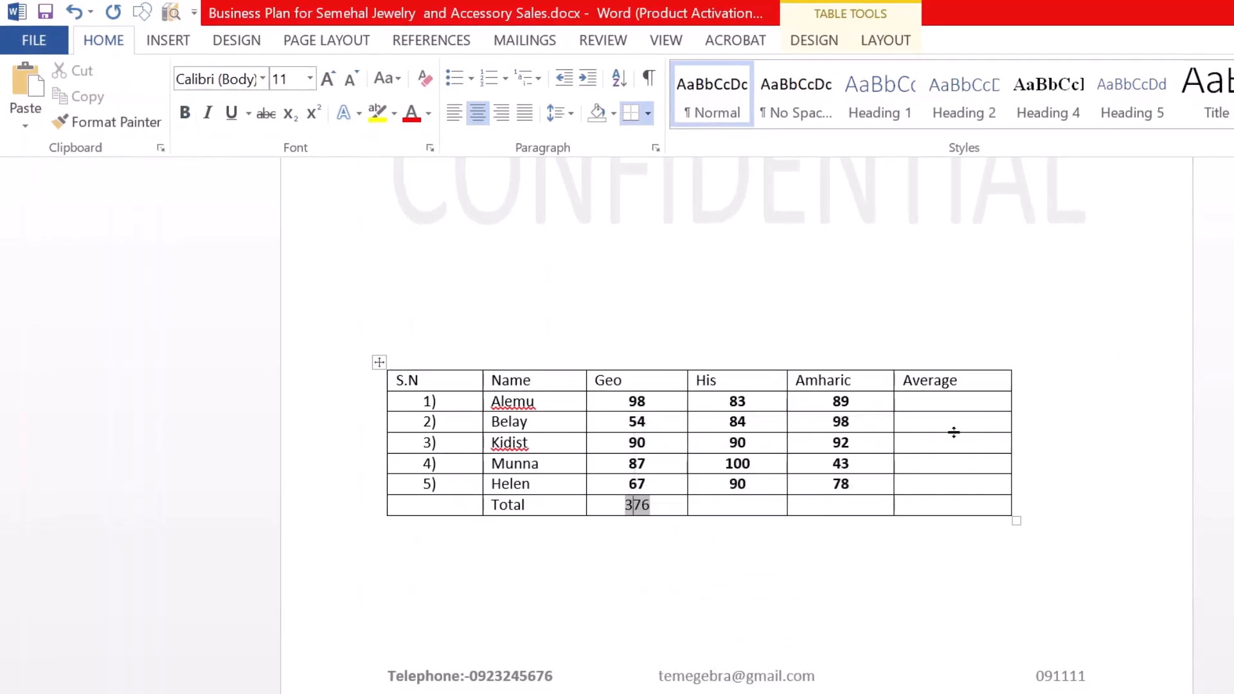
{"action": "left_click", "coordinate": [739, 504]}
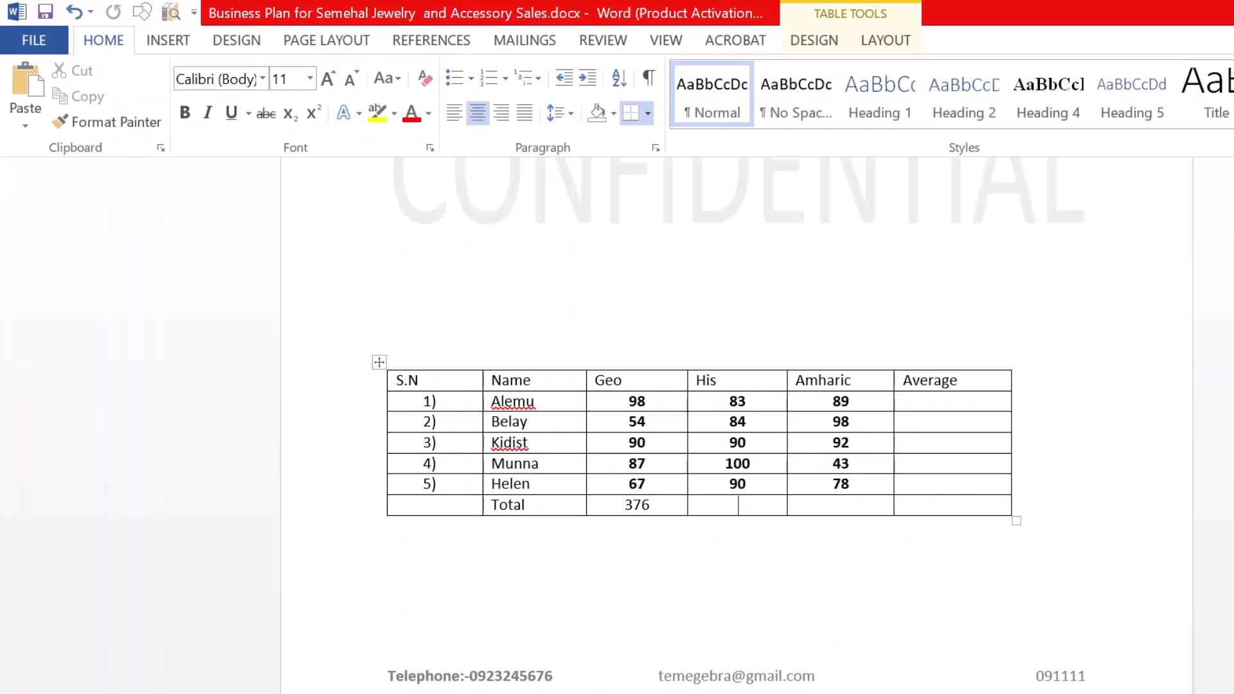
{"action": "right_click", "coordinate": [637, 505]}
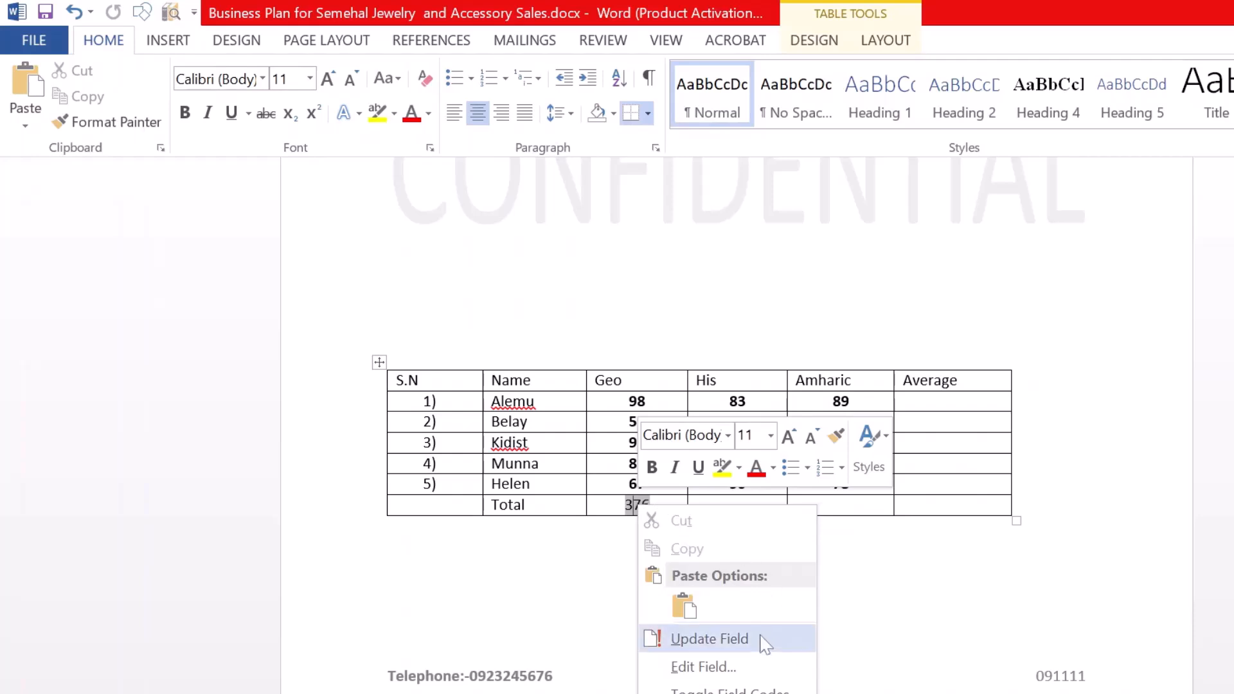
{"action": "left_click", "coordinate": [709, 639]}
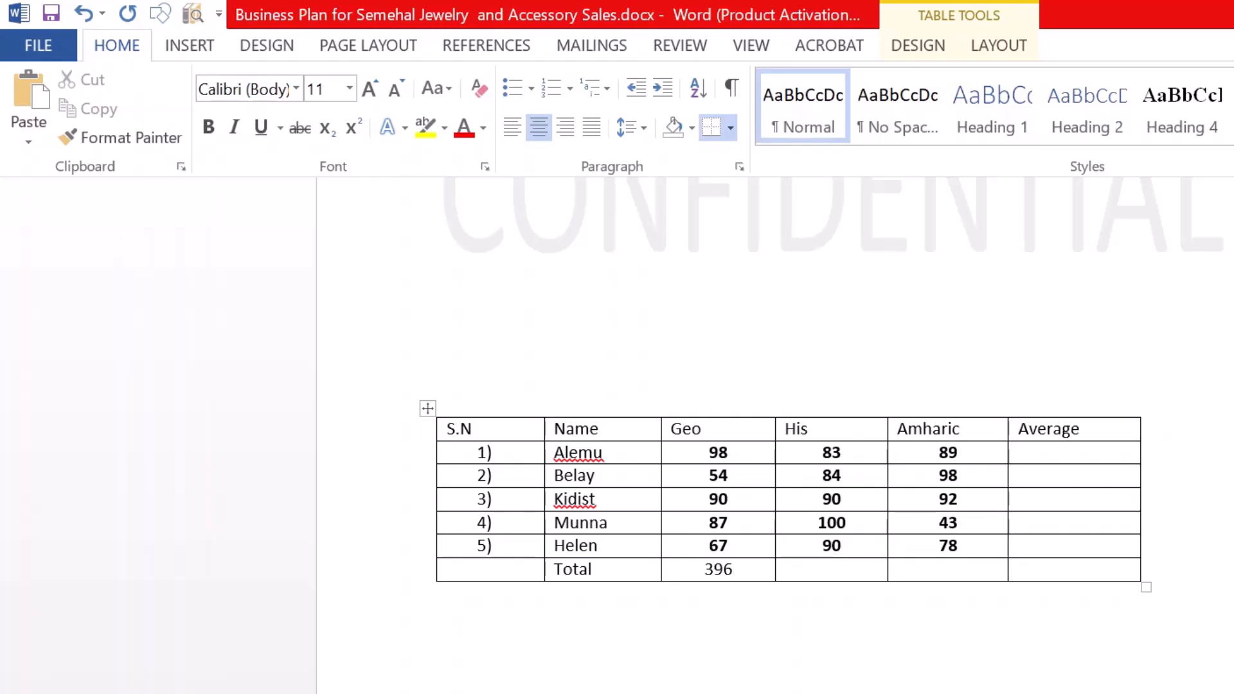
- Insert the formula =SUM(ABOVE) in the Total row's His cell
{"action": "left_click", "coordinate": [831, 570]}
{"action": "left_click", "coordinate": [1003, 45]}
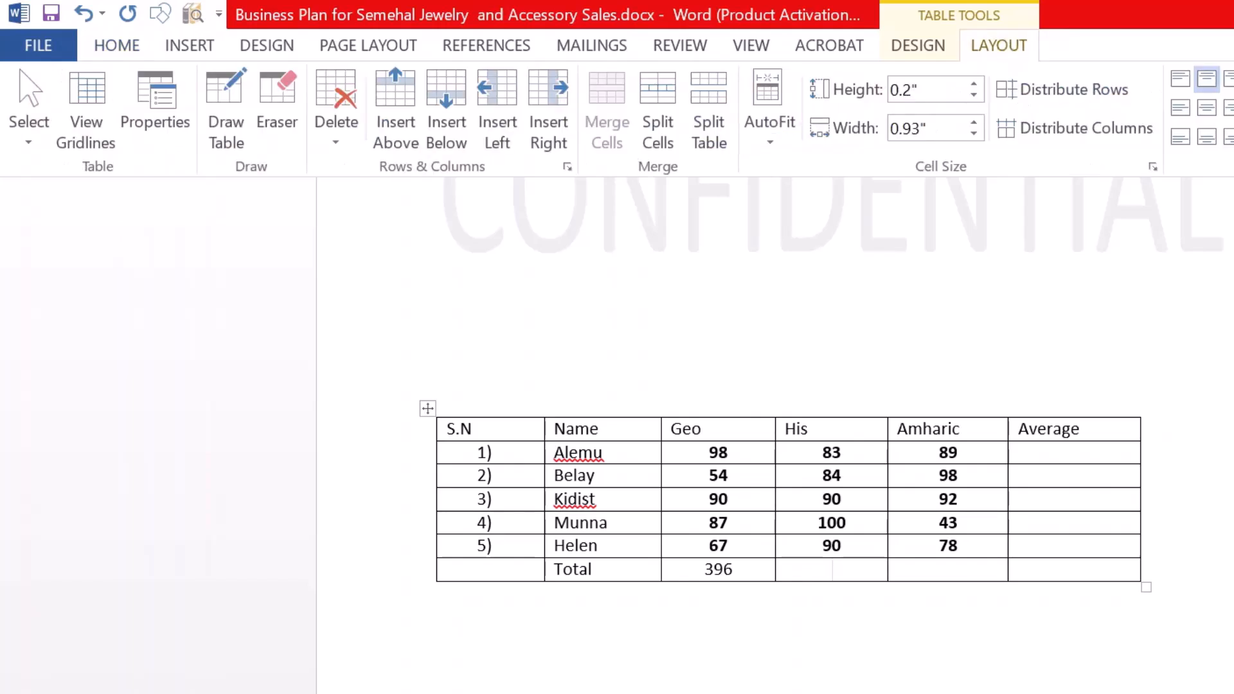
{"action": "left_click", "coordinate": [1233, 106]}
{"action": "left_click_drag", "start_coordinate": [1116, 207], "coordinate": [1233, 207]}
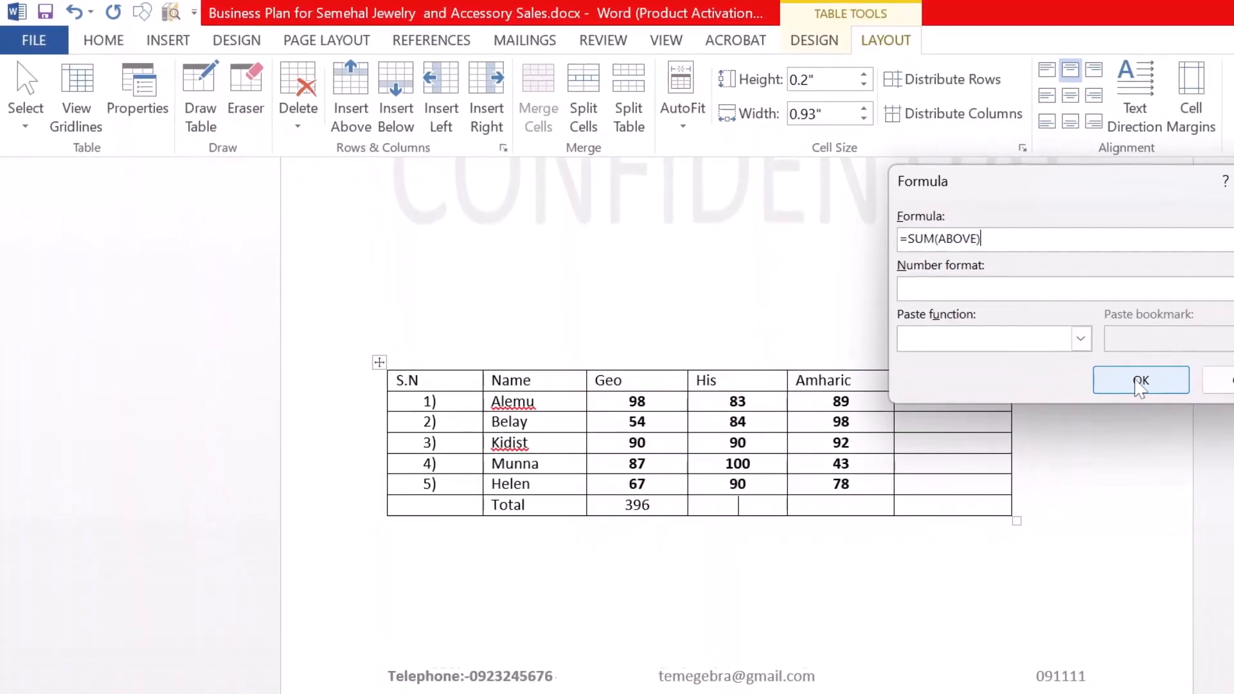
{"action": "left_click", "coordinate": [1086, 363]}
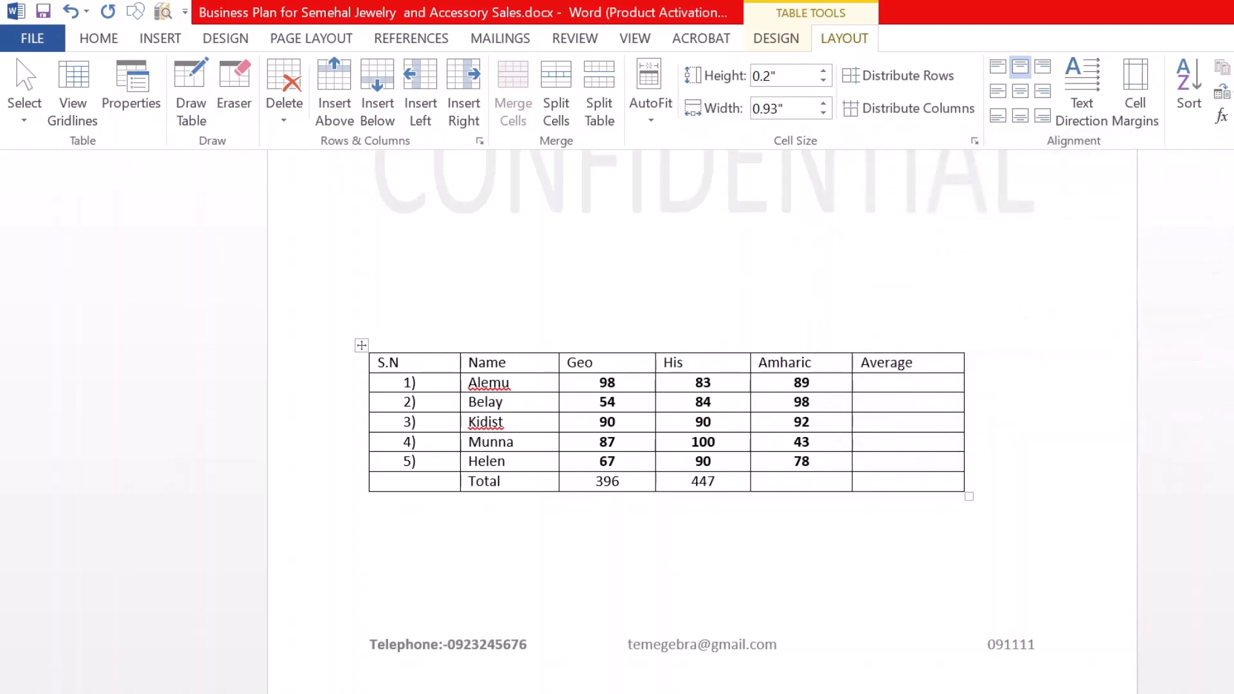
- Set the second student's His mark to 94 and update the His total field
{"action": "key", "text": "BackSpace"}
{"action": "key", "text": "BackSpace"}
{"action": "type", "text": "94"}
{"action": "left_click", "coordinate": [703, 482]}
{"action": "right_click", "coordinate": [705, 480]}
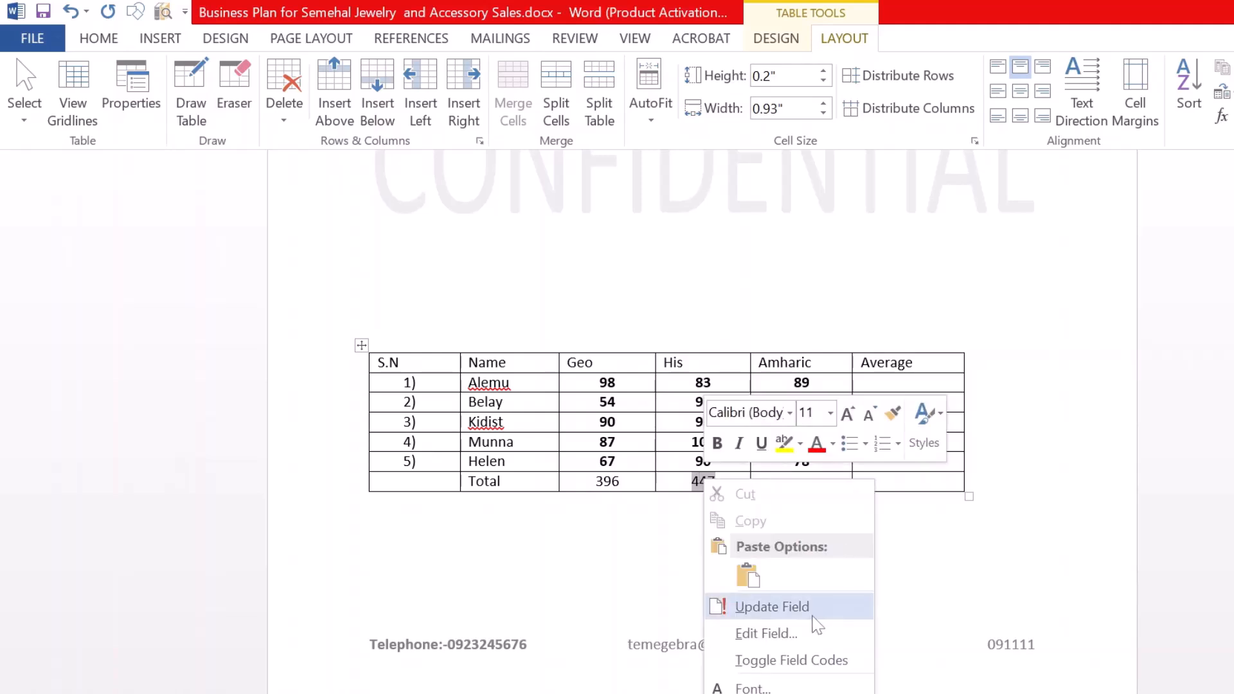
{"action": "left_click", "coordinate": [805, 614]}
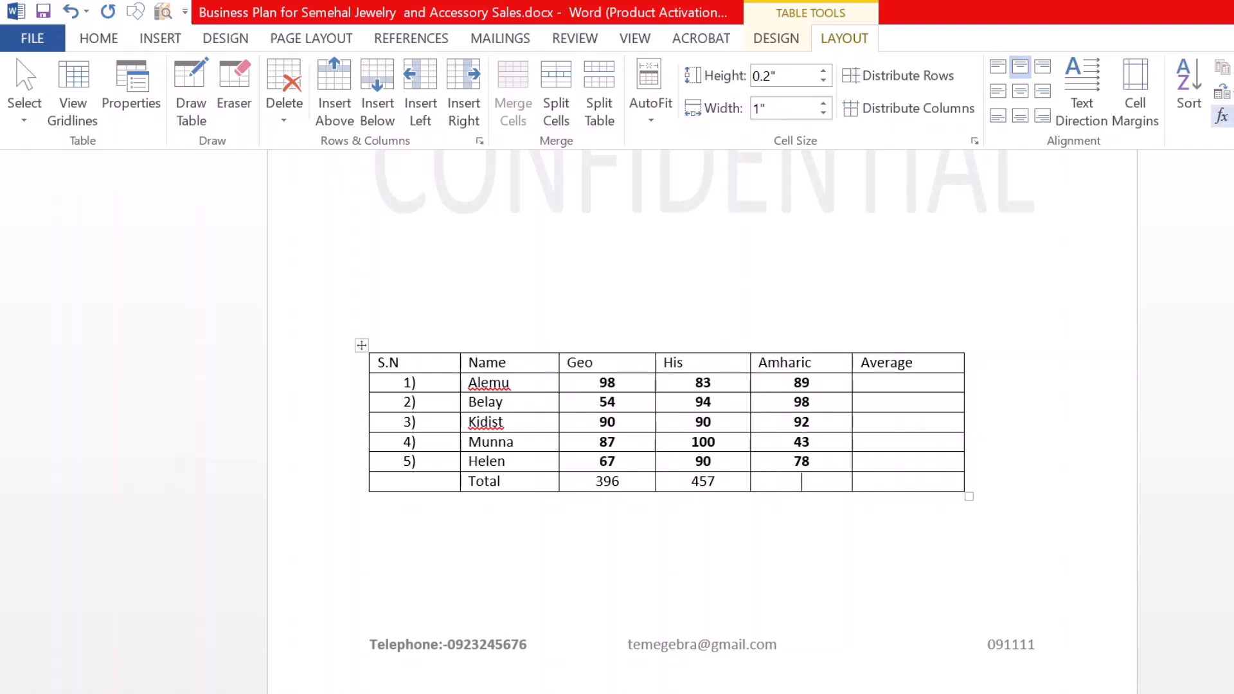
- Insert the formula =SUM(ABOVE) in the Total row's Amharic cell
{"action": "left_click", "coordinate": [1221, 117]}
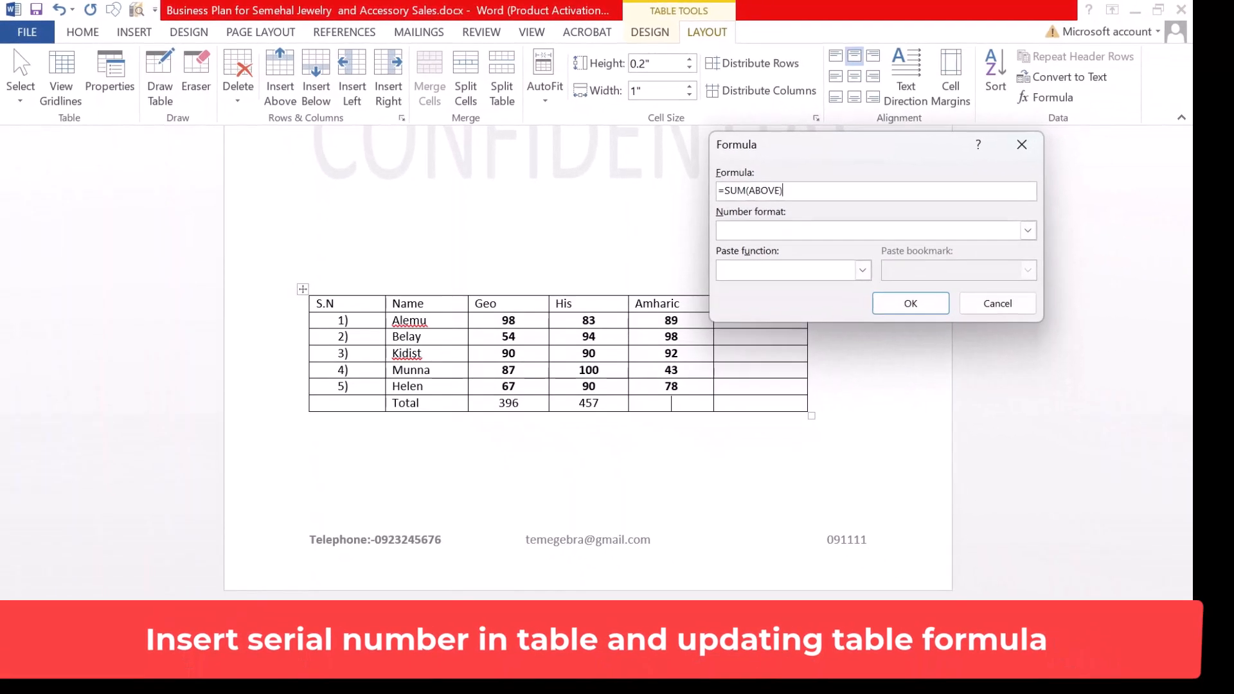
{"action": "left_click", "coordinate": [908, 304]}
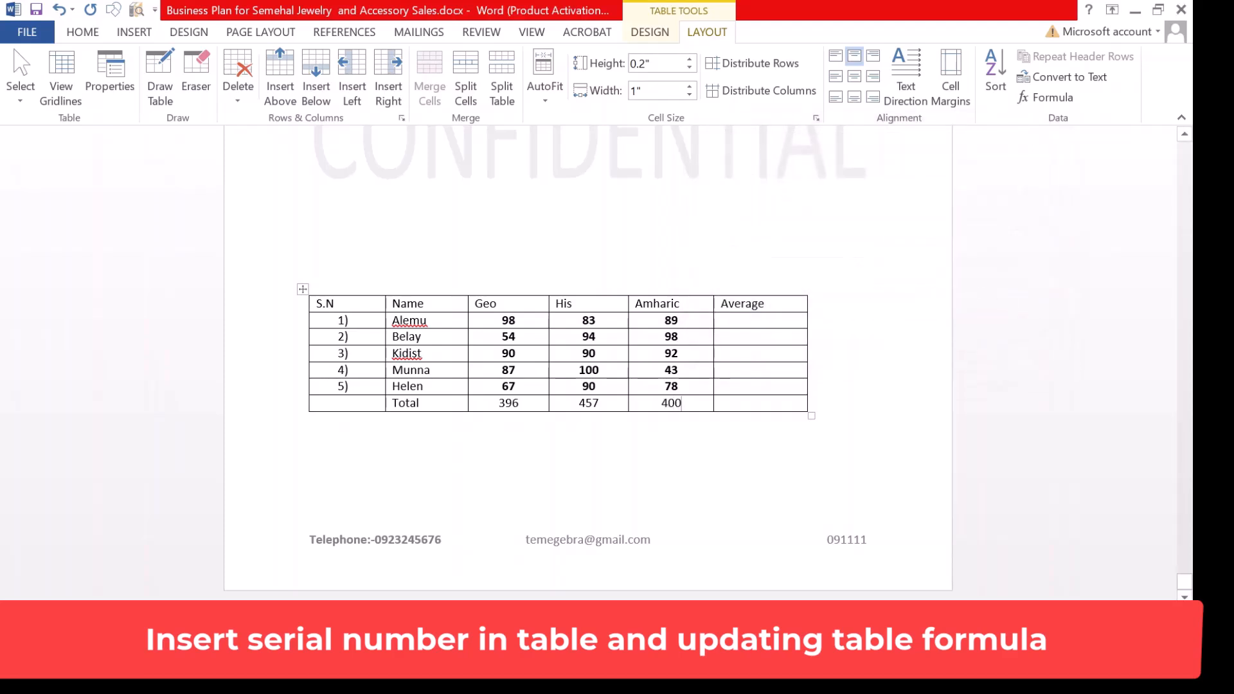
- Set the fourth student's Amharic mark to 83 and update the Amharic total field
{"action": "left_click", "coordinate": [678, 370]}
{"action": "key", "text": "BackSpace"}
{"action": "key", "text": "BackSpace"}
{"action": "type", "text": "83"}
{"action": "left_click", "coordinate": [671, 403]}
{"action": "right_click", "coordinate": [671, 403]}
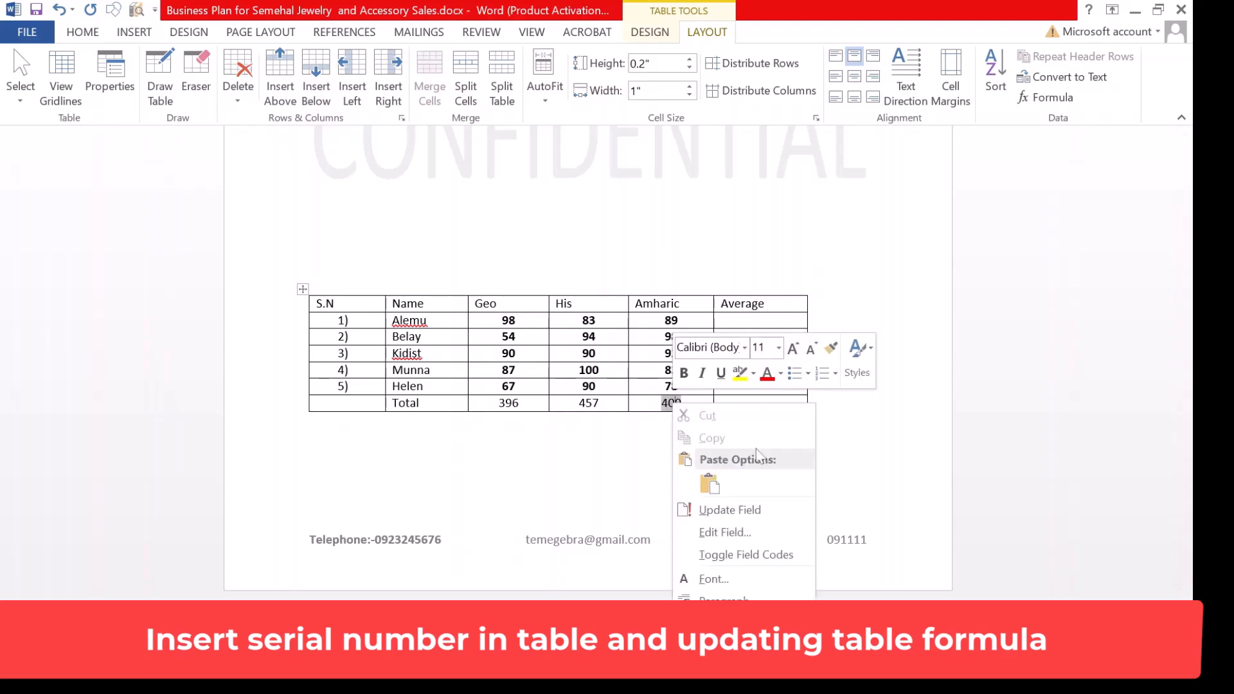
{"action": "left_click", "coordinate": [729, 510]}
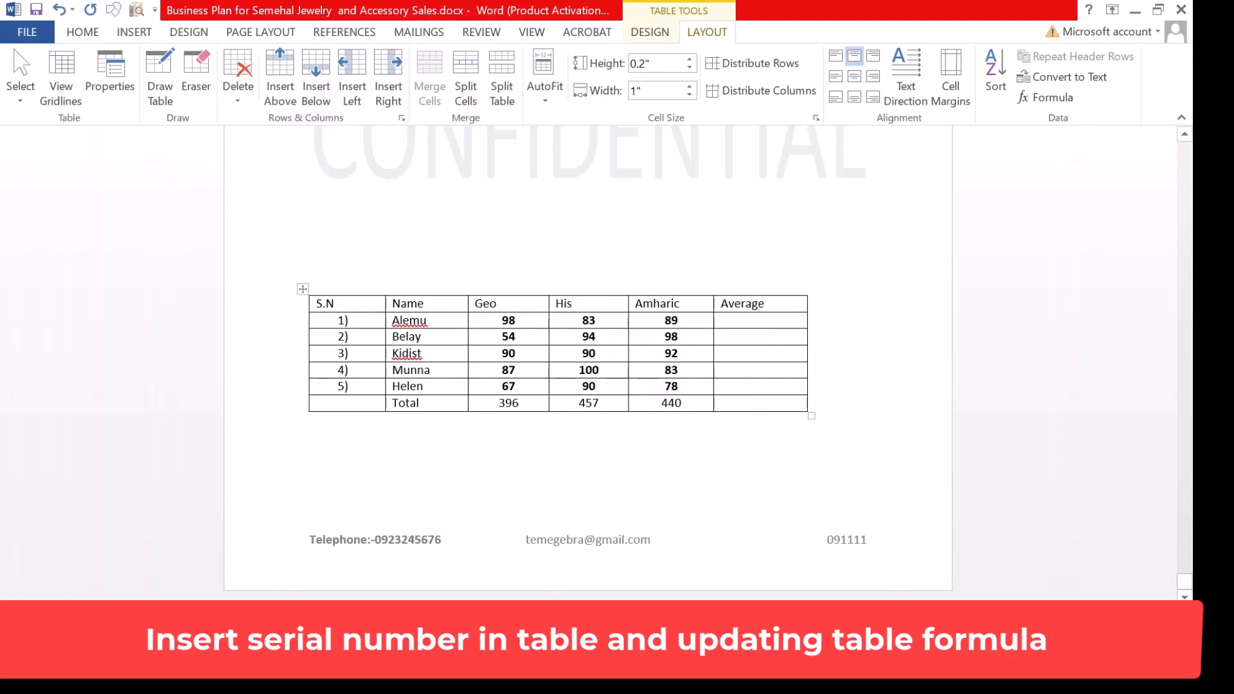
- Start a formula in the first student's Average cell and clear the suggested formula text
{"action": "left_click", "coordinate": [762, 320]}
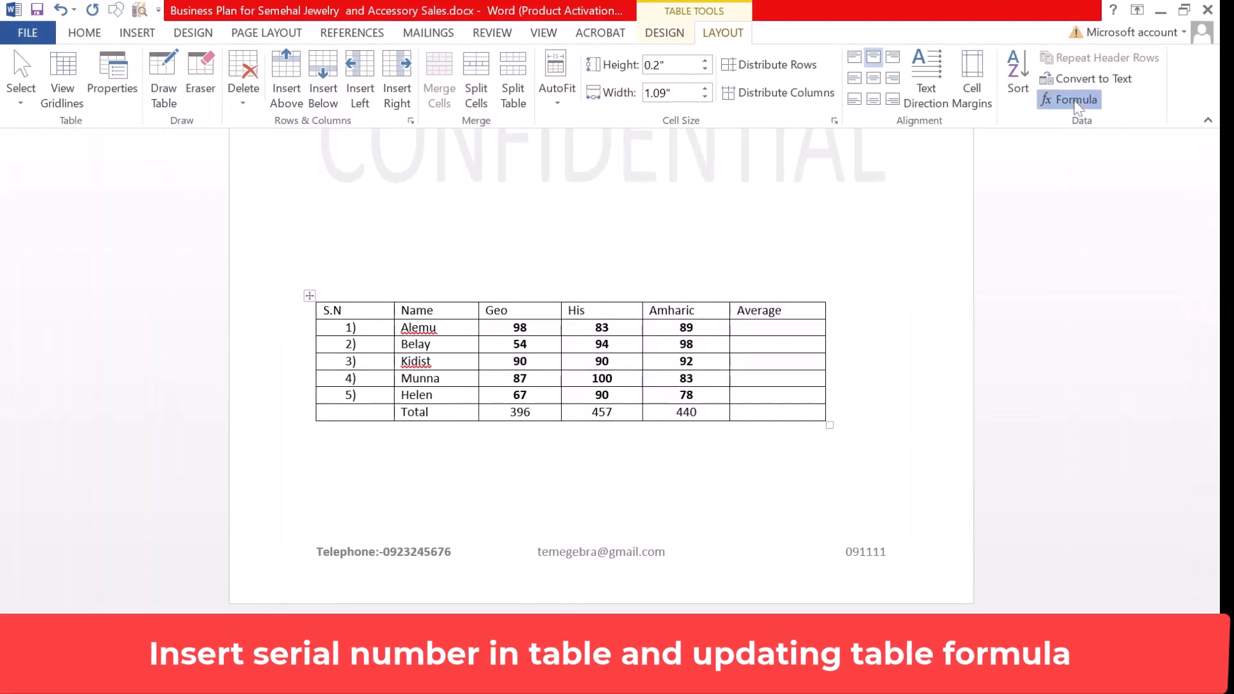
{"action": "left_click", "coordinate": [1075, 102]}
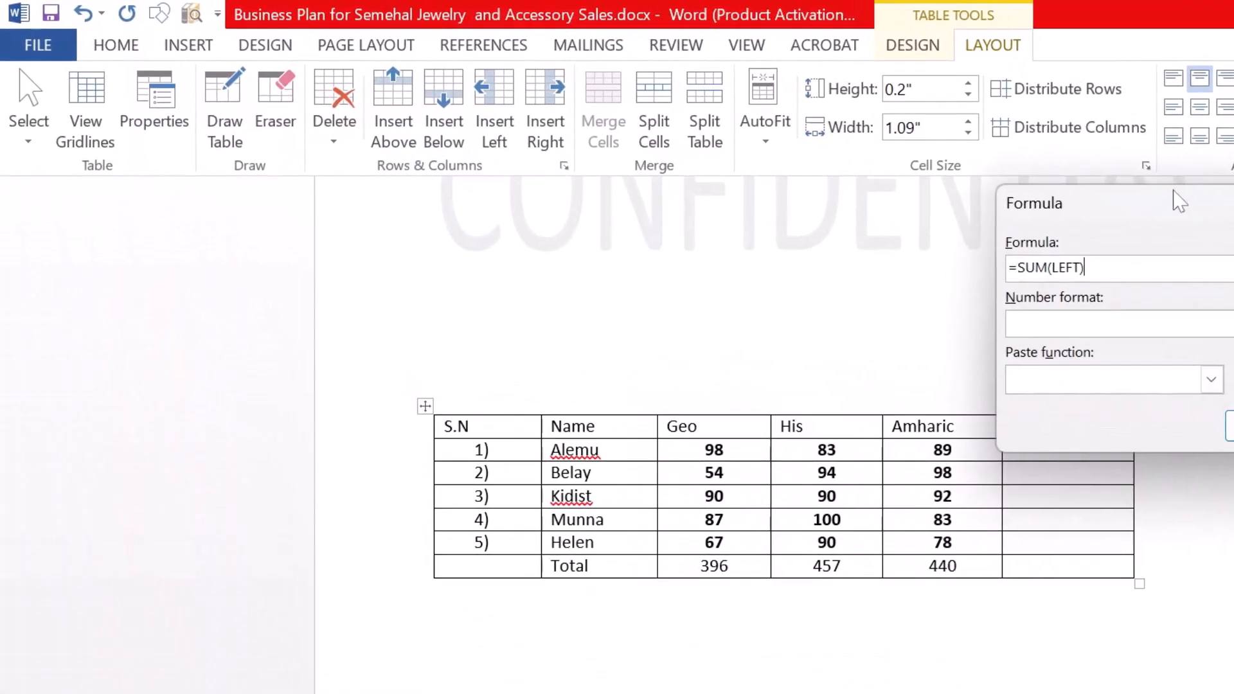
{"action": "left_click_drag", "start_coordinate": [1172, 202], "coordinate": [1233, 285]}
{"action": "key", "text": "BackSpace"}
{"action": "key", "text": "BackSpace"}
{"action": "key", "text": "BackSpace"}
{"action": "key", "text": "BackSpace"}
{"action": "key", "text": "BackSpace"}
{"action": "key", "text": "BackSpace"}
{"action": "key", "text": "BackSpace"}
{"action": "key", "text": "BackSpace"}
{"action": "key", "text": "BackSpace"}
{"action": "key", "text": "BackSpace"}
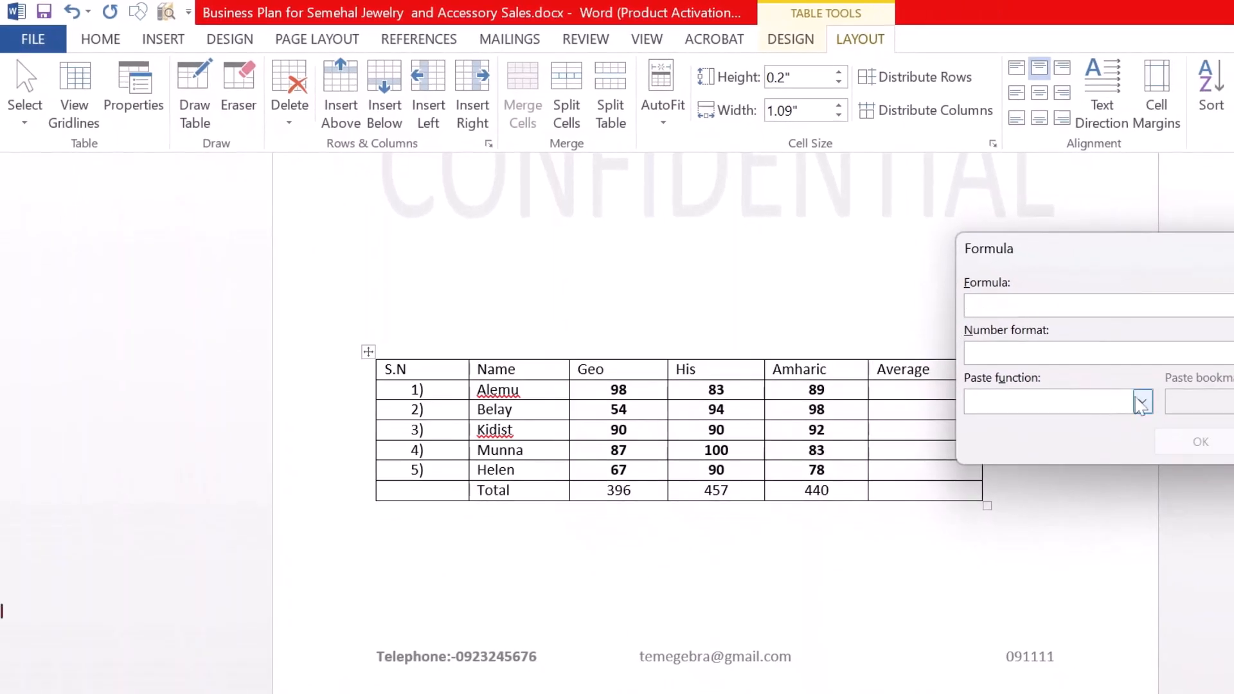
- Build the formula =AVERAGE(LEFT) with the AVERAGE function and insert it in the first student's Average cell
{"action": "left_click", "coordinate": [1142, 402]}
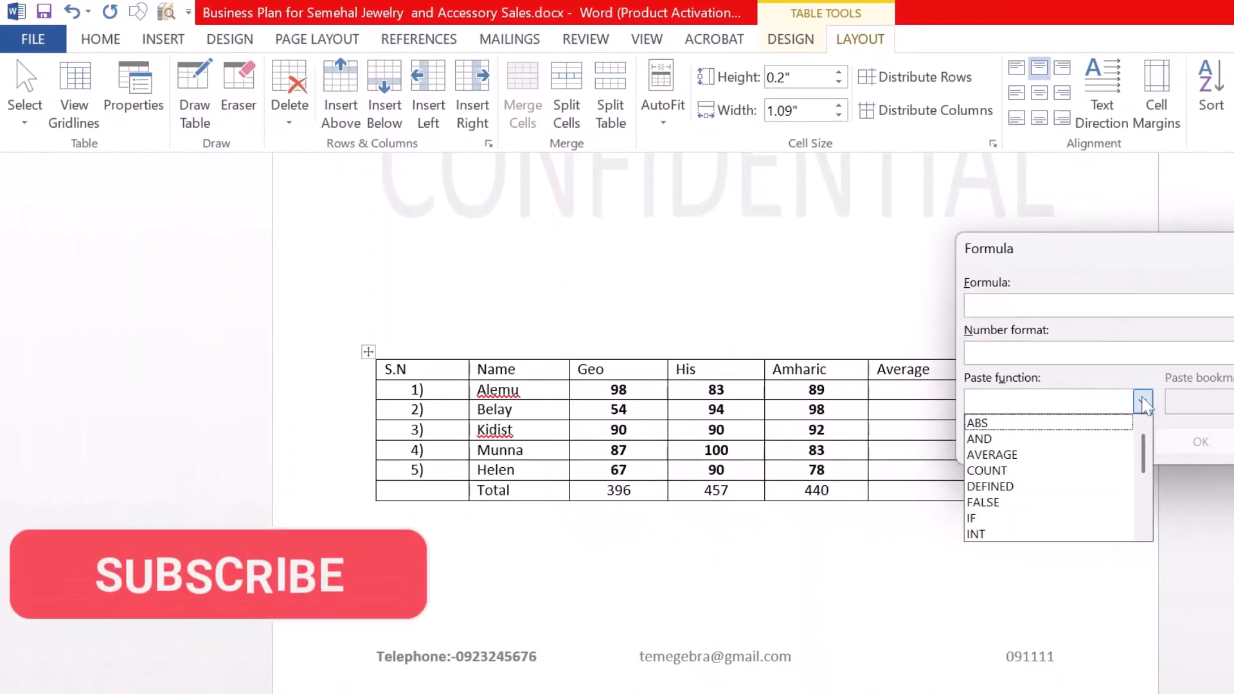
{"action": "left_click", "coordinate": [1038, 454]}
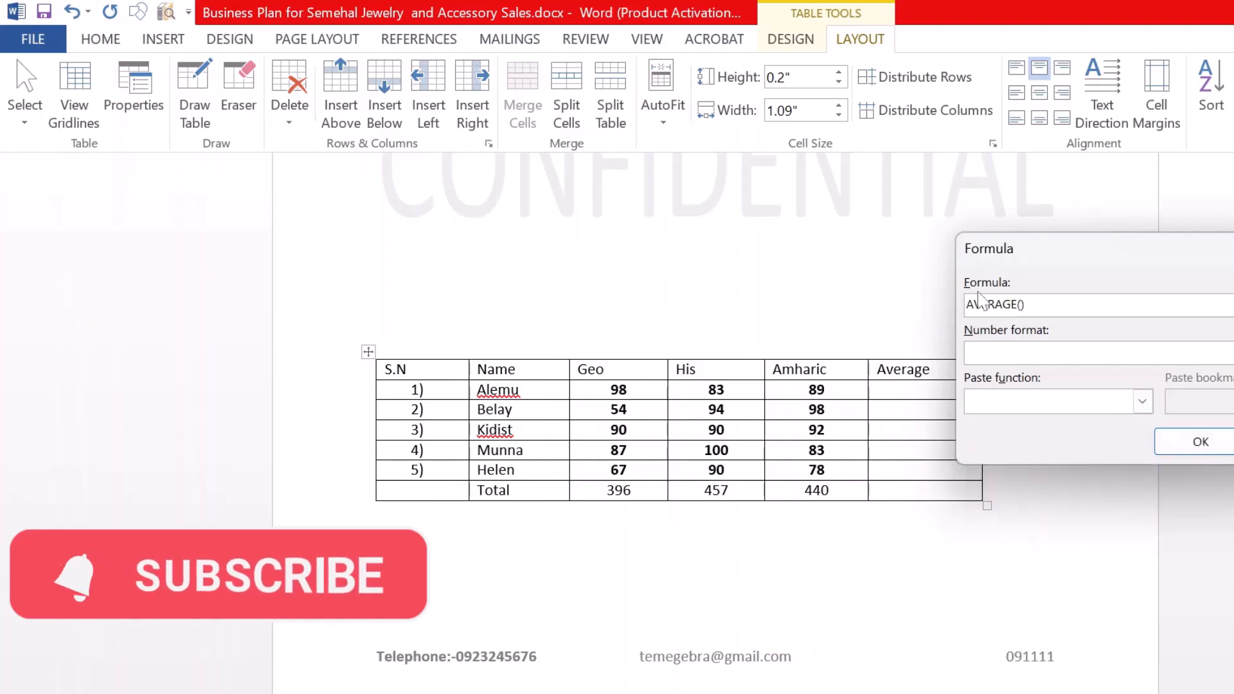
{"action": "key", "text": "Home"}
{"action": "type", "text": "="}
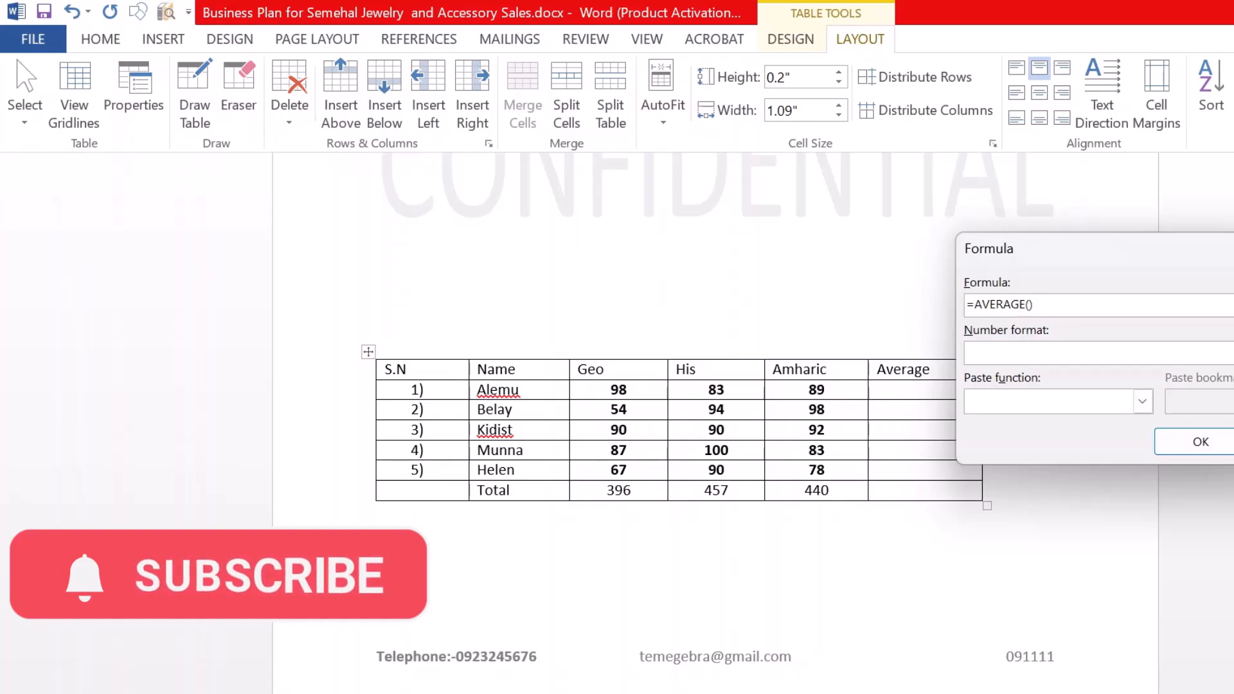
{"action": "type", "text": "le"}
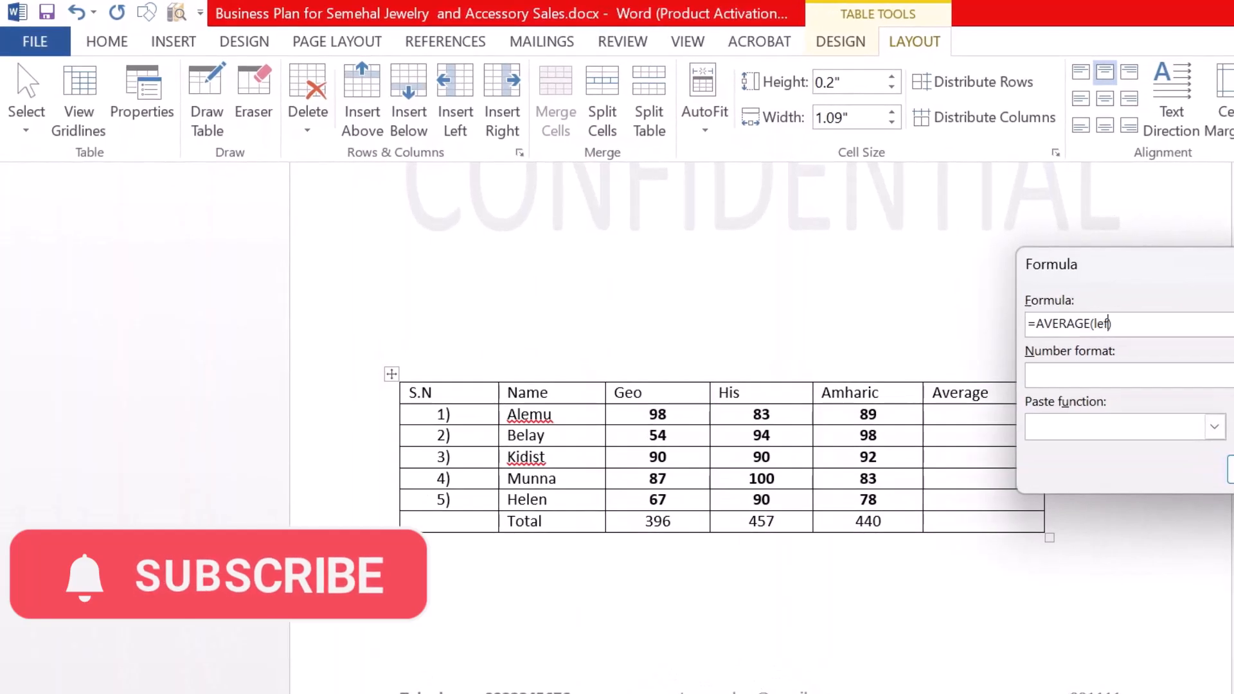
{"action": "type", "text": "f"}
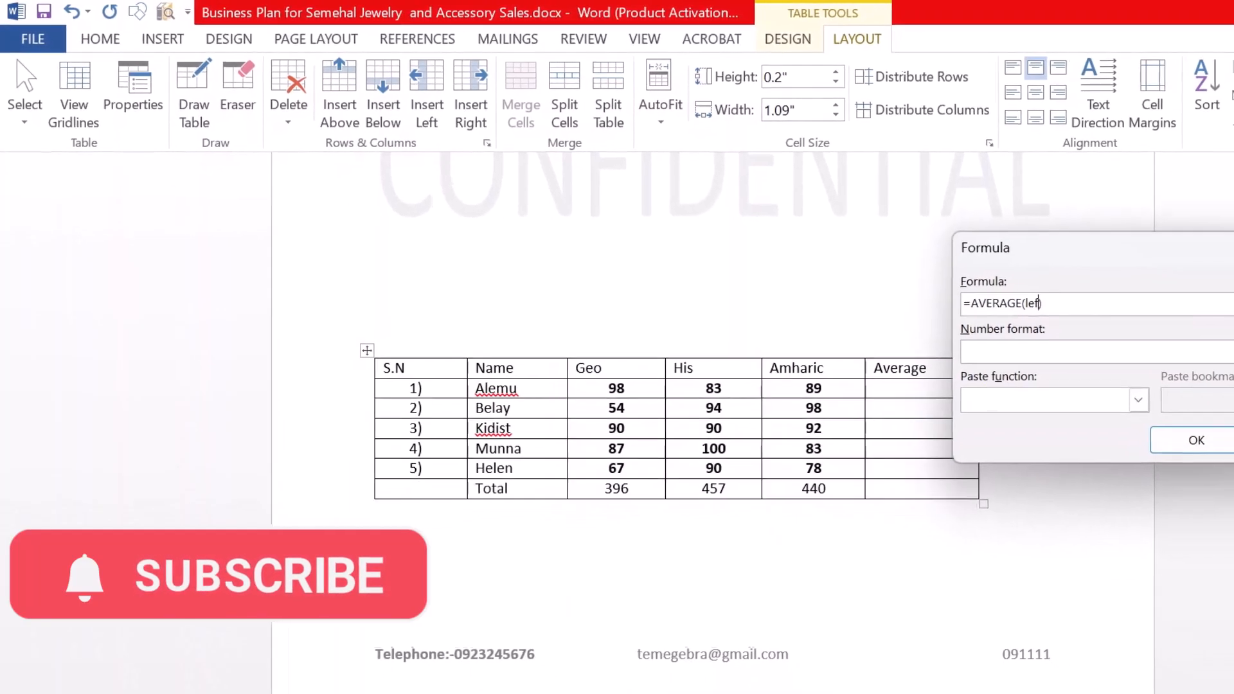
{"action": "key", "text": "BackSpace"}
{"action": "key", "text": "BackSpace"}
{"action": "key", "text": "BackSpace"}
{"action": "type", "text": "LEFT"}
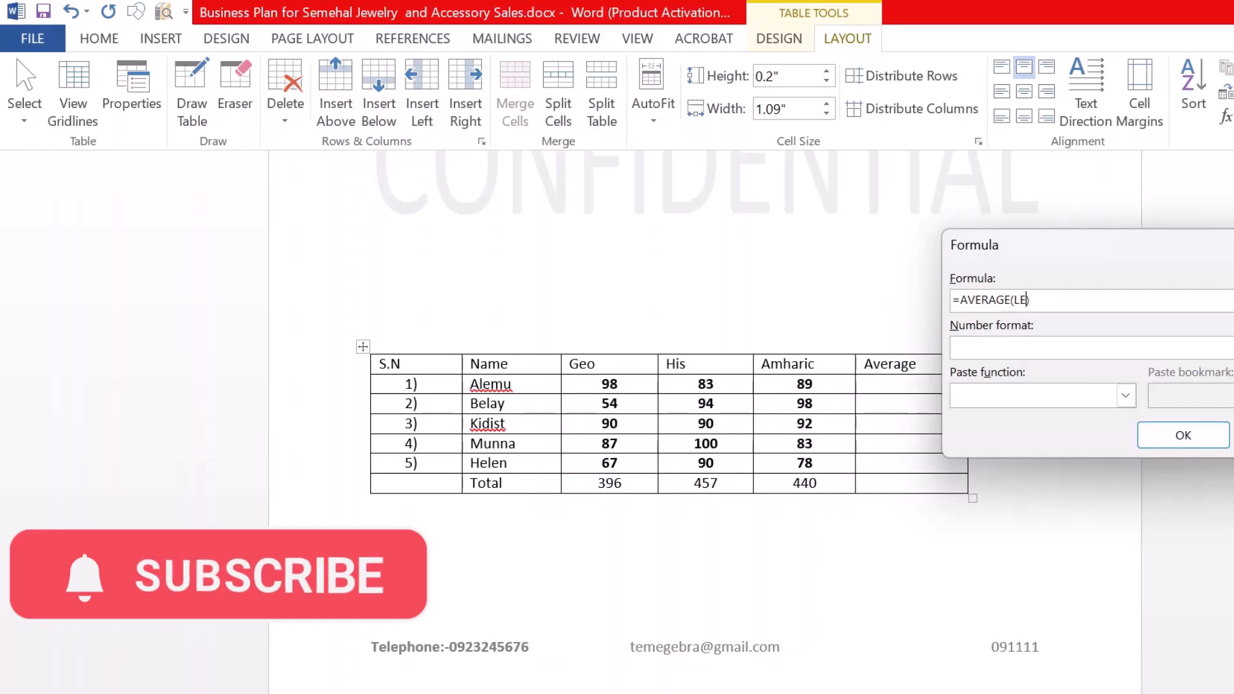
{"action": "left_click", "coordinate": [1182, 436]}
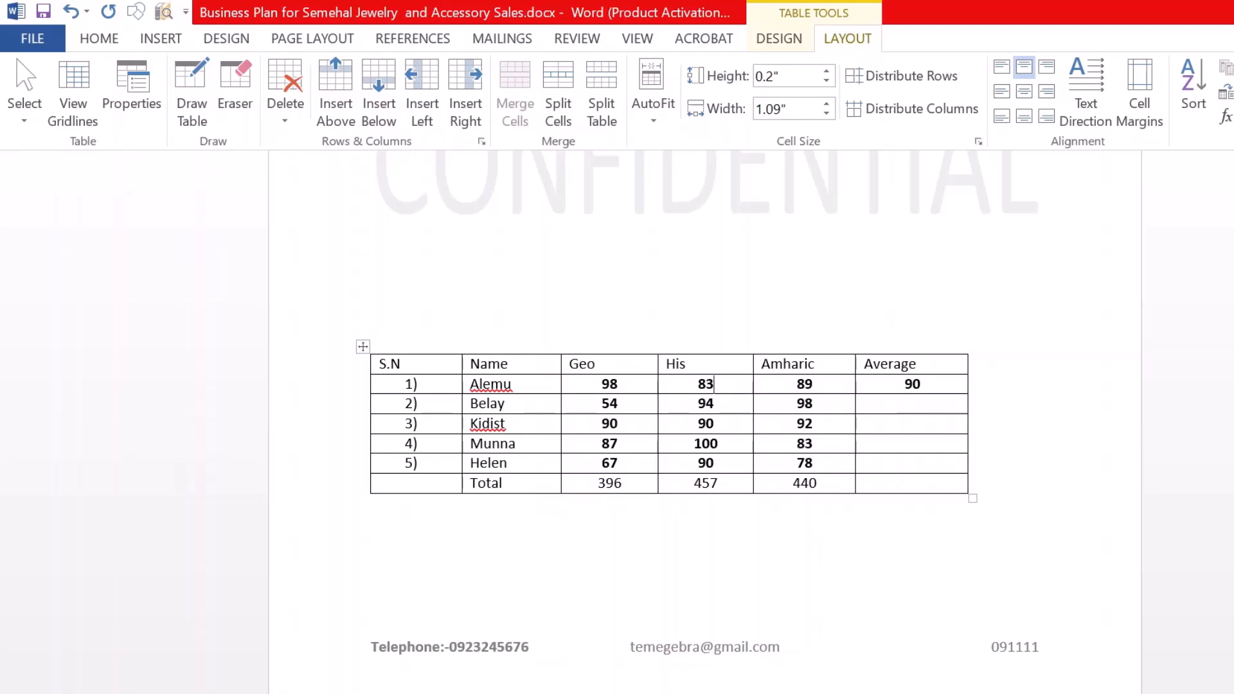
- Set the first student's His mark to 89 and update that row's Average field
{"action": "key", "text": "BackSpace"}
{"action": "type", "text": "9"}
{"action": "double_click", "coordinate": [913, 384]}
{"action": "right_click", "coordinate": [913, 384]}
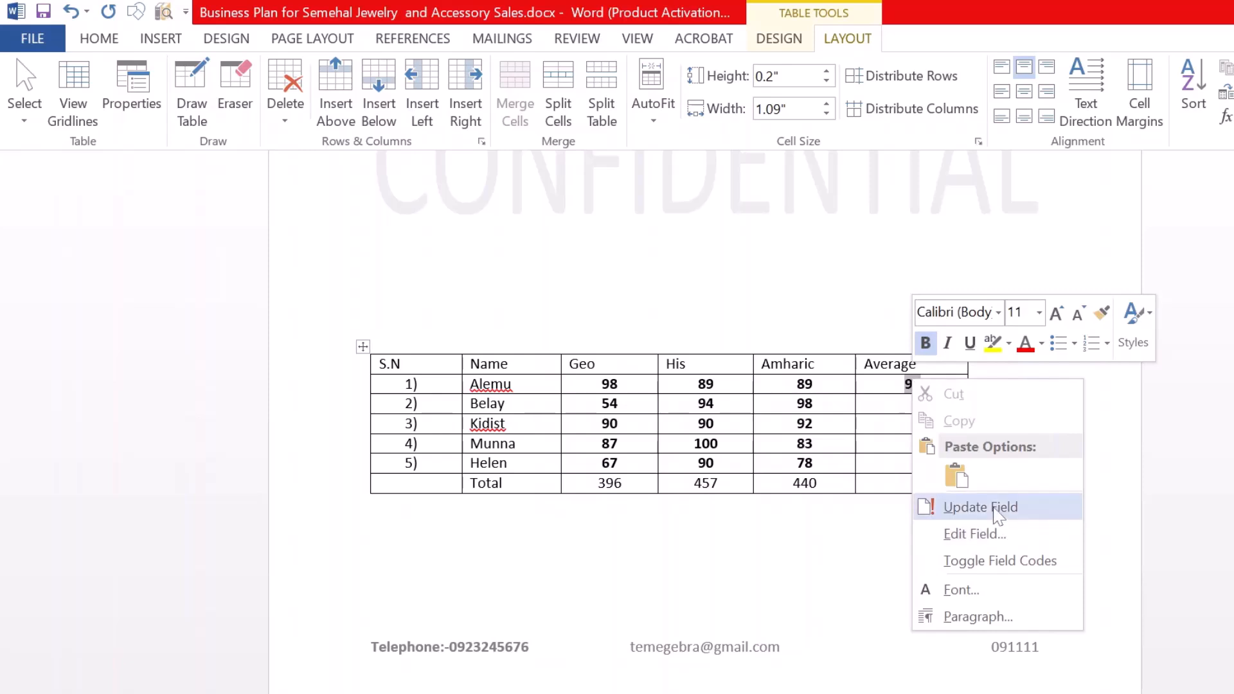
{"action": "left_click", "coordinate": [997, 512]}
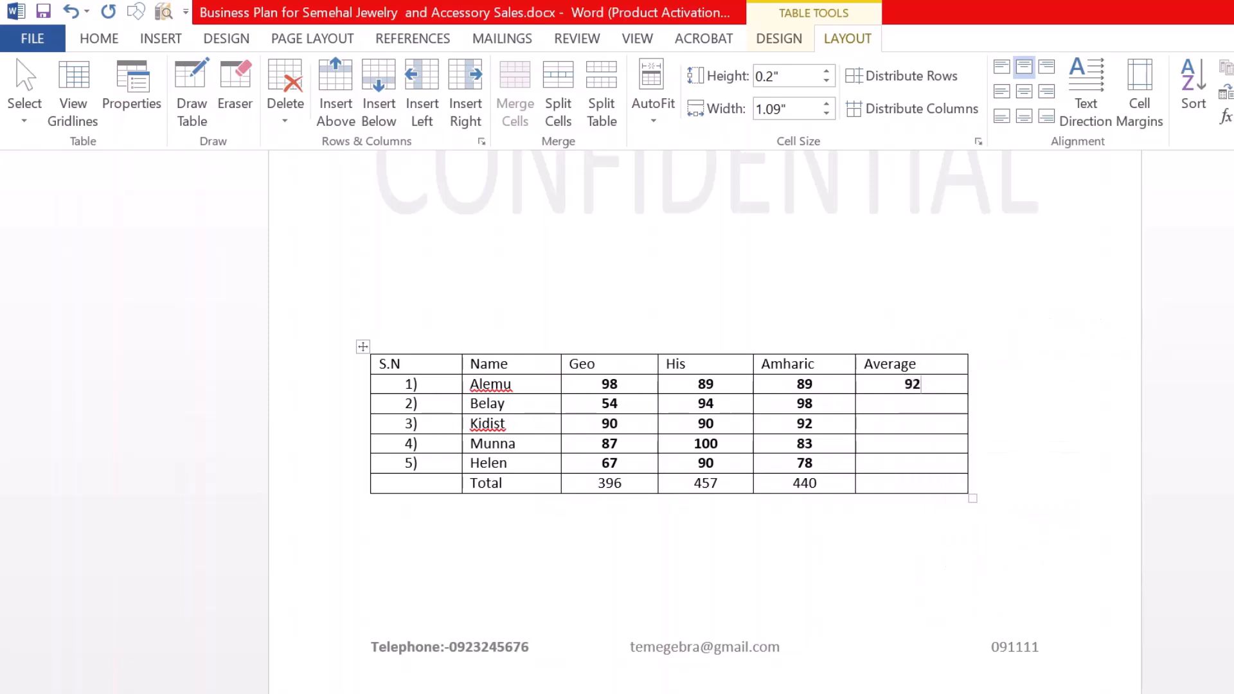
- Insert the formula =AVERAGE(LEFT) with number format 0.00 in the second student's Average cell
{"action": "left_click", "coordinate": [958, 405]}
{"action": "left_click", "coordinate": [1225, 116]}
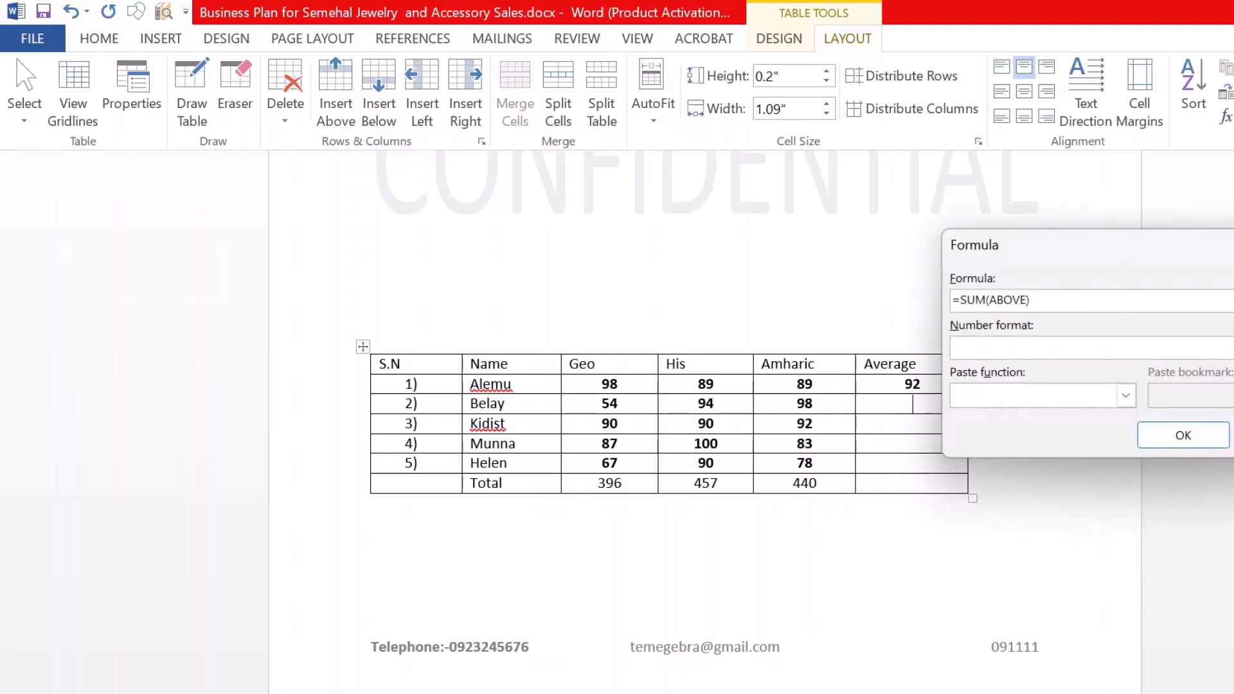
{"action": "key", "text": "BackSpace"}
{"action": "key", "text": "BackSpace"}
{"action": "key", "text": "BackSpace"}
{"action": "key", "text": "BackSpace"}
{"action": "key", "text": "BackSpace"}
{"action": "key", "text": "BackSpace"}
{"action": "key", "text": "BackSpace"}
{"action": "key", "text": "BackSpace"}
{"action": "key", "text": "BackSpace"}
{"action": "key", "text": "BackSpace"}
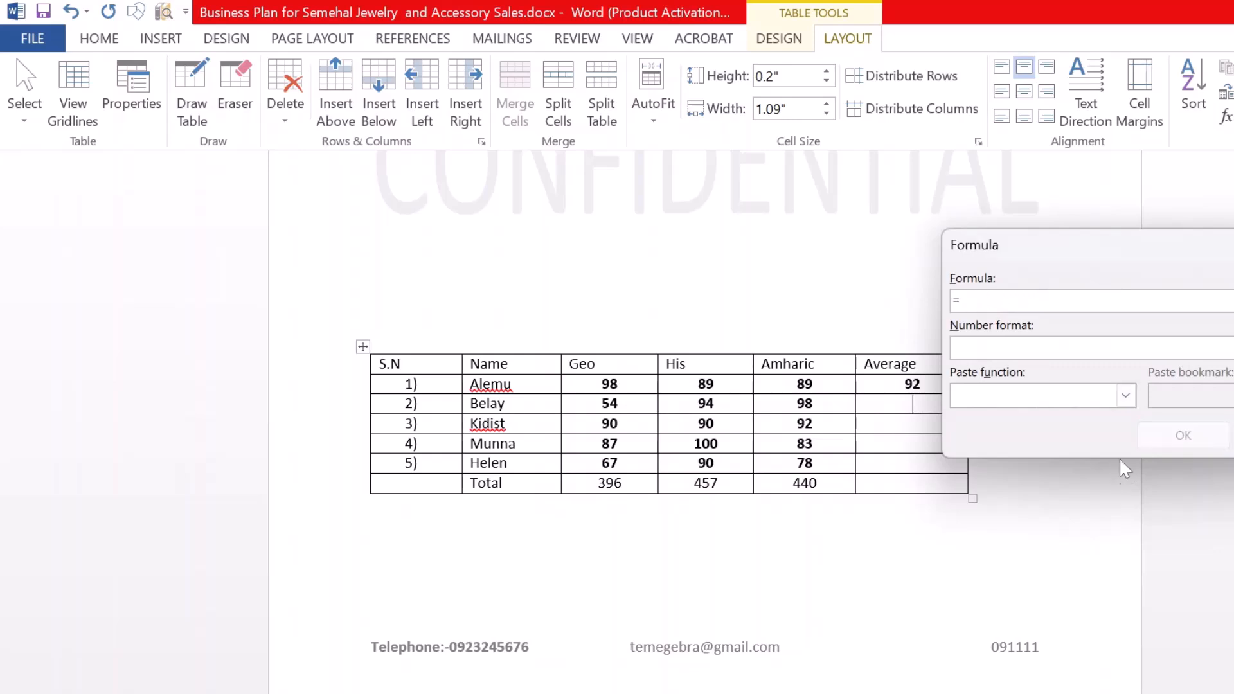
{"action": "left_click", "coordinate": [1125, 395]}
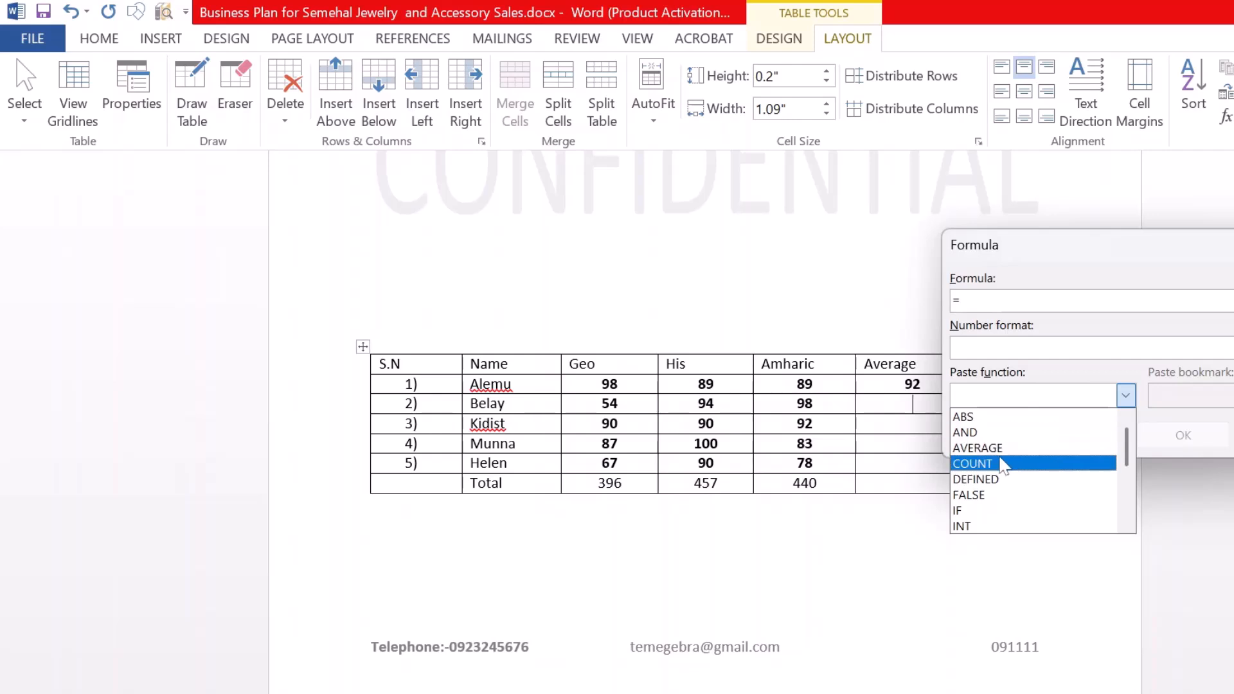
{"action": "left_click", "coordinate": [1007, 448]}
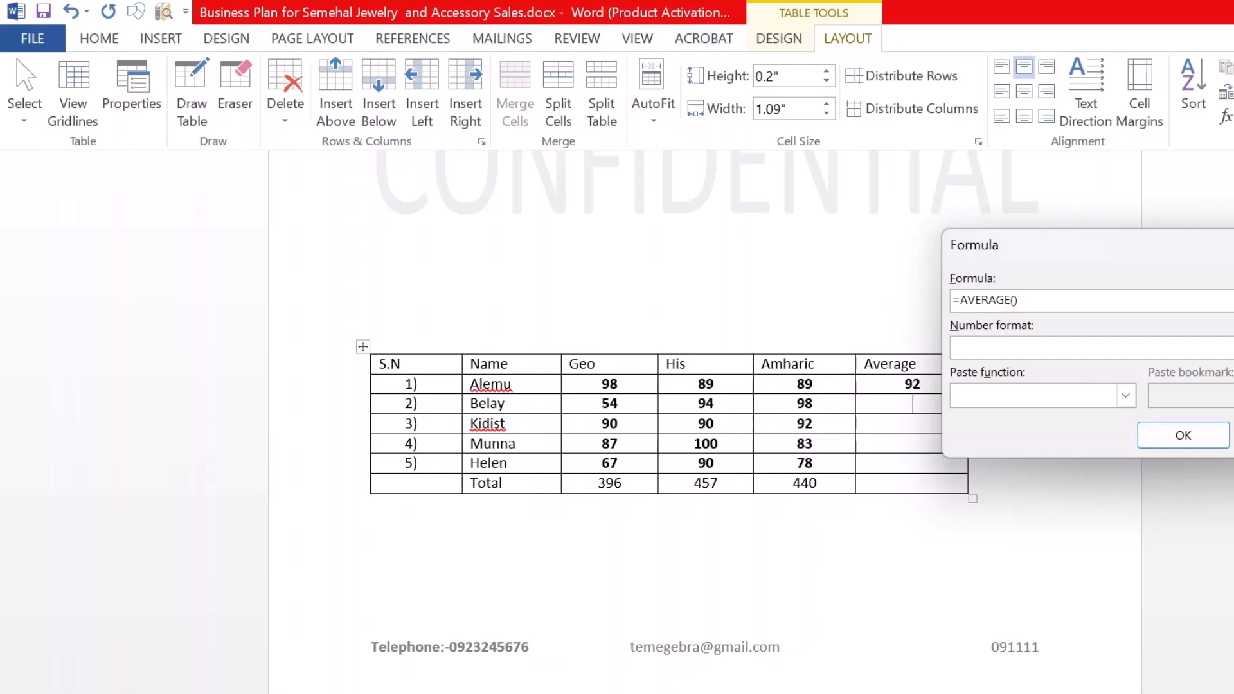
{"action": "type", "text": "LEFT"}
{"action": "left_click", "coordinate": [1233, 348]}
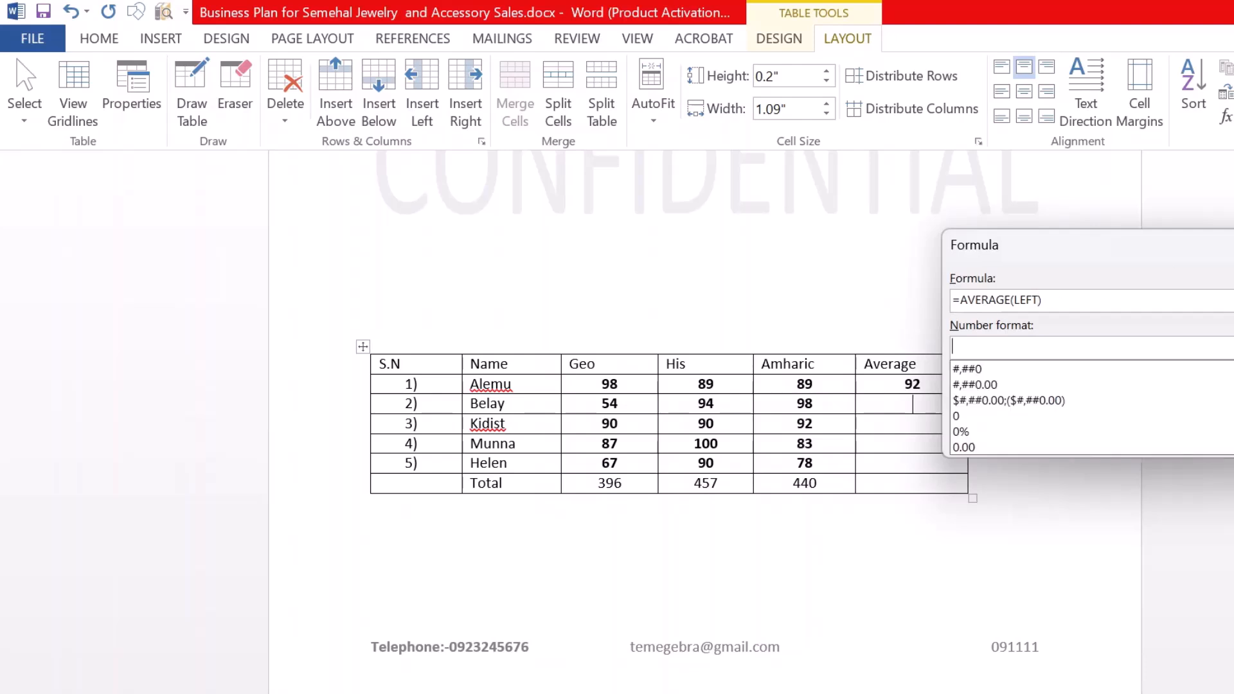
{"action": "left_click", "coordinate": [991, 448]}
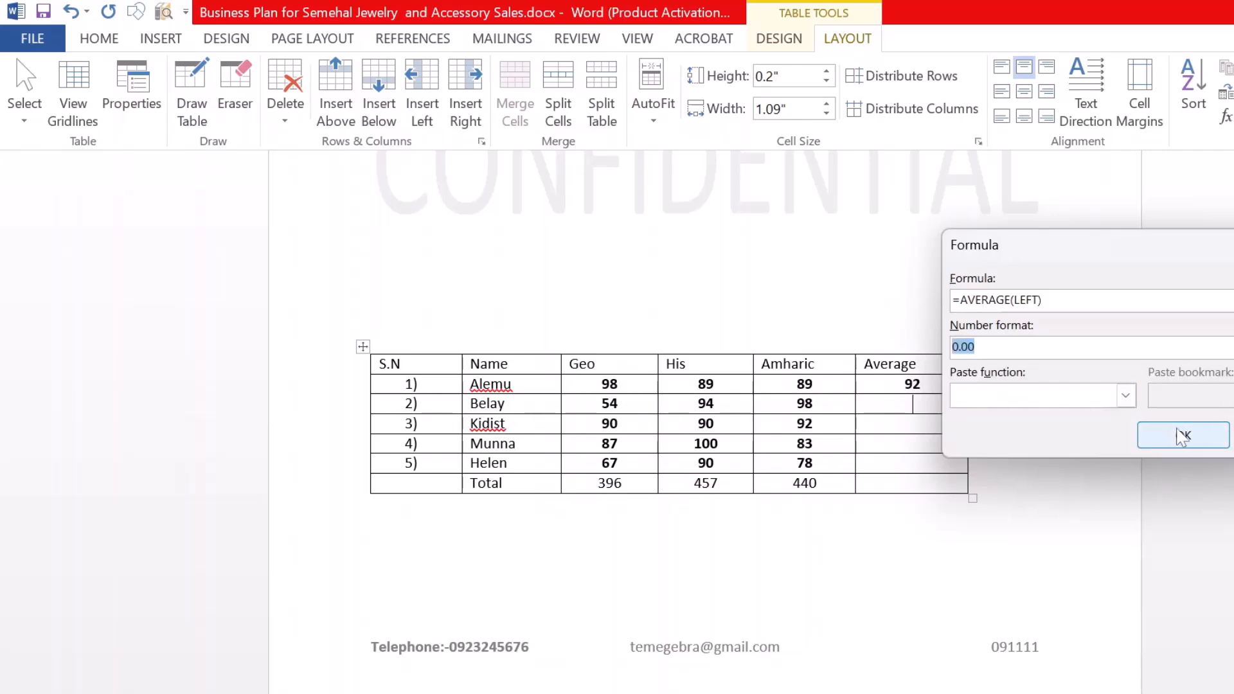
{"action": "left_click", "coordinate": [1182, 437]}
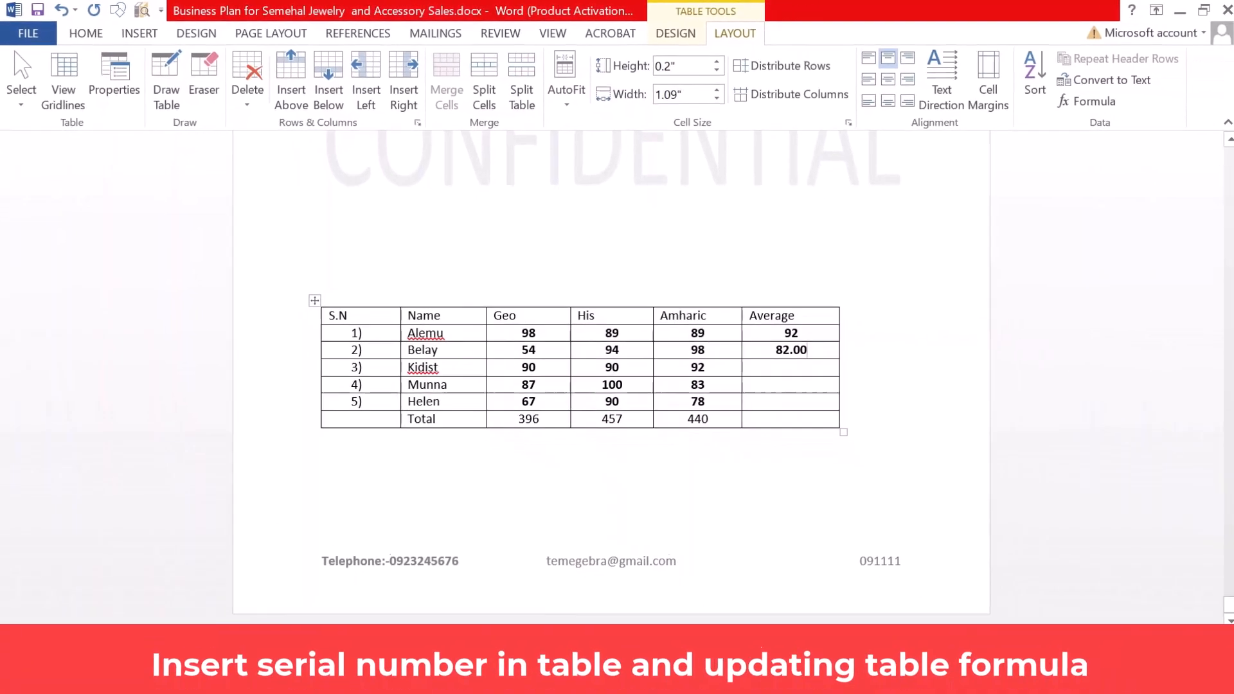
- Insert the formula =AVERAGE(LEFT) in the third student's Average cell in place of the suggested SUM formula
{"action": "key", "text": "Down"}
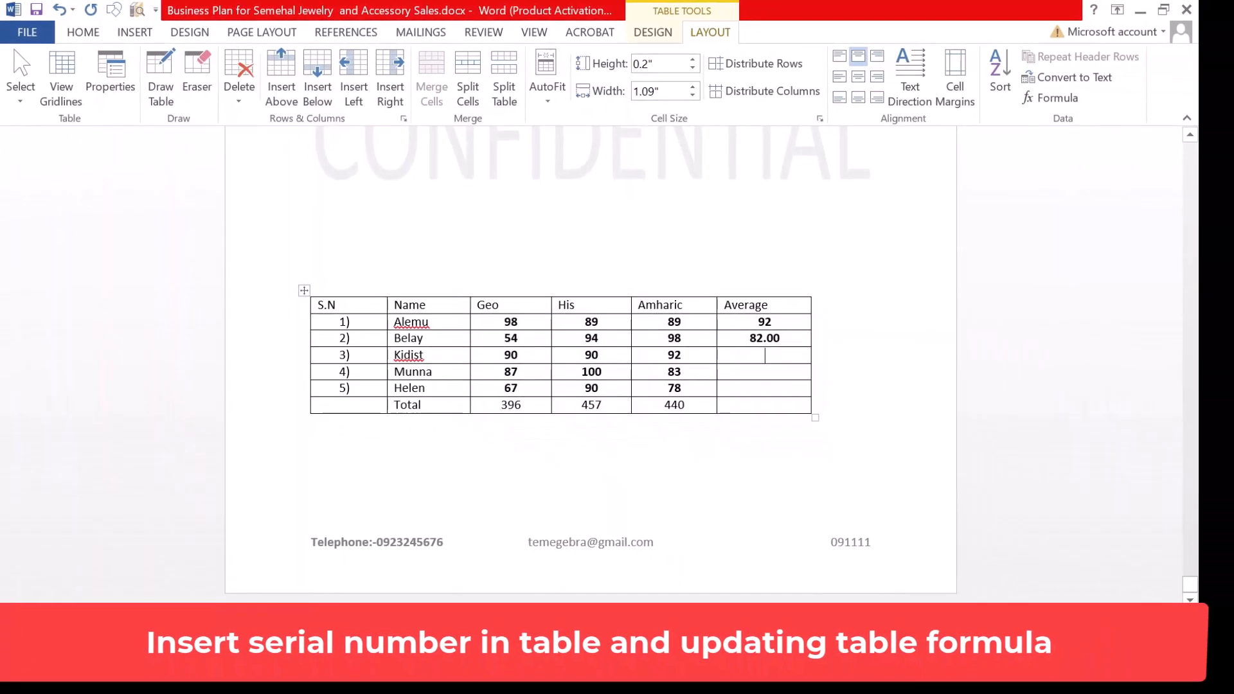
{"action": "left_click", "coordinate": [1086, 101]}
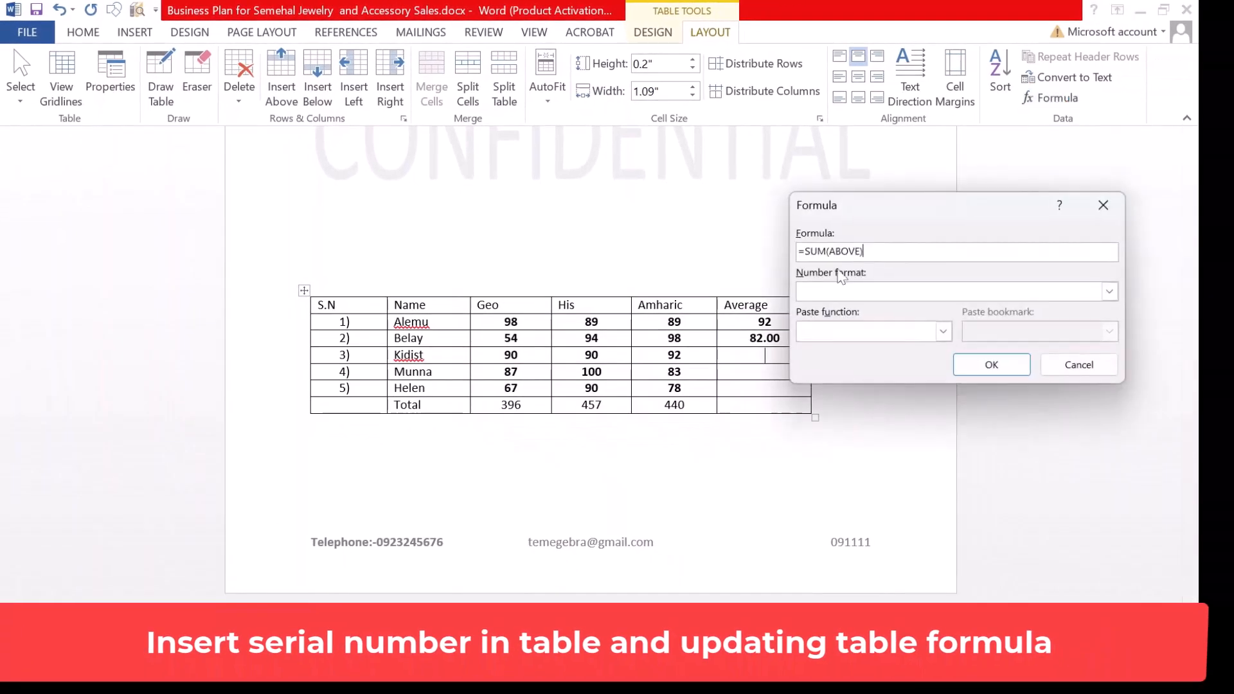
{"action": "key", "text": "BackSpace"}
{"action": "key", "text": "BackSpace"}
{"action": "key", "text": "BackSpace"}
{"action": "key", "text": "BackSpace"}
{"action": "key", "text": "BackSpace"}
{"action": "key", "text": "BackSpace"}
{"action": "key", "text": "BackSpace"}
{"action": "key", "text": "BackSpace"}
{"action": "key", "text": "BackSpace"}
{"action": "key", "text": "BackSpace"}
{"action": "type", "text": "A"}
{"action": "key", "text": "BackSpace"}
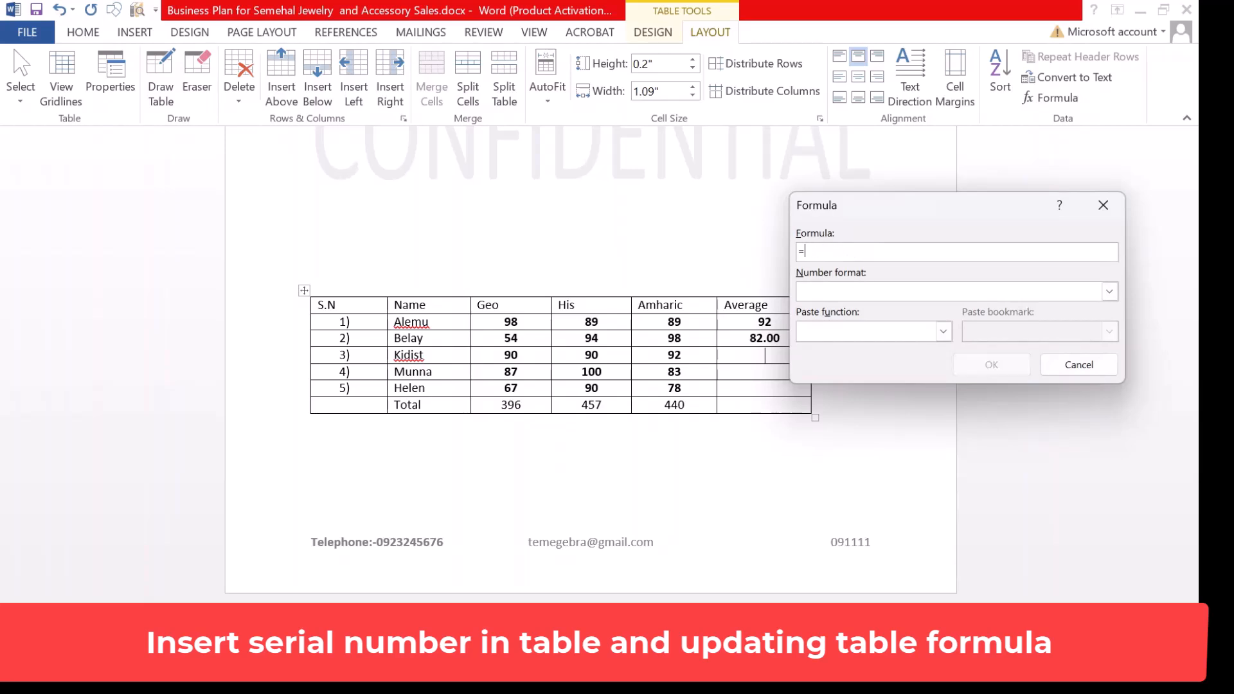
{"action": "left_click", "coordinate": [943, 332]}
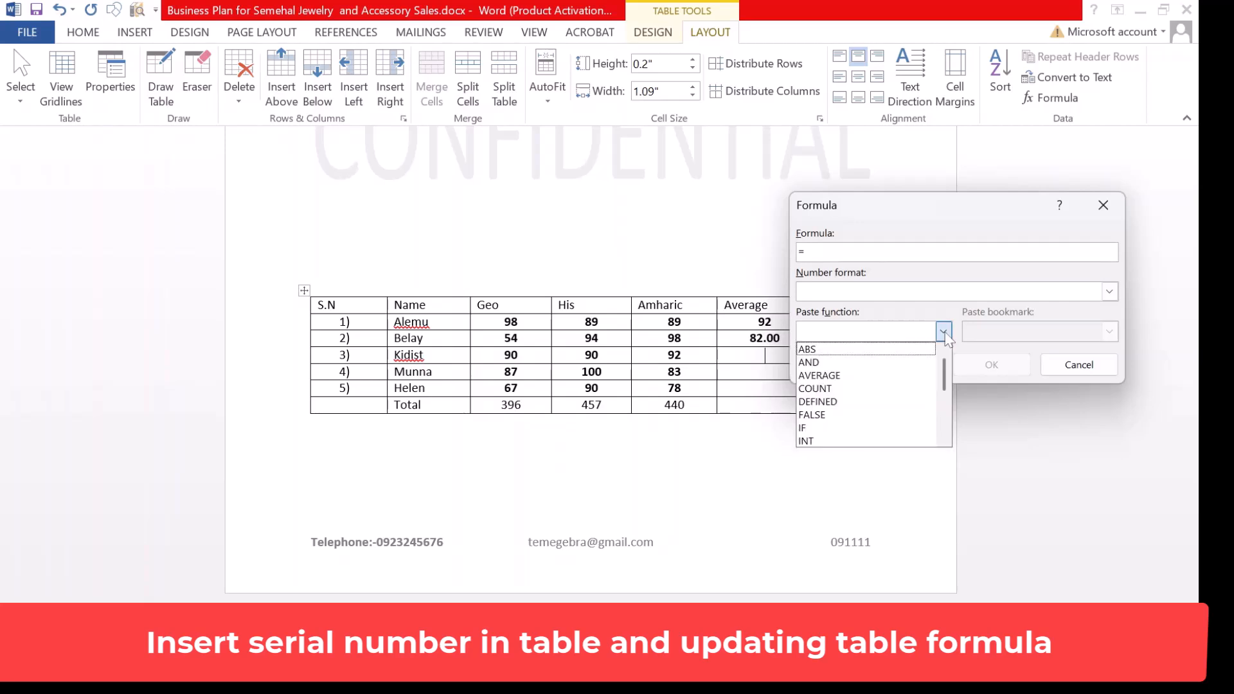
{"action": "left_click", "coordinate": [861, 378]}
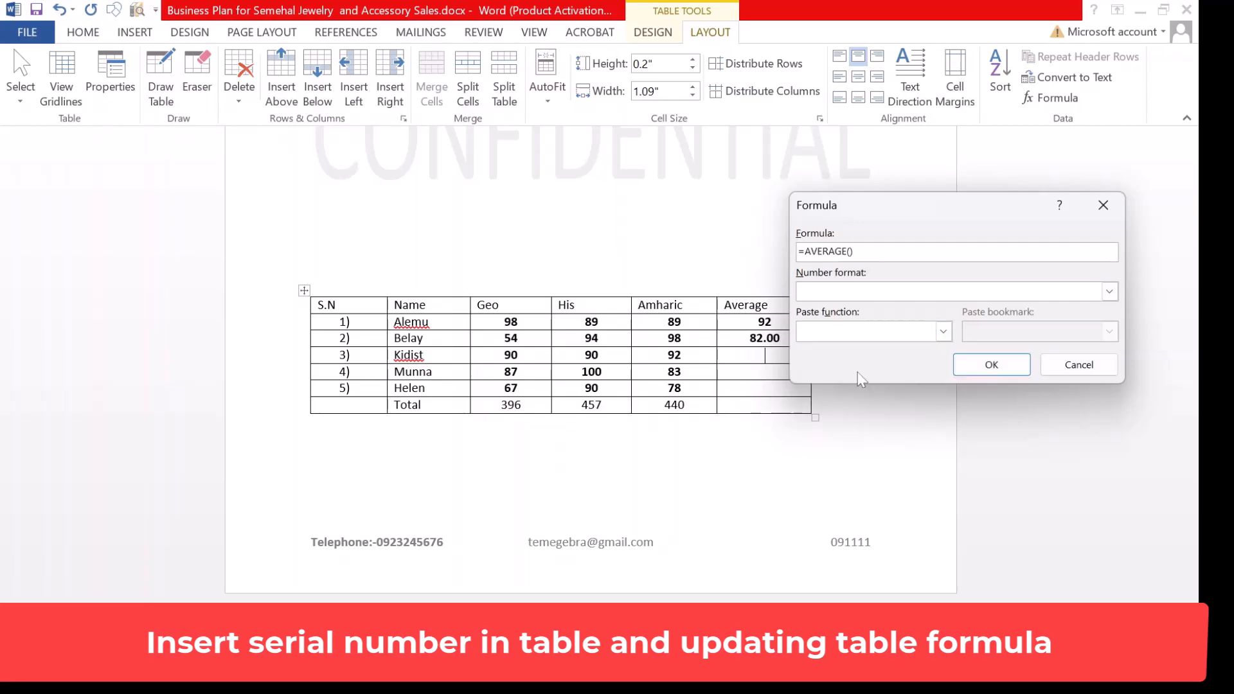
{"action": "type", "text": "LEFT"}
{"action": "left_click", "coordinate": [1021, 366]}
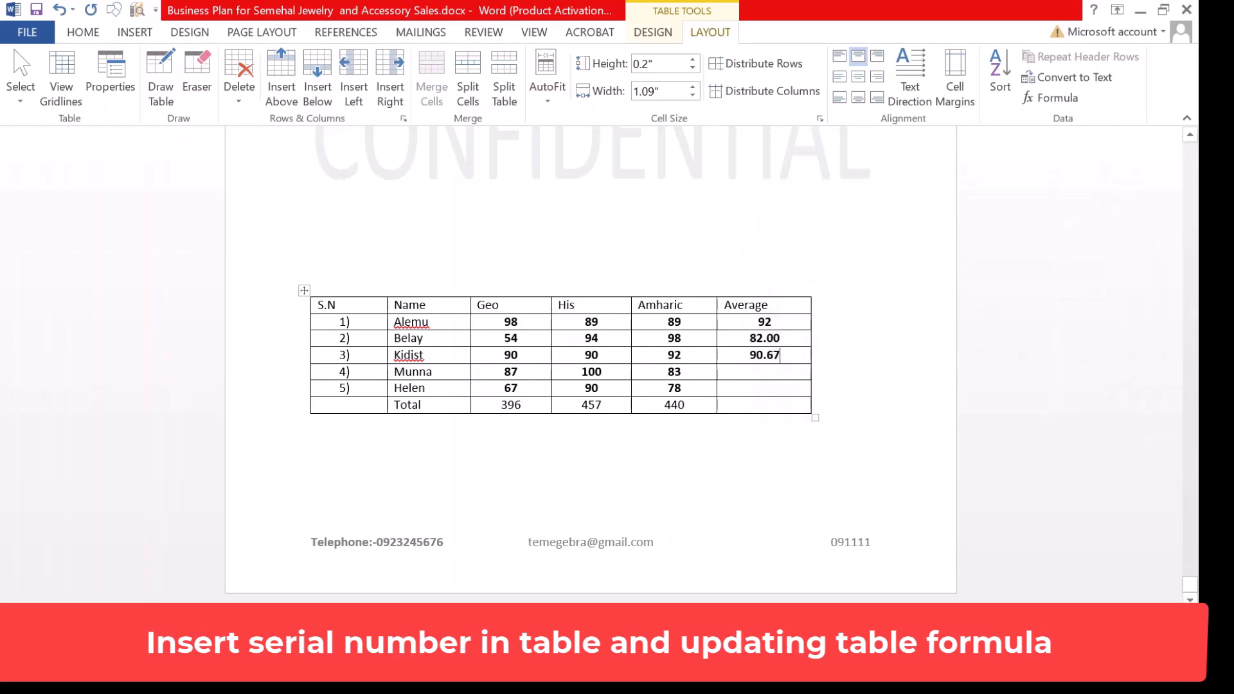
- Replace the suggested formula with =AVERAGE(LEFT) and insert it in the fourth student's Average cell
{"action": "left_click", "coordinate": [1055, 101]}
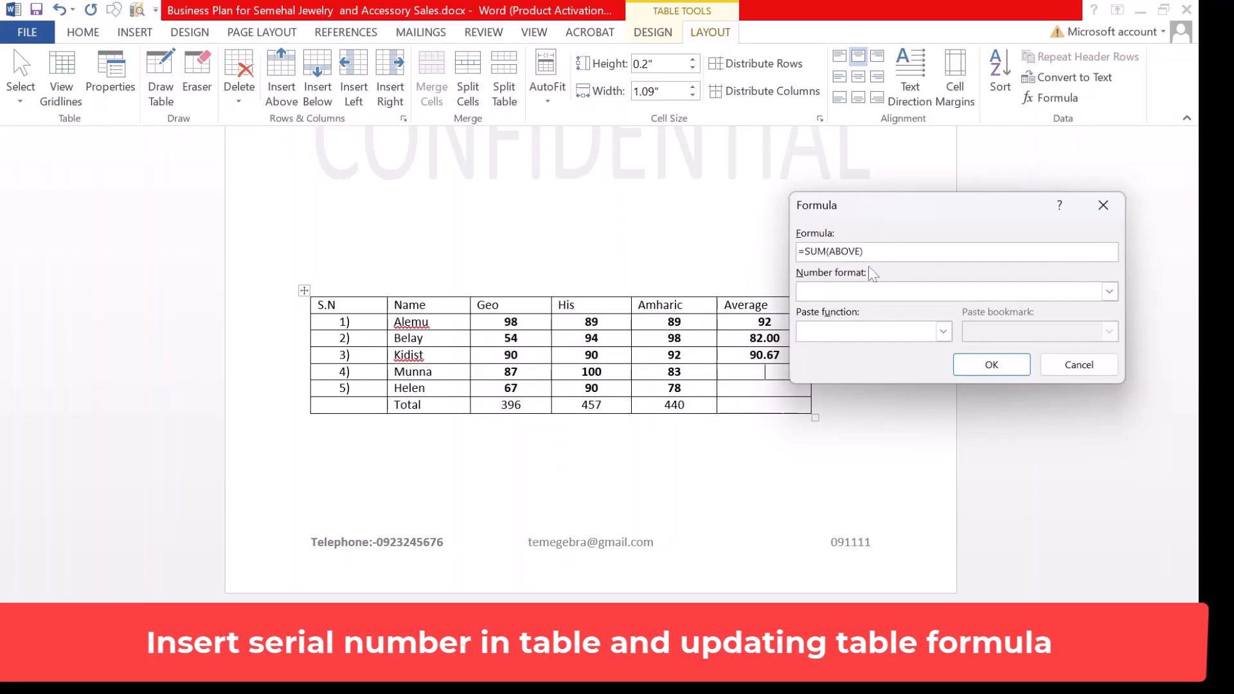
{"action": "key", "text": "BackSpace"}
{"action": "key", "text": "BackSpace"}
{"action": "key", "text": "BackSpace"}
{"action": "key", "text": "BackSpace"}
{"action": "key", "text": "BackSpace"}
{"action": "key", "text": "BackSpace"}
{"action": "key", "text": "BackSpace"}
{"action": "key", "text": "BackSpace"}
{"action": "key", "text": "BackSpace"}
{"action": "key", "text": "BackSpace"}
{"action": "type", "text": "AVERAGE(LEFT)"}
{"action": "left_click", "coordinate": [992, 364]}
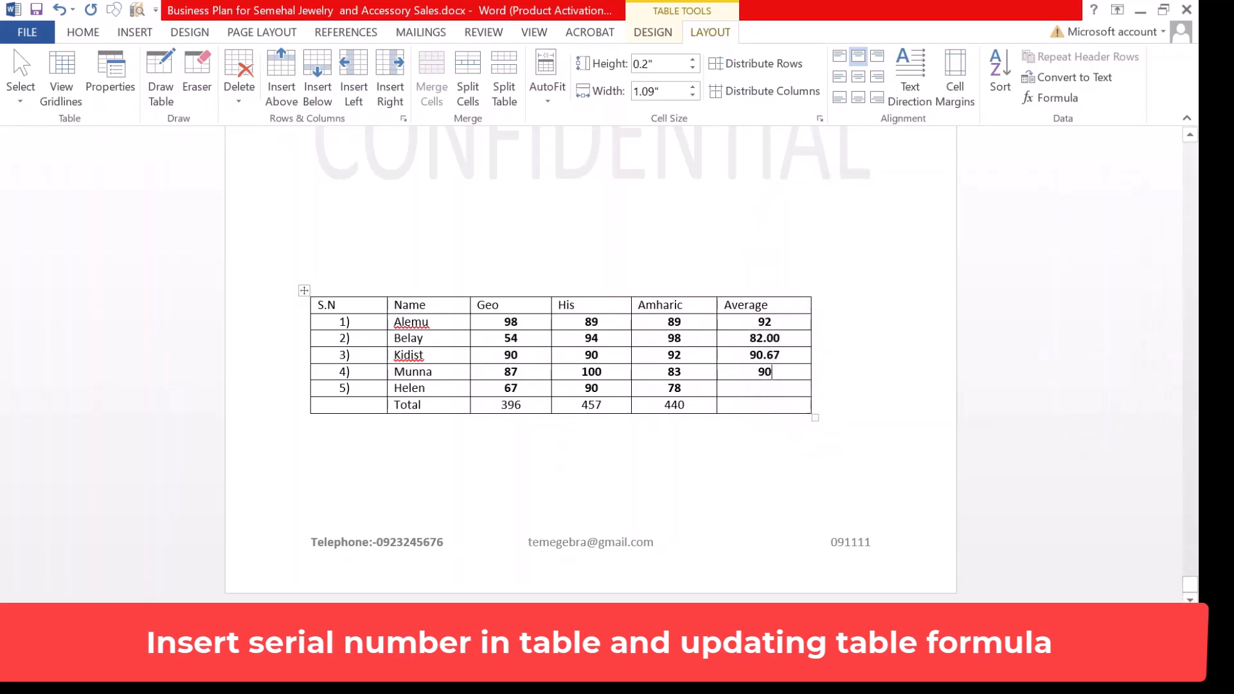
- Set the fourth student's His mark to 80 and update that row's Average field
{"action": "left_click", "coordinate": [764, 389]}
{"action": "left_click", "coordinate": [603, 372]}
{"action": "key", "text": "BackSpace"}
{"action": "key", "text": "BackSpace"}
{"action": "key", "text": "BackSpace"}
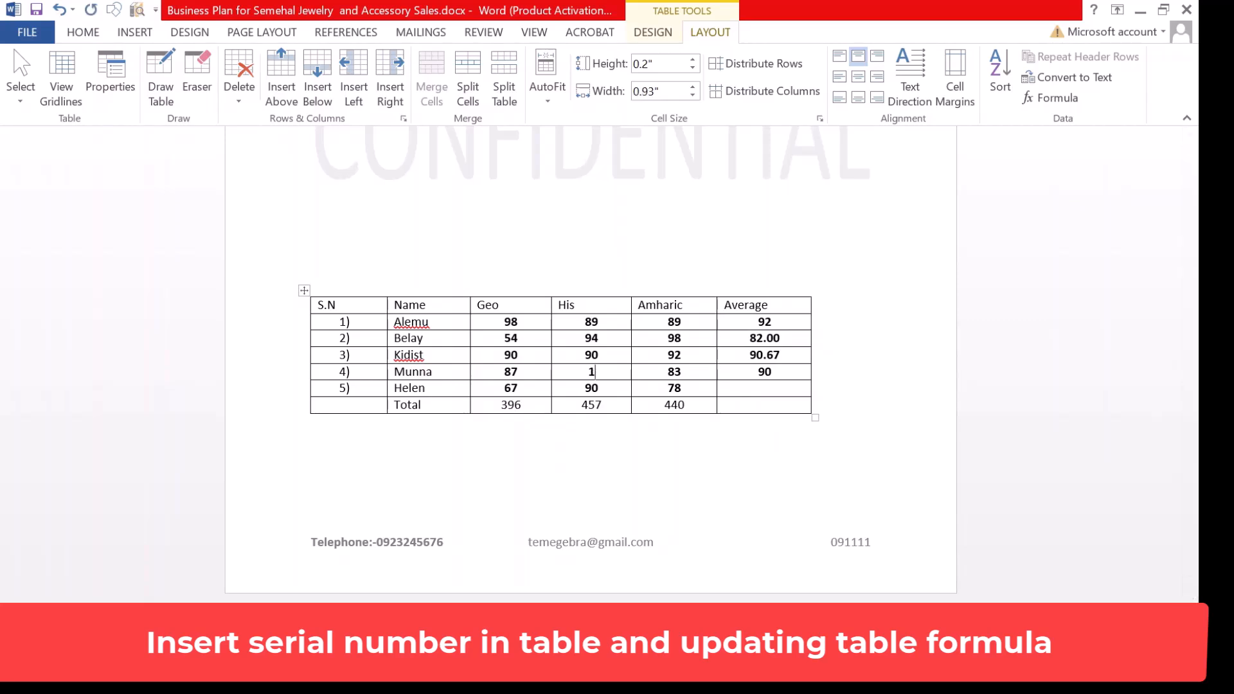
{"action": "type", "text": "80"}
{"action": "left_click", "coordinate": [774, 372]}
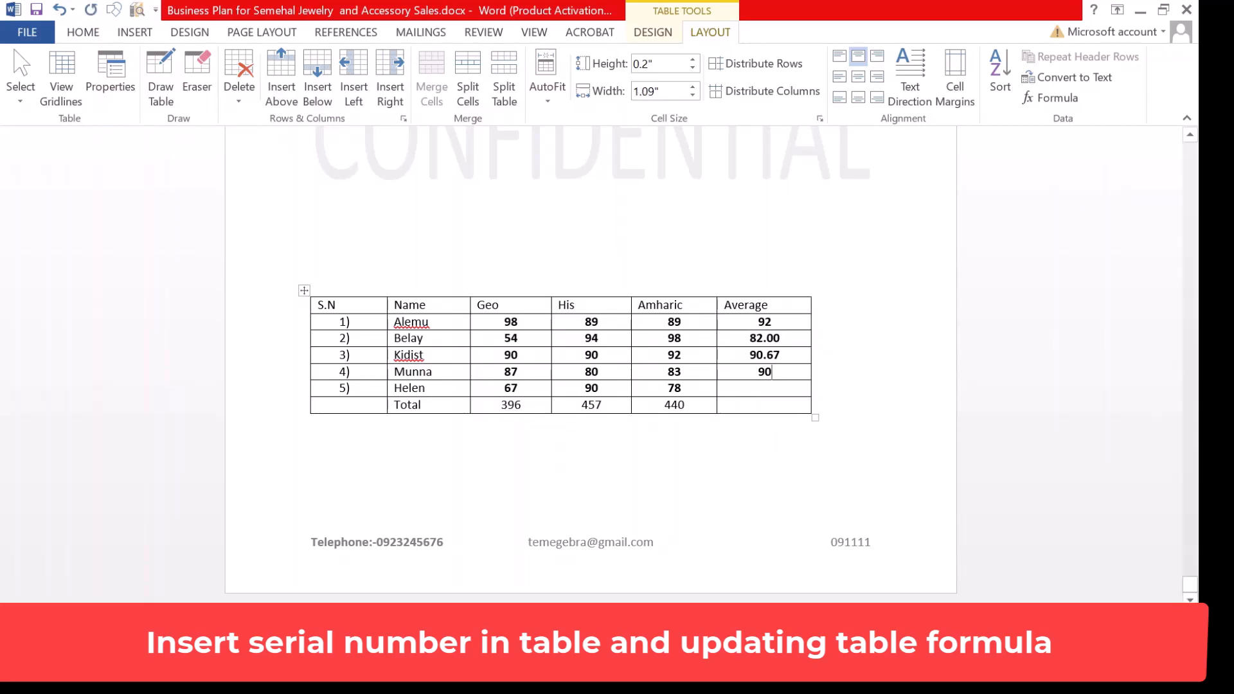
{"action": "right_click", "coordinate": [764, 372]}
{"action": "left_click", "coordinate": [836, 477]}
{"action": "left_click", "coordinate": [764, 389]}
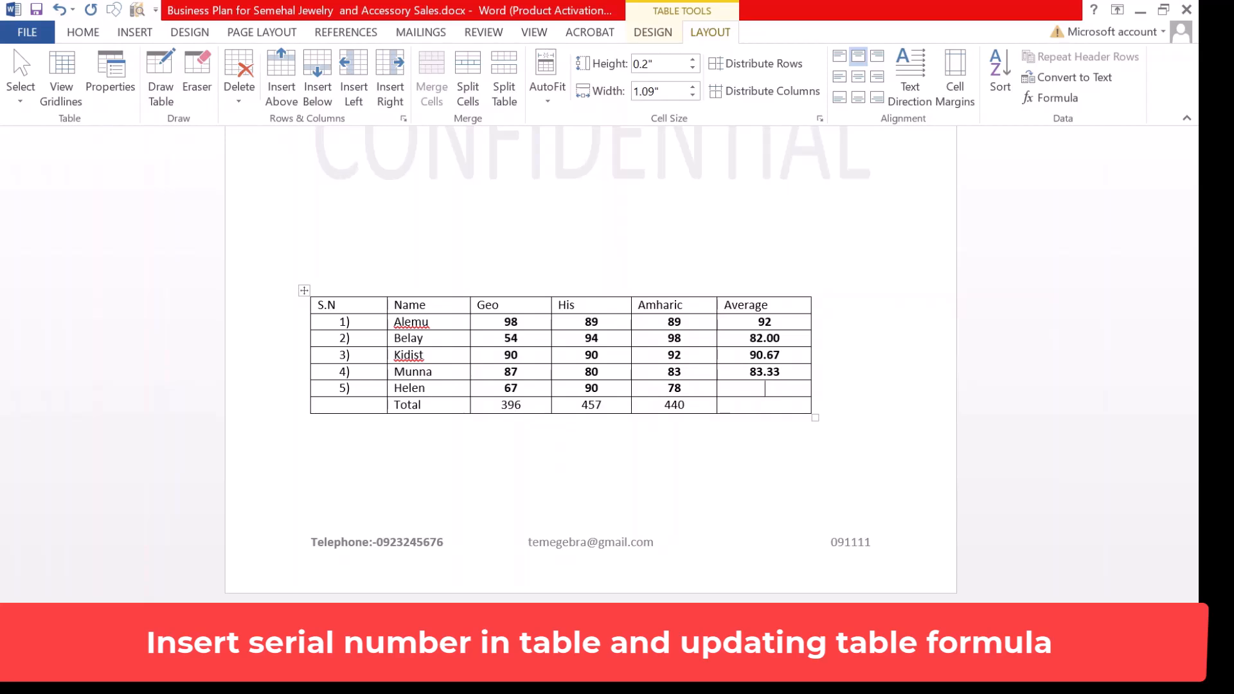
{"action": "left_click", "coordinate": [734, 325]}
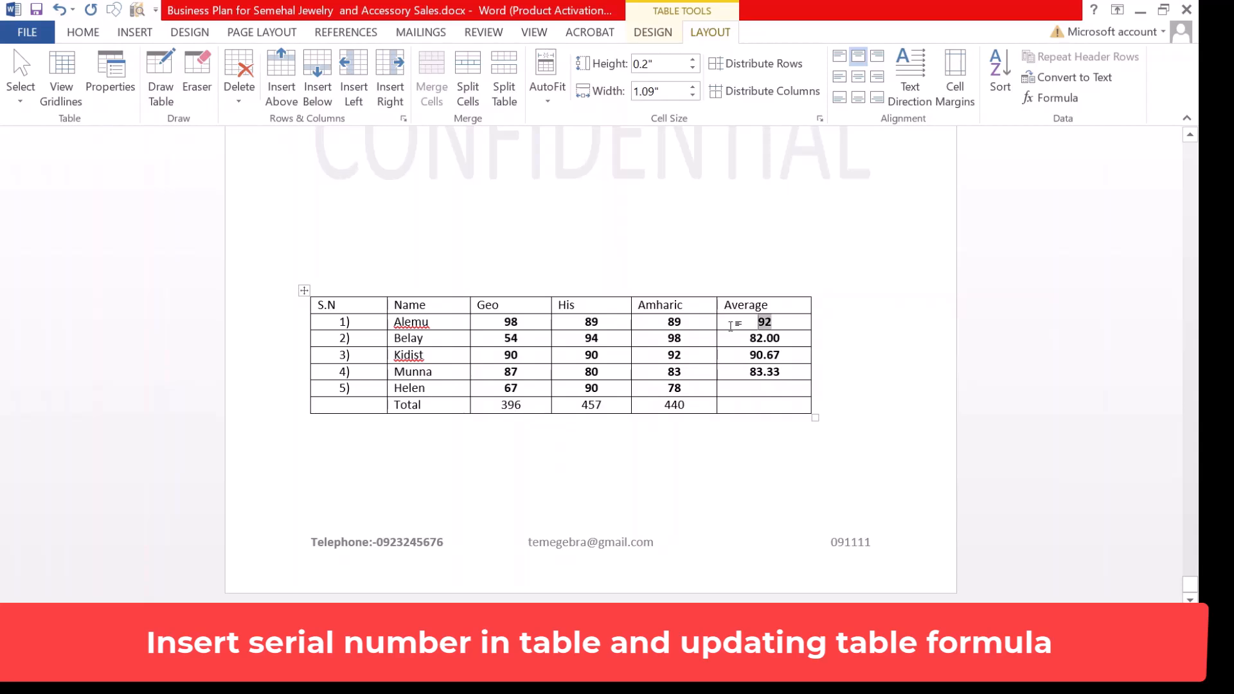
{"action": "left_click", "coordinate": [360, 325]}
{"action": "left_click", "coordinate": [313, 323]}
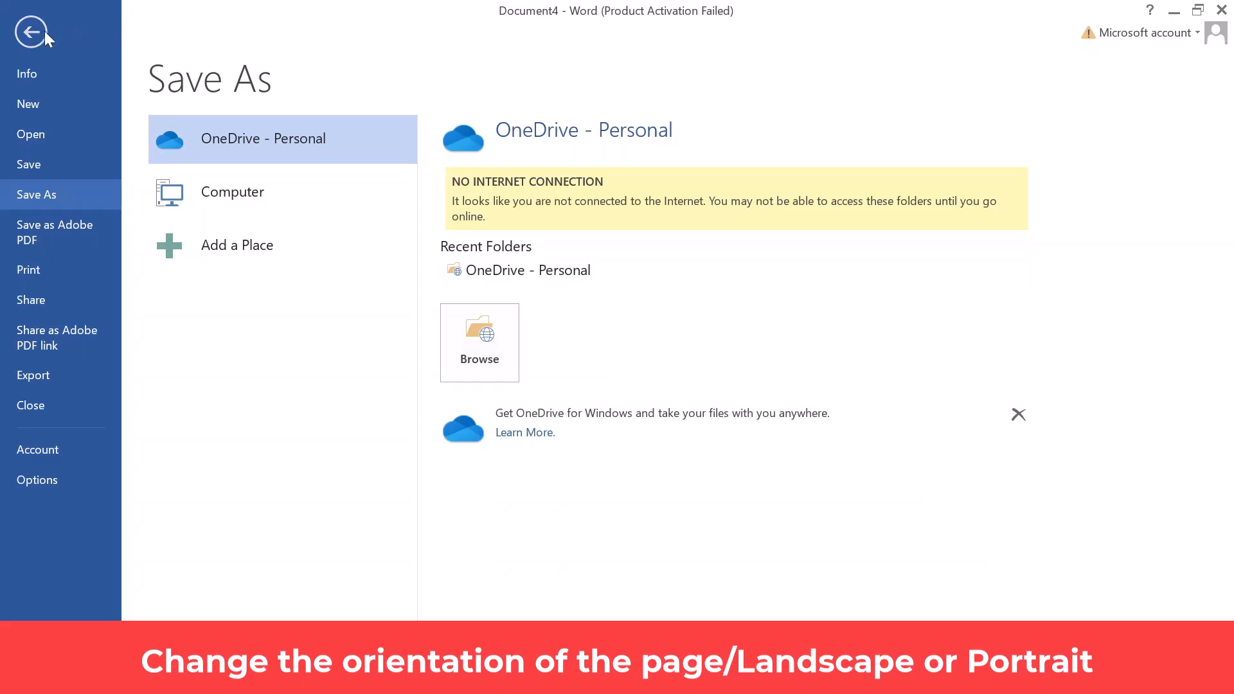
- Return to the document text and colour one Social Media Influence paragraph and the Sustainability paragraph below it standard Red
{"action": "left_click", "coordinate": [43, 30]}
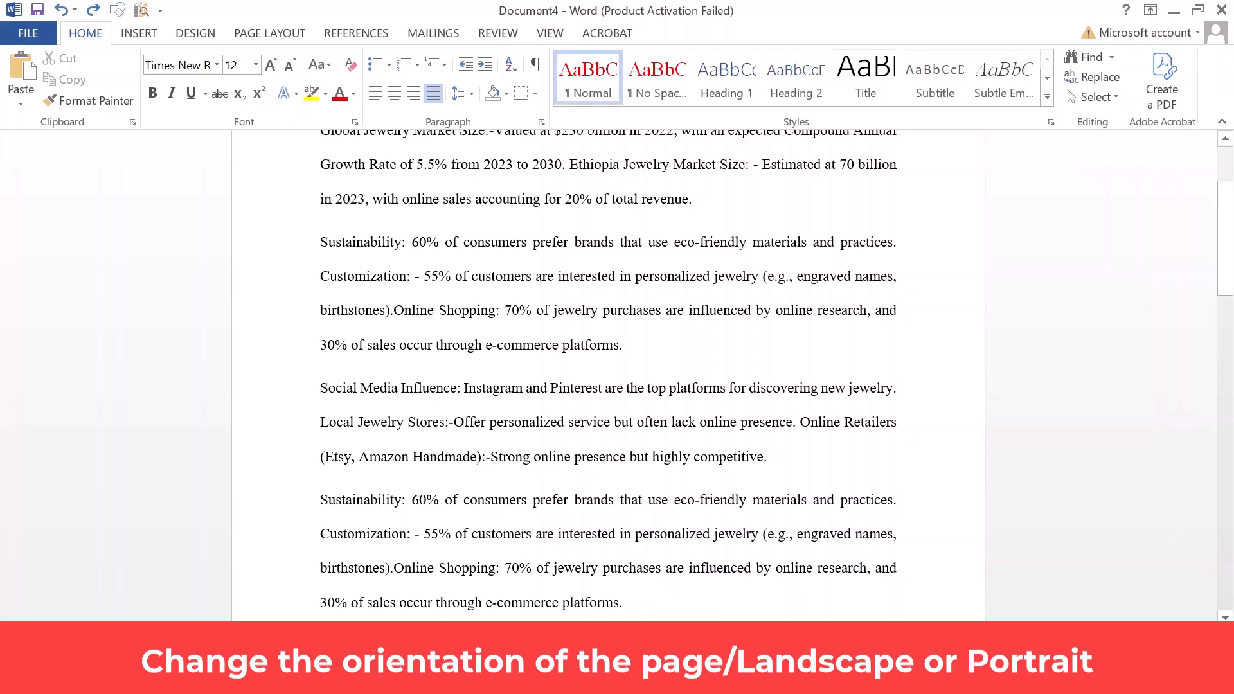
{"action": "left_click_drag", "start_coordinate": [1229, 244], "coordinate": [1229, 209]}
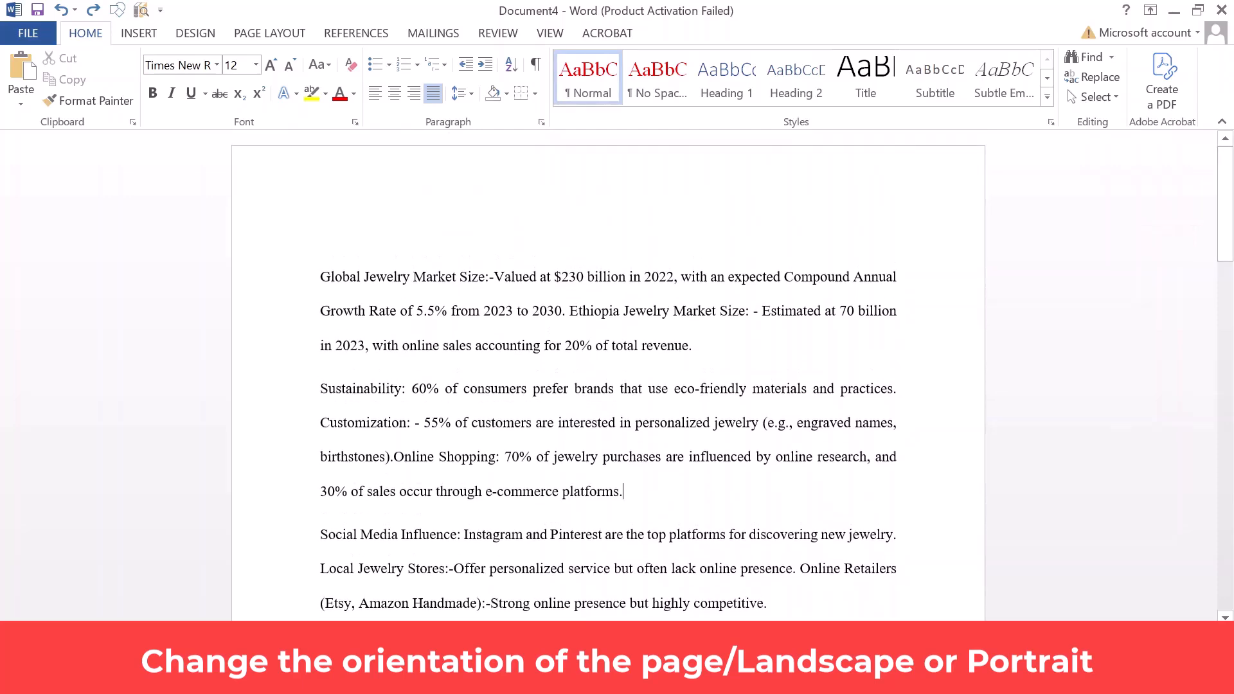
{"action": "left_click_drag", "start_coordinate": [1227, 210], "coordinate": [1223, 302]}
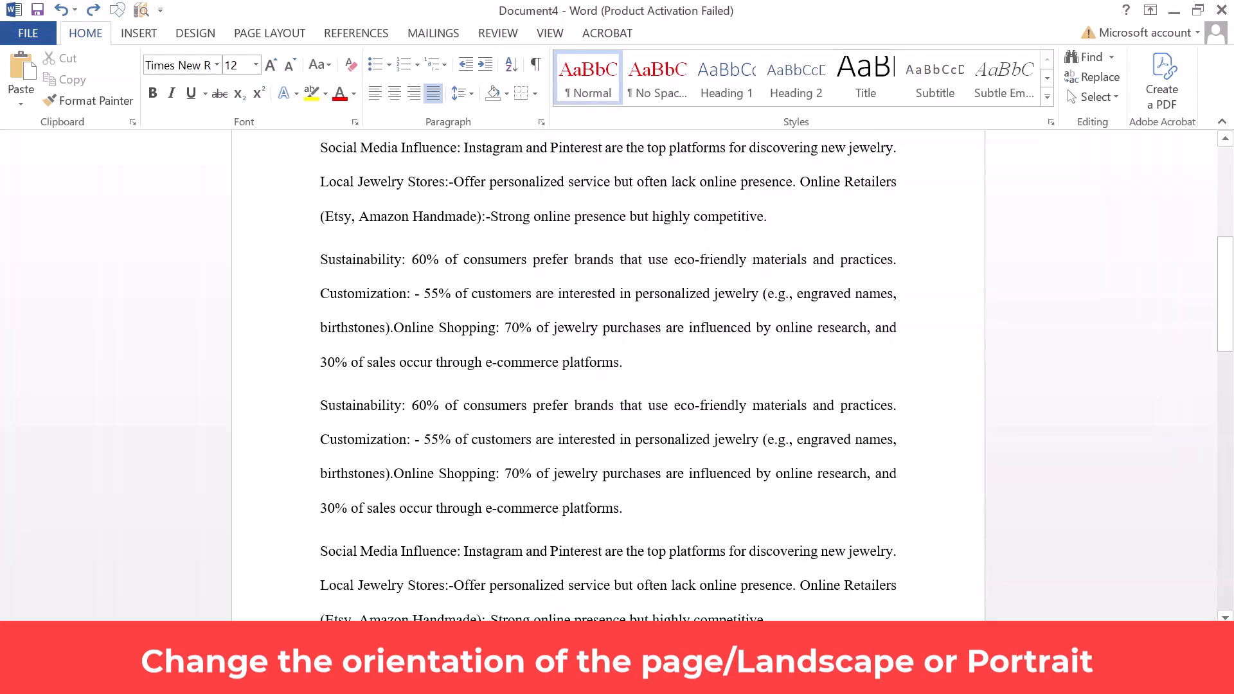
{"action": "mouse_move", "coordinate": [1220, 297]}
{"action": "left_mouse_down"}
{"action": "mouse_move", "coordinate": [1221, 235]}
{"action": "mouse_move", "coordinate": [1220, 279]}
{"action": "left_mouse_up"}
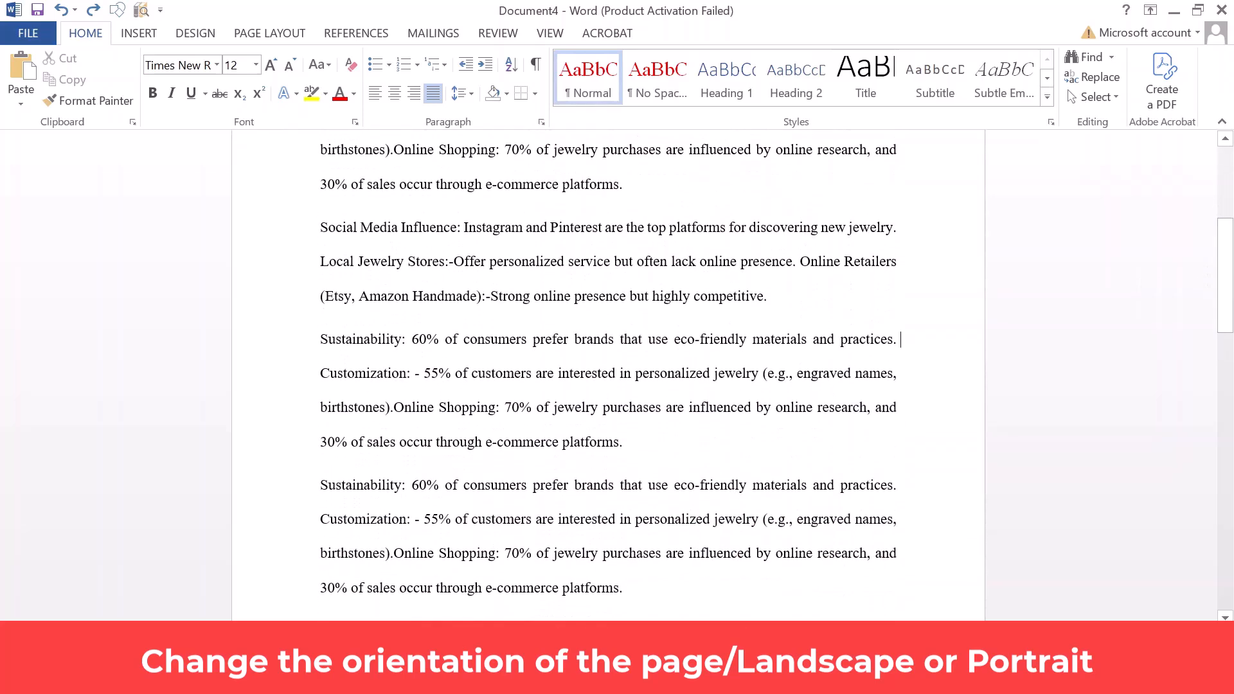
{"action": "left_click_drag", "start_coordinate": [320, 227], "coordinate": [628, 445]}
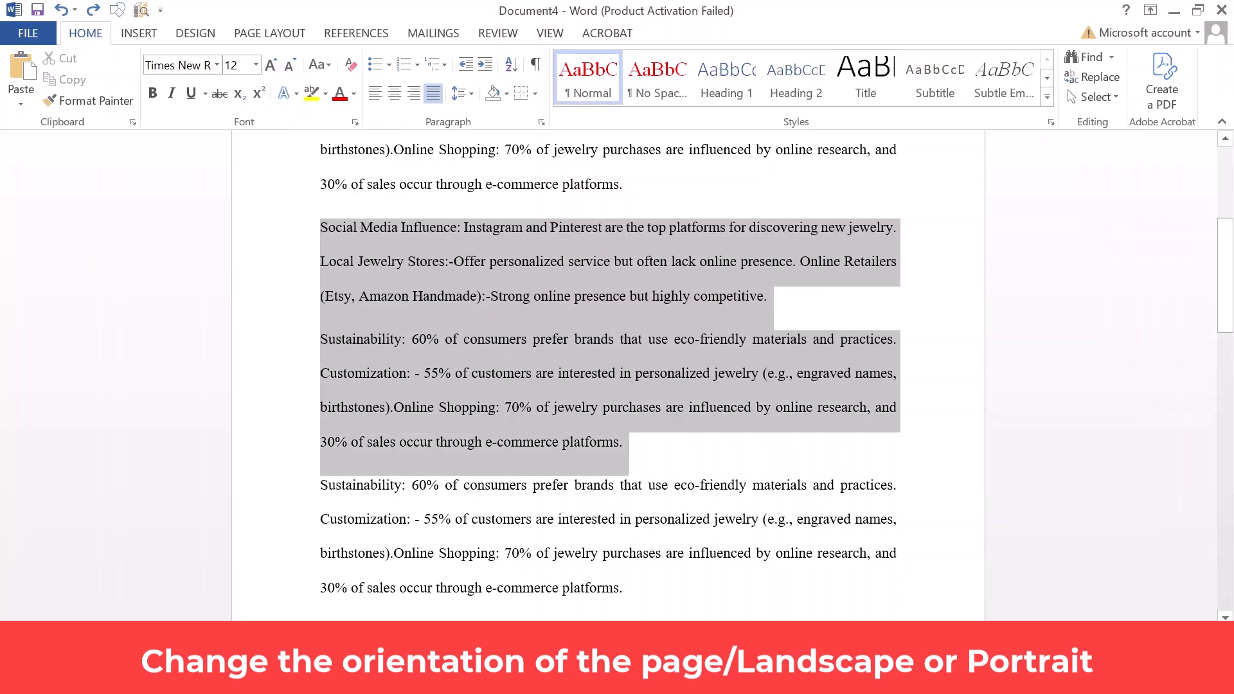
{"action": "left_click", "coordinate": [354, 95]}
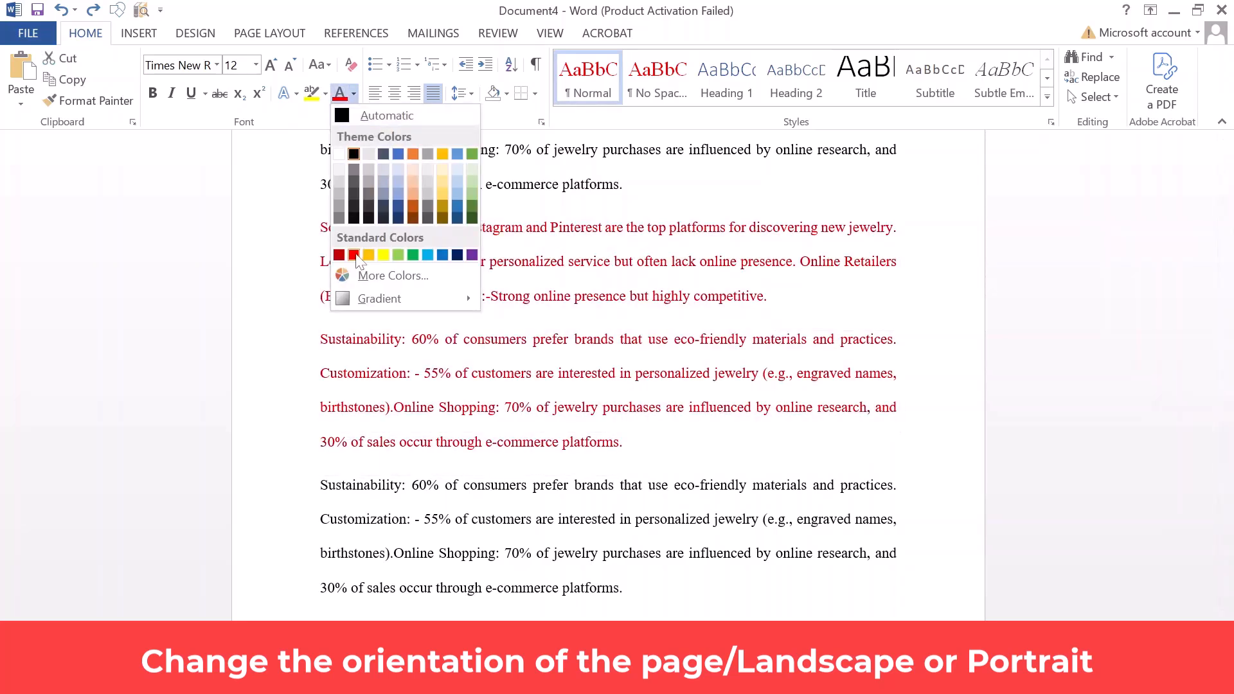
{"action": "left_click", "coordinate": [354, 255]}
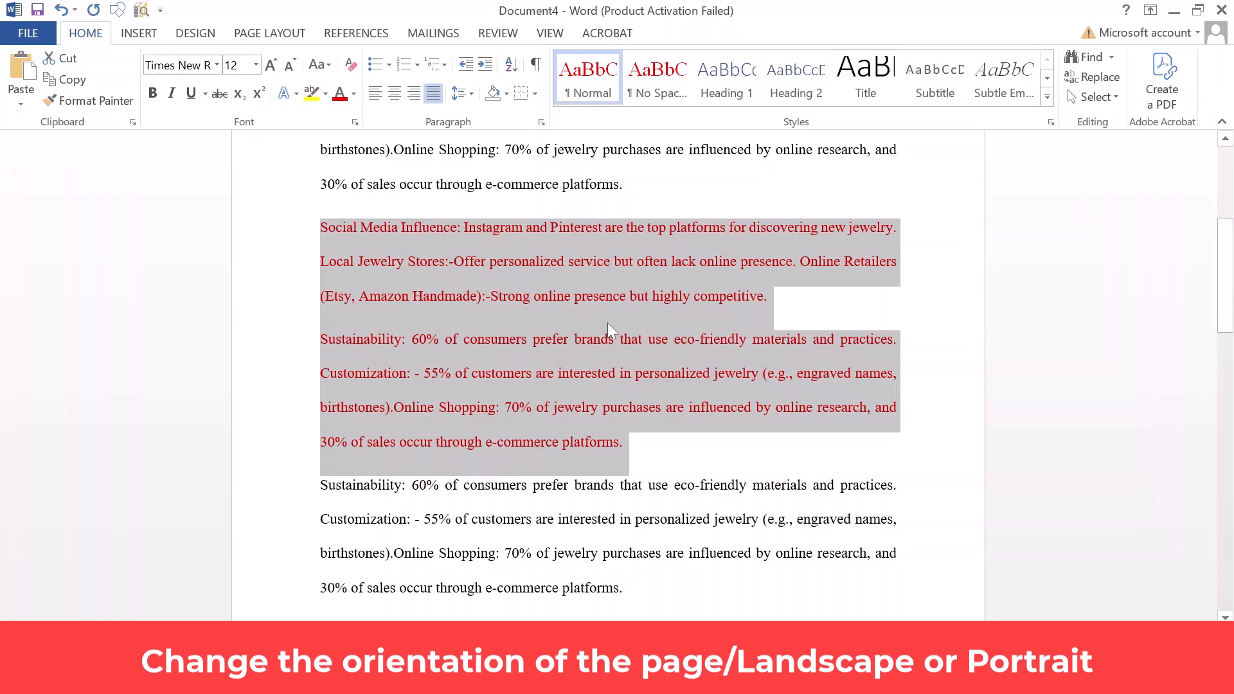
{"action": "left_click", "coordinate": [456, 305]}
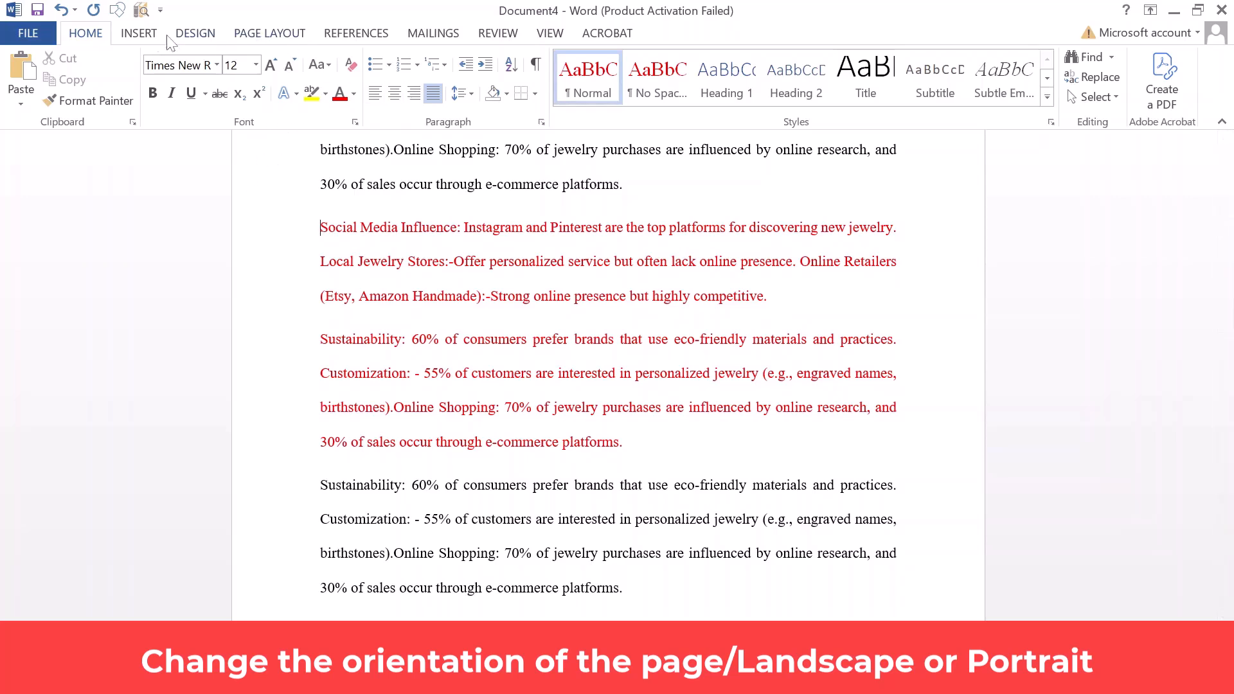
- Insert a Next Page section break directly before the red Social Media Influence paragraph
{"action": "left_click", "coordinate": [275, 37]}
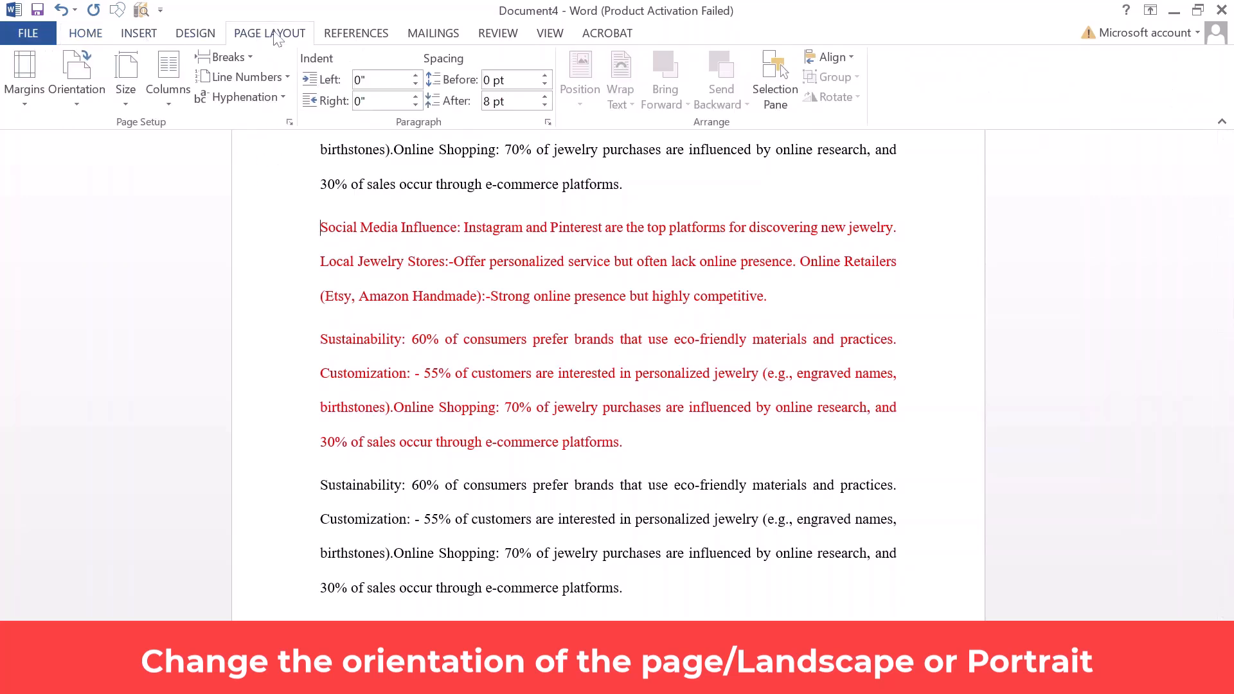
{"action": "left_click", "coordinate": [253, 58]}
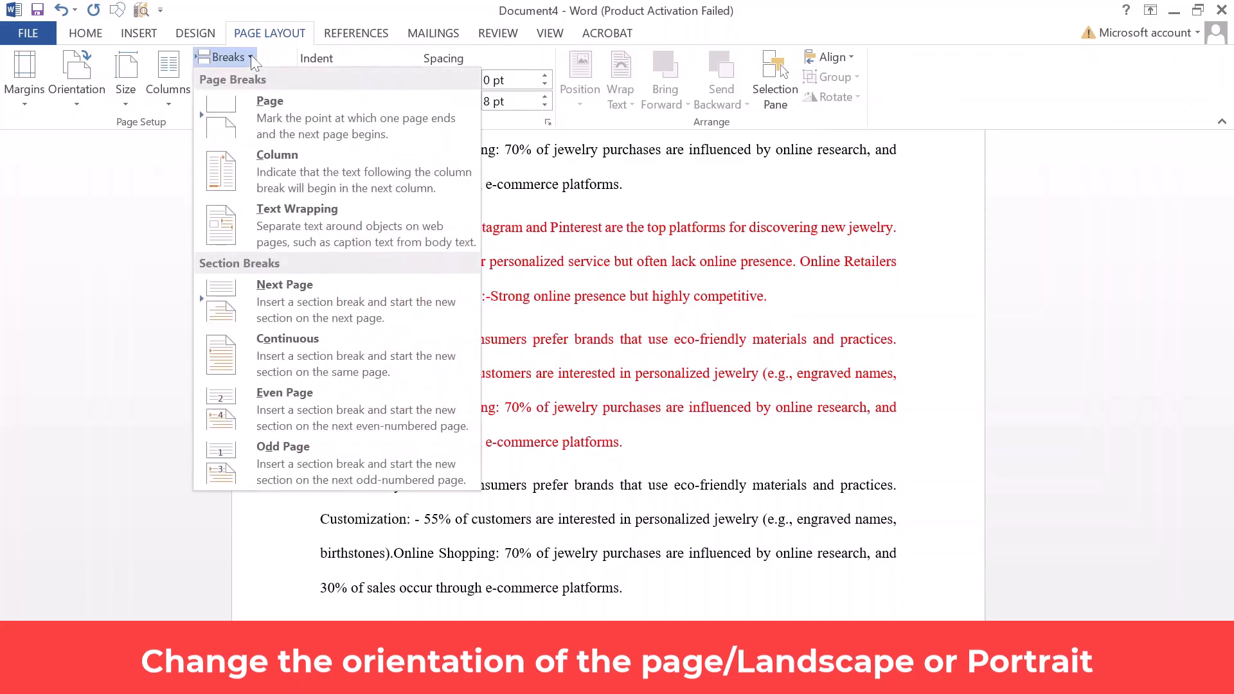
{"action": "left_click", "coordinate": [289, 303]}
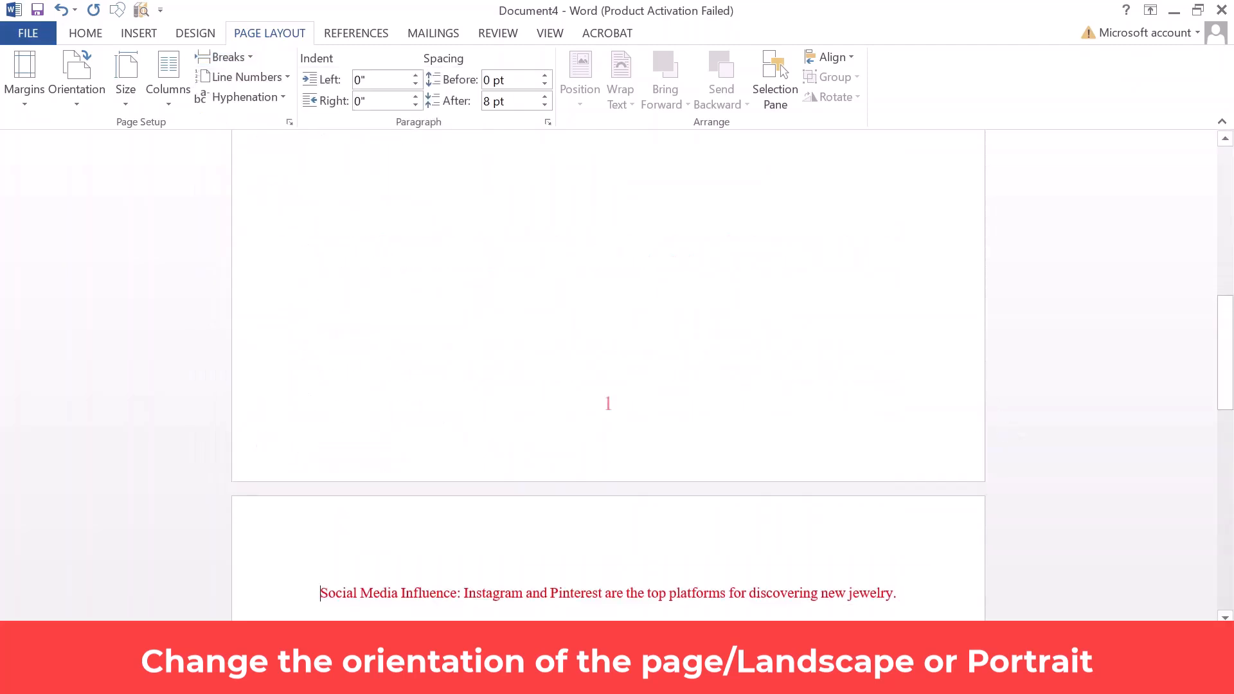
- Insert a Next Page section break directly after the red Sustainability paragraph
{"action": "left_click_drag", "start_coordinate": [1227, 347], "coordinate": [1227, 439]}
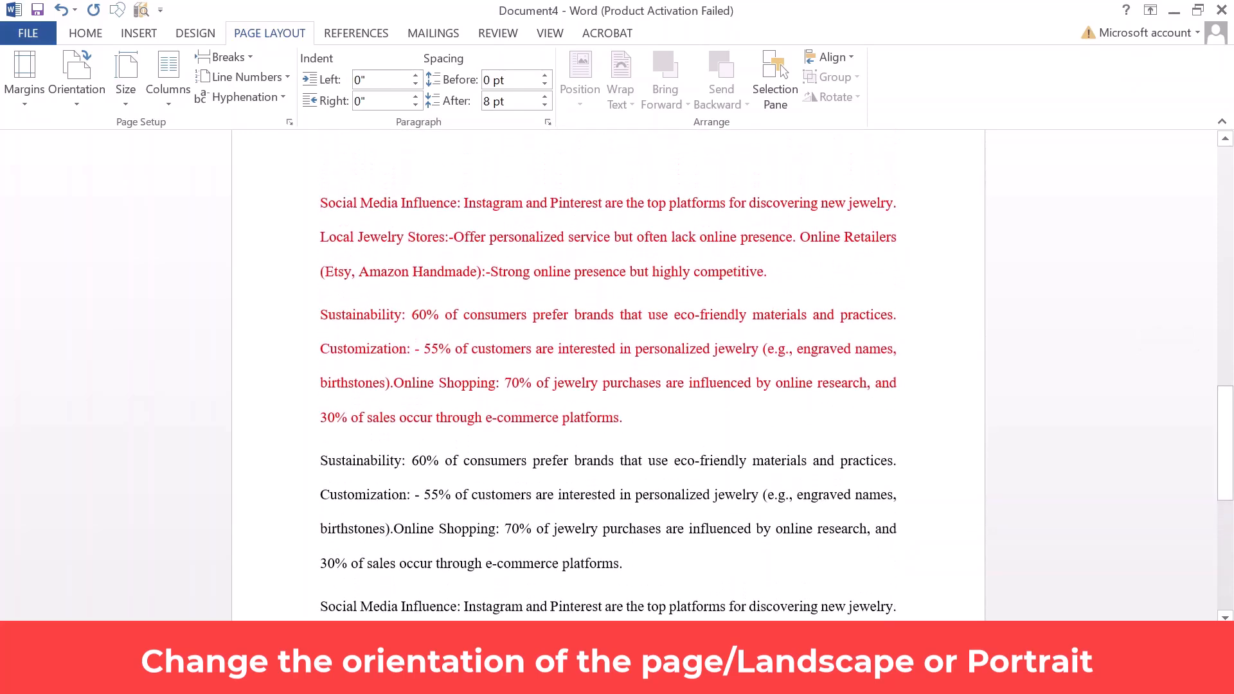
{"action": "left_click_drag", "start_coordinate": [304, 418], "coordinate": [304, 217]}
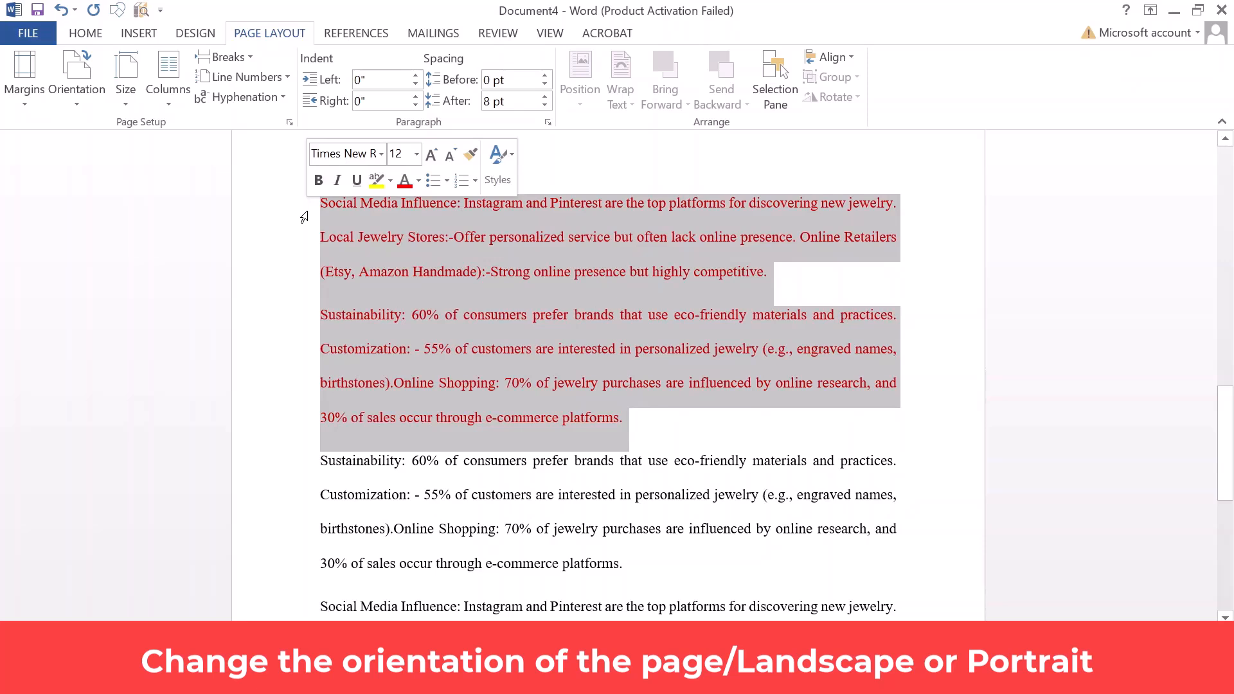
{"action": "left_click", "coordinate": [320, 460]}
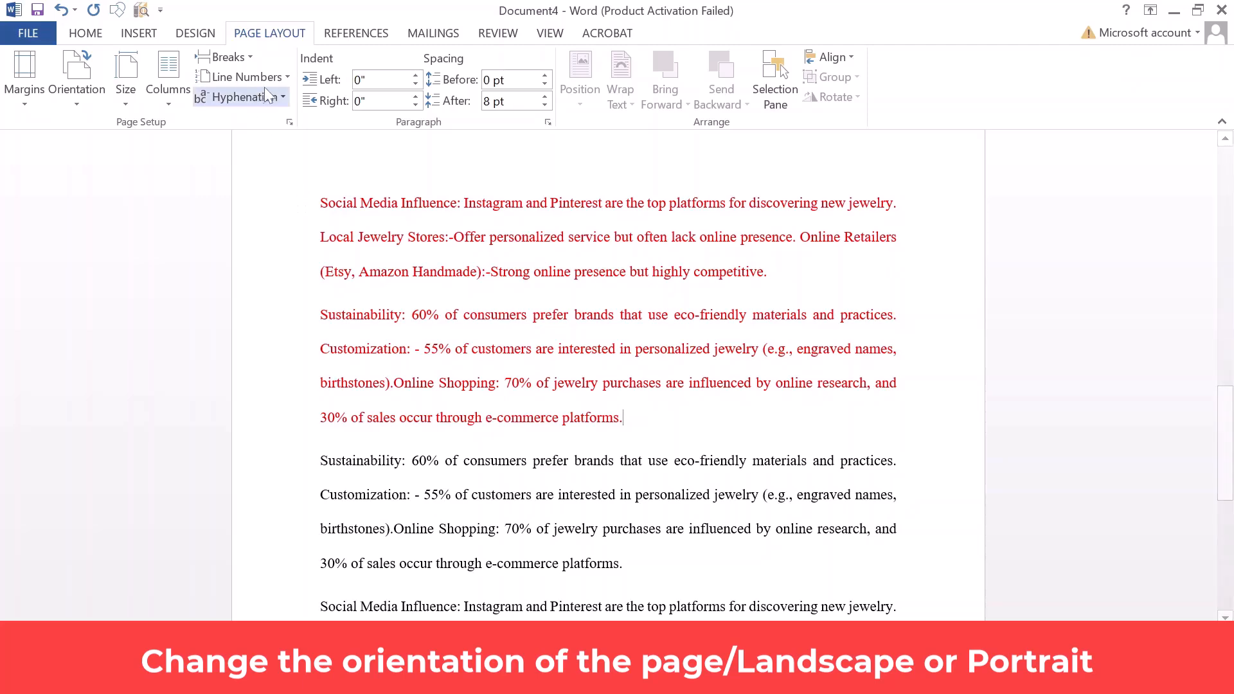
{"action": "left_click", "coordinate": [252, 56]}
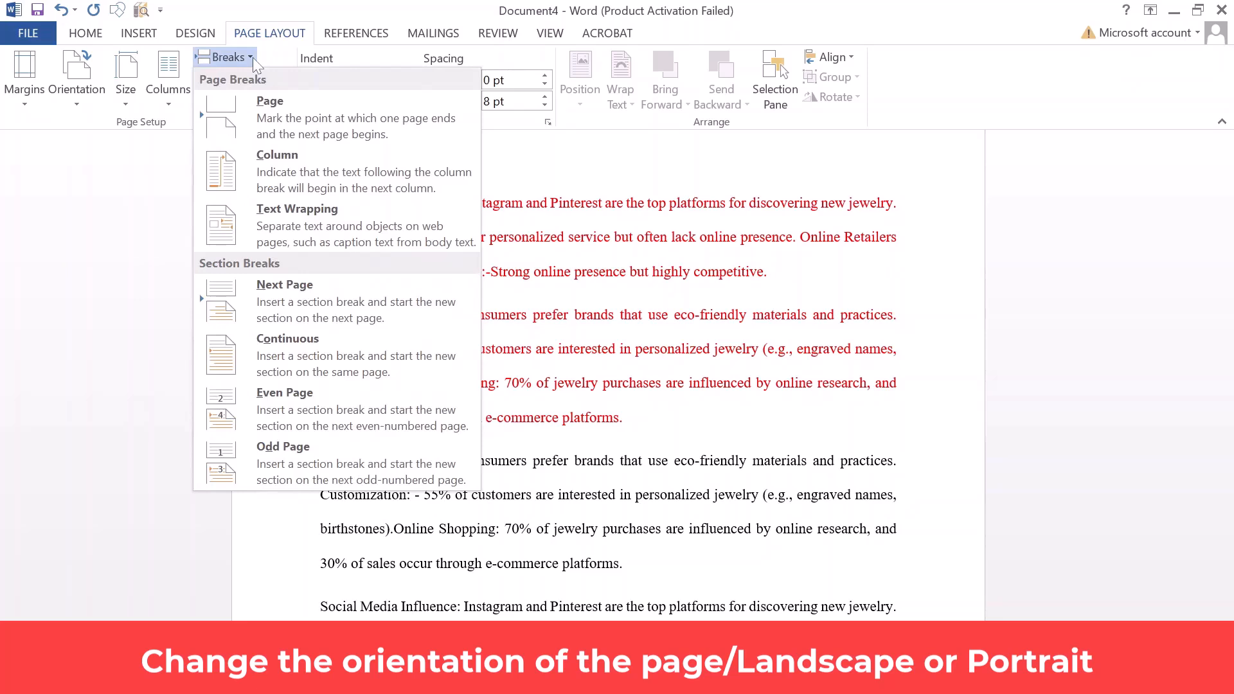
{"action": "left_click", "coordinate": [326, 306]}
- Change only the section containing the two red paragraphs to Landscape orientation and check the pages around it
{"action": "left_click_drag", "start_coordinate": [1224, 466], "coordinate": [1194, 352]}
{"action": "left_click_drag", "start_coordinate": [320, 239], "coordinate": [641, 462]}
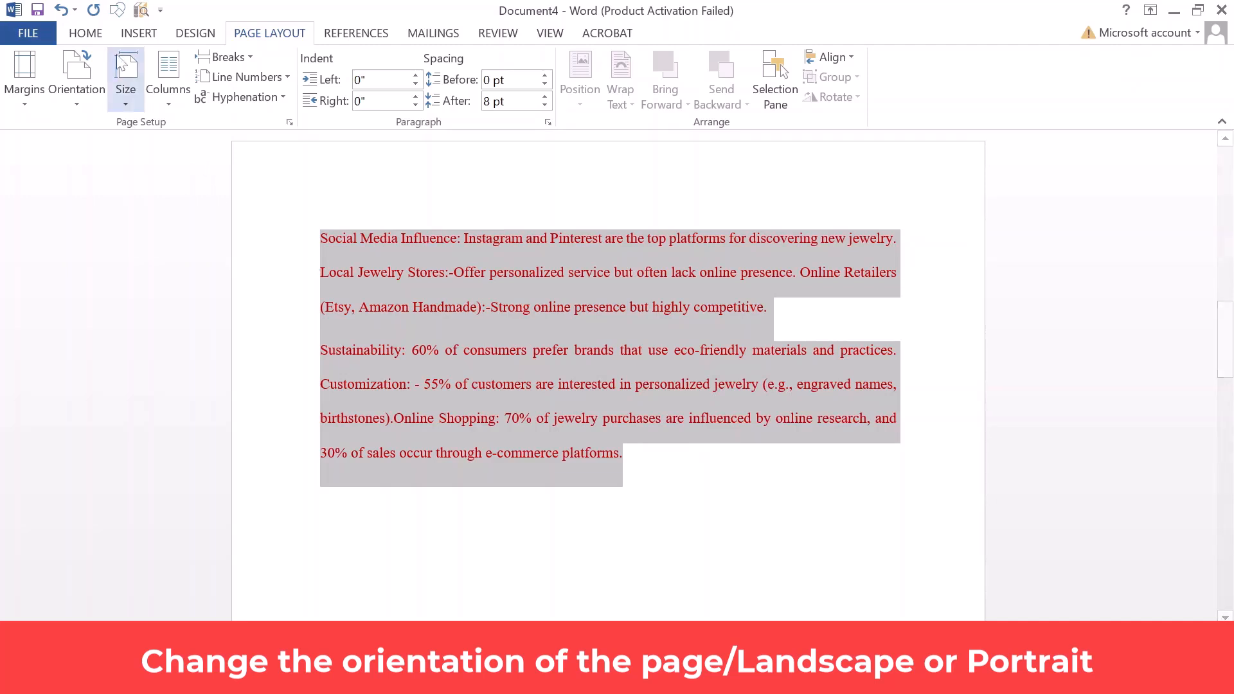
{"action": "left_click", "coordinate": [86, 33]}
{"action": "left_click", "coordinate": [268, 35]}
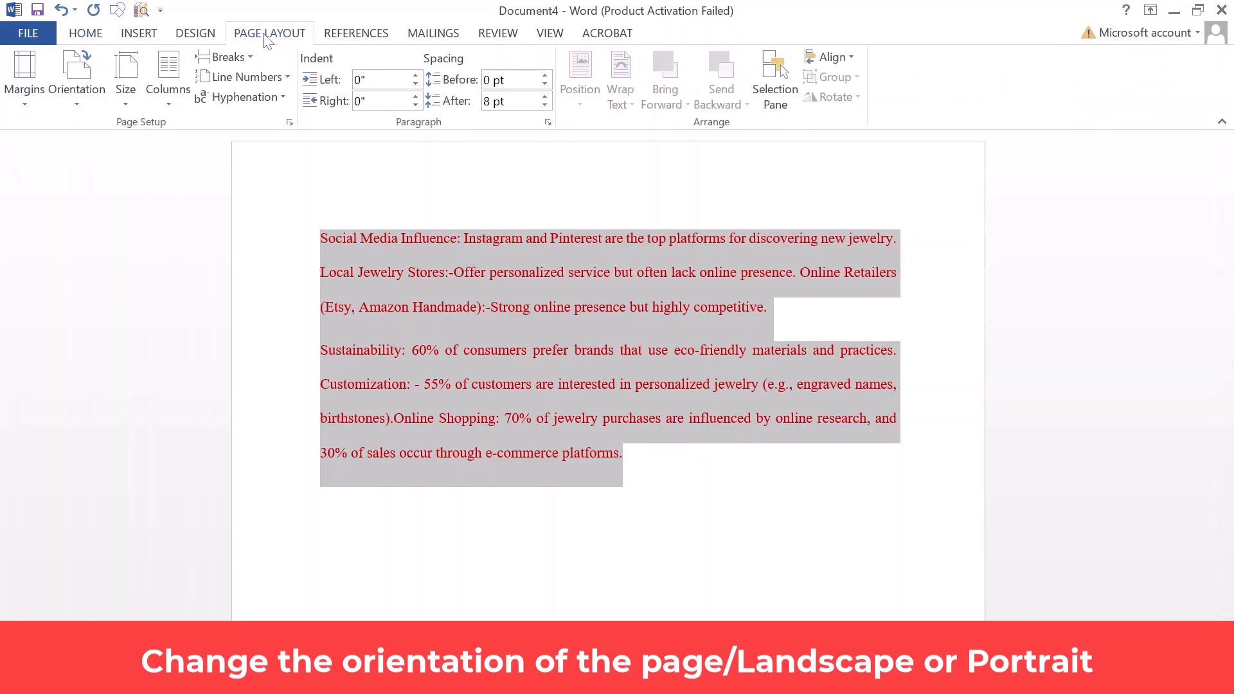
{"action": "left_click", "coordinate": [79, 110]}
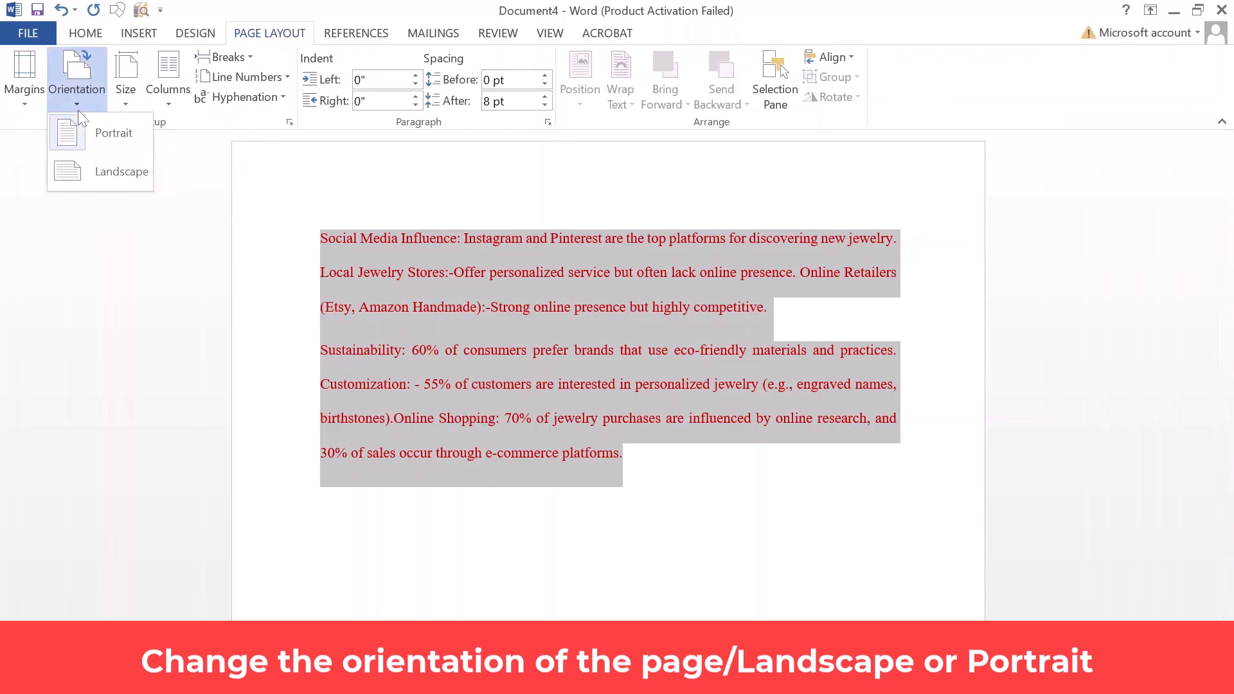
{"action": "left_click", "coordinate": [105, 172]}
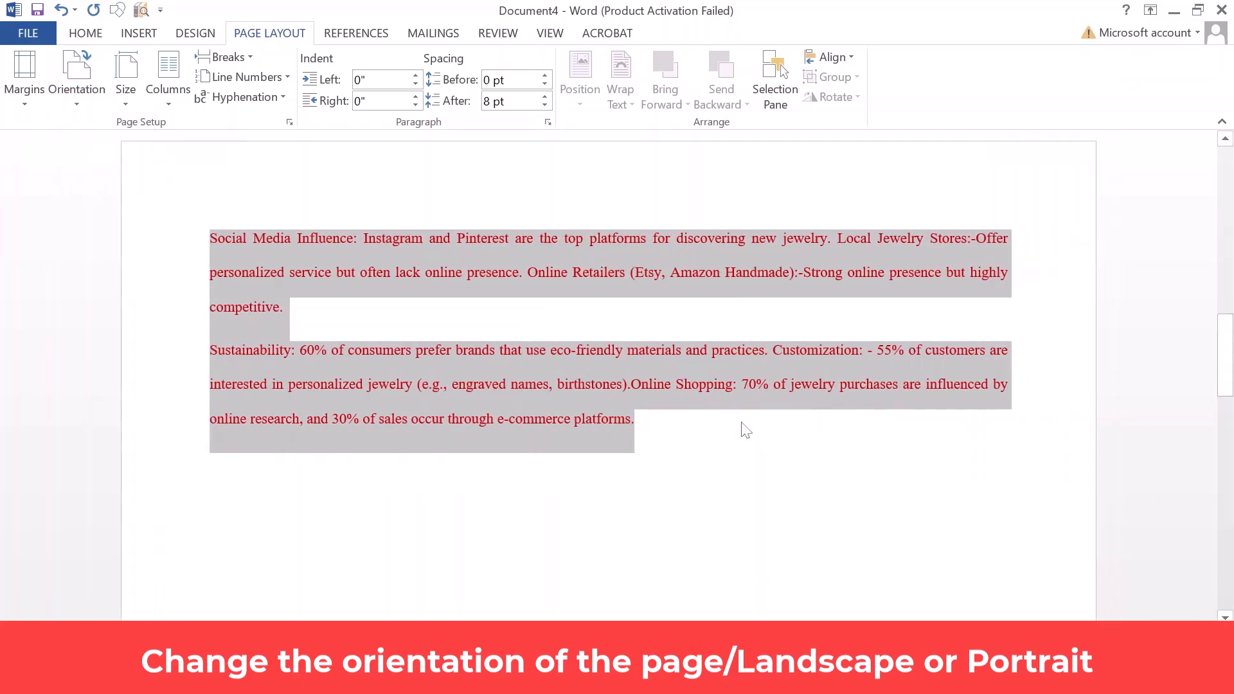
{"action": "left_click", "coordinate": [743, 467]}
{"action": "left_click_drag", "start_coordinate": [1228, 350], "coordinate": [1205, 483]}
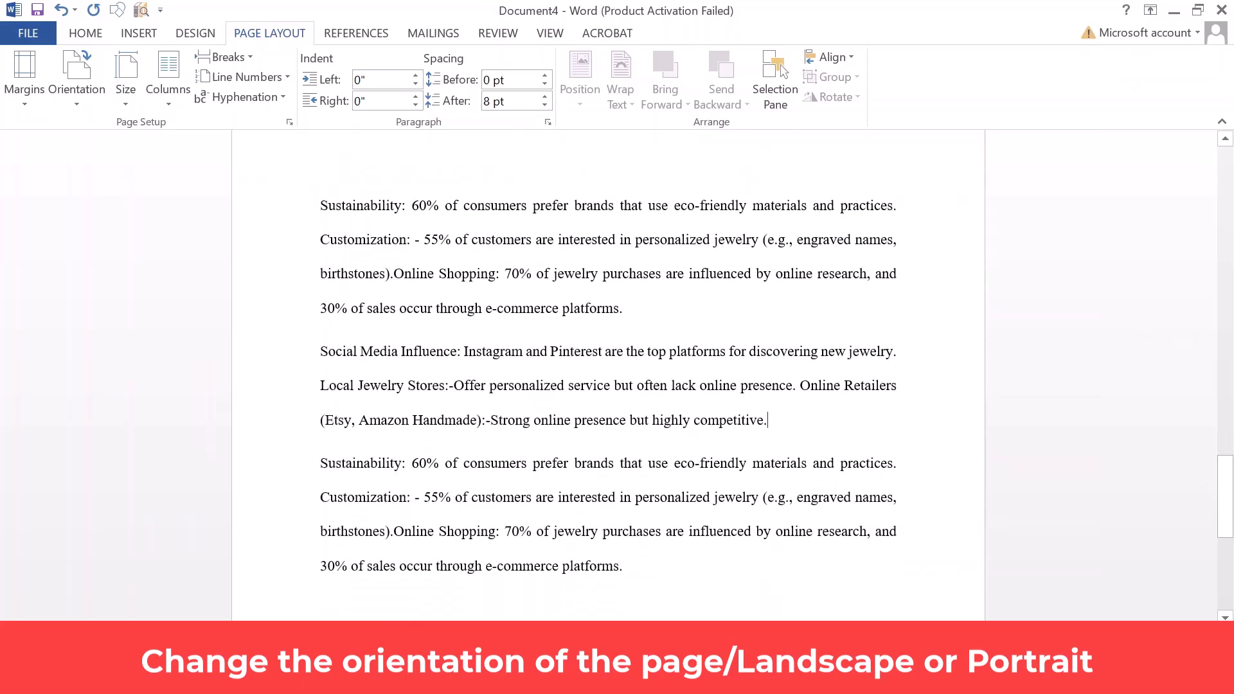
{"action": "left_click_drag", "start_coordinate": [1225, 495], "coordinate": [1227, 172]}
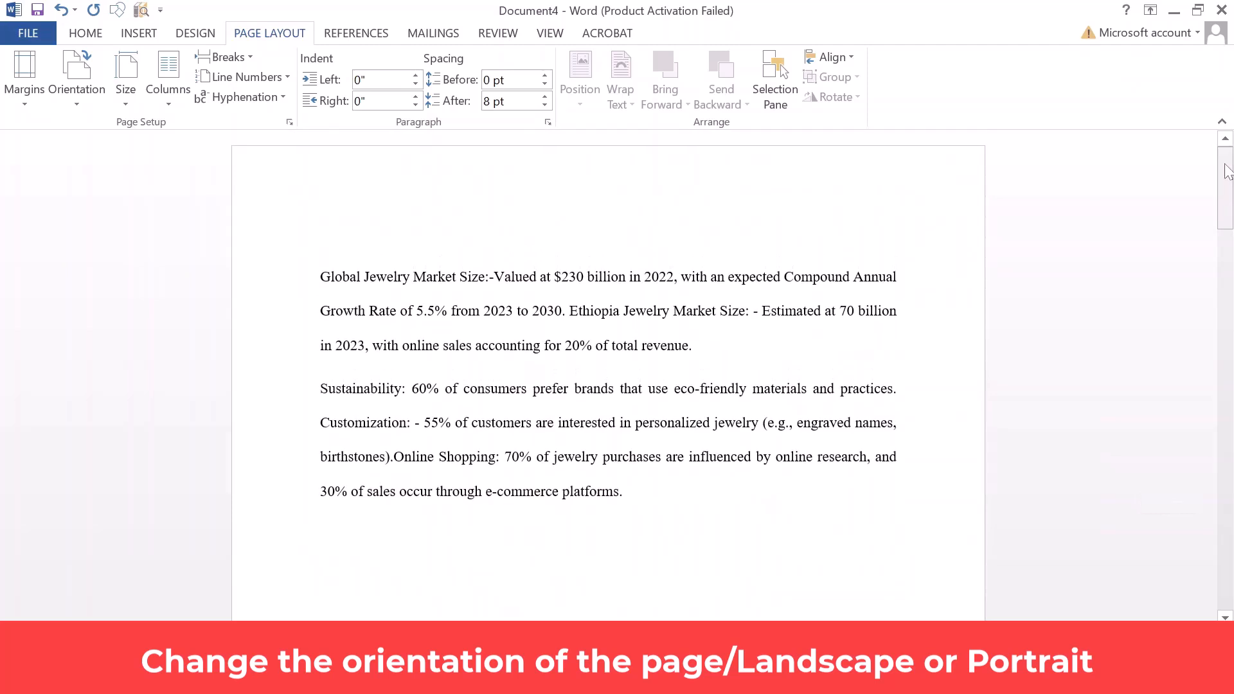
- Undo the landscape orientation, the section breaks and the red colouring of the two paragraphs
{"action": "key", "text": "ctrl+z"}
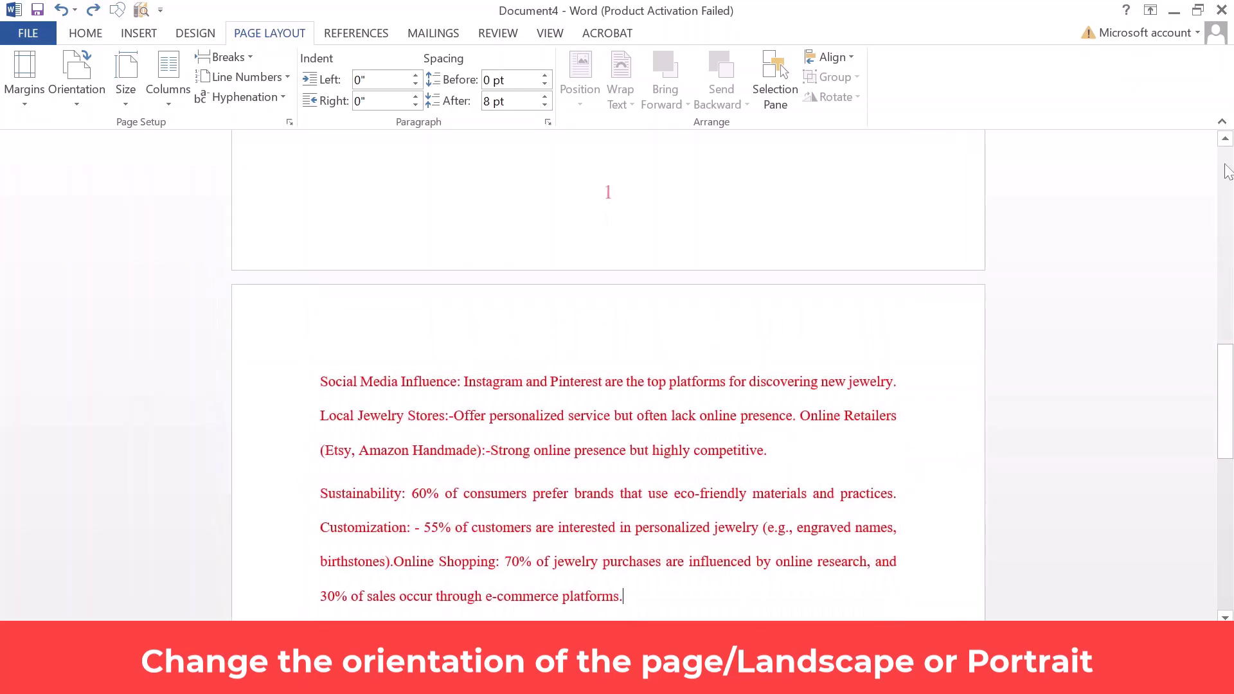
{"action": "key", "text": "ctrl+z"}
{"action": "key", "text": "ctrl+z"}
{"action": "key", "text": "ctrl+z"}
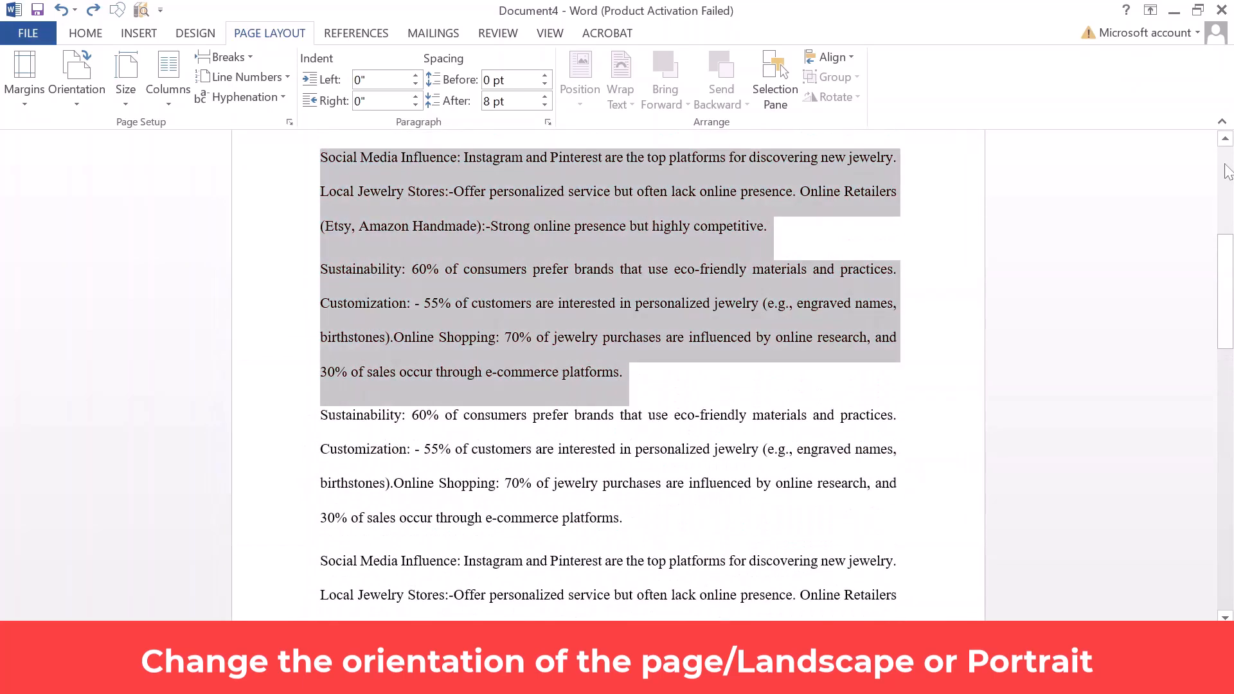
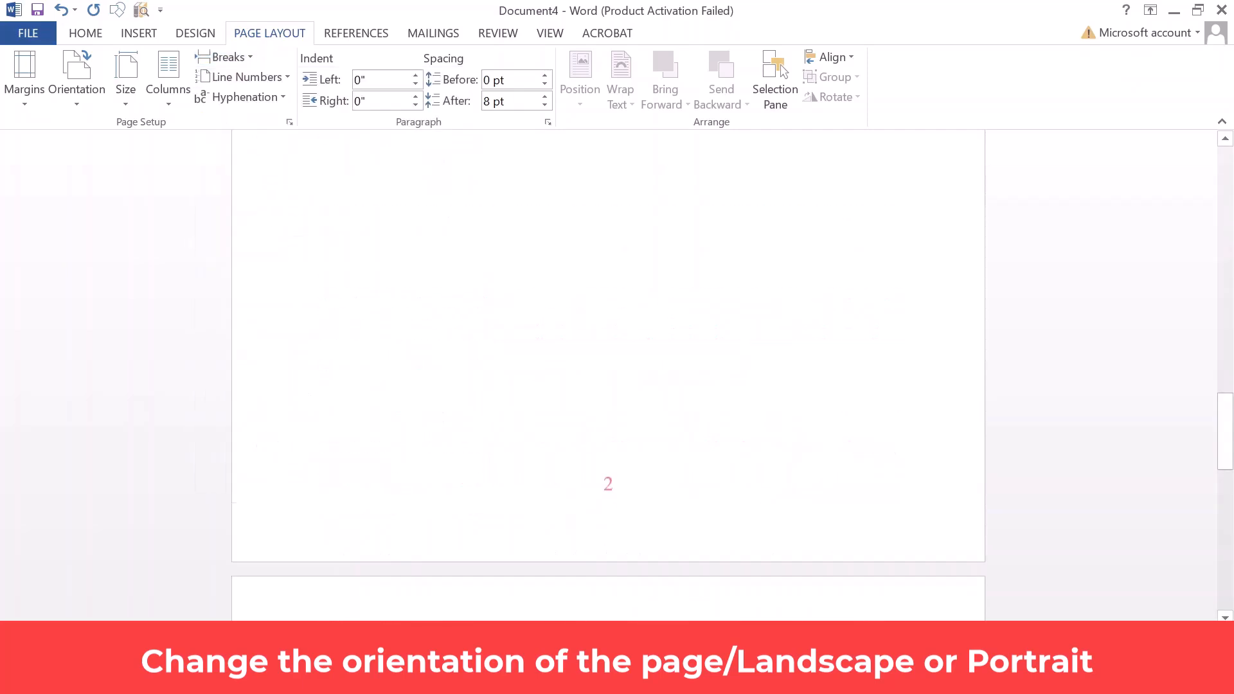
- Select the two red paragraphs on their own section page and set that section's orientation to Landscape
{"action": "left_click_drag", "start_coordinate": [1228, 424], "coordinate": [1227, 323]}
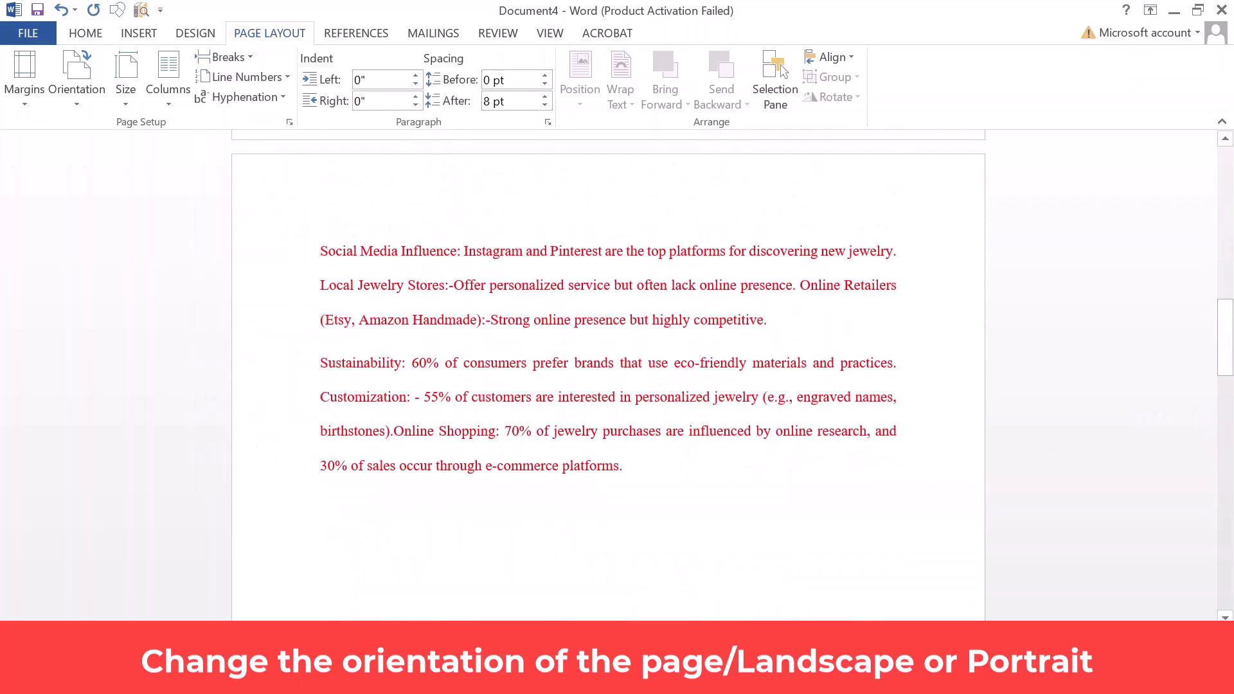
{"action": "key", "text": "ctrl+a"}
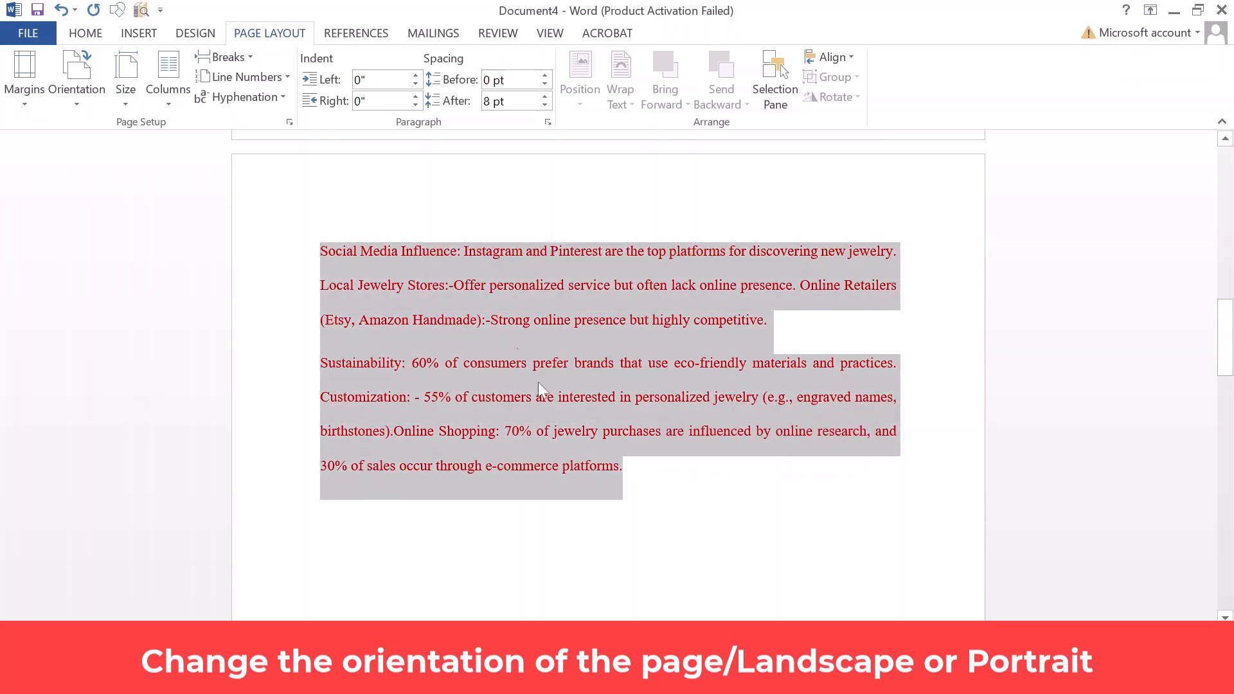
{"action": "left_click", "coordinate": [84, 38]}
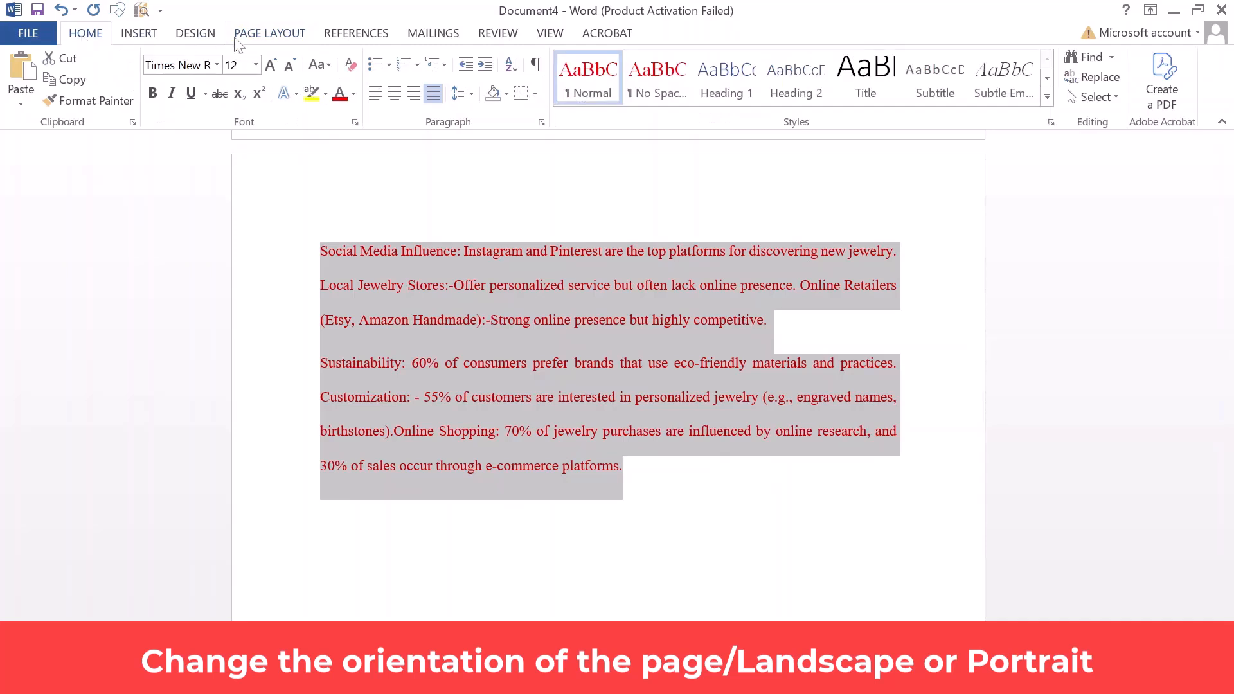
{"action": "left_click", "coordinate": [238, 36]}
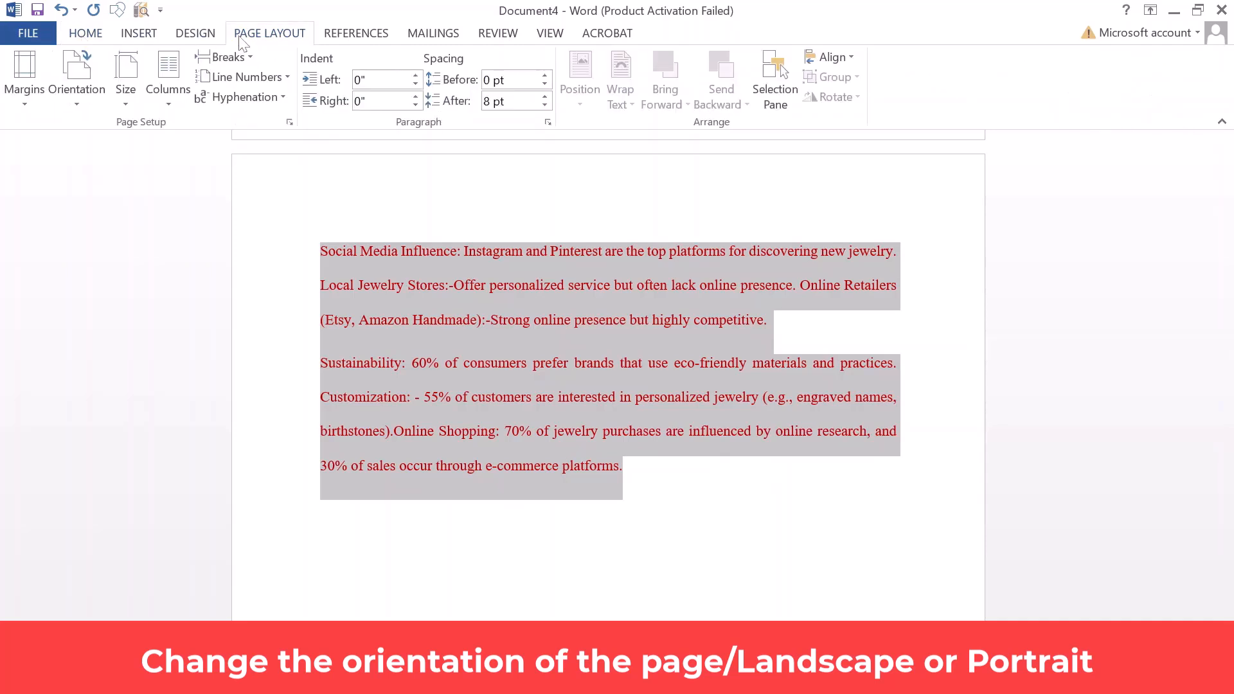
{"action": "left_click", "coordinate": [76, 104]}
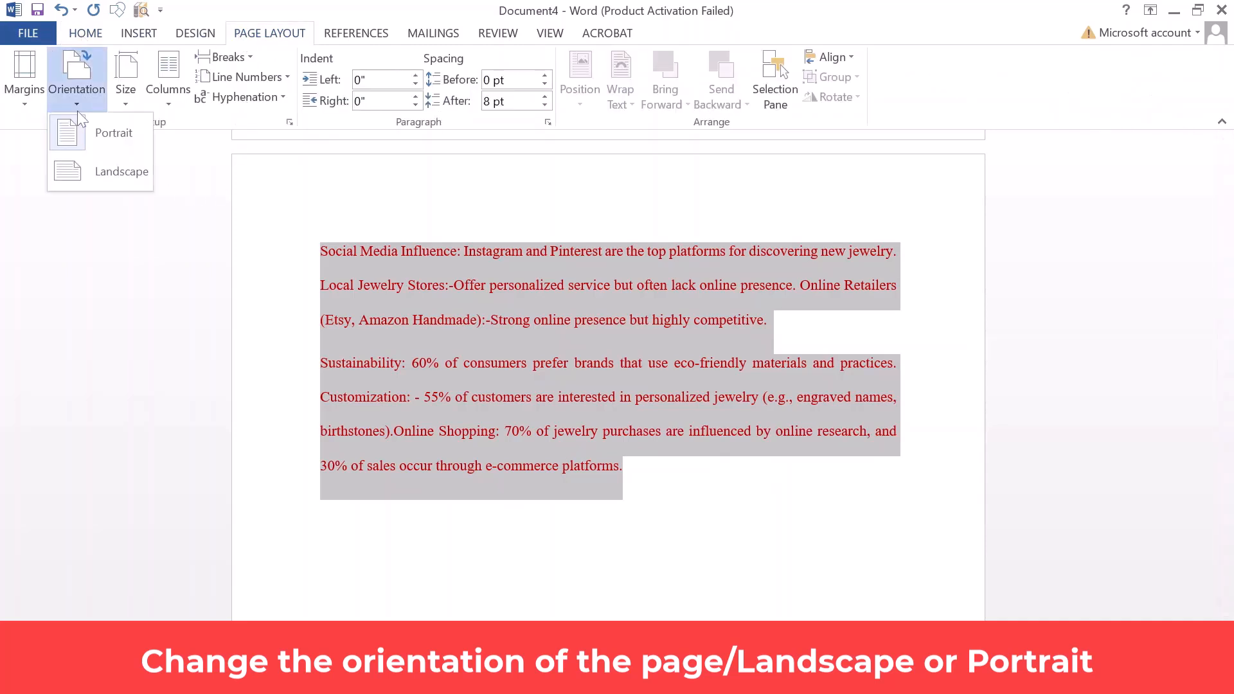
{"action": "left_click", "coordinate": [110, 172]}
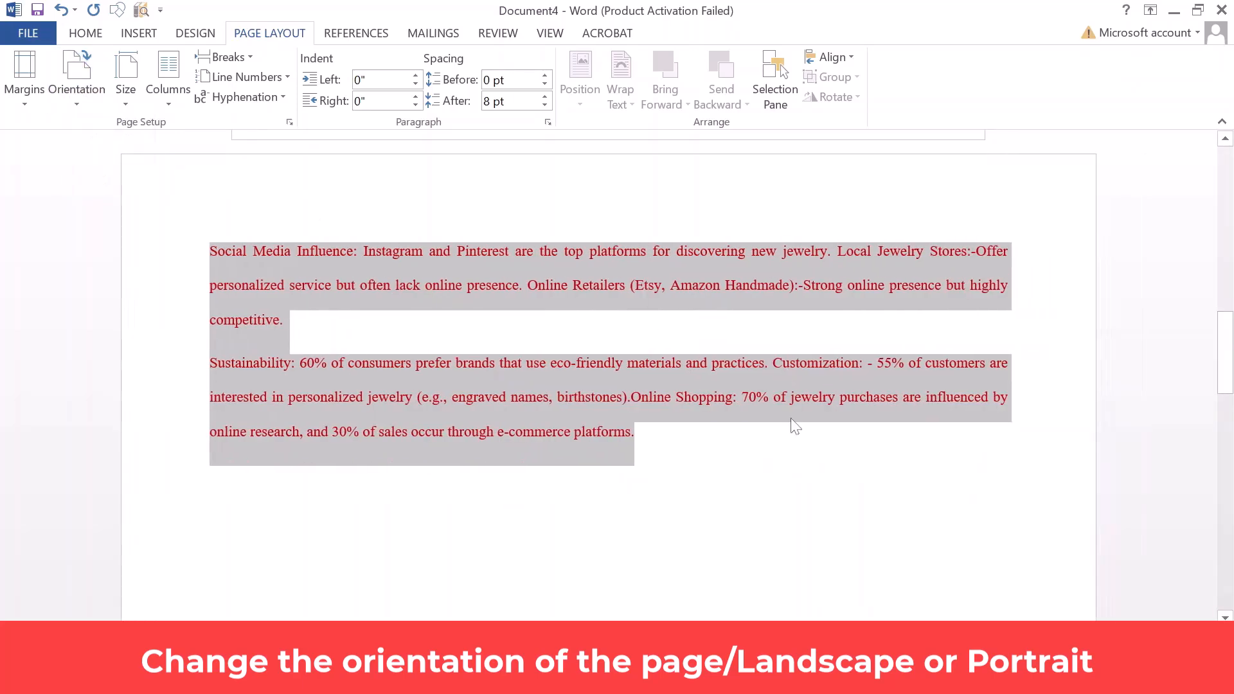
{"action": "left_click_drag", "start_coordinate": [1227, 324], "coordinate": [1228, 494]}
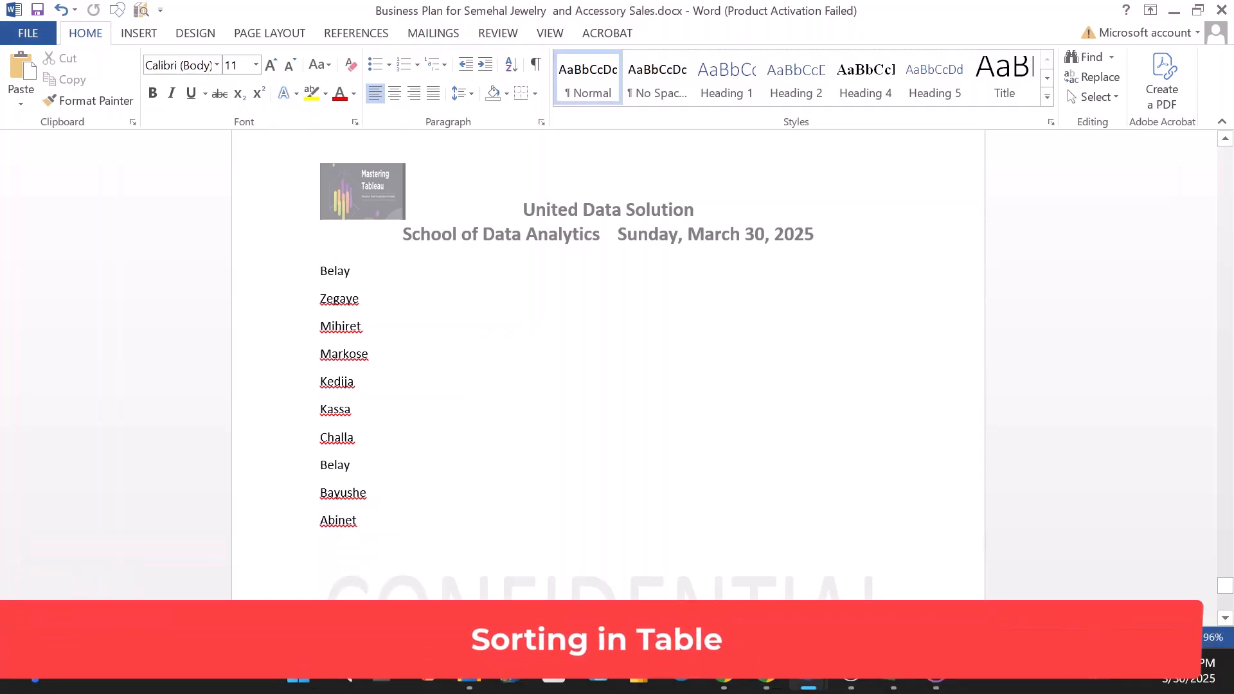
- Sort the list of names in the Business Plan document by paragraphs as text, ascending, with no header row
{"action": "left_click_drag", "start_coordinate": [320, 271], "coordinate": [357, 522]}
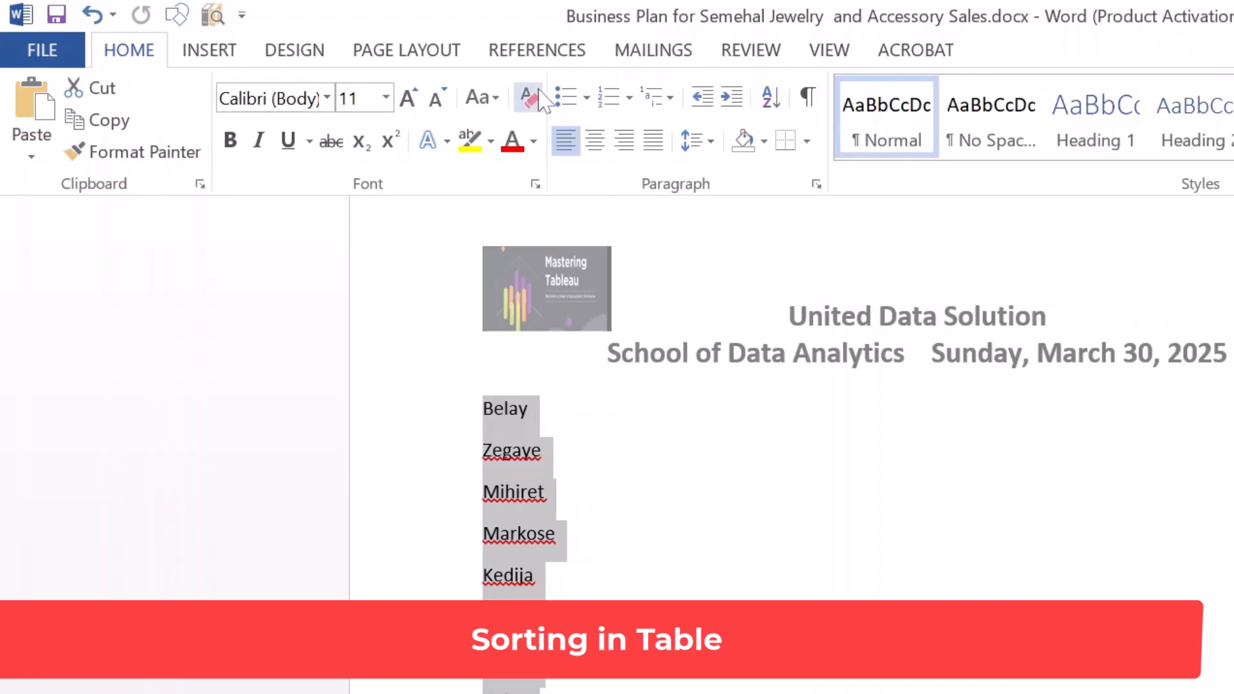
{"action": "left_click", "coordinate": [771, 97]}
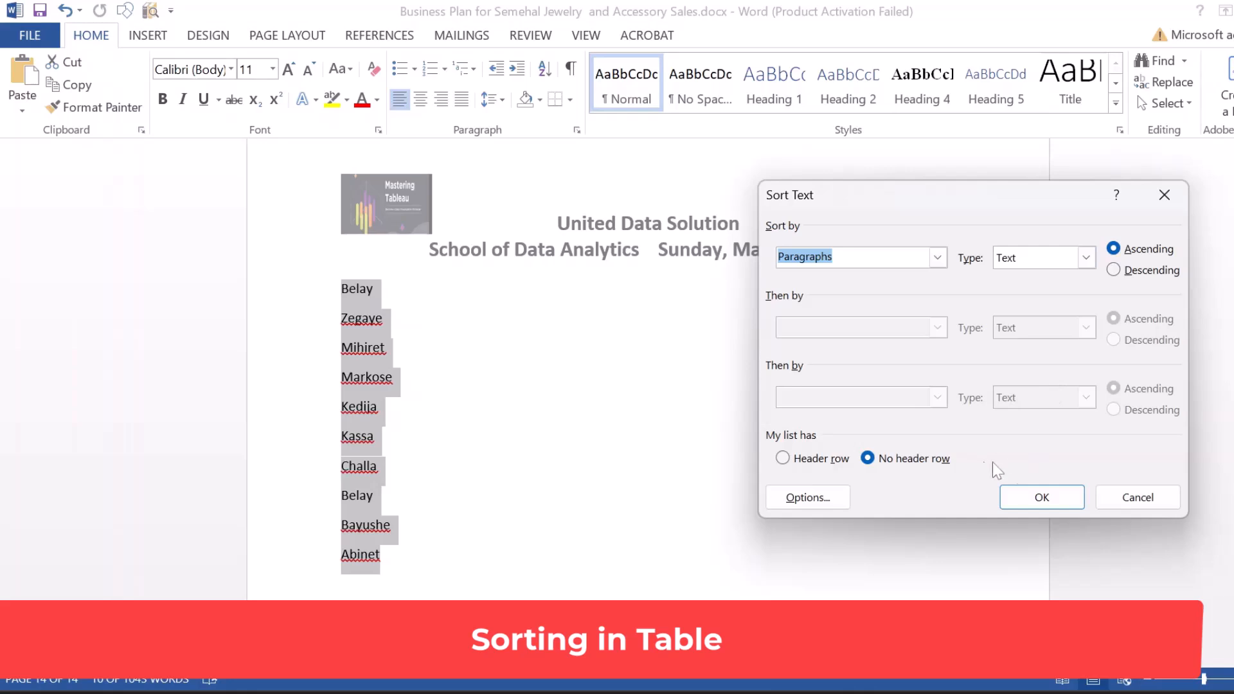
{"action": "left_click", "coordinate": [1039, 500]}
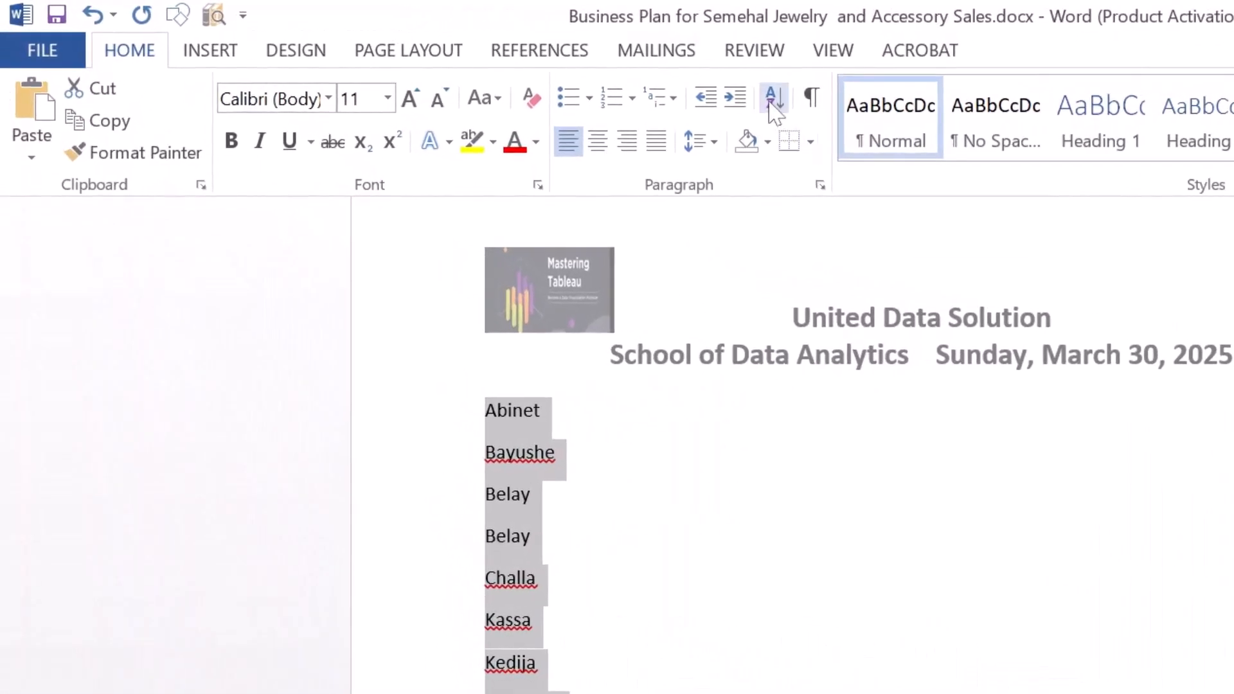
- Sort the same list of names by paragraphs as text in descending order
{"action": "left_click", "coordinate": [775, 97]}
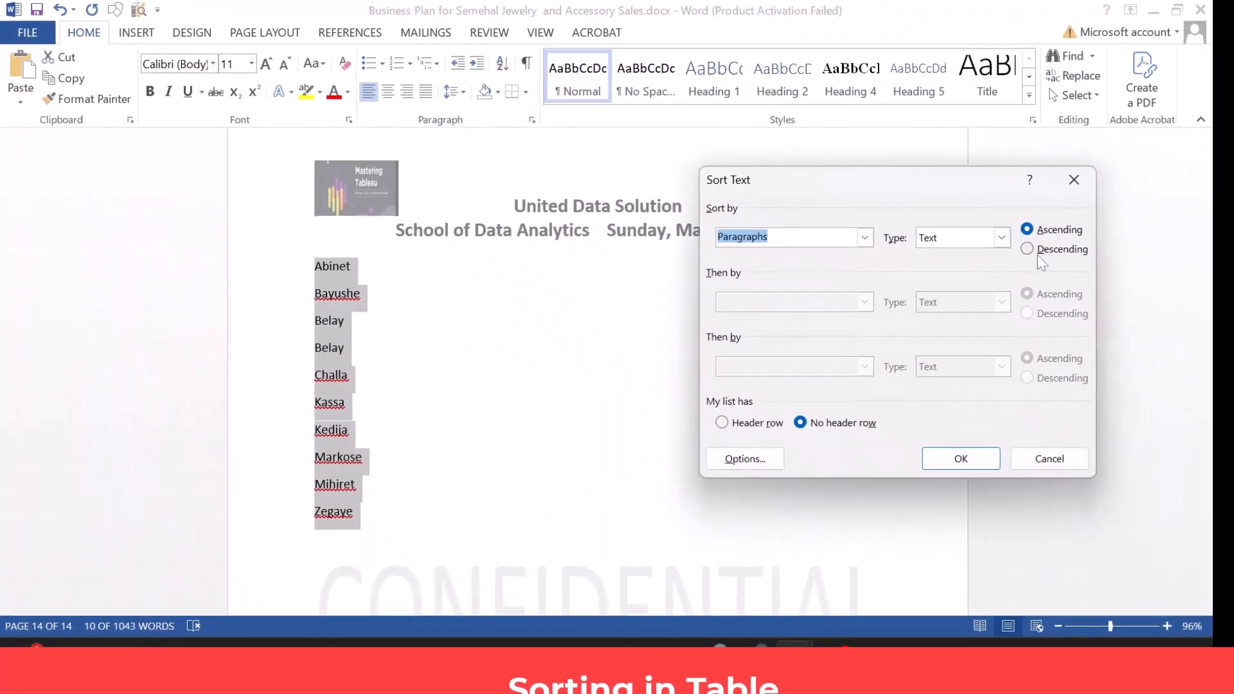
{"action": "left_click", "coordinate": [1026, 250]}
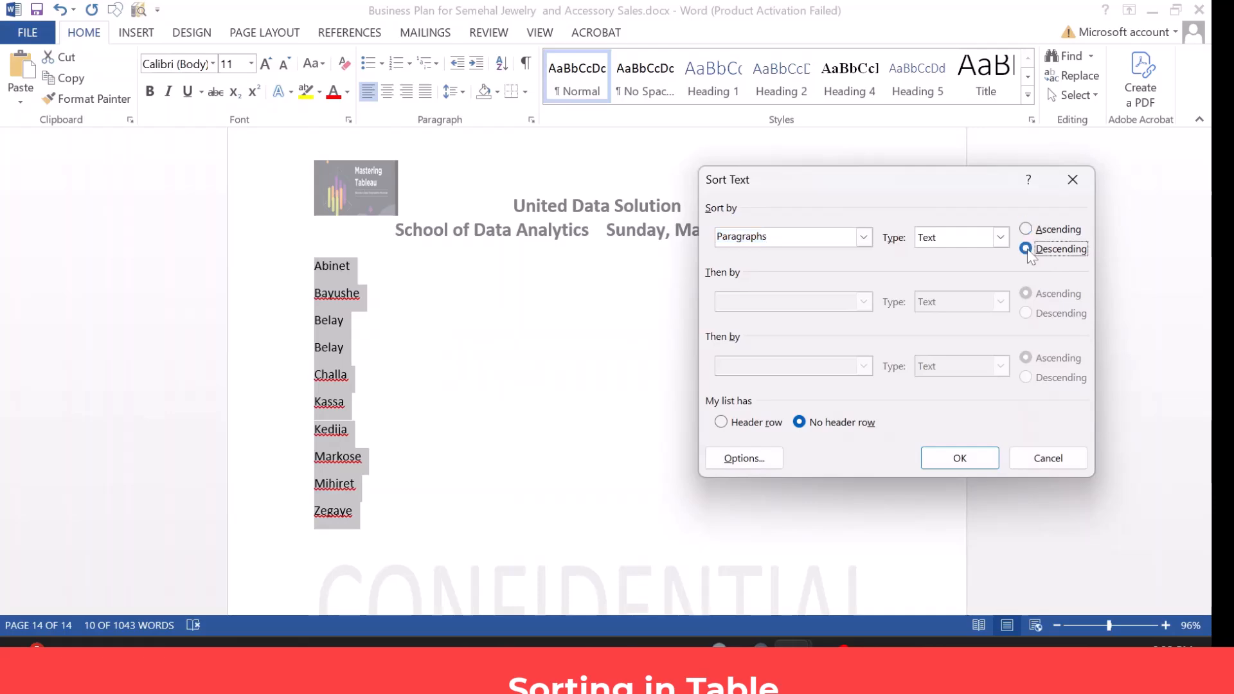
{"action": "left_click", "coordinate": [953, 459]}
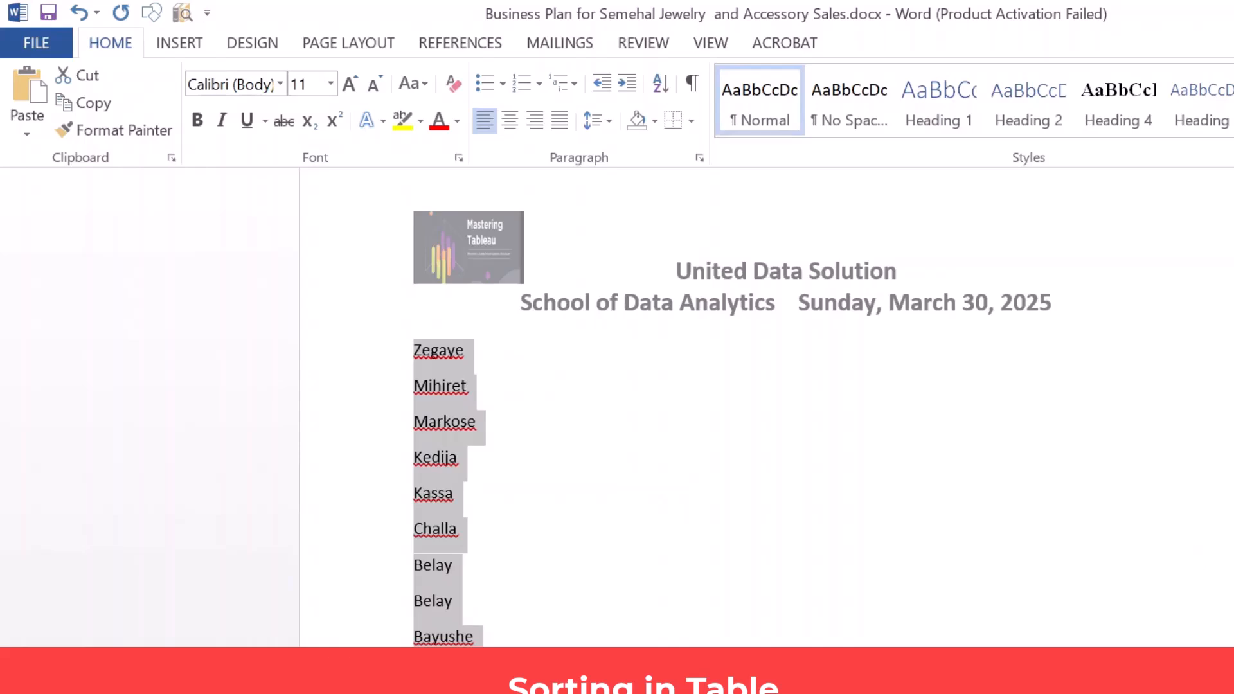
{"action": "scroll", "coordinate": [732, 412], "scroll_direction": "down", "scroll_amount": 6}
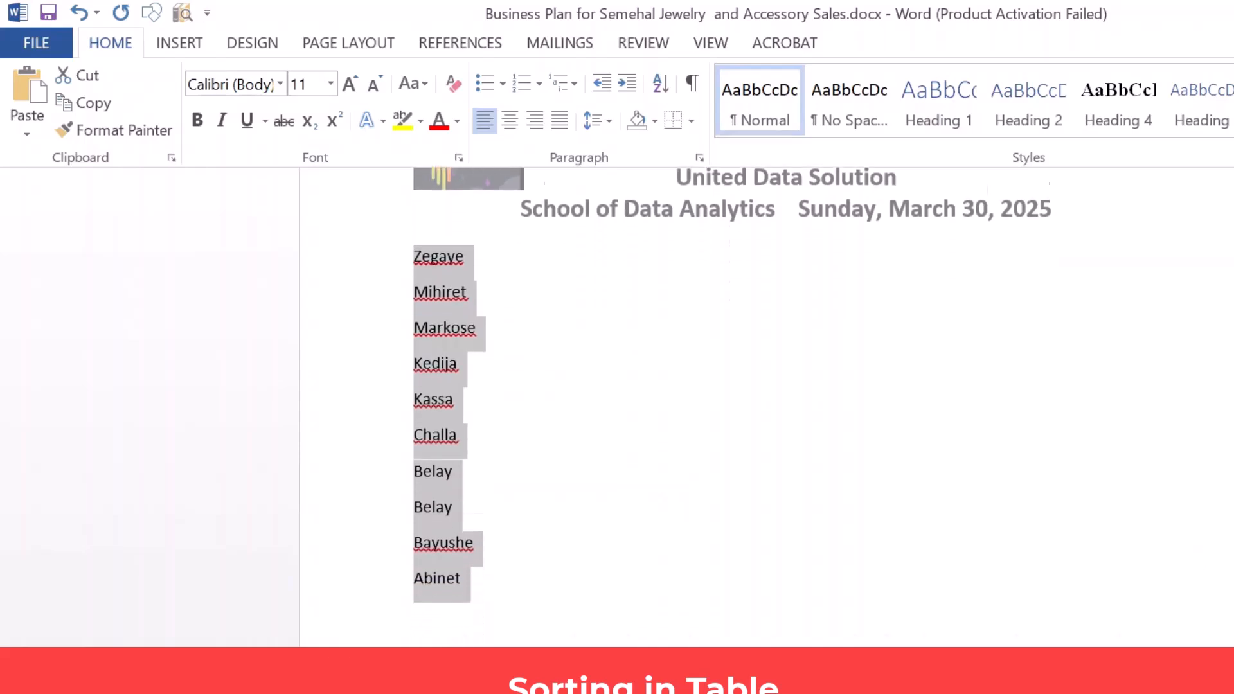
- Sort the student rows of the marks table by Column 2 as text, ascending, with no header row, leaving out the Total row
{"action": "scroll", "coordinate": [732, 411], "scroll_direction": "down", "scroll_amount": 2}
{"action": "left_click", "coordinate": [1014, 501]}
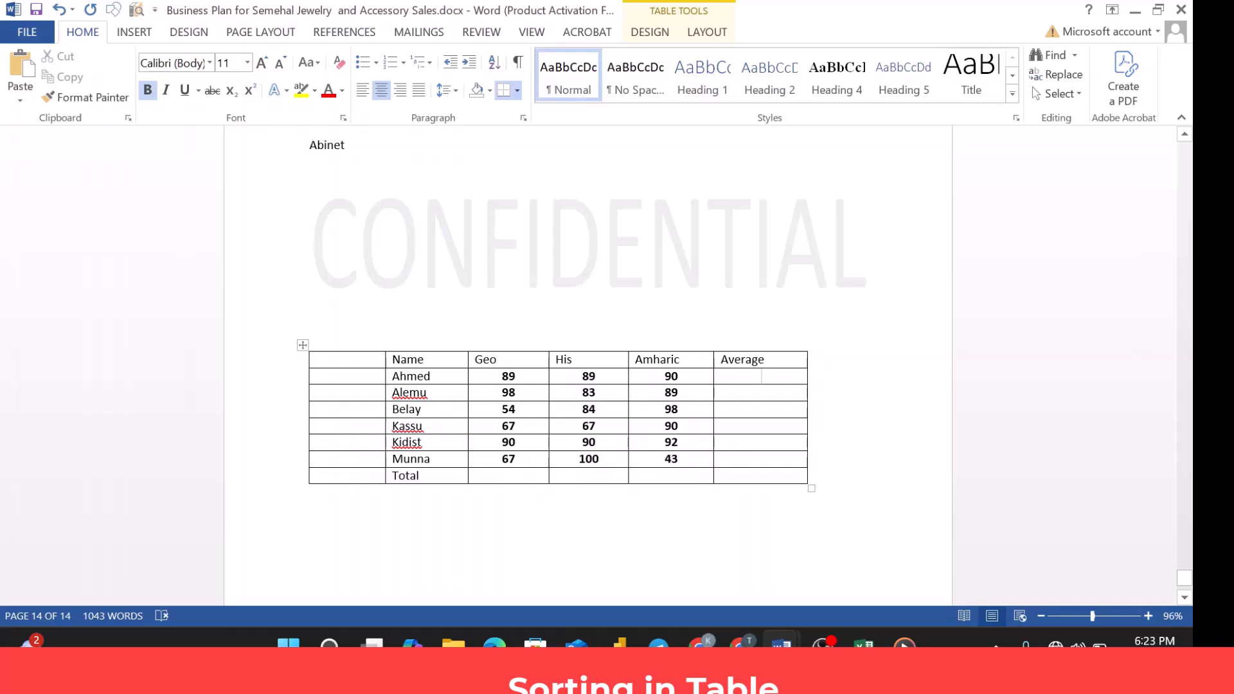
{"action": "left_click", "coordinate": [432, 376]}
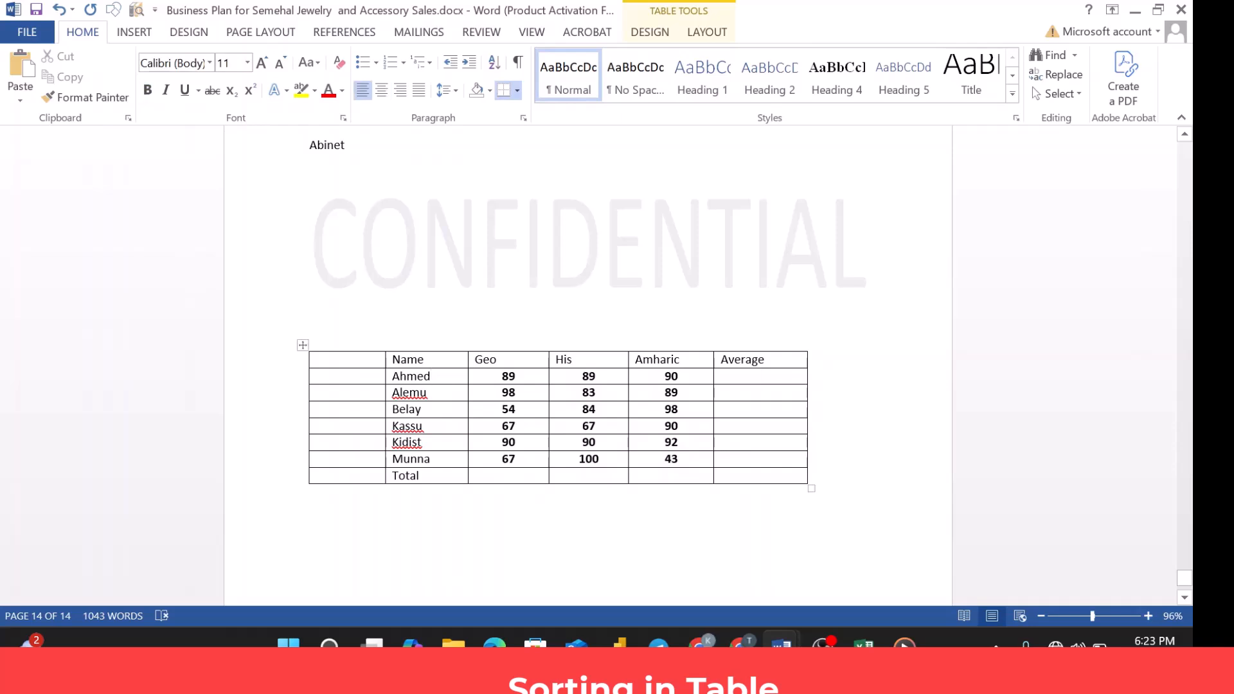
{"action": "double_click", "coordinate": [415, 393]}
{"action": "left_click", "coordinate": [423, 409]}
{"action": "left_click", "coordinate": [432, 377]}
{"action": "left_click_drag", "start_coordinate": [393, 376], "coordinate": [421, 459]}
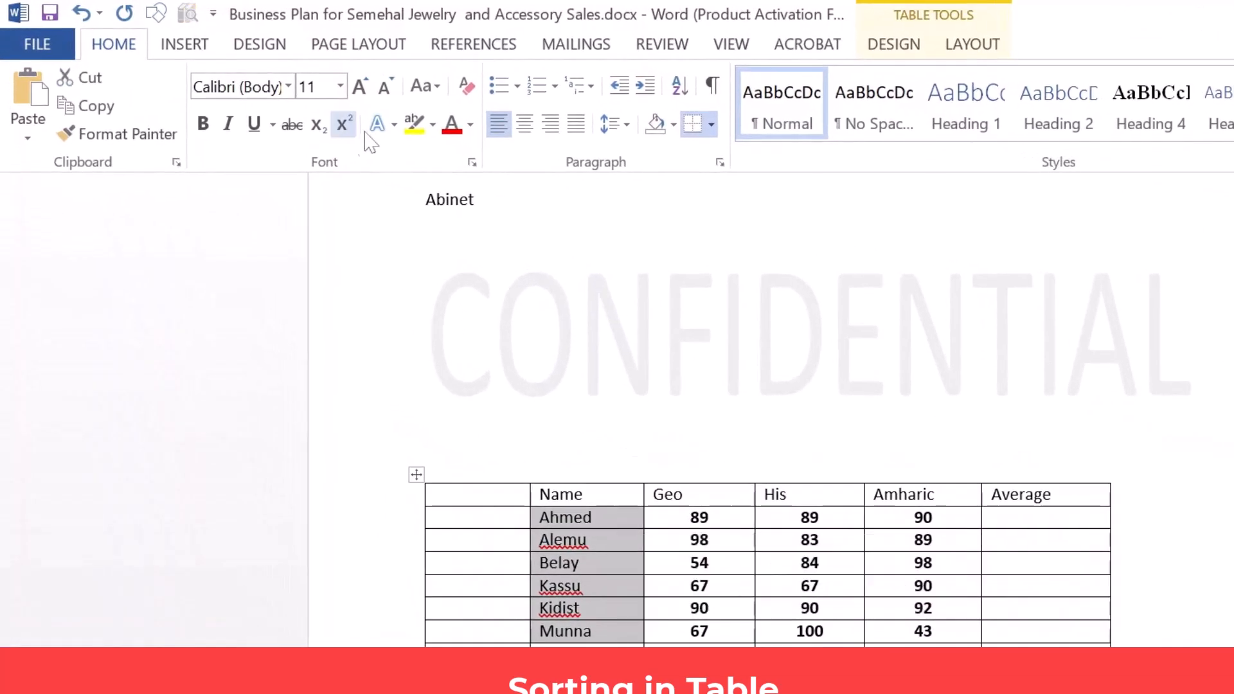
{"action": "left_click", "coordinate": [679, 86]}
{"action": "left_click_drag", "start_coordinate": [1179, 248], "coordinate": [1147, 195]}
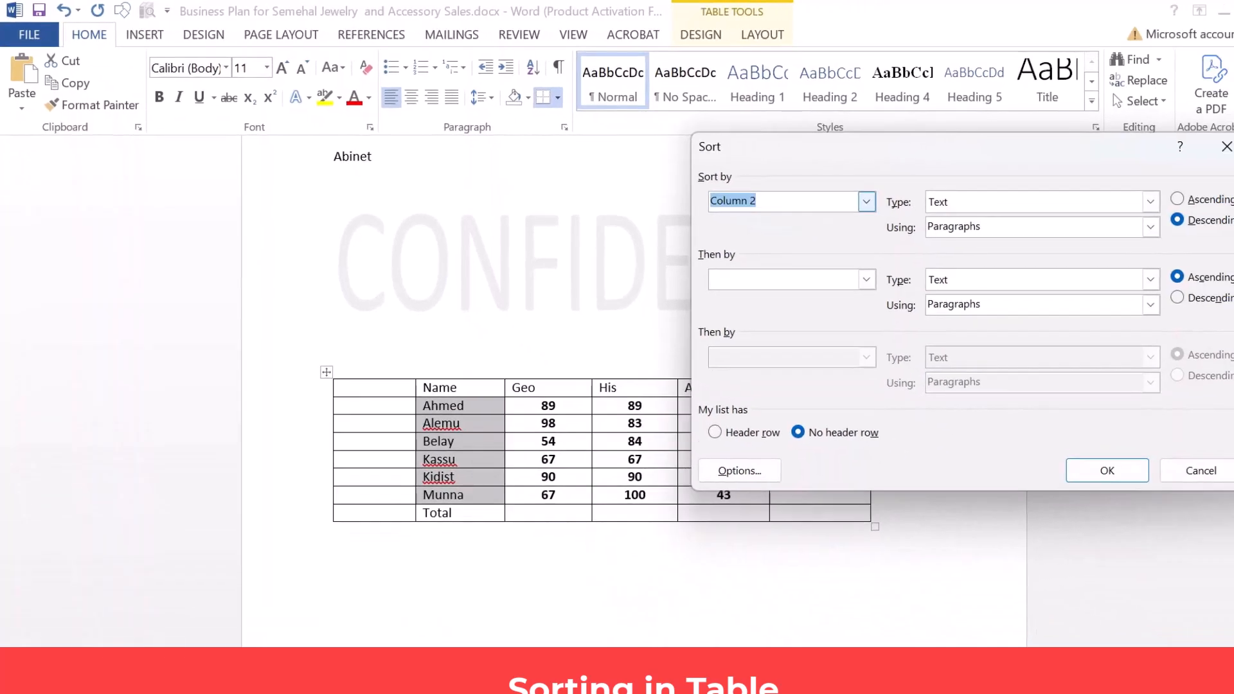
{"action": "left_click", "coordinate": [867, 201]}
{"action": "left_click", "coordinate": [867, 202]}
{"action": "left_click", "coordinate": [1178, 200]}
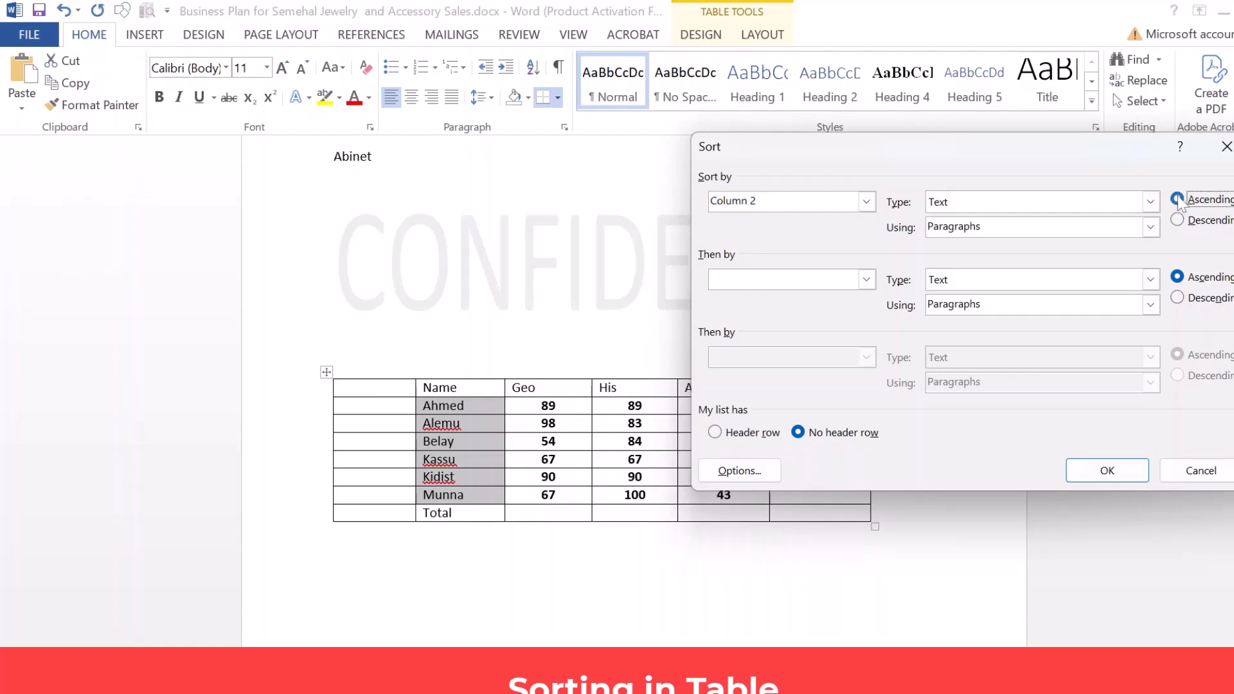
{"action": "left_click", "coordinate": [1103, 472]}
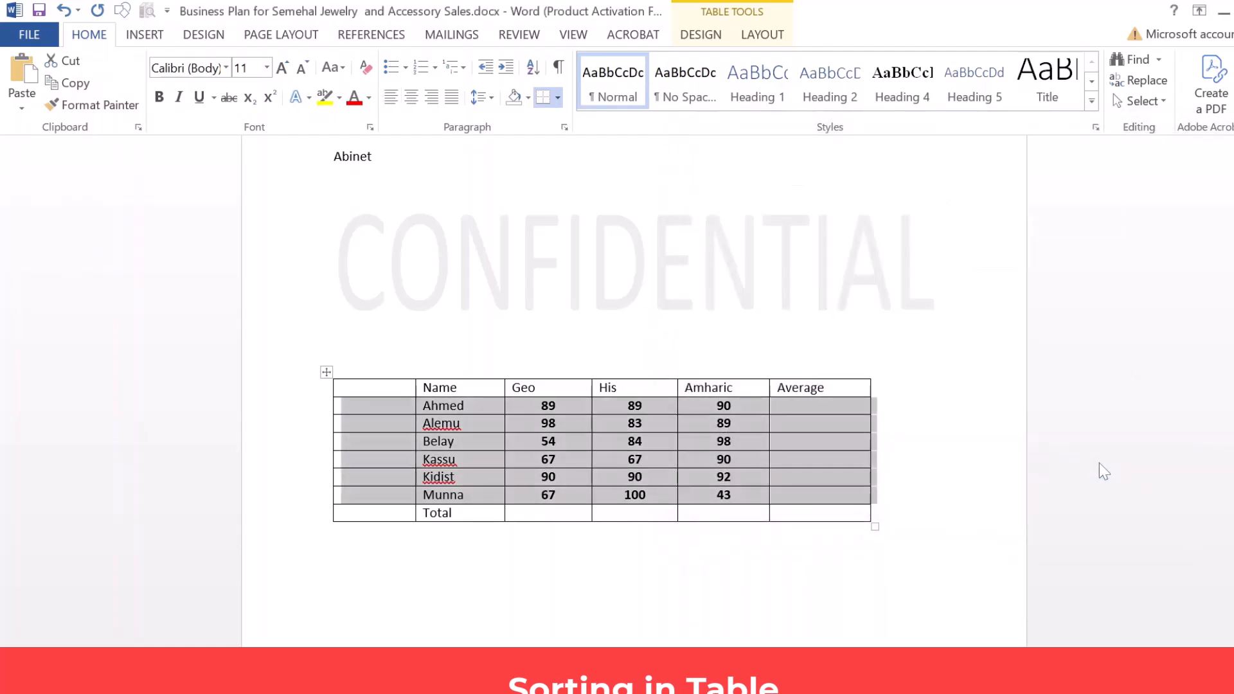
- Sort the student rows of the marks table by Column 2 as text in descending order, leaving out the Total row
{"action": "left_click", "coordinate": [474, 410]}
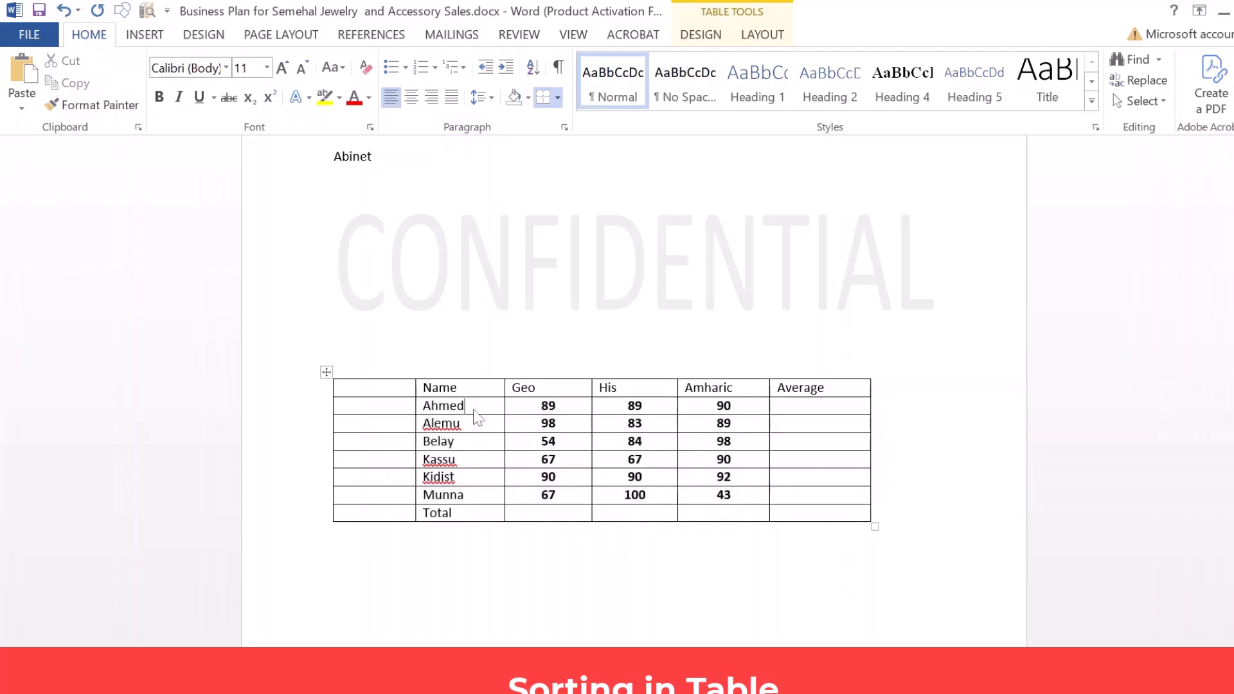
{"action": "left_click", "coordinate": [424, 406]}
{"action": "left_click_drag", "start_coordinate": [423, 407], "coordinate": [476, 503]}
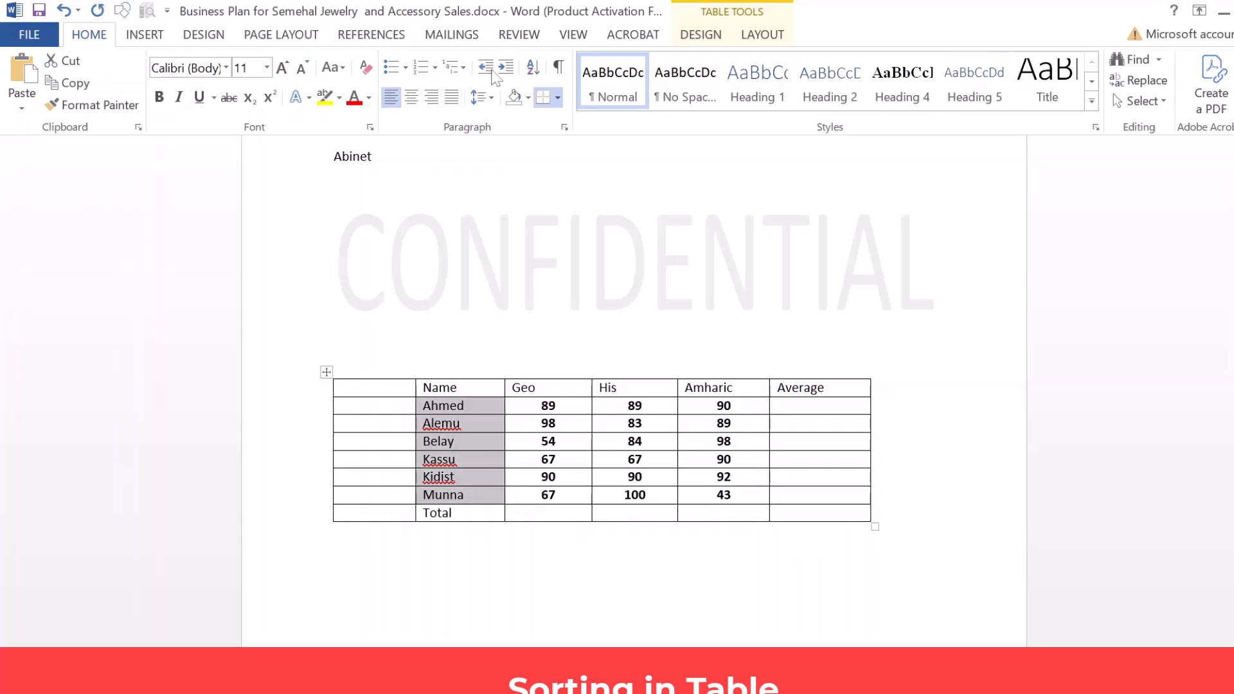
{"action": "left_click", "coordinate": [530, 67]}
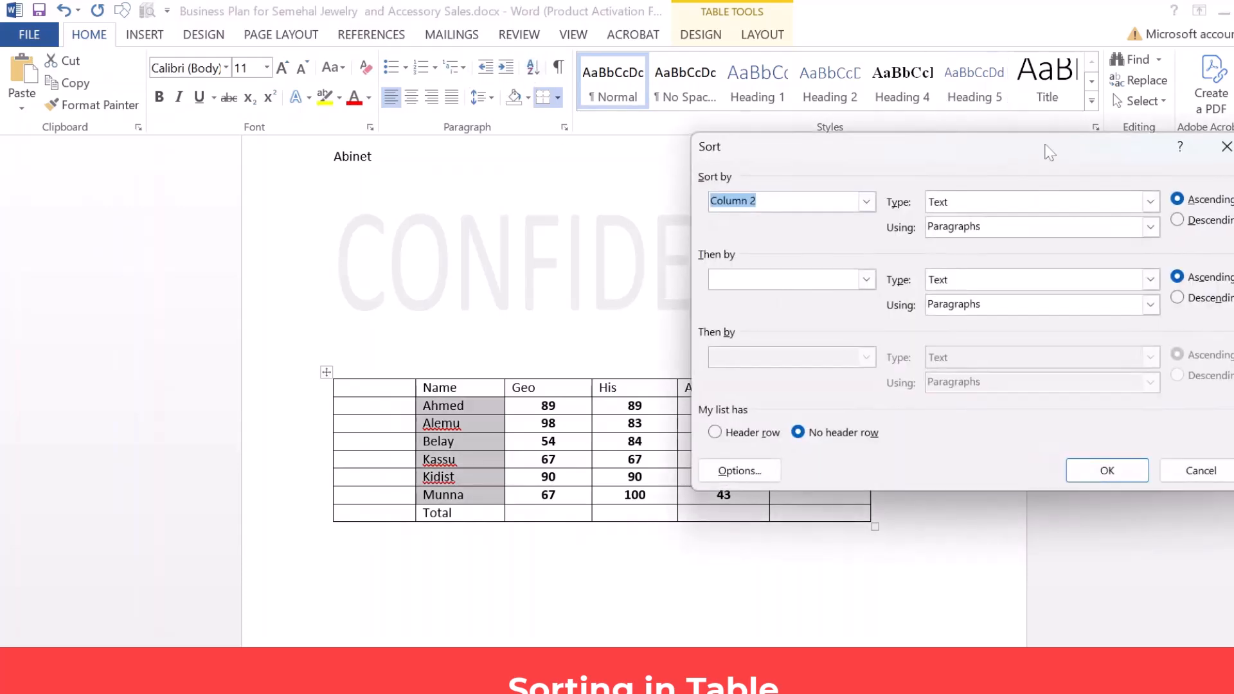
{"action": "left_click", "coordinate": [1177, 221]}
{"action": "left_click", "coordinate": [1107, 471]}
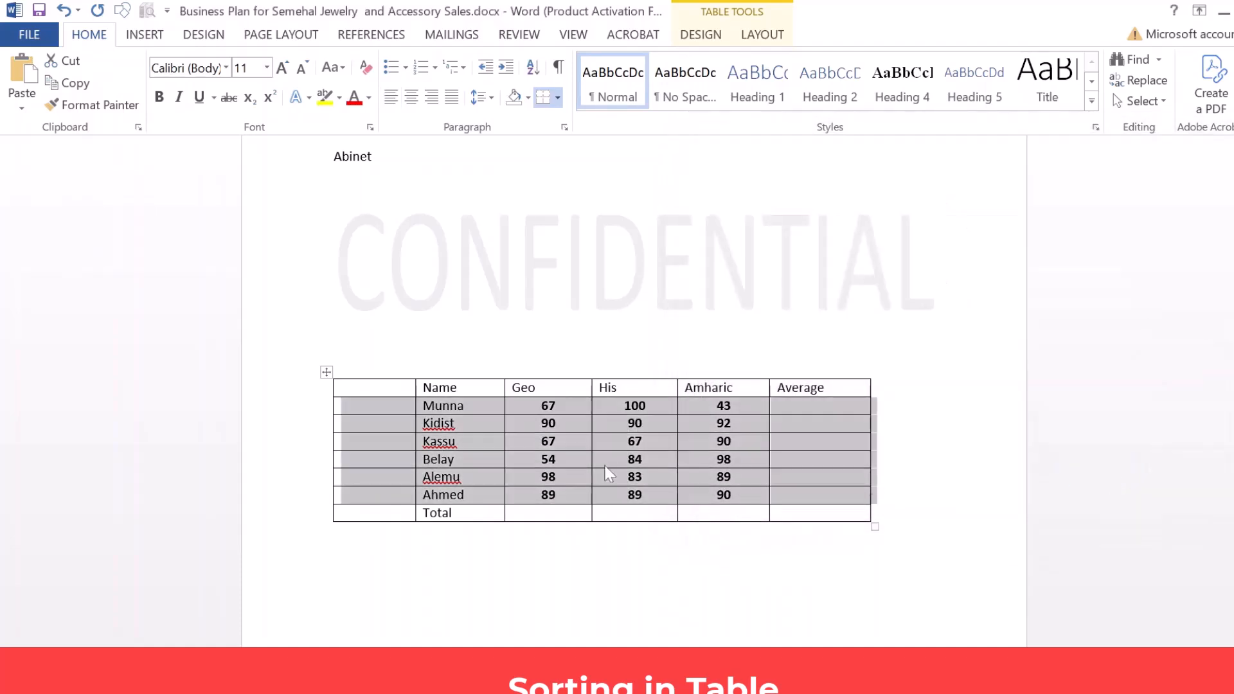
- Sort the student rows by the Amharic marks (Column 5) as numbers, ascending, with no header row, leaving out the Total row
{"action": "left_click", "coordinate": [480, 410]}
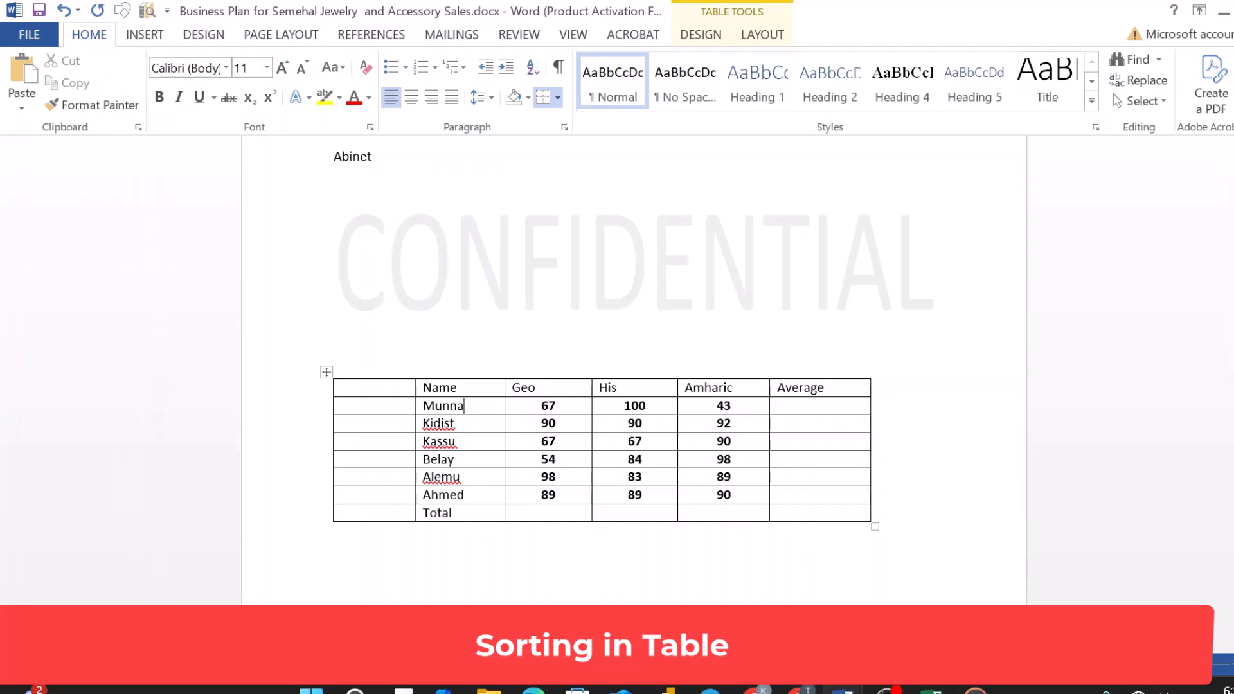
{"action": "left_click", "coordinate": [523, 407]}
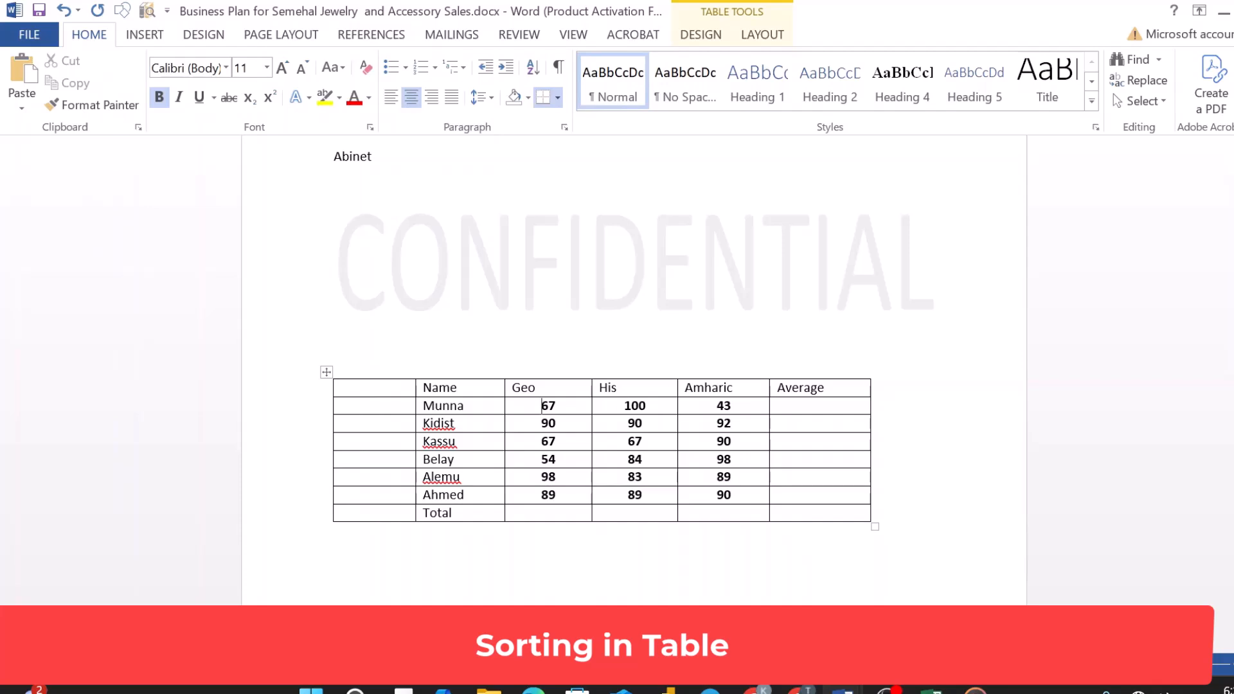
{"action": "left_click", "coordinate": [694, 407]}
{"action": "left_click_drag", "start_coordinate": [702, 404], "coordinate": [739, 496]}
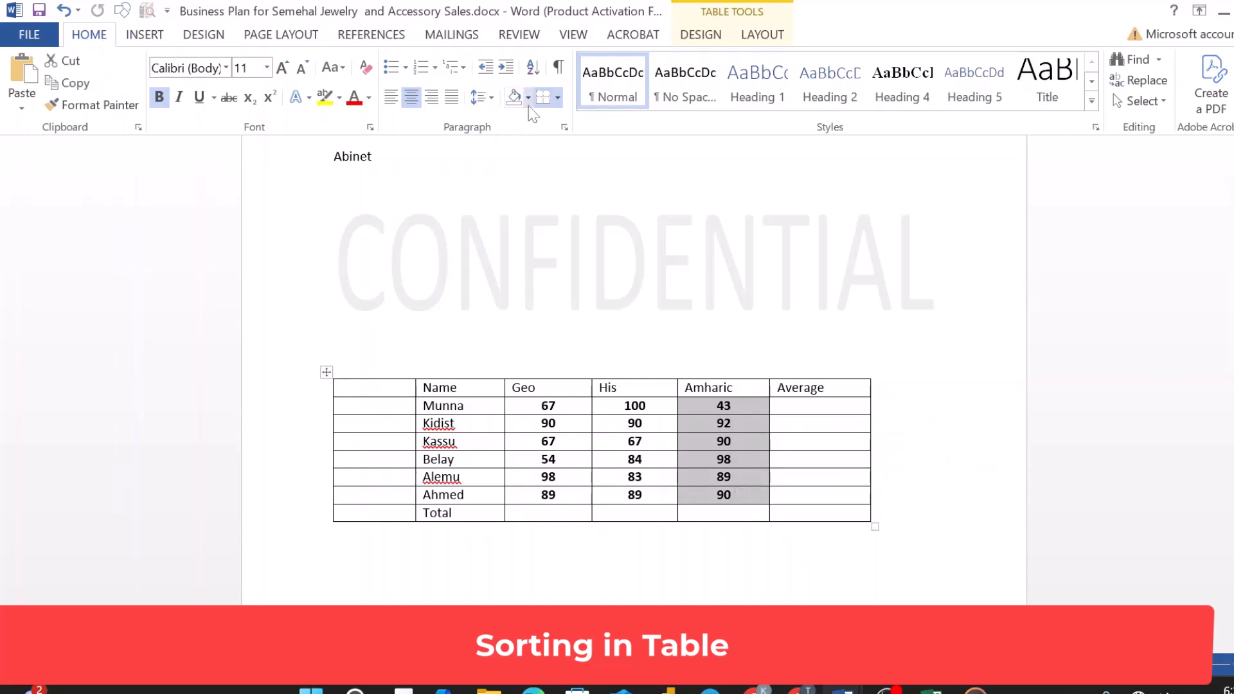
{"action": "left_click", "coordinate": [538, 70]}
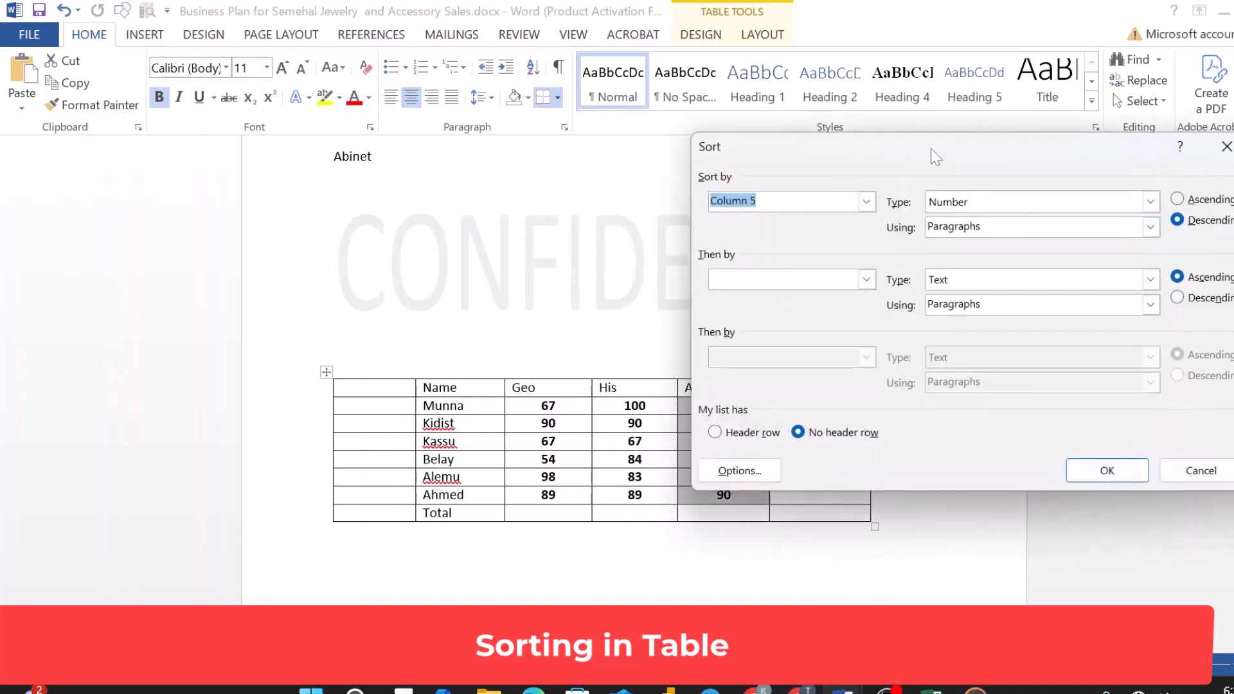
{"action": "left_click_drag", "start_coordinate": [1047, 148], "coordinate": [1065, 177]}
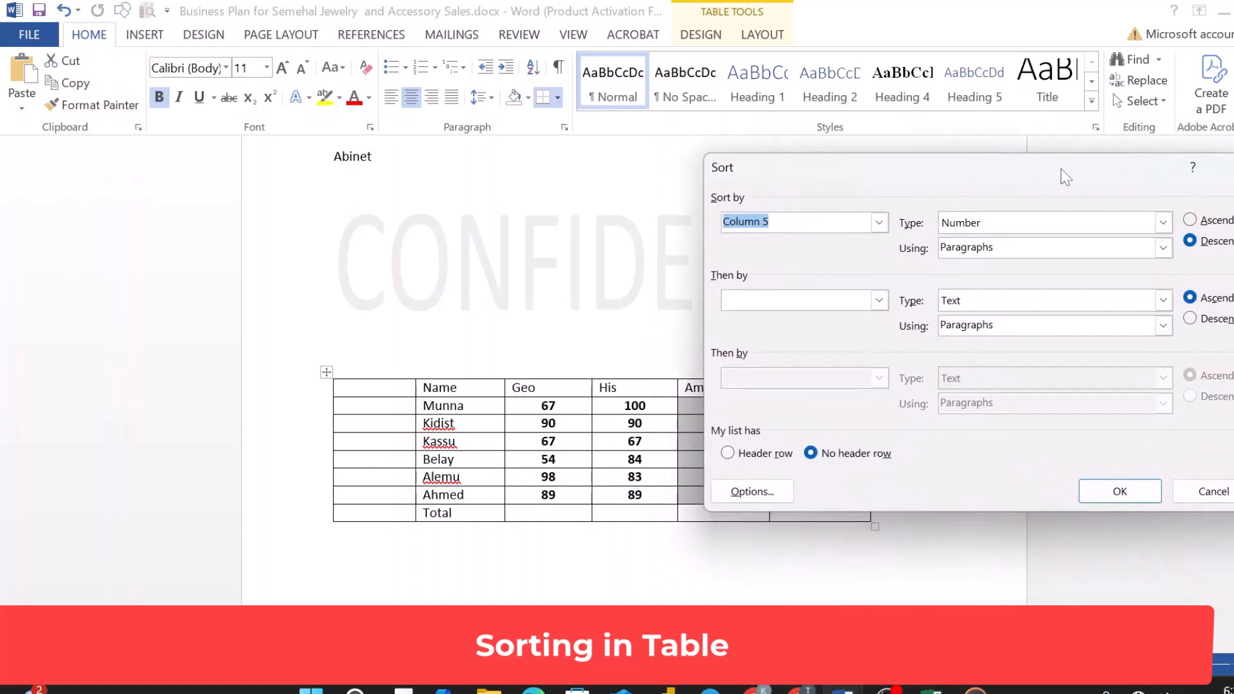
{"action": "left_click", "coordinate": [1190, 221]}
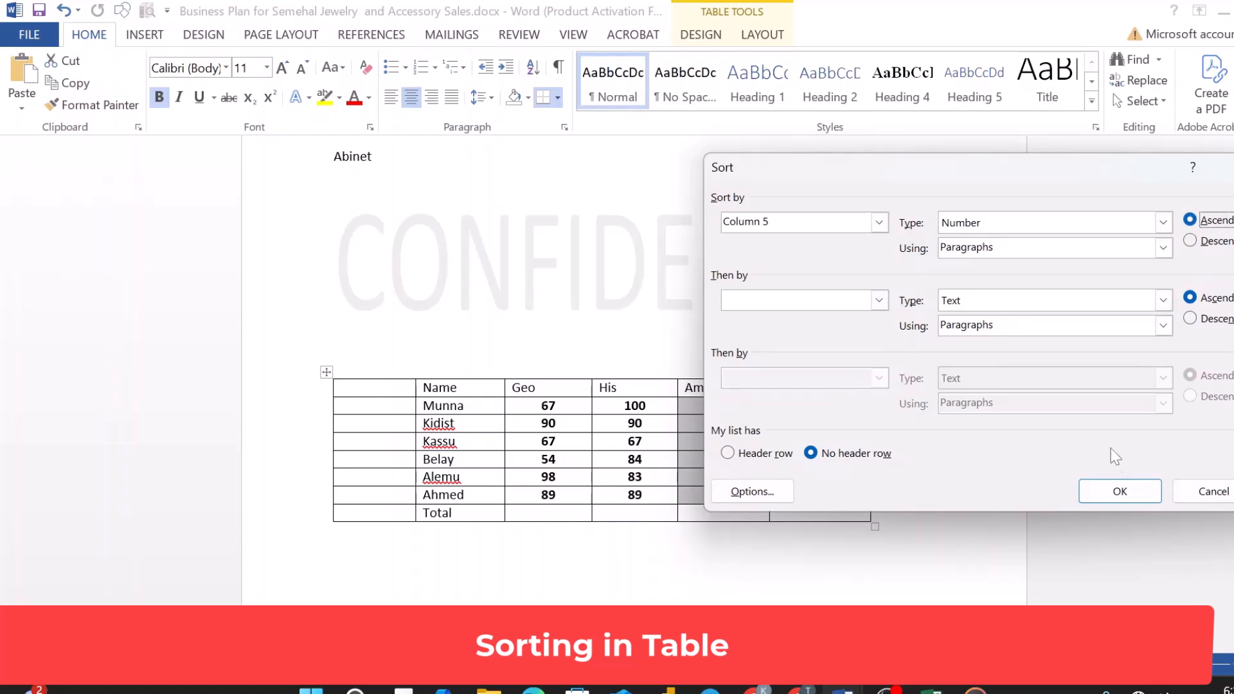
{"action": "left_click", "coordinate": [1115, 492]}
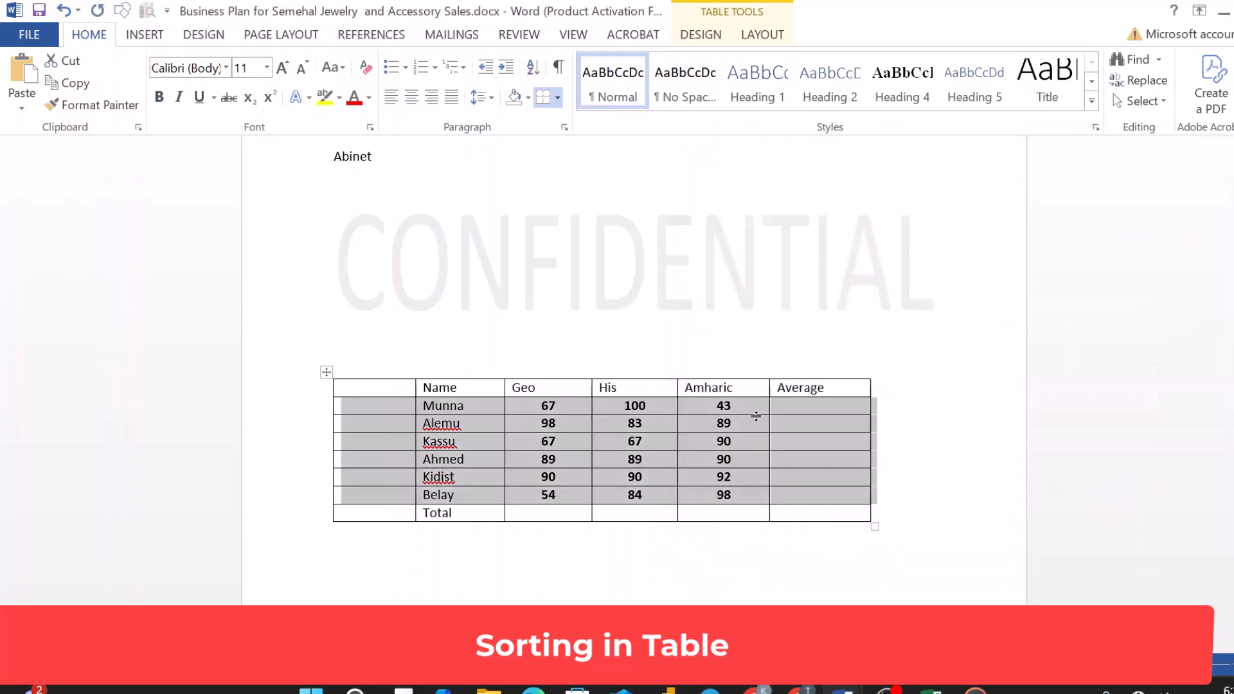
{"action": "left_click", "coordinate": [746, 409]}
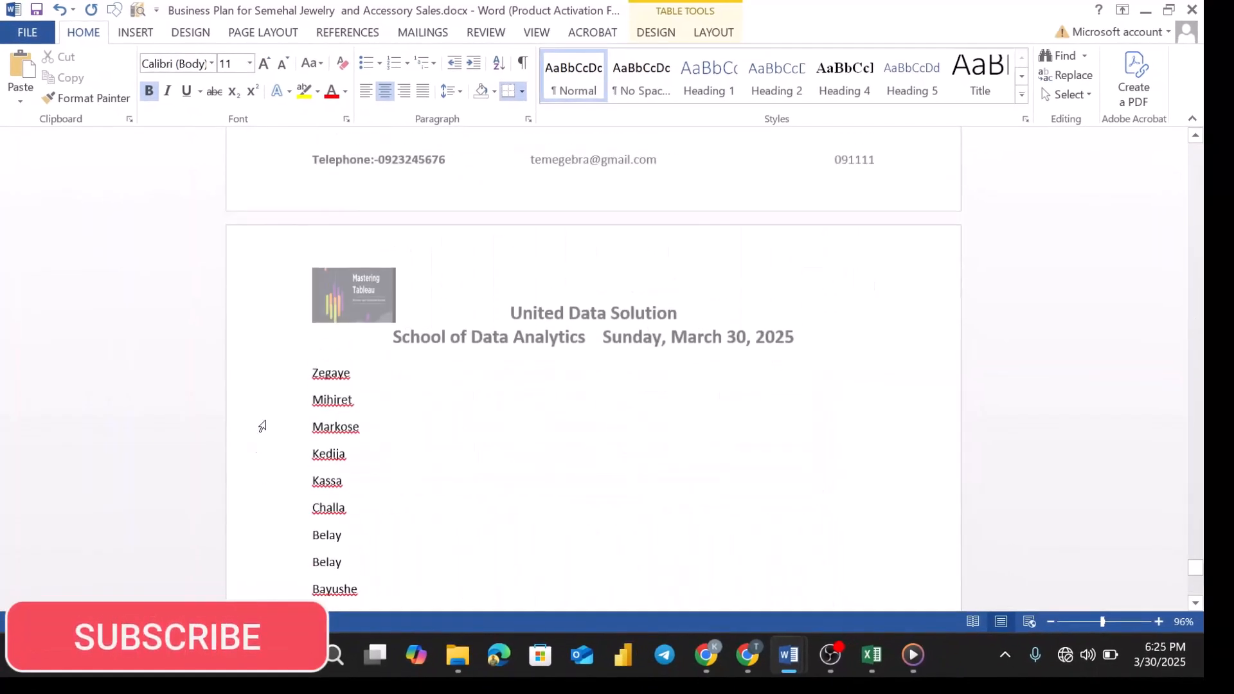
- Highlight the whole list of names to review its sorting, and return to the His column of the marks table below
{"action": "key", "text": "shift+Down"}
{"action": "key", "text": "shift+Down"}
{"action": "key", "text": "shift+Down"}
{"action": "key", "text": "shift+Down"}
{"action": "key", "text": "shift+Down"}
{"action": "key", "text": "shift+Down"}
{"action": "key", "text": "shift+Down"}
{"action": "key", "text": "shift+Down"}
{"action": "key", "text": "shift+Down"}
{"action": "key", "text": "shift+Down"}
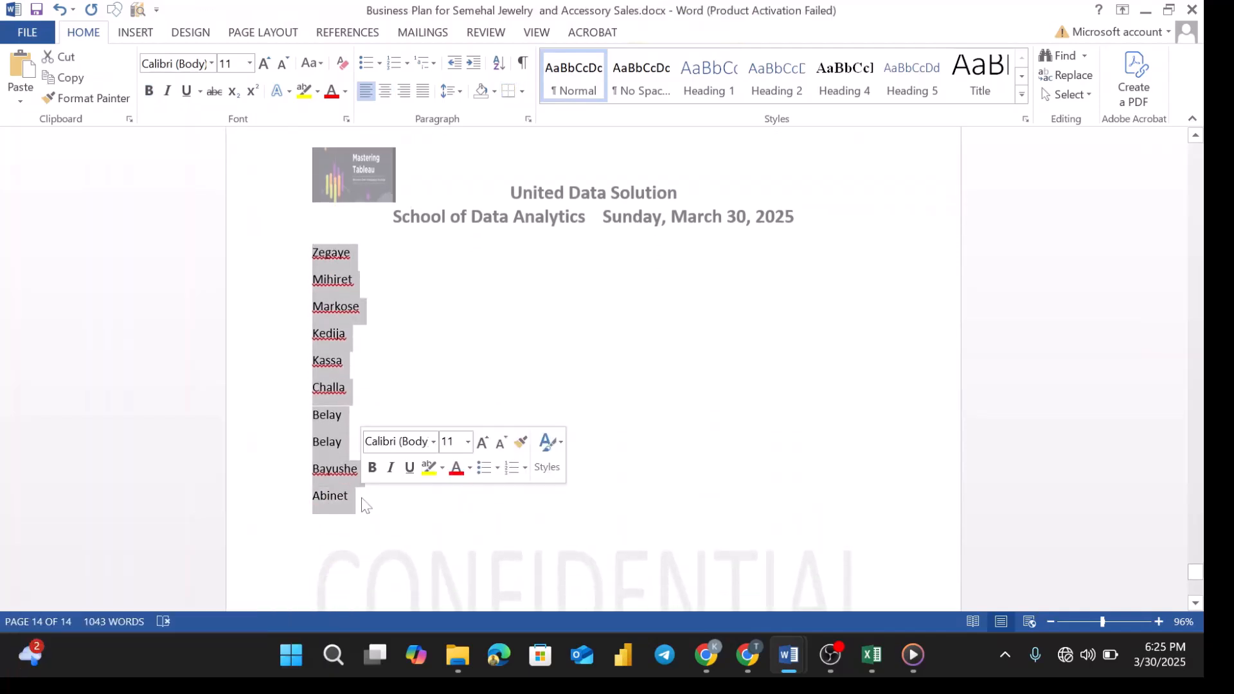
{"action": "scroll", "coordinate": [1196, 572], "scroll_direction": "down", "scroll_amount": 10}
{"action": "left_click", "coordinate": [586, 269]}
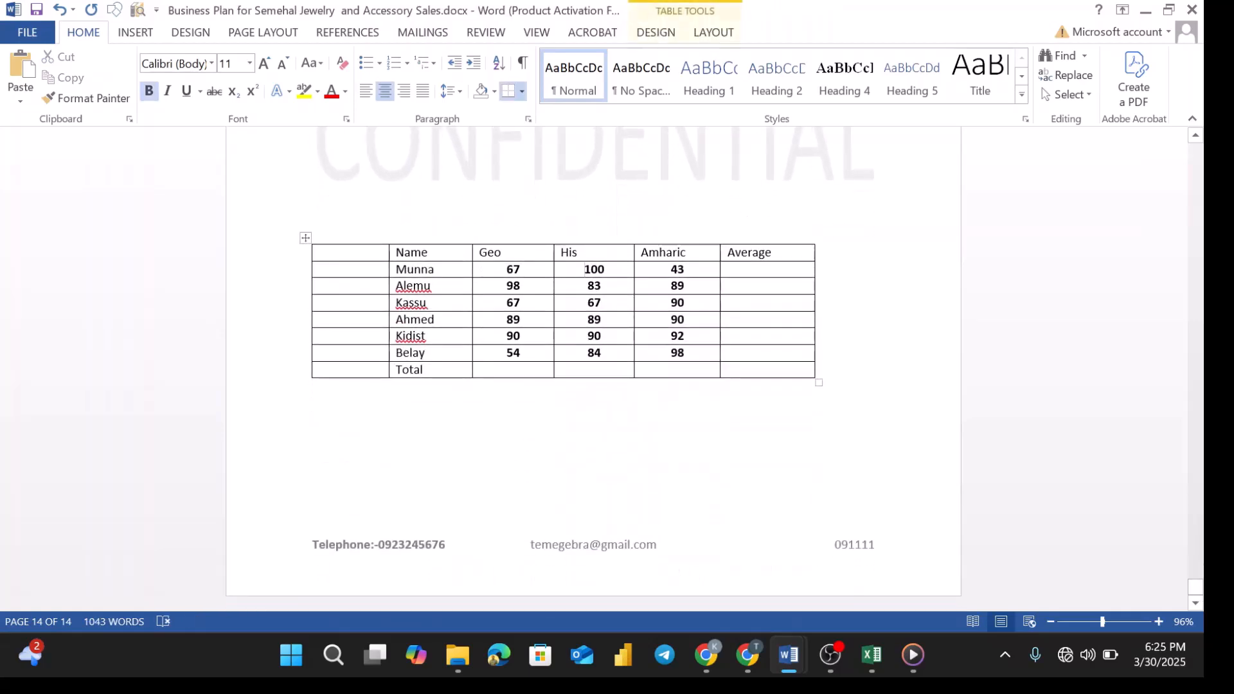